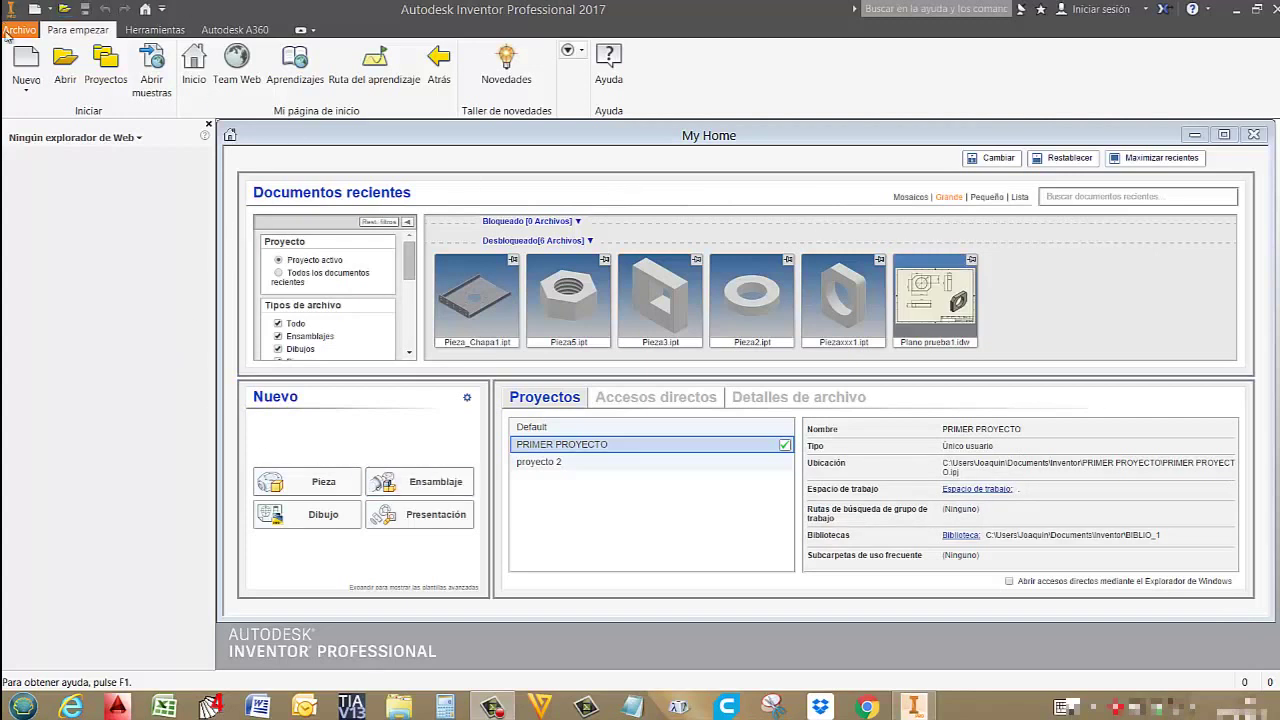
Create a new assembly from the Normal.iam template and maximize its document window.
{"action": "left_click", "coordinate": [28, 62]}
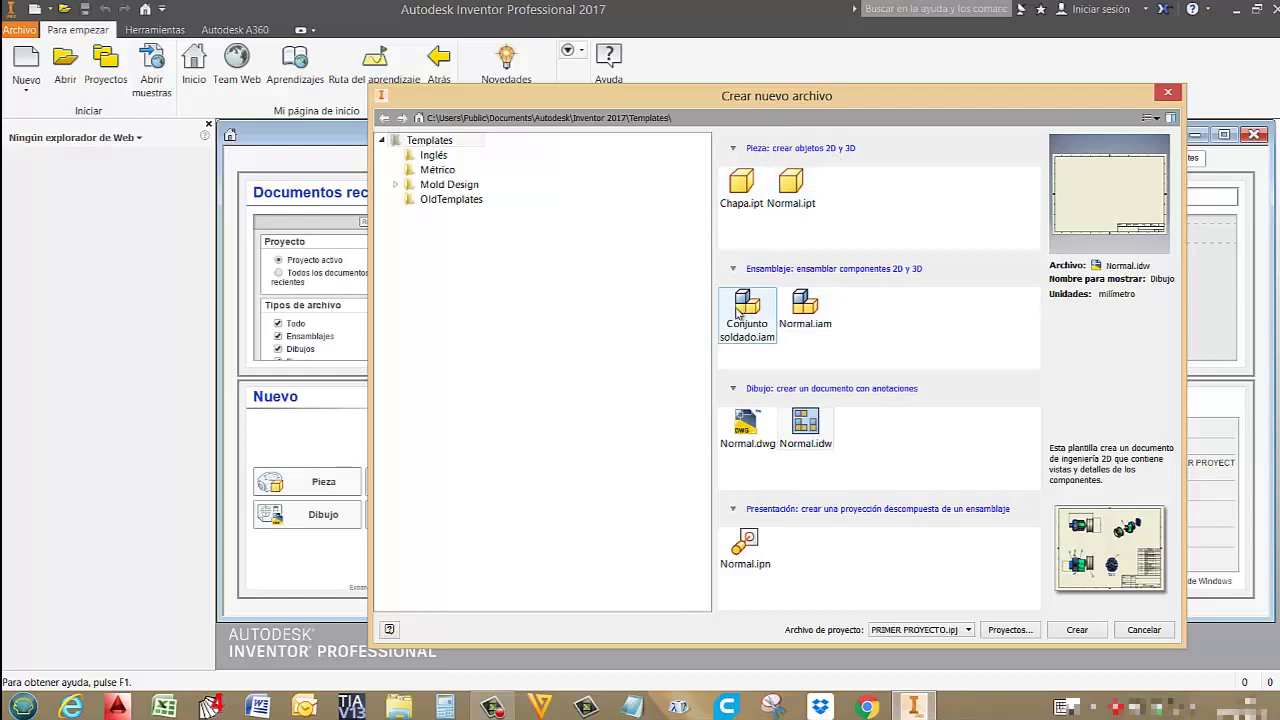
{"action": "left_click", "coordinate": [805, 305]}
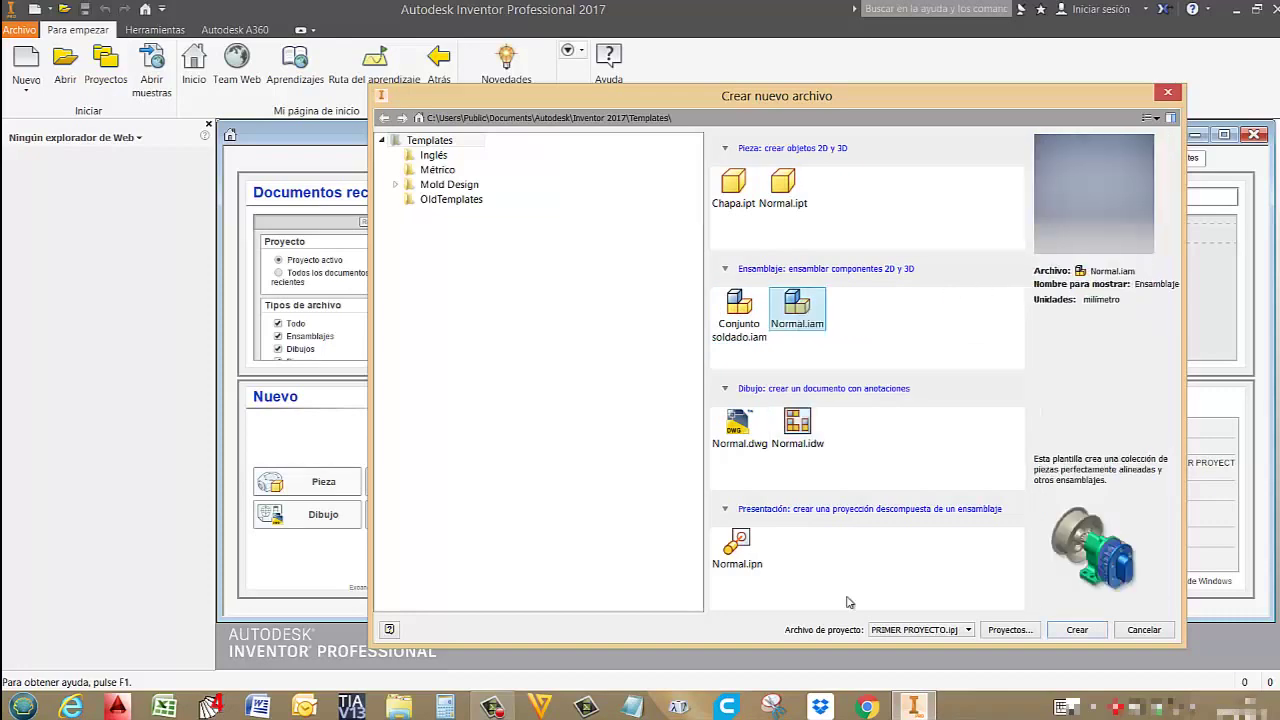
{"action": "double_click", "coordinate": [808, 313]}
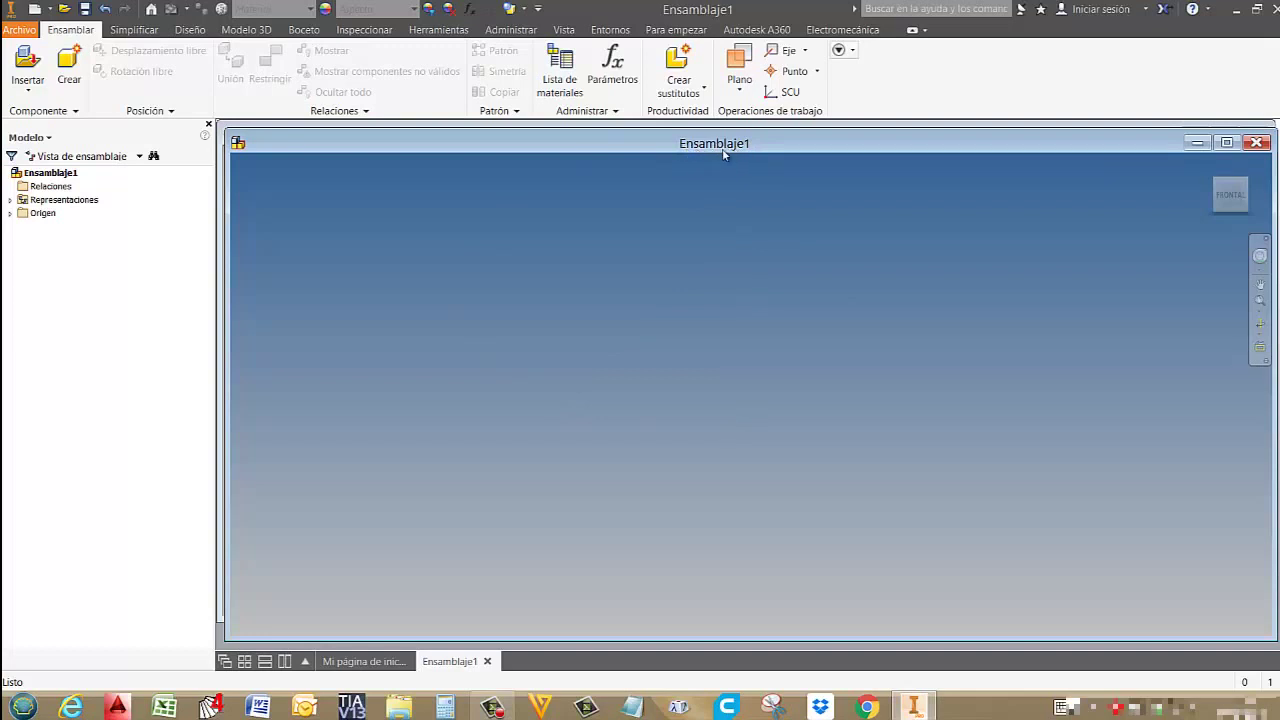
{"action": "left_click", "coordinate": [1227, 142]}
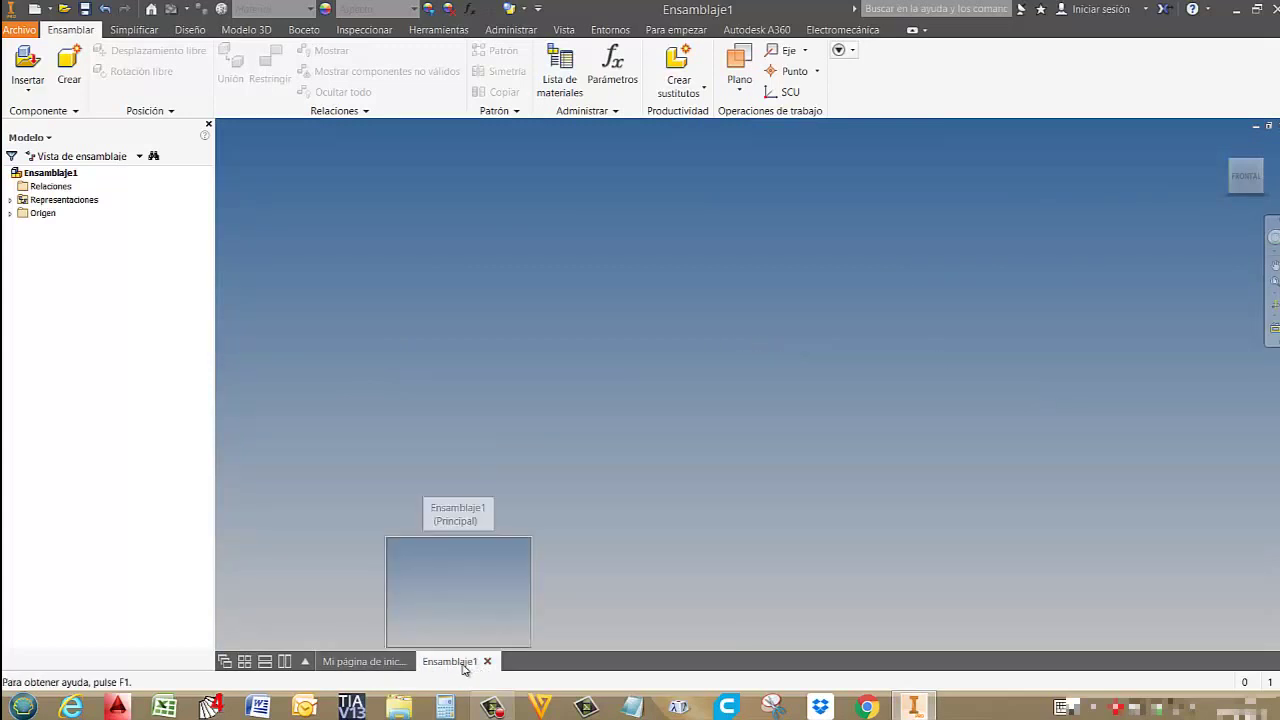
Check the project's recent documents on the start page, and return to the empty assembly in its home view.
{"action": "left_click", "coordinate": [357, 662]}
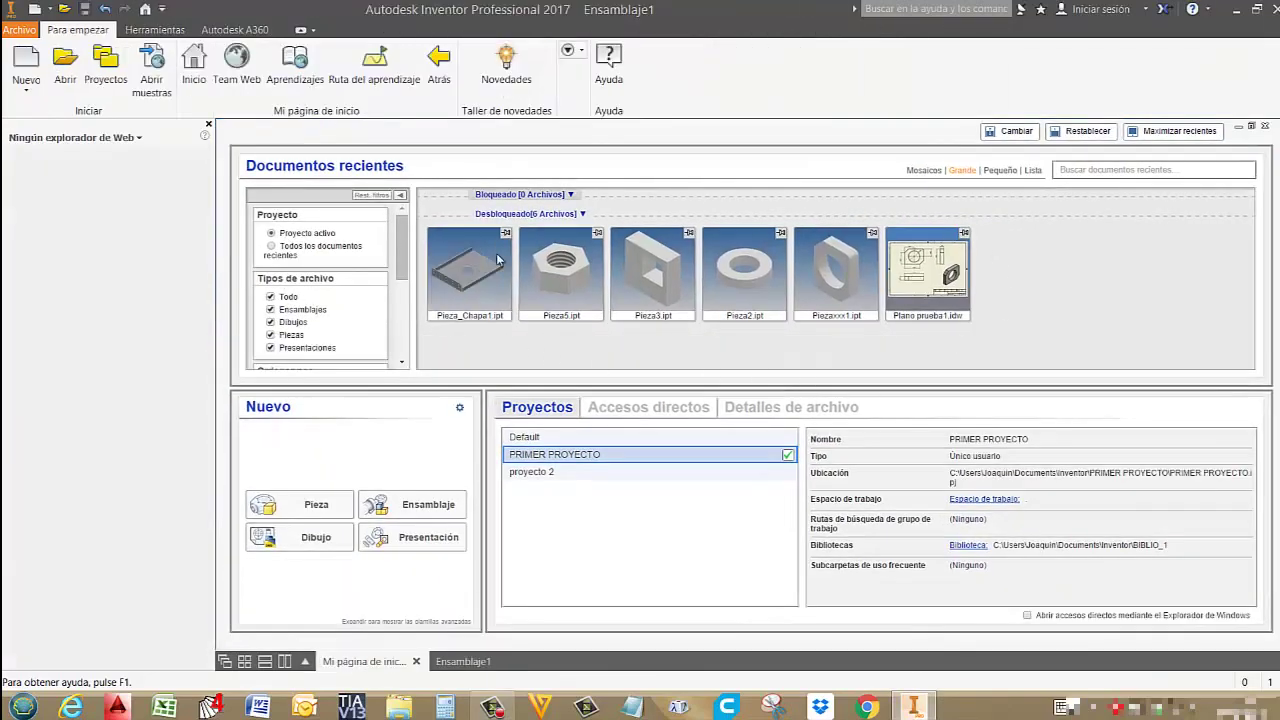
{"action": "left_click", "coordinate": [474, 665]}
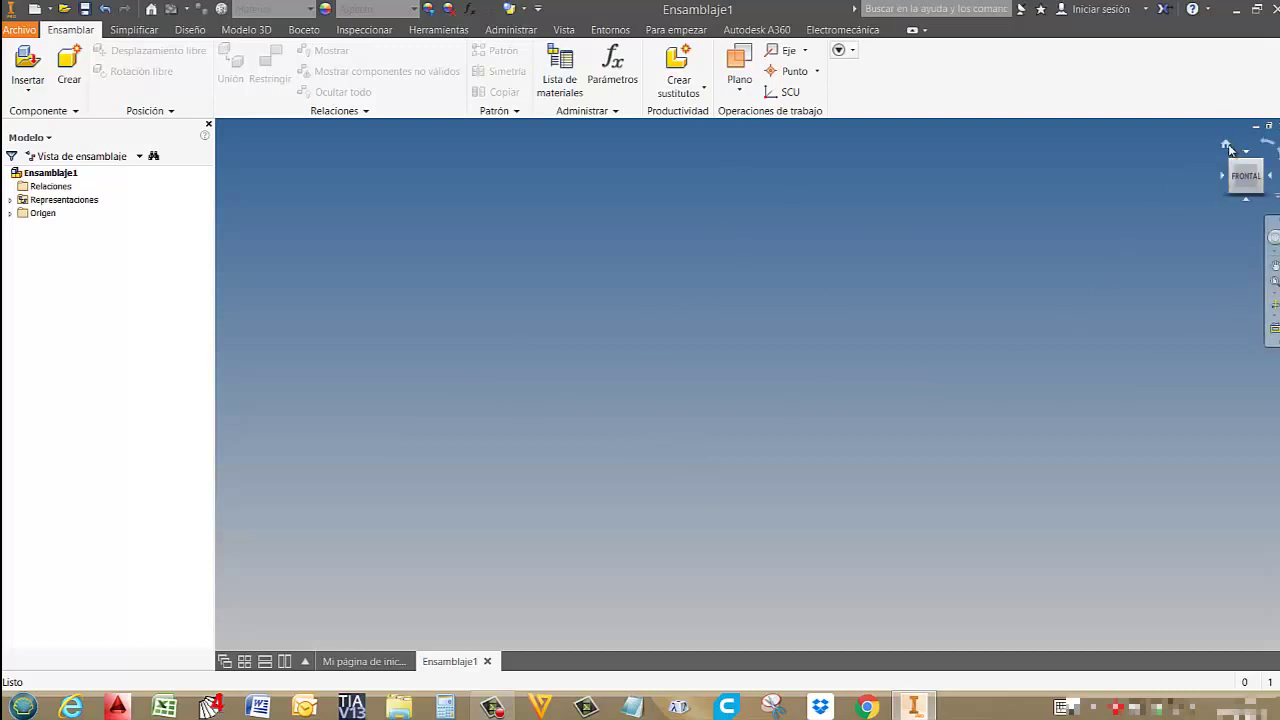
{"action": "left_click", "coordinate": [1227, 146]}
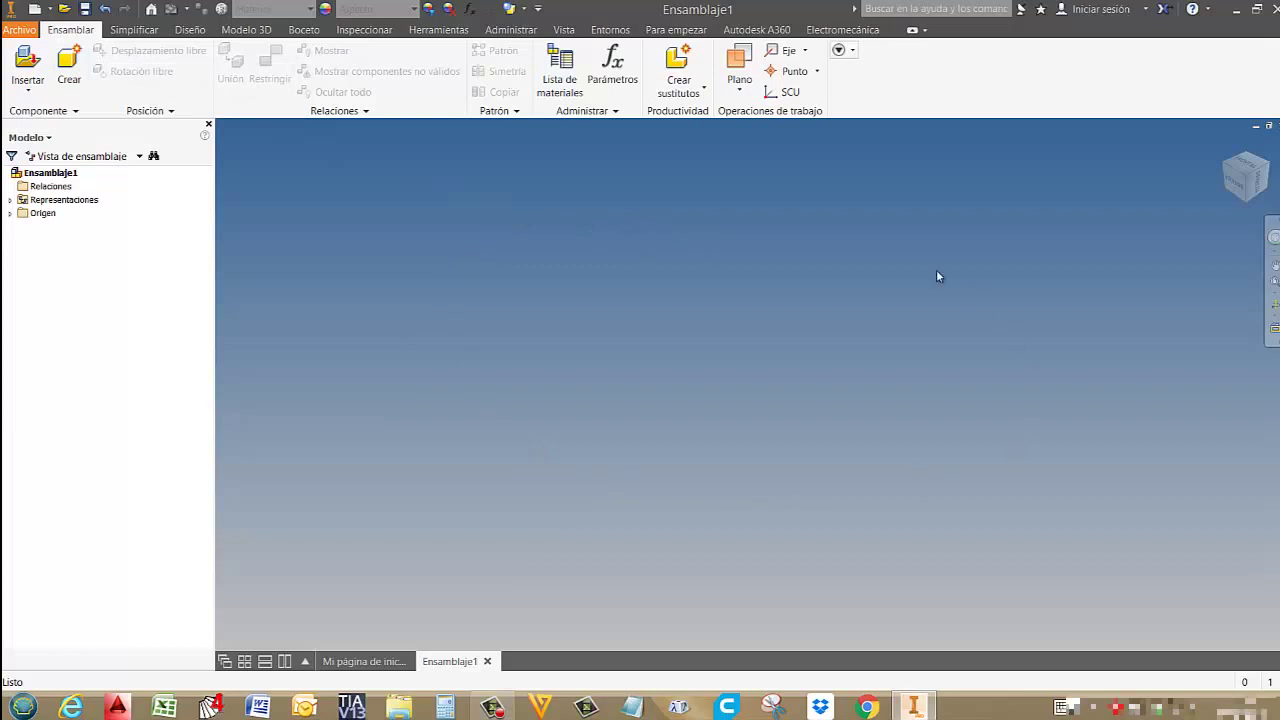
Preview the part files available for insertion in the PRIMER PROYECTO workspace, from Pieza_Chapa1.ipt to Piezaxxx1.ipt.
{"action": "left_click", "coordinate": [26, 58]}
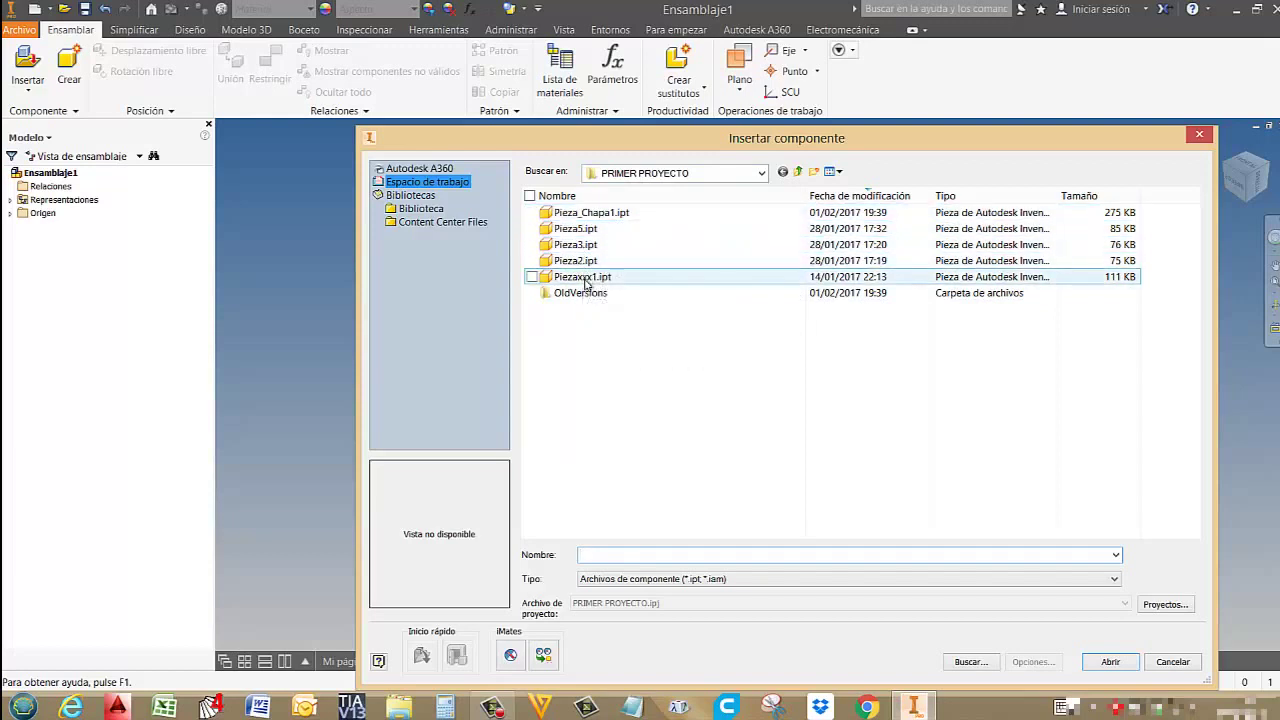
{"action": "left_click", "coordinate": [574, 214]}
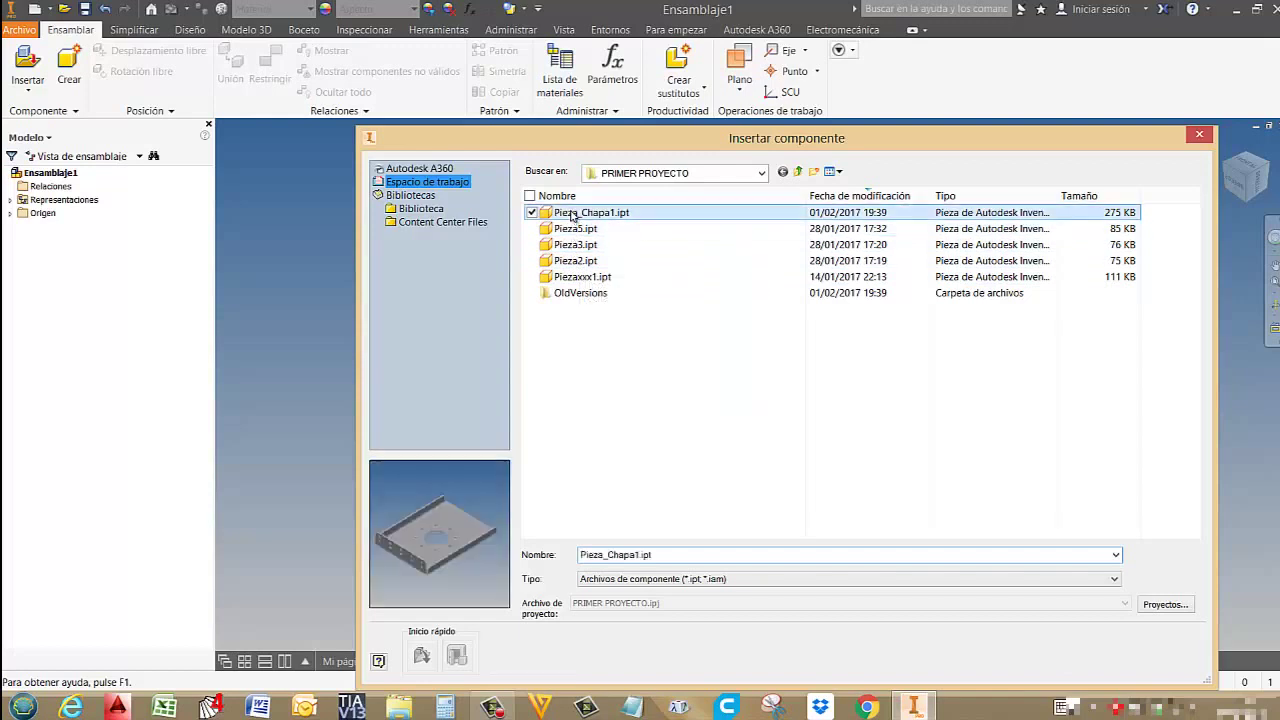
{"action": "left_click", "coordinate": [575, 228]}
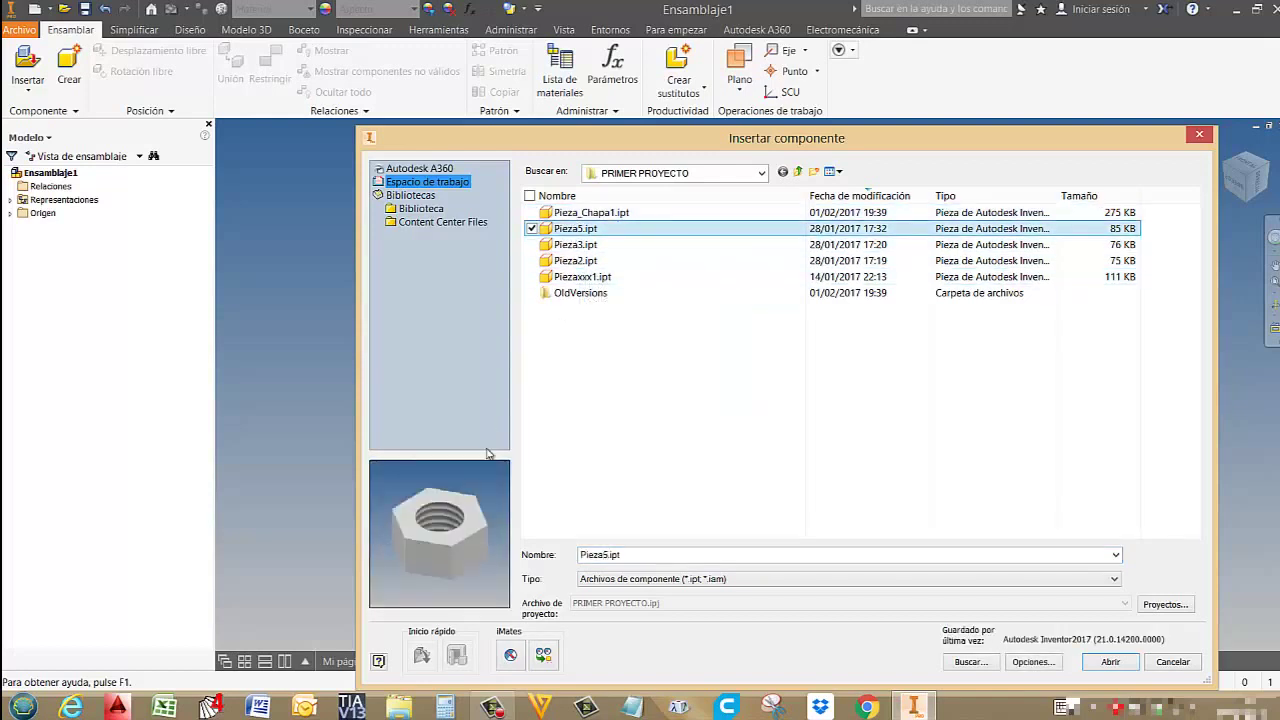
{"action": "left_click", "coordinate": [582, 213]}
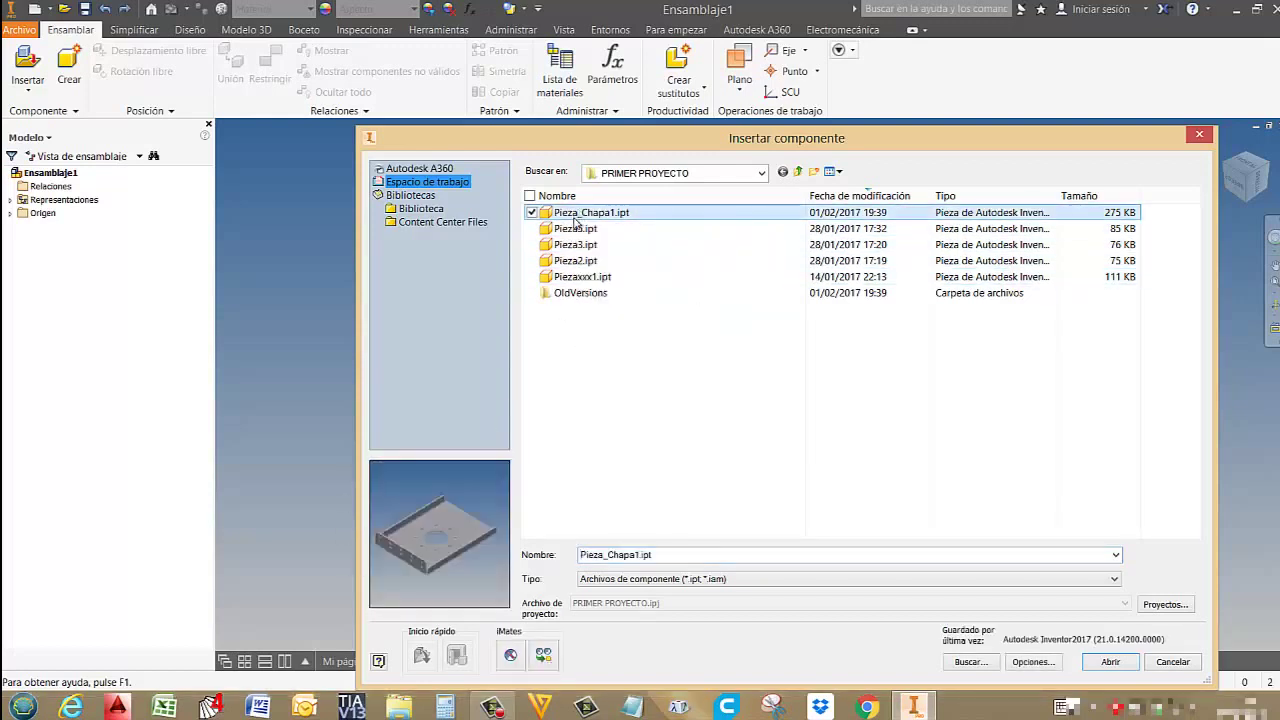
{"action": "left_click", "coordinate": [572, 230]}
{"action": "left_click", "coordinate": [570, 244]}
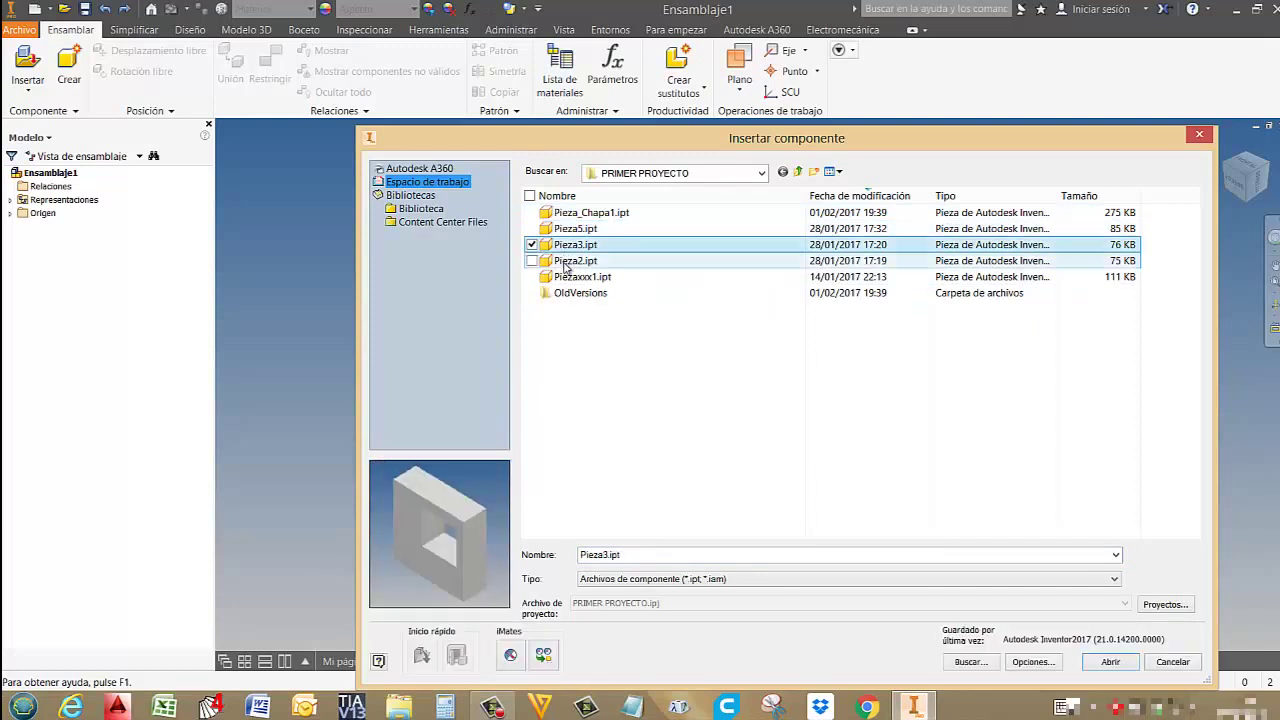
{"action": "left_click", "coordinate": [566, 261]}
{"action": "left_click", "coordinate": [565, 276]}
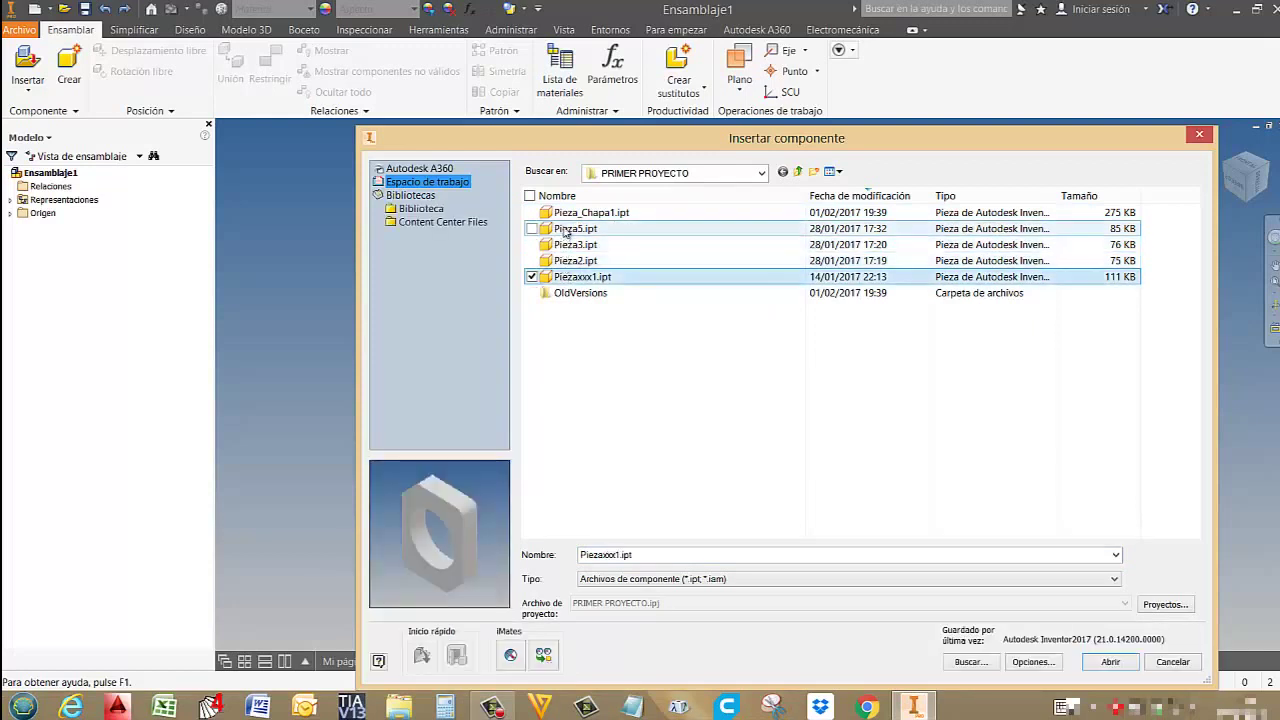
Insert two instances of Pieza_Chapa1.ipt side by side in the assembly.
{"action": "left_click", "coordinate": [567, 213]}
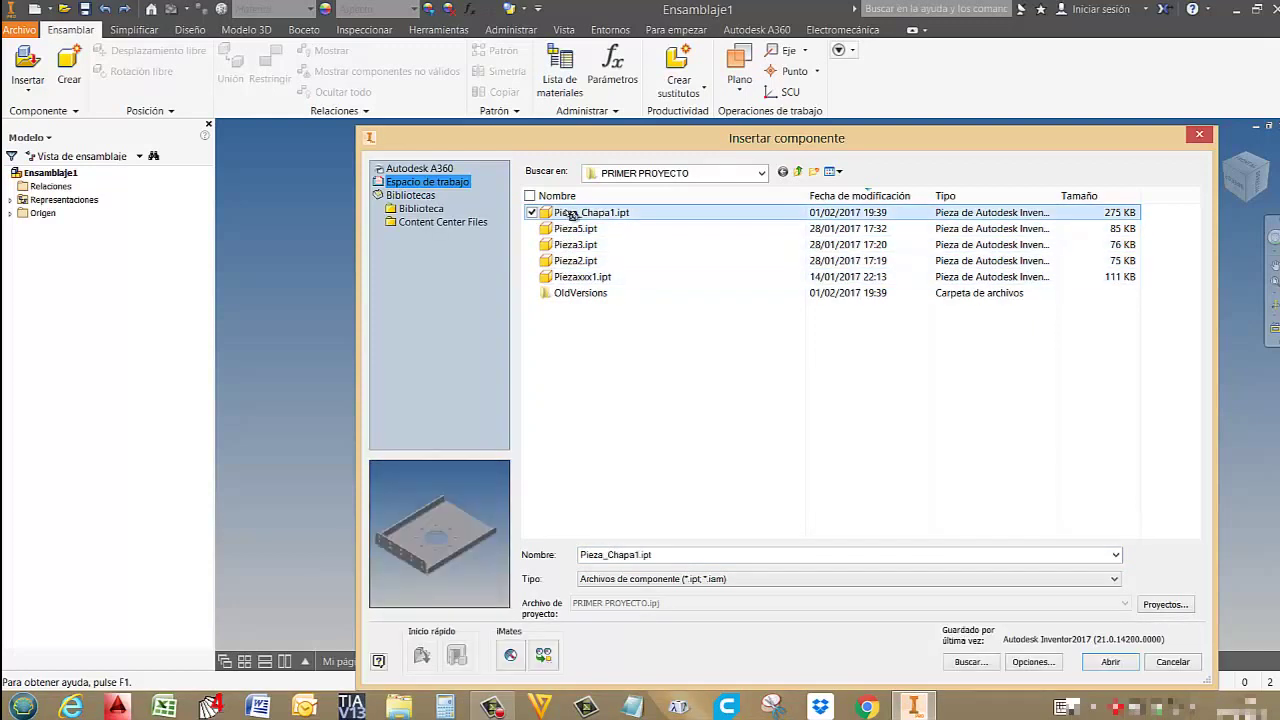
{"action": "double_click", "coordinate": [571, 213]}
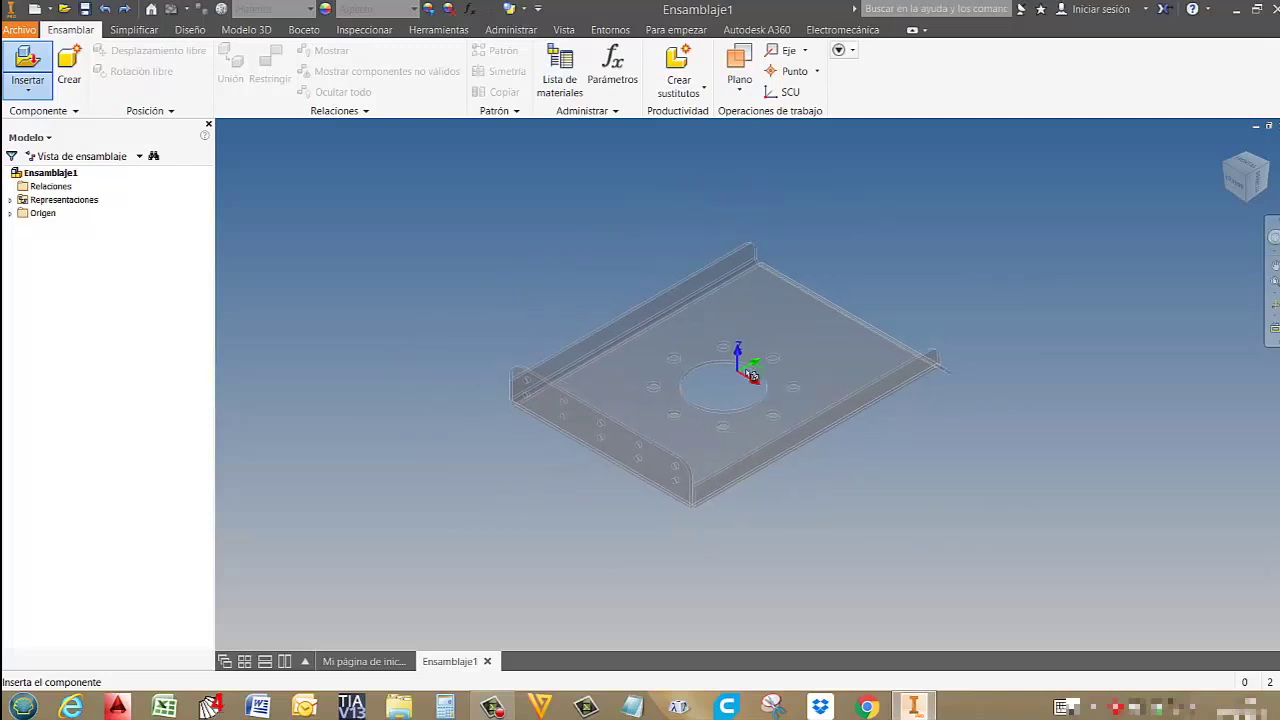
{"action": "left_click", "coordinate": [698, 345]}
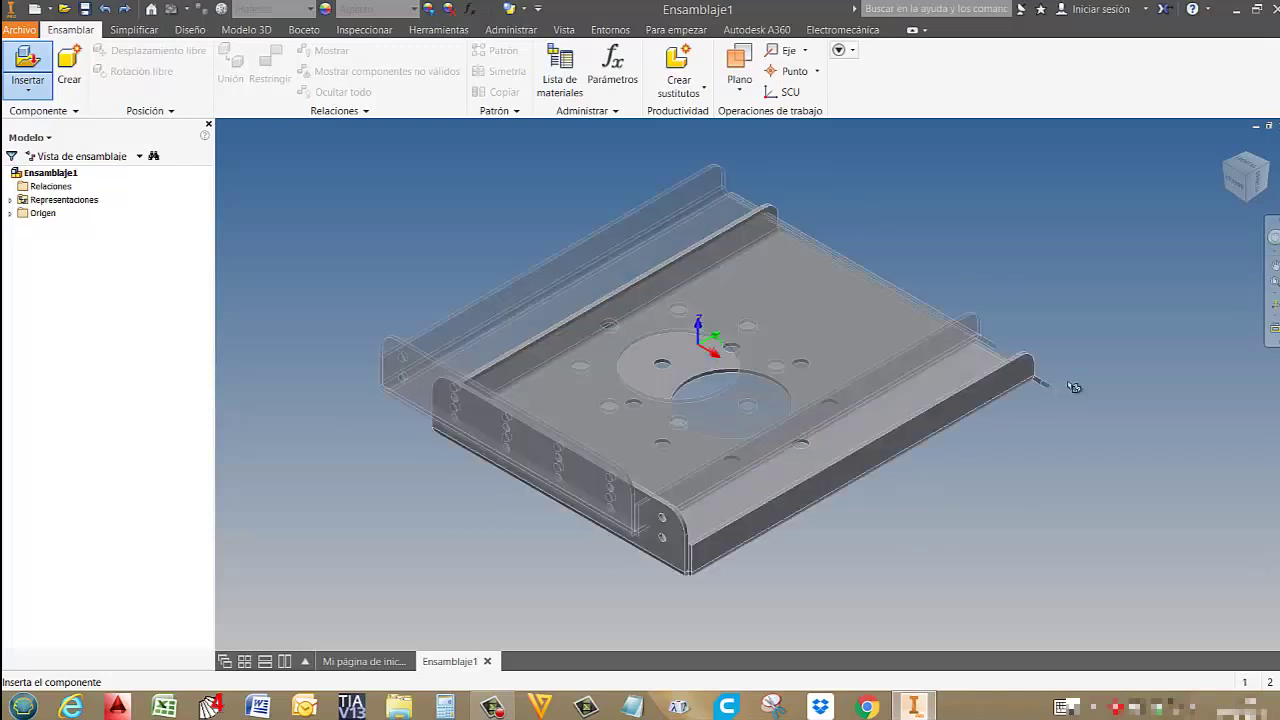
{"action": "key", "text": "Escape"}
{"action": "scroll", "coordinate": [1012, 424], "scroll_direction": "down", "scroll_amount": 2}
{"action": "middle_click_drag", "start_coordinate": [1005, 424], "coordinate": [520, 298]}
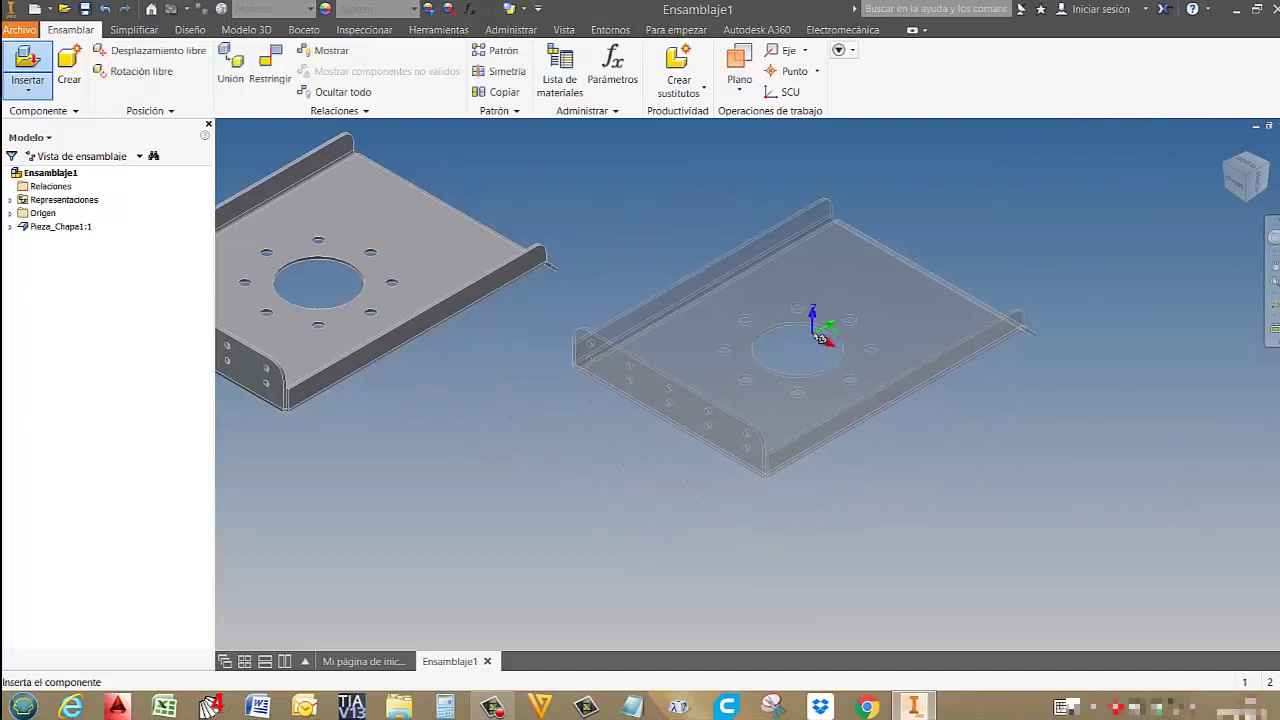
{"action": "scroll", "coordinate": [820, 338], "scroll_direction": "down", "scroll_amount": 2}
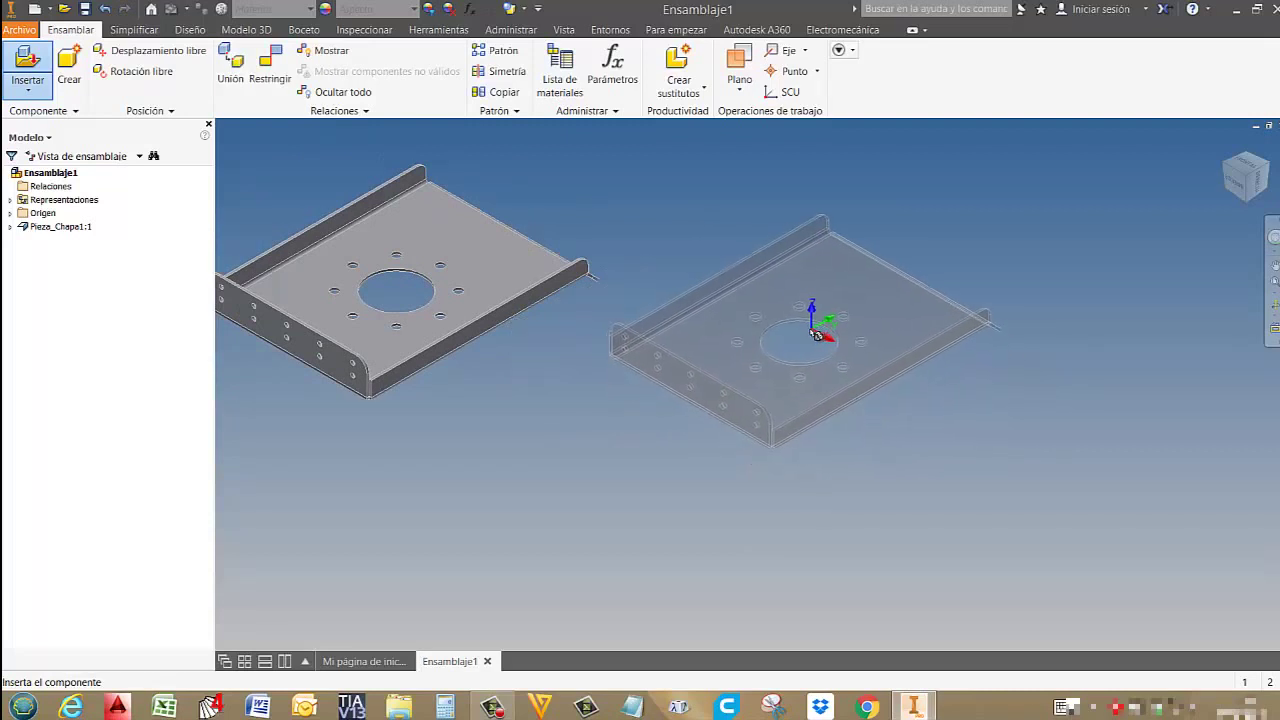
{"action": "left_click", "coordinate": [886, 316]}
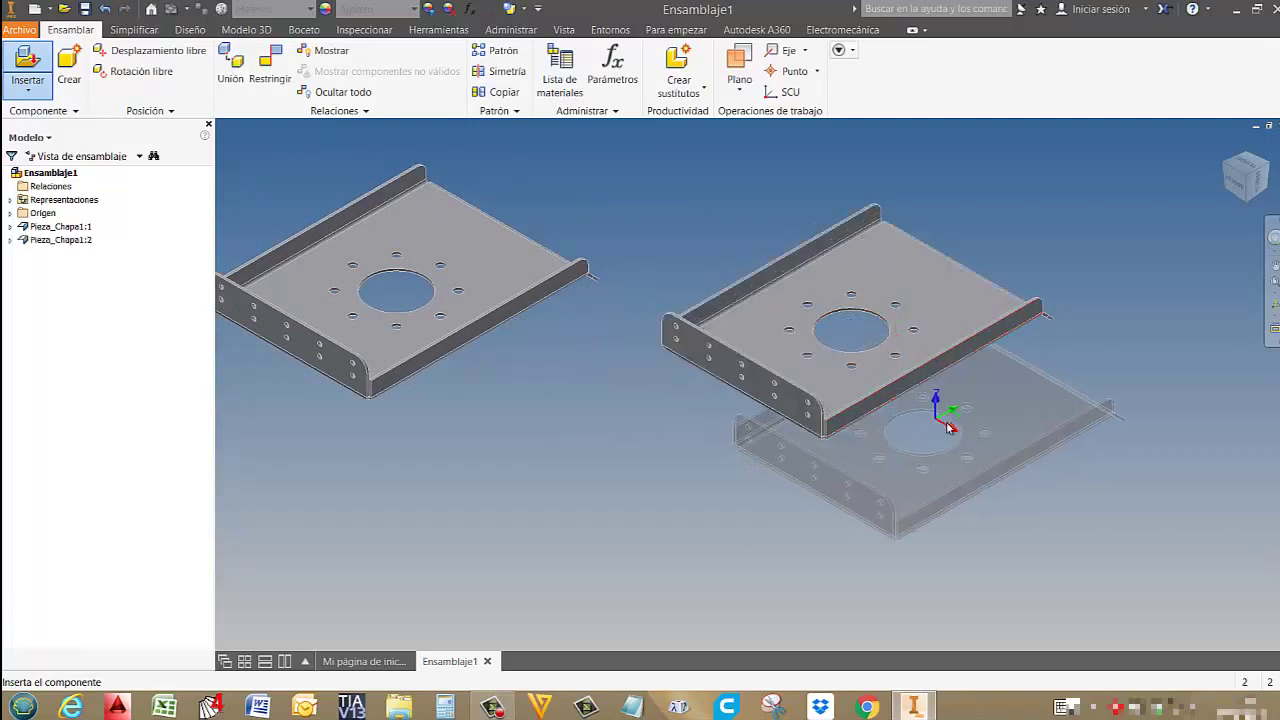
{"action": "right_click", "coordinate": [936, 412]}
{"action": "left_click", "coordinate": [1117, 480]}
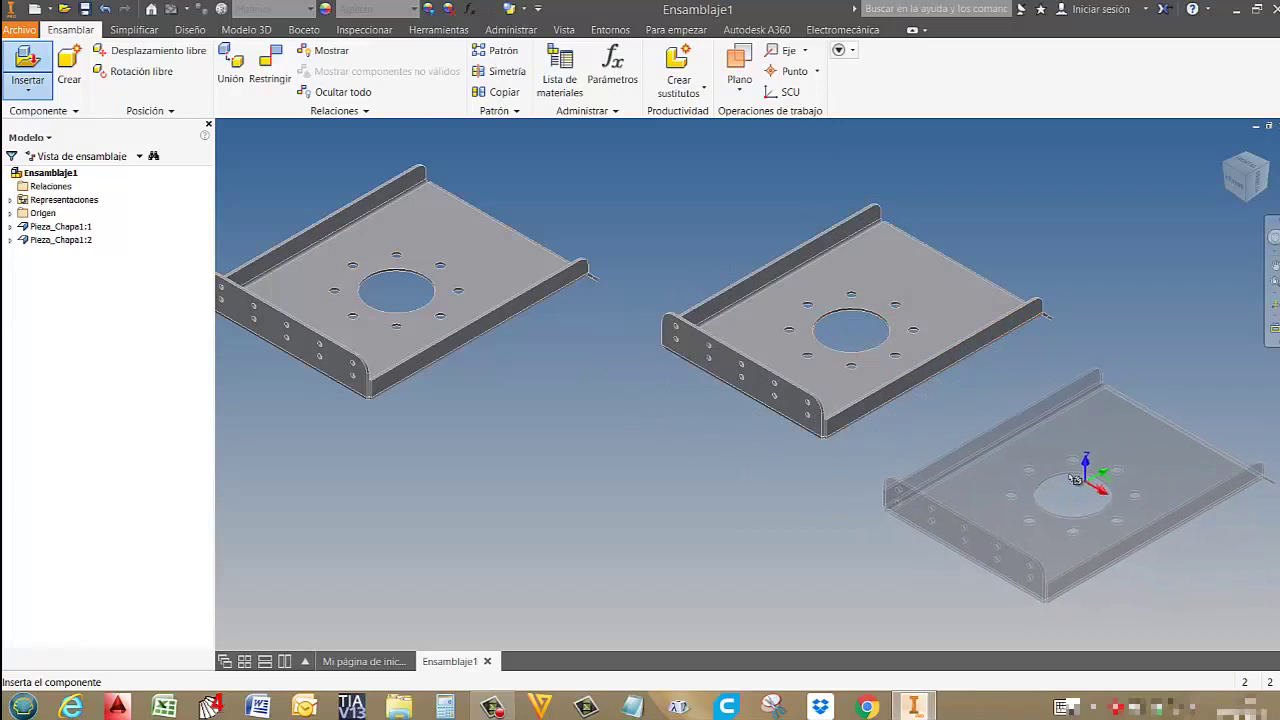
{"action": "key", "text": "Escape"}
{"action": "middle_click_drag", "start_coordinate": [972, 434], "coordinate": [984, 446]}
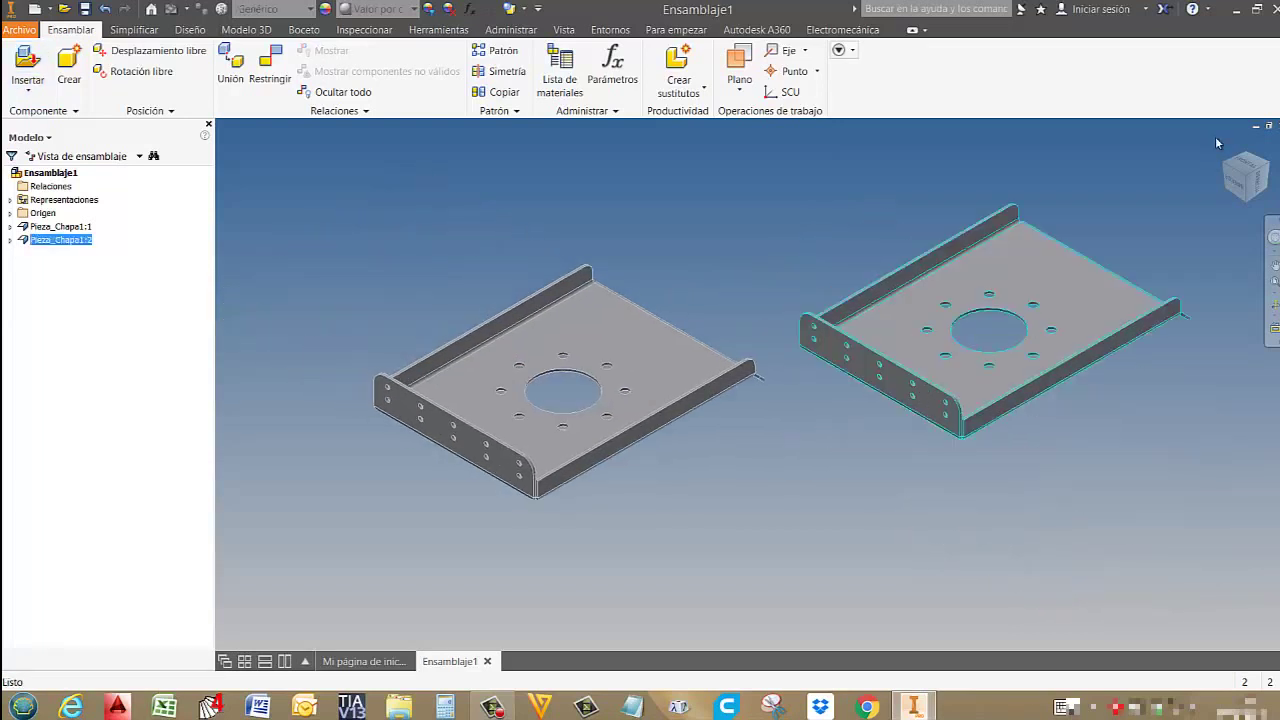
Examine the two sheet-metal plates in the home view and from their opposite end with Free Orbit.
{"action": "left_click", "coordinate": [1221, 155]}
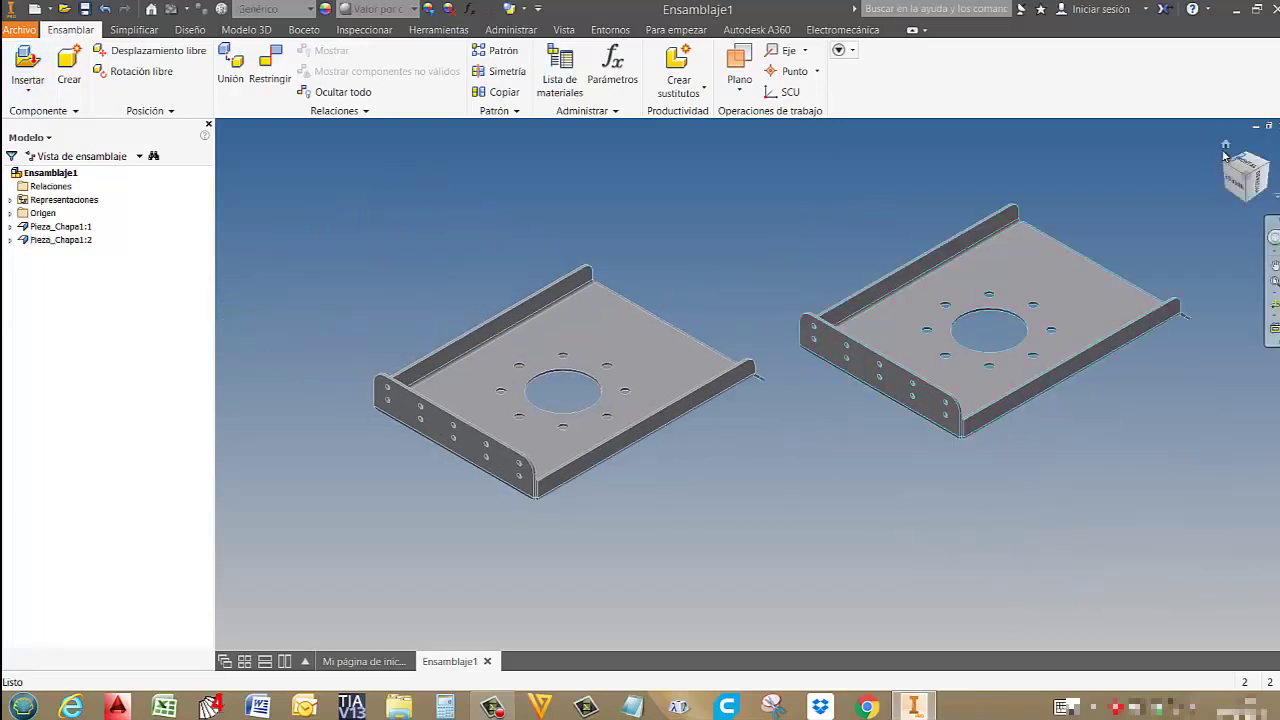
{"action": "left_click", "coordinate": [1224, 147]}
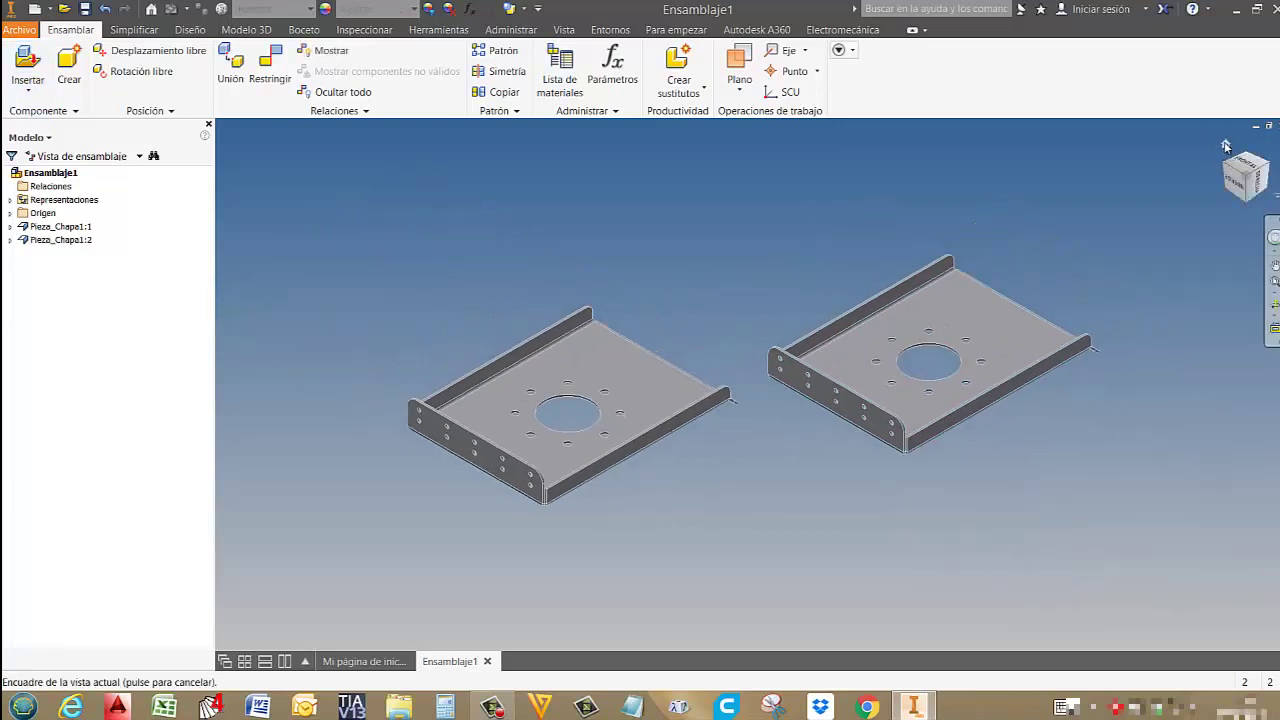
{"action": "left_click", "coordinate": [1274, 304]}
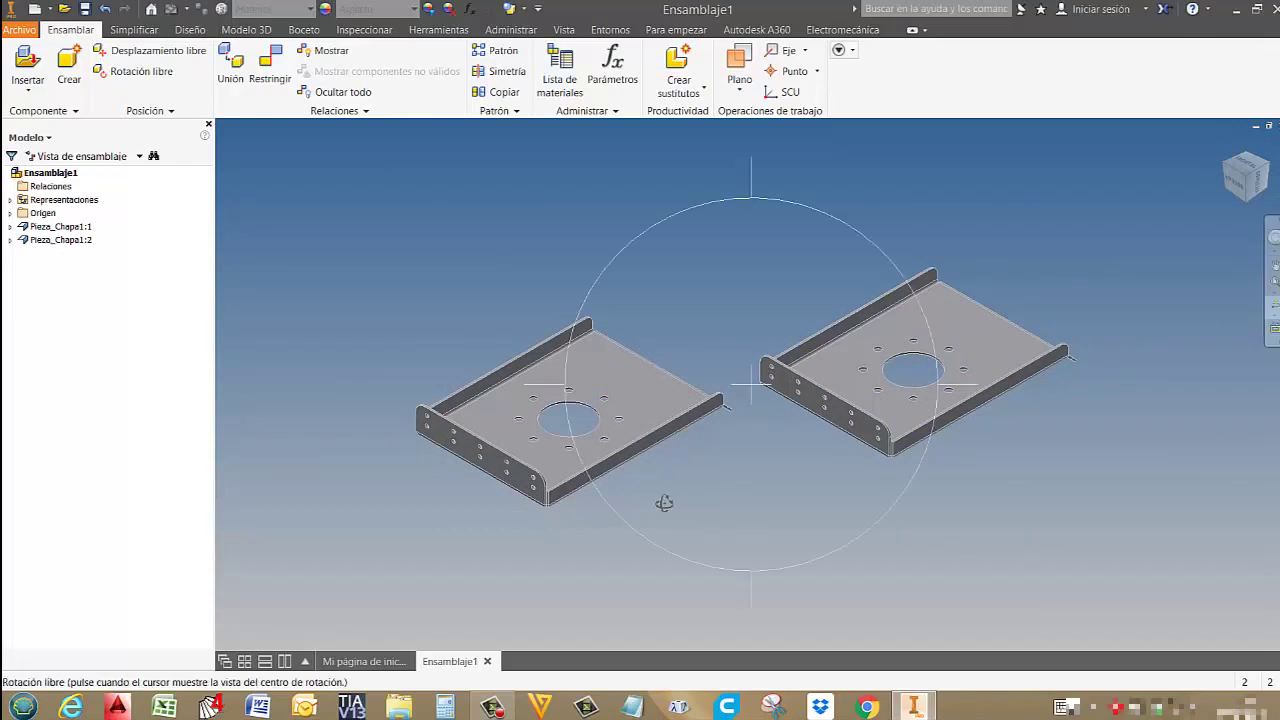
{"action": "left_click_drag", "start_coordinate": [663, 503], "coordinate": [350, 512]}
{"action": "left_click_drag", "start_coordinate": [569, 479], "coordinate": [586, 343]}
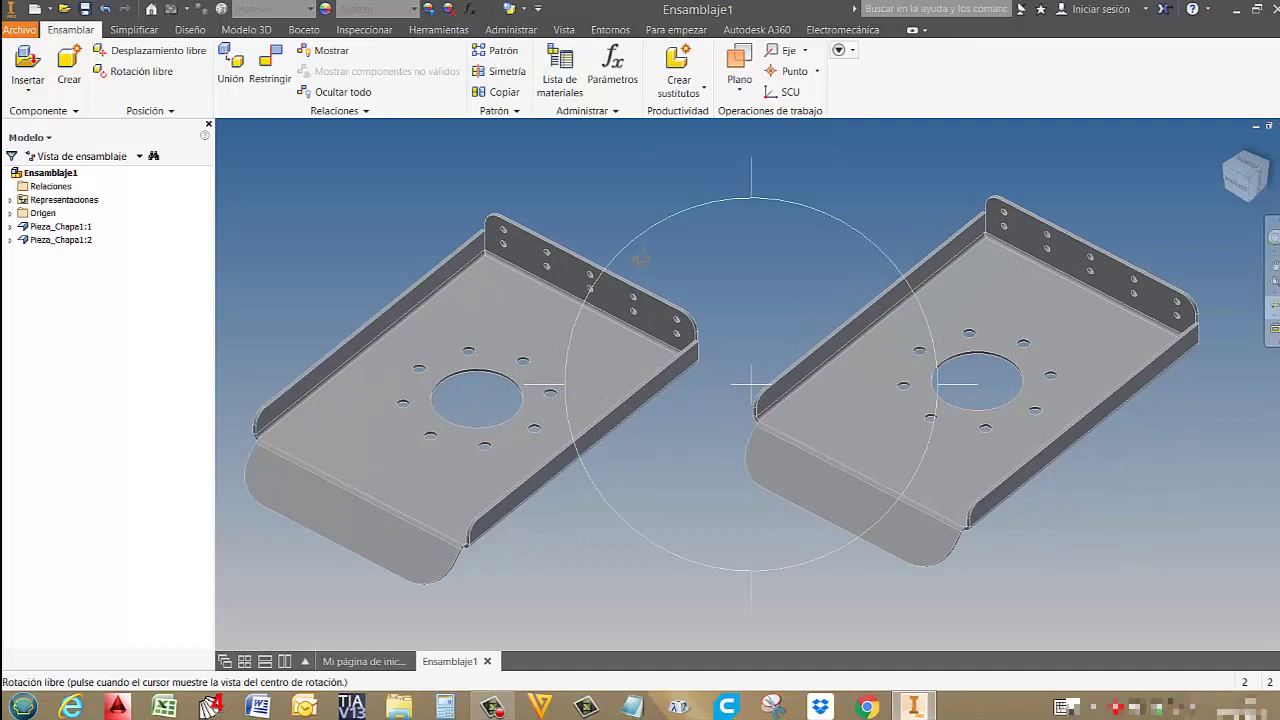
{"action": "key", "text": "Escape"}
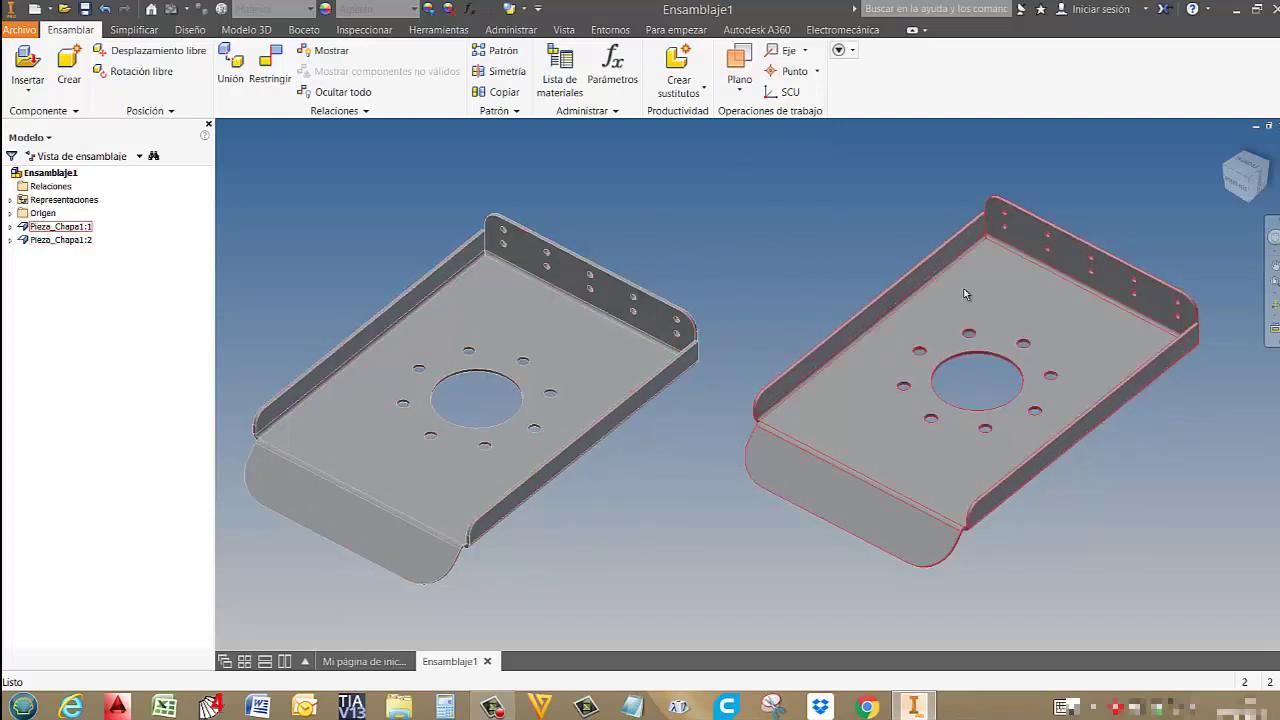
Review the recent part thumbnails on the start page, and return to the assembly.
{"action": "left_click", "coordinate": [366, 662]}
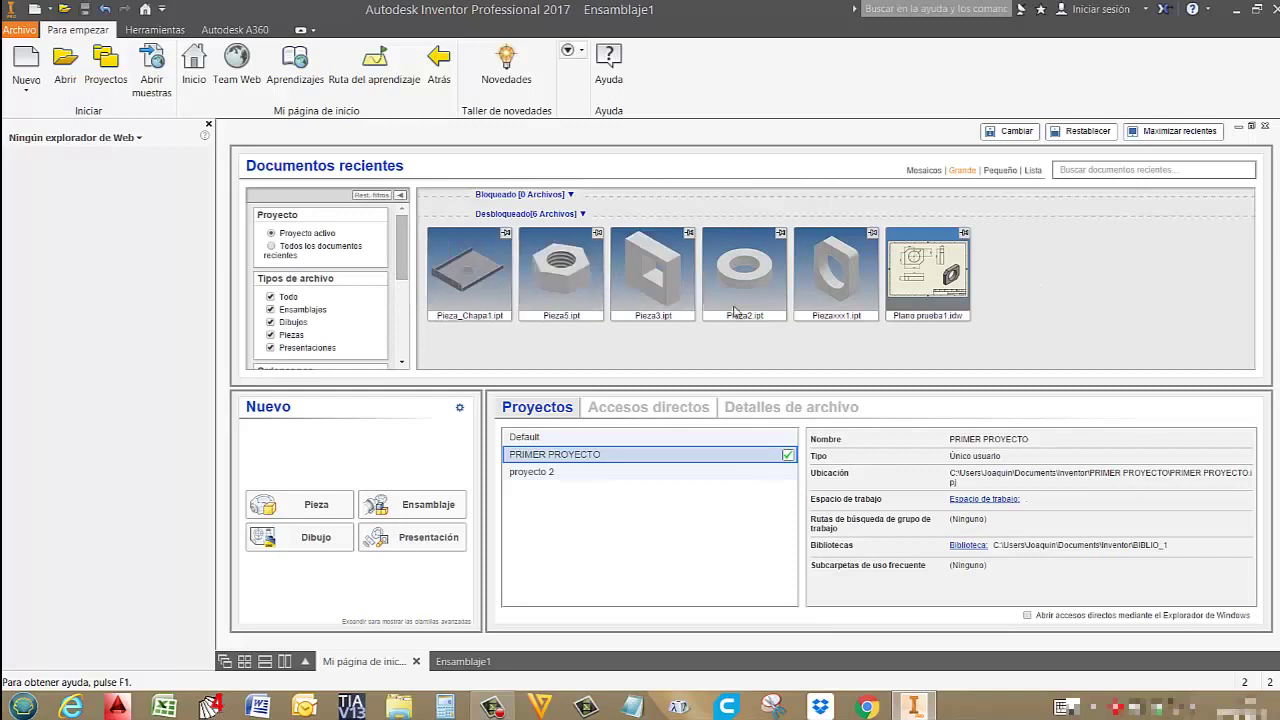
{"action": "mouse_move", "coordinate": [483, 254]}
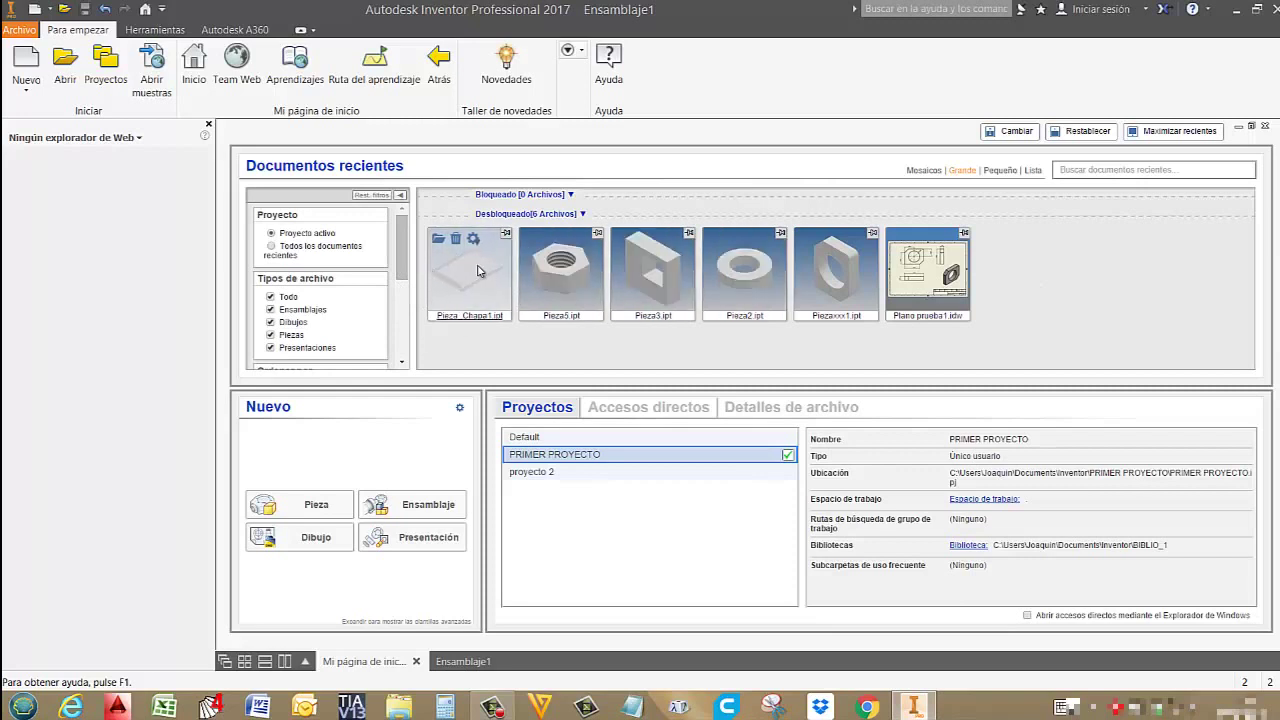
{"action": "left_click", "coordinate": [478, 663]}
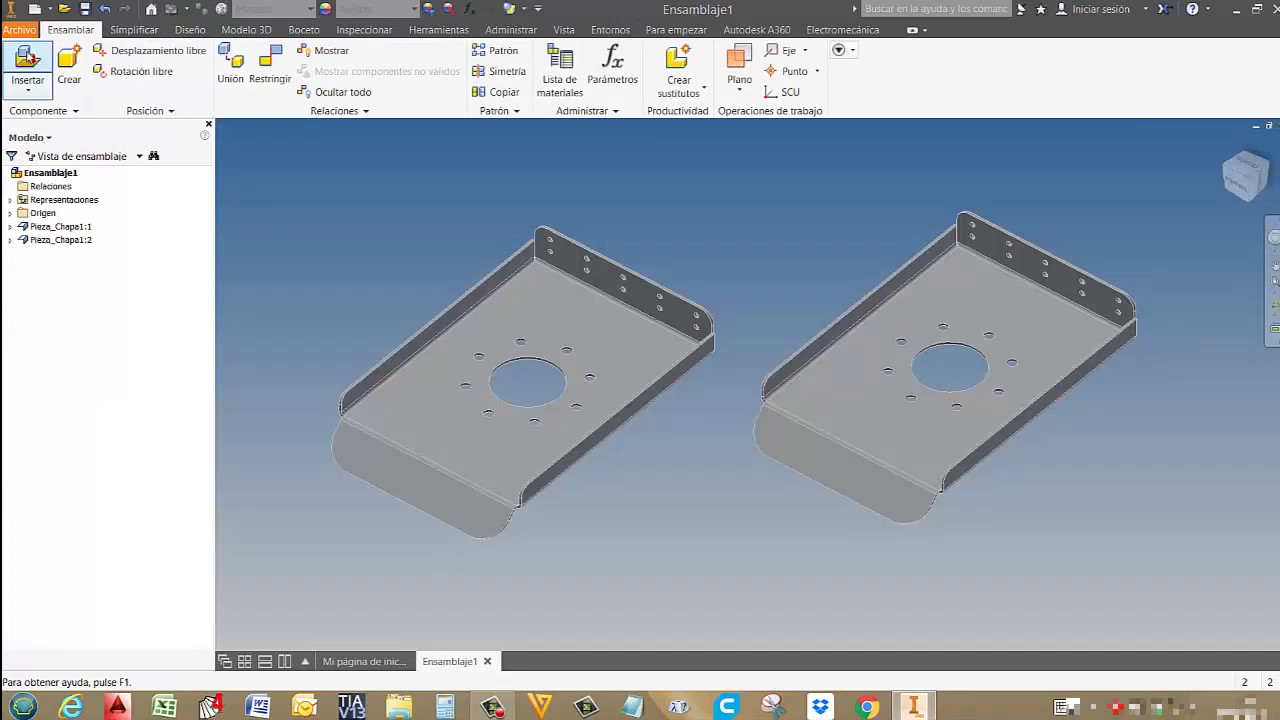
Insert four instances of Pieza3.ipt in the free space in front of the two sheet-metal plates.
{"action": "left_click", "coordinate": [28, 65]}
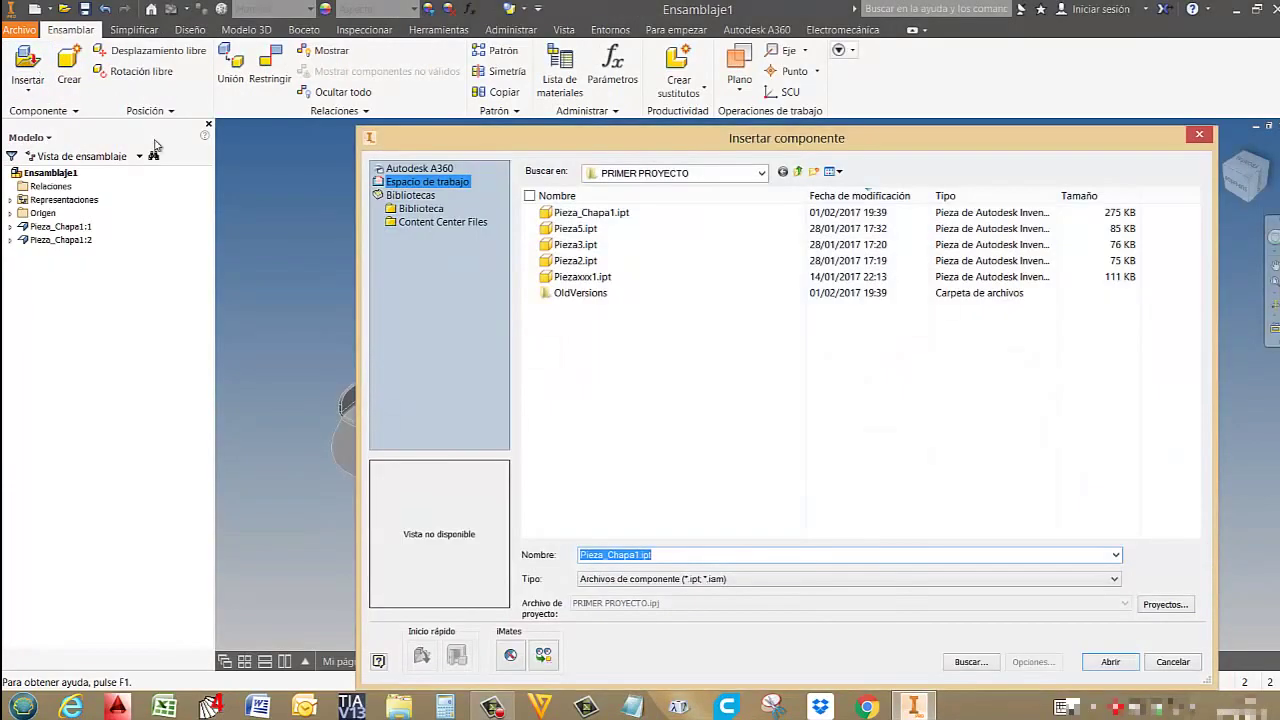
{"action": "left_click", "coordinate": [590, 246]}
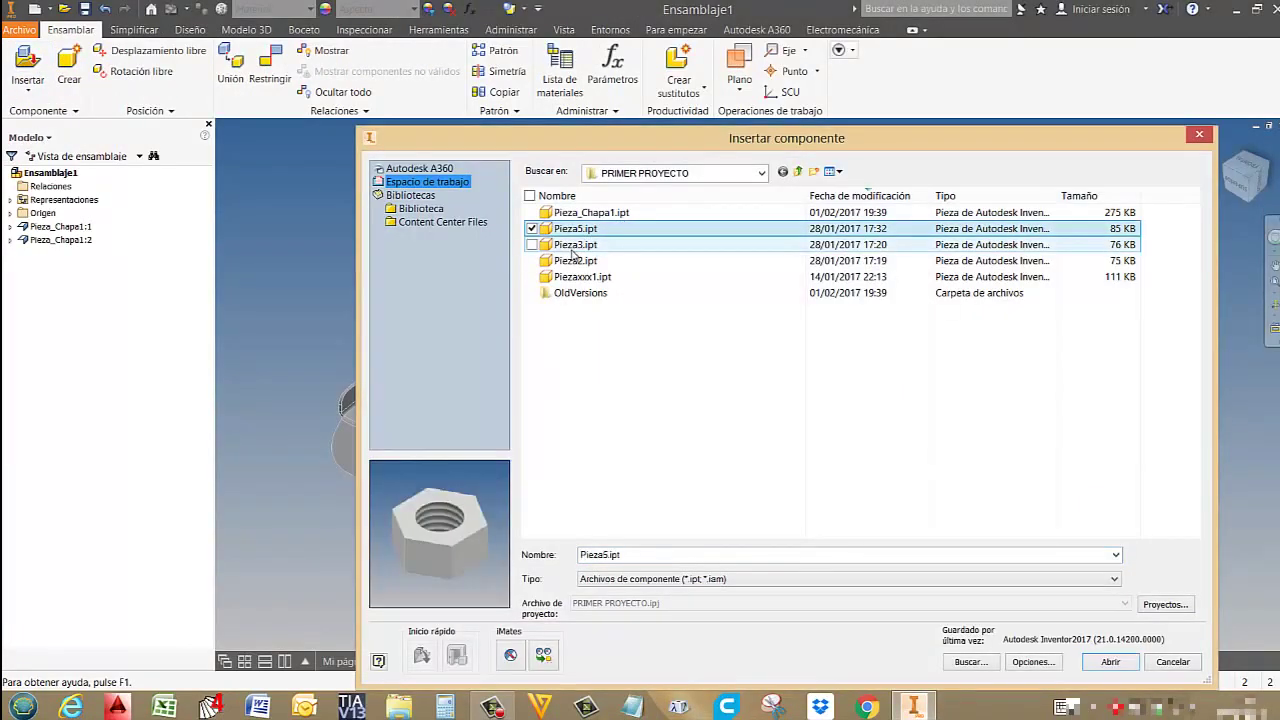
{"action": "left_click", "coordinate": [572, 262]}
{"action": "double_click", "coordinate": [575, 245]}
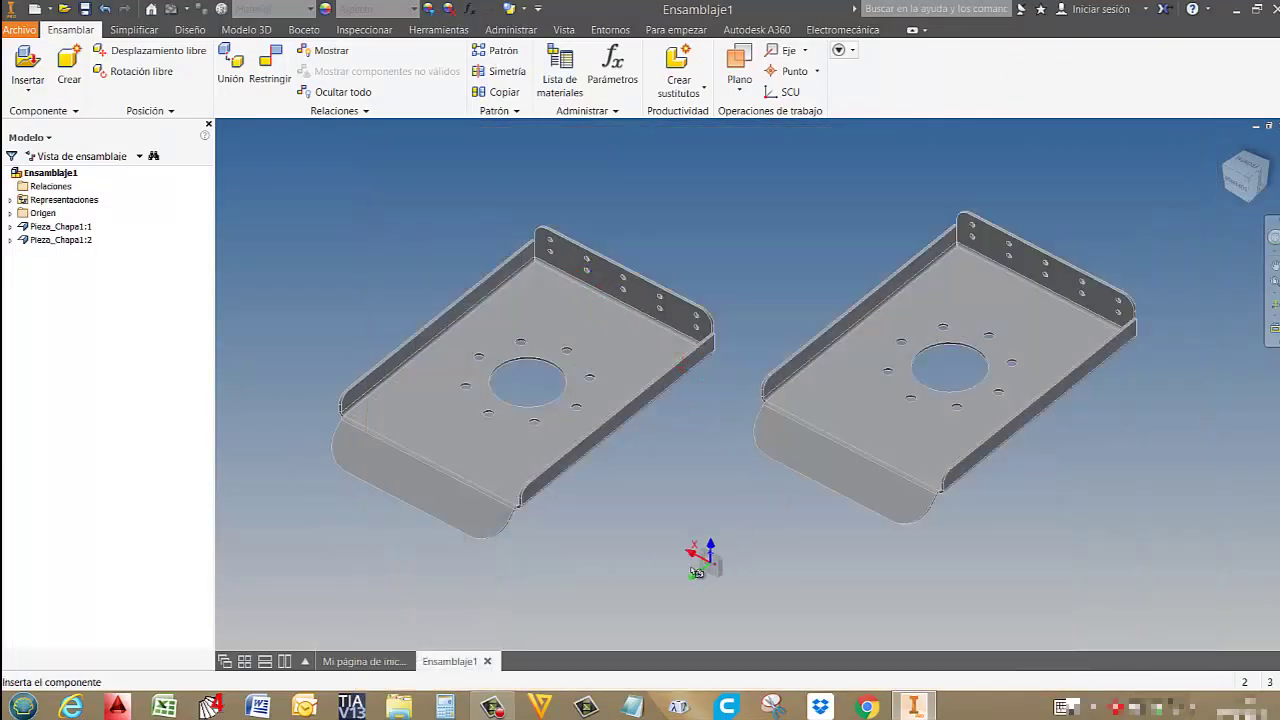
{"action": "left_click", "coordinate": [662, 530]}
{"action": "left_click", "coordinate": [776, 555]}
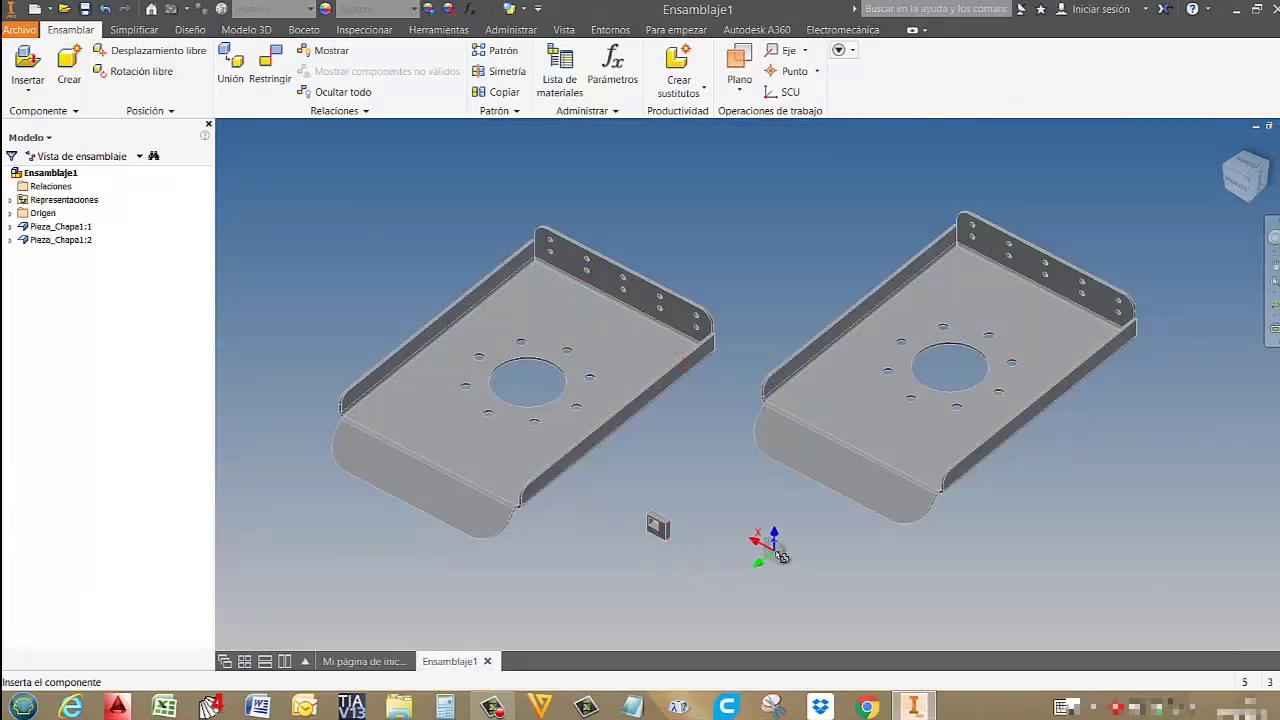
{"action": "left_click", "coordinate": [1001, 568]}
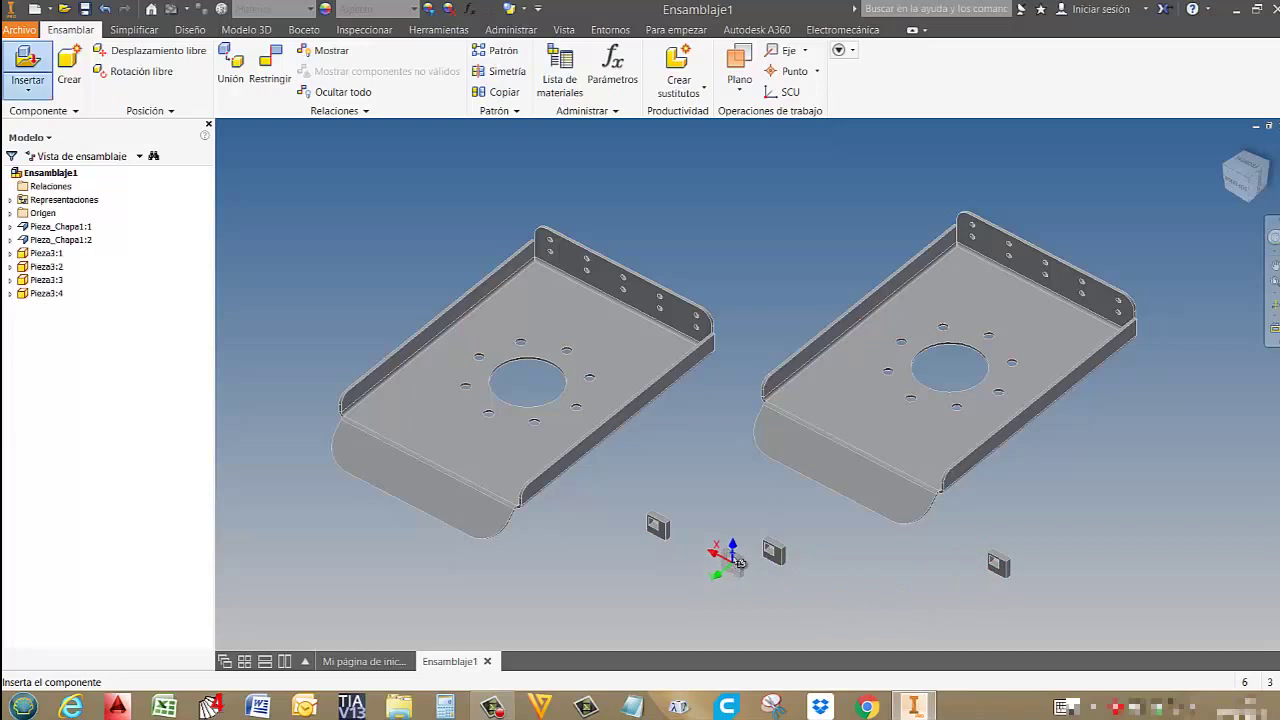
{"action": "key", "text": "Escape"}
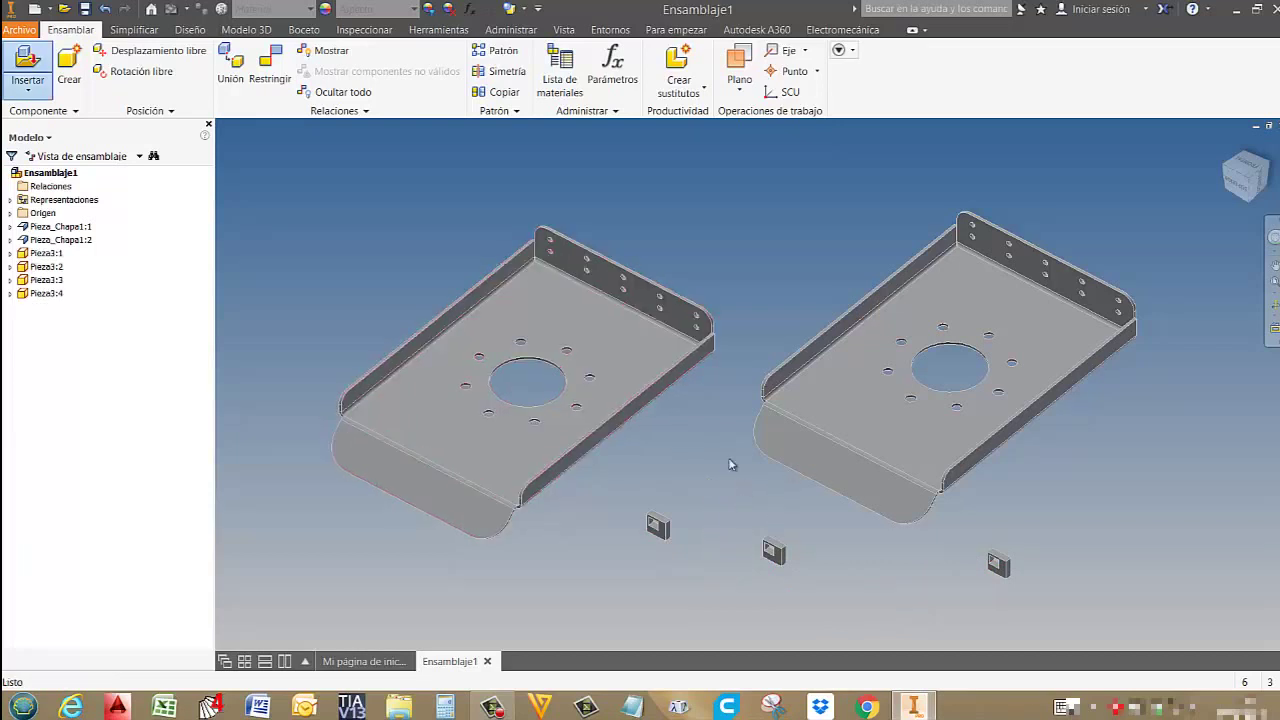
Delete two of the four Pieza3 instances, Pieza3:2 and Pieza3:3, from the assembly.
{"action": "middle_click_drag", "start_coordinate": [729, 460], "coordinate": [700, 396]}
{"action": "scroll", "coordinate": [700, 464], "scroll_direction": "down", "scroll_amount": 2}
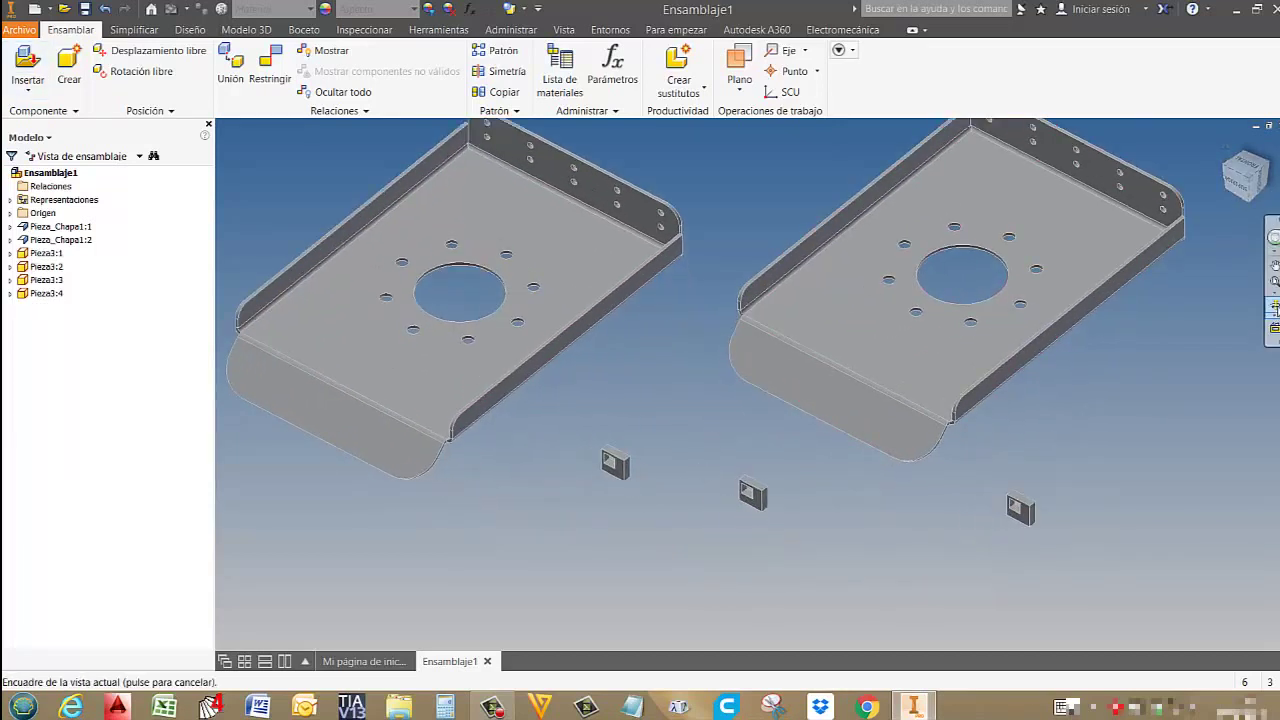
{"action": "left_click", "coordinate": [1276, 308]}
{"action": "left_click_drag", "start_coordinate": [818, 441], "coordinate": [734, 377]}
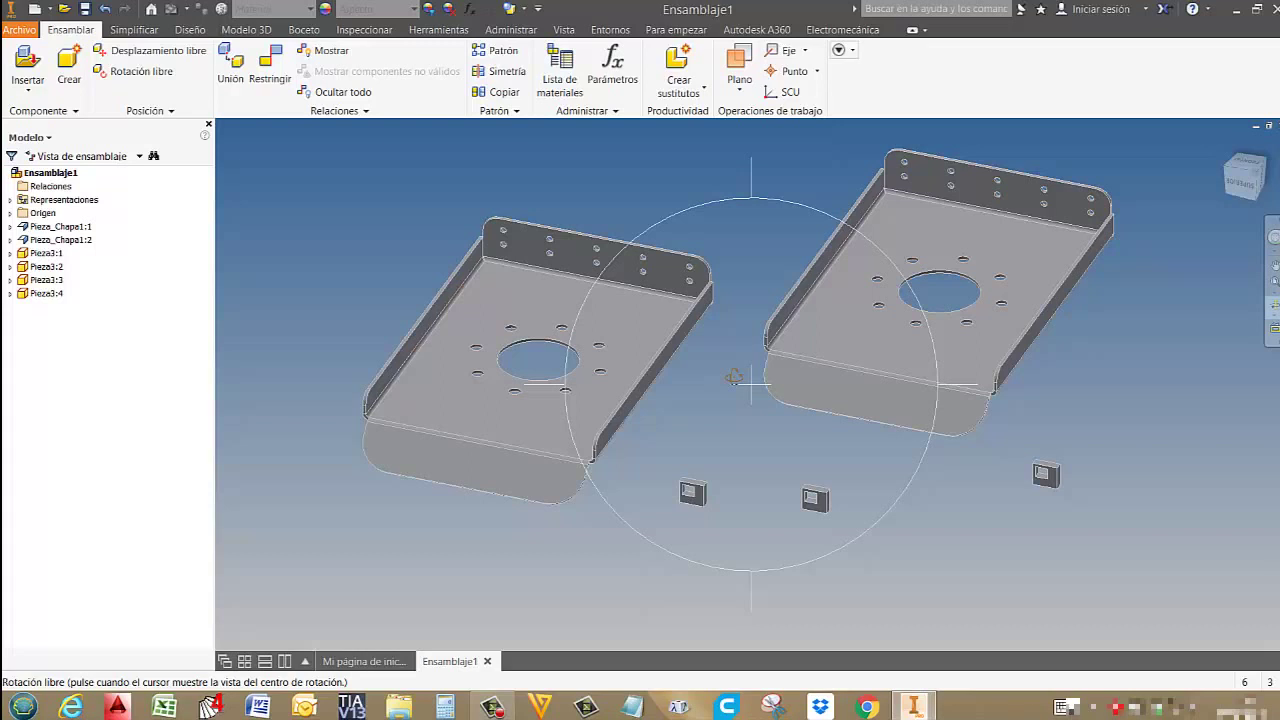
{"action": "middle_click_drag", "start_coordinate": [734, 377], "coordinate": [806, 406], "text": "shift"}
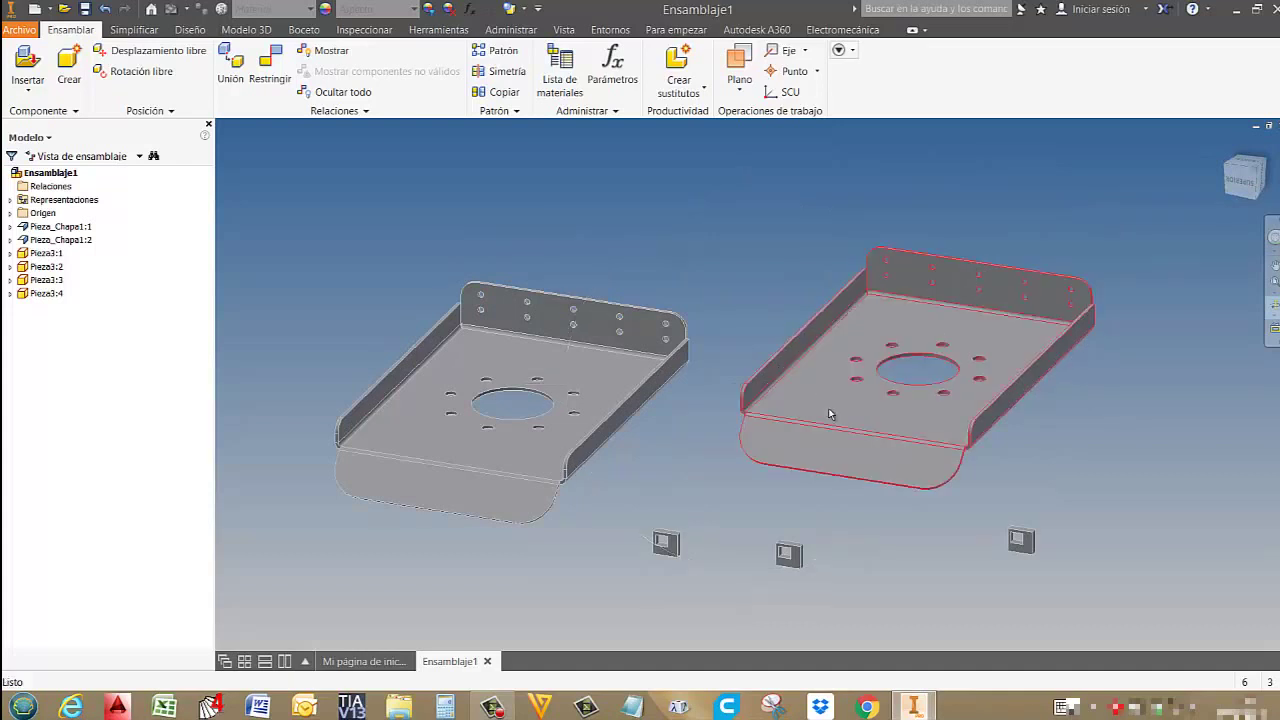
{"action": "left_click", "coordinate": [676, 548]}
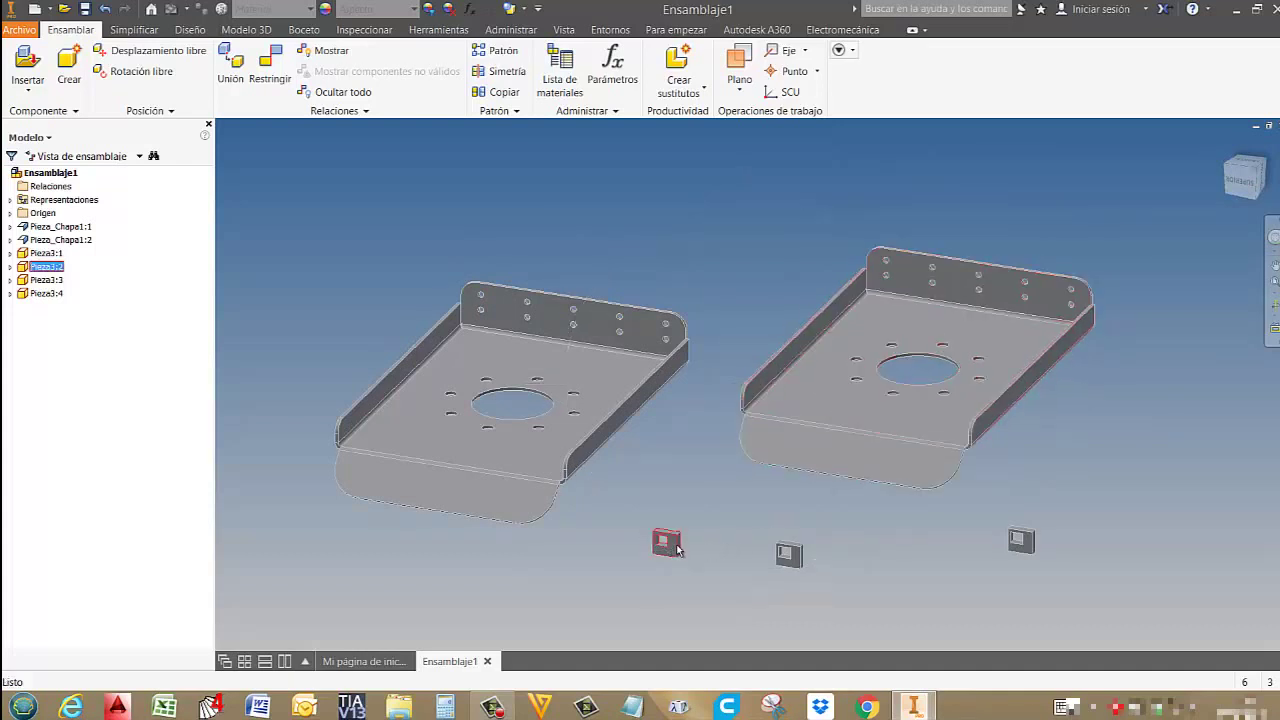
{"action": "key", "text": "Delete"}
{"action": "left_click", "coordinate": [792, 558]}
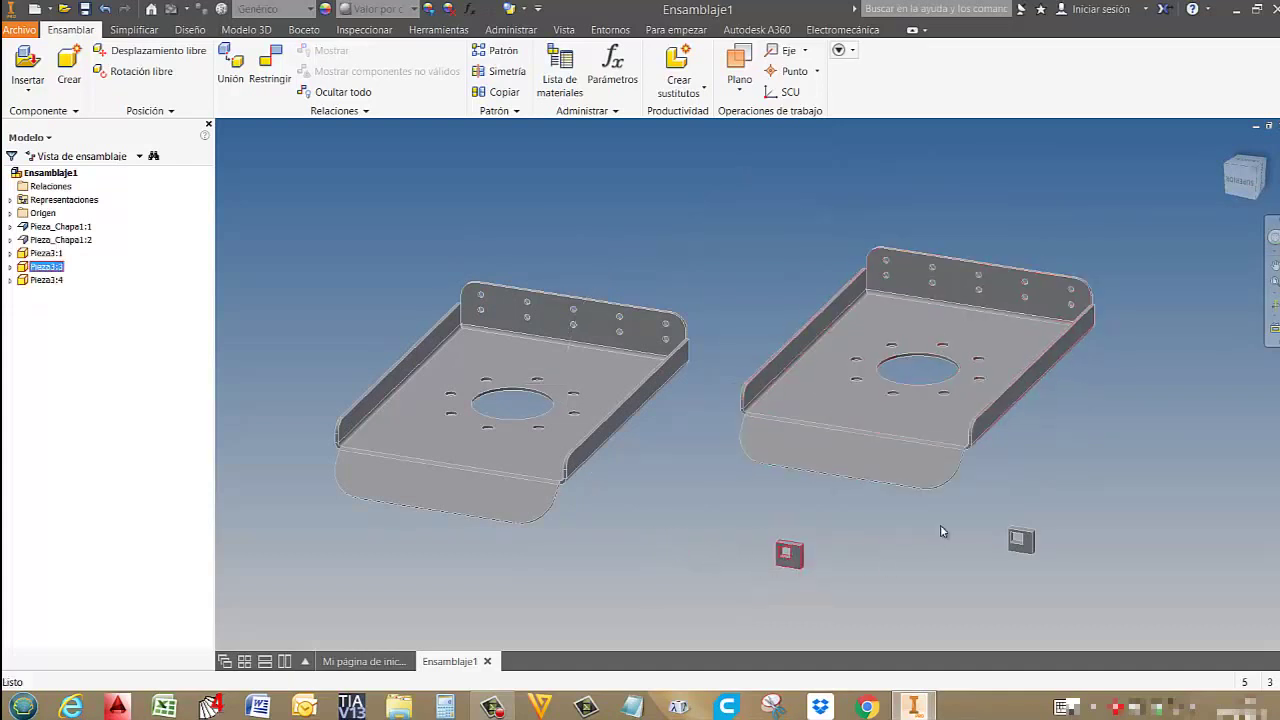
{"action": "key", "text": "Delete"}
Move the Pieza_Chapa1:1 plate away from the other plate and reposition Pieza3:1 and Pieza3:4 in the free space around them.
{"action": "left_click_drag", "start_coordinate": [1094, 303], "coordinate": [1275, 244]}
{"action": "left_click_drag", "start_coordinate": [824, 206], "coordinate": [820, 192]}
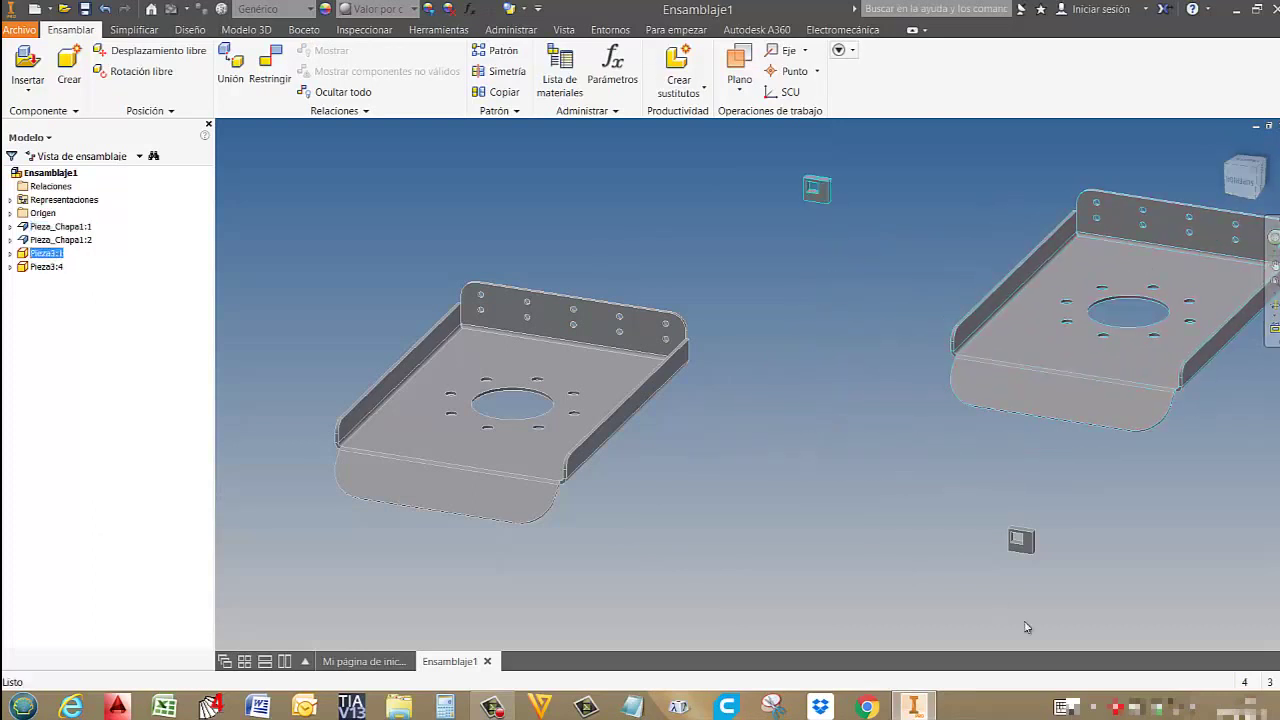
{"action": "left_click_drag", "start_coordinate": [1026, 542], "coordinate": [759, 558]}
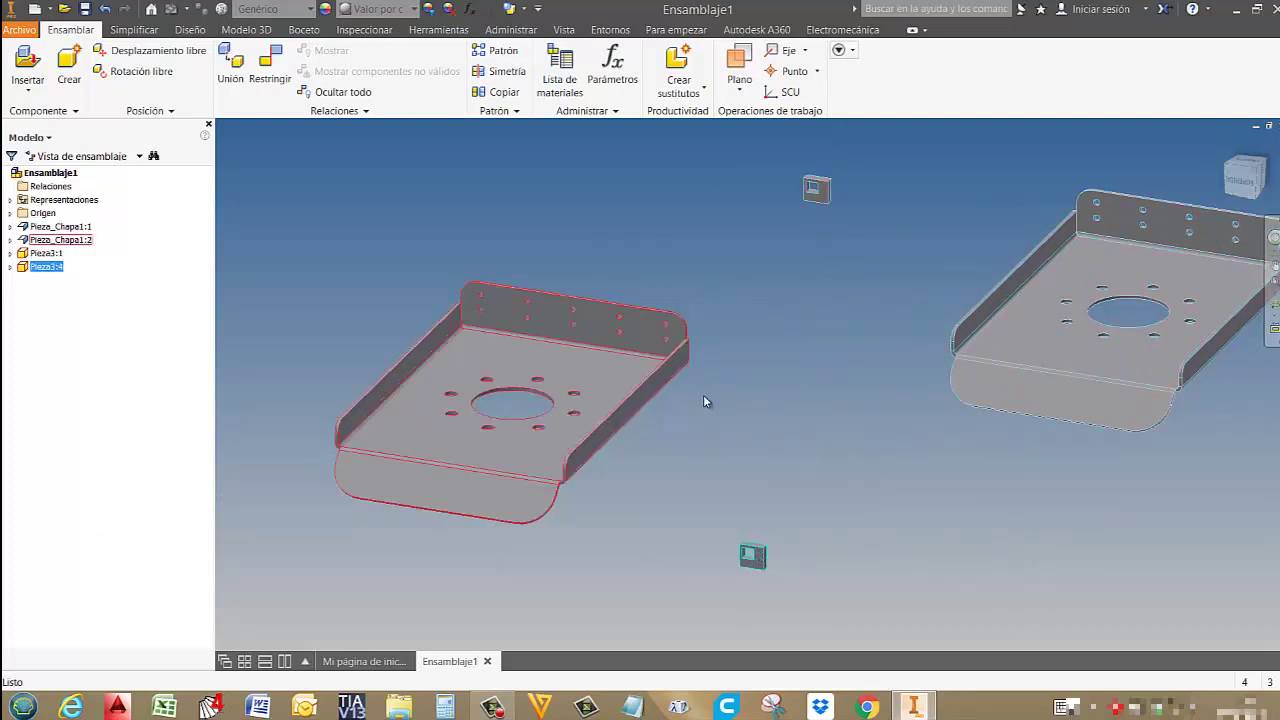
{"action": "scroll", "coordinate": [797, 380], "scroll_direction": "down", "scroll_amount": 3}
{"action": "left_click", "coordinate": [797, 530]}
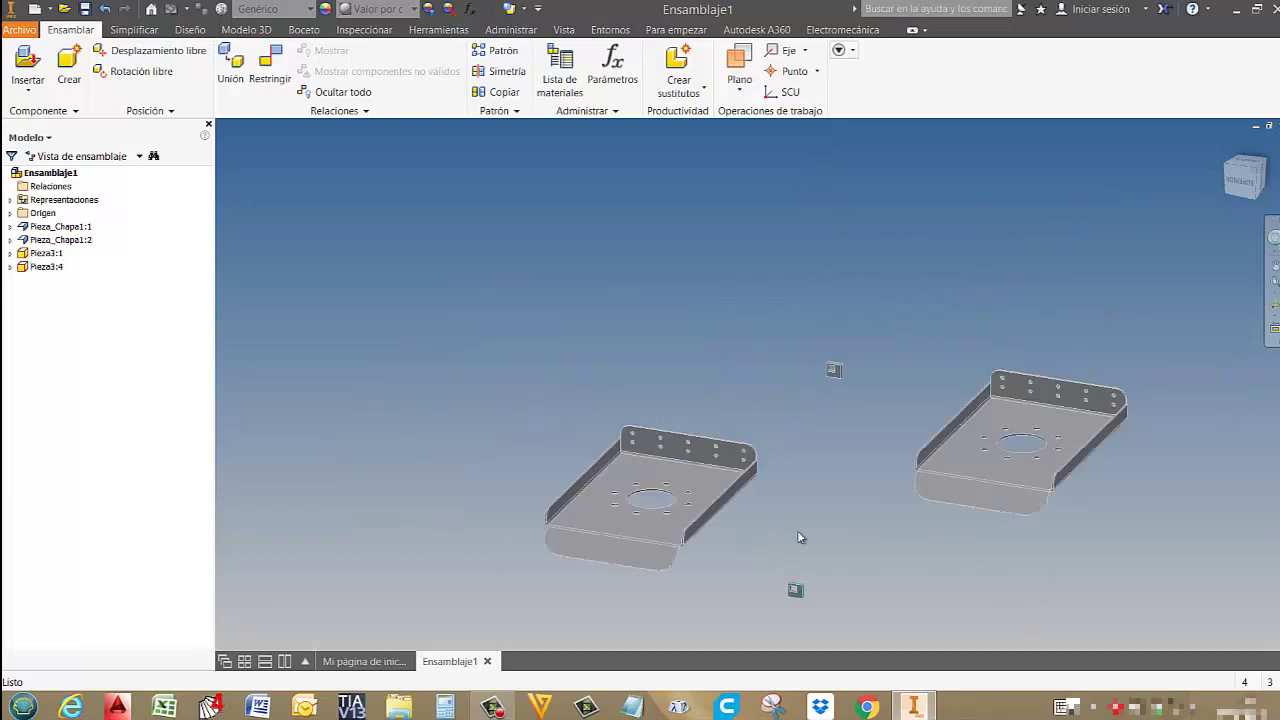
Review the templates for creating a new file from the start page, close them without creating anything, and return to the assembly.
{"action": "left_click", "coordinate": [370, 661]}
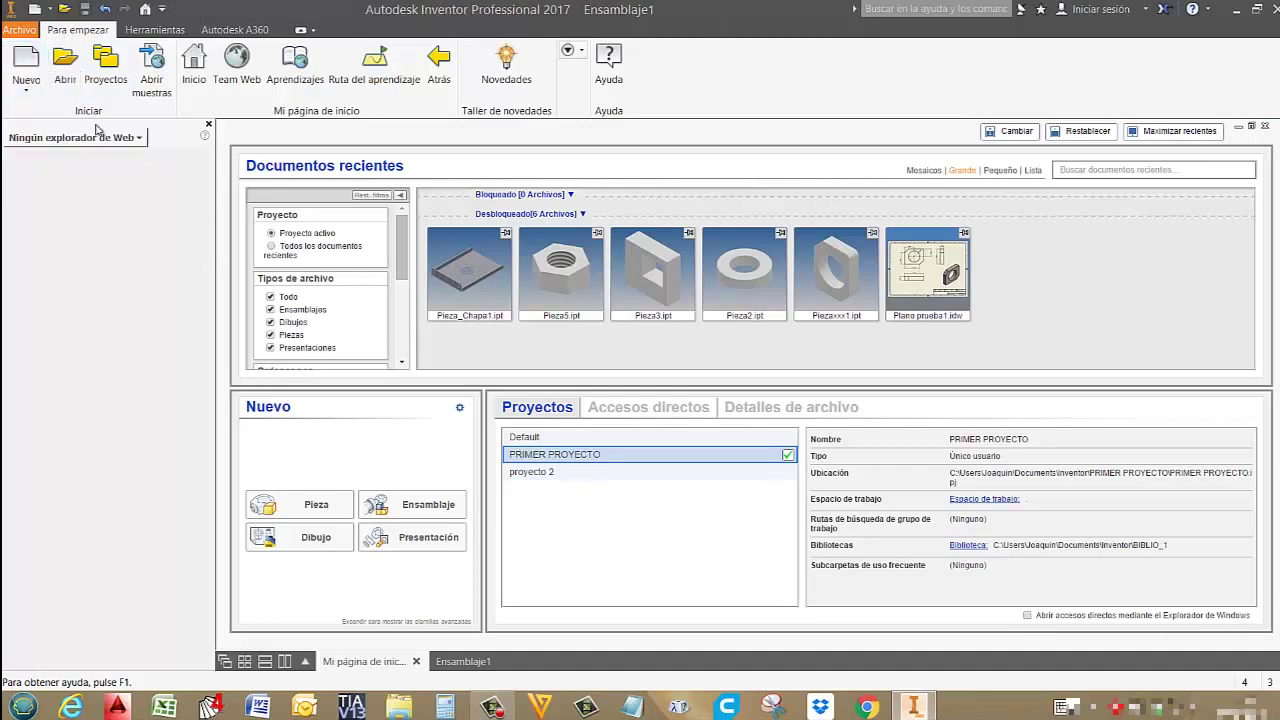
{"action": "left_click", "coordinate": [26, 88]}
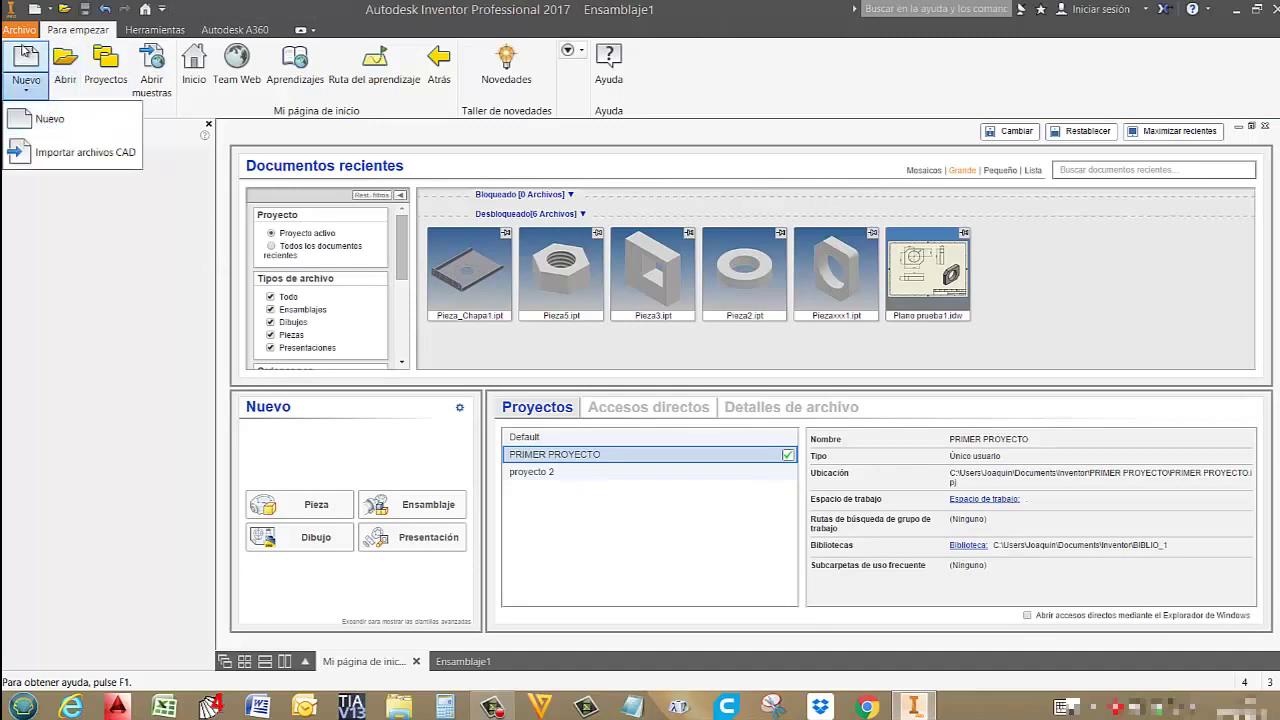
{"action": "left_click", "coordinate": [51, 130]}
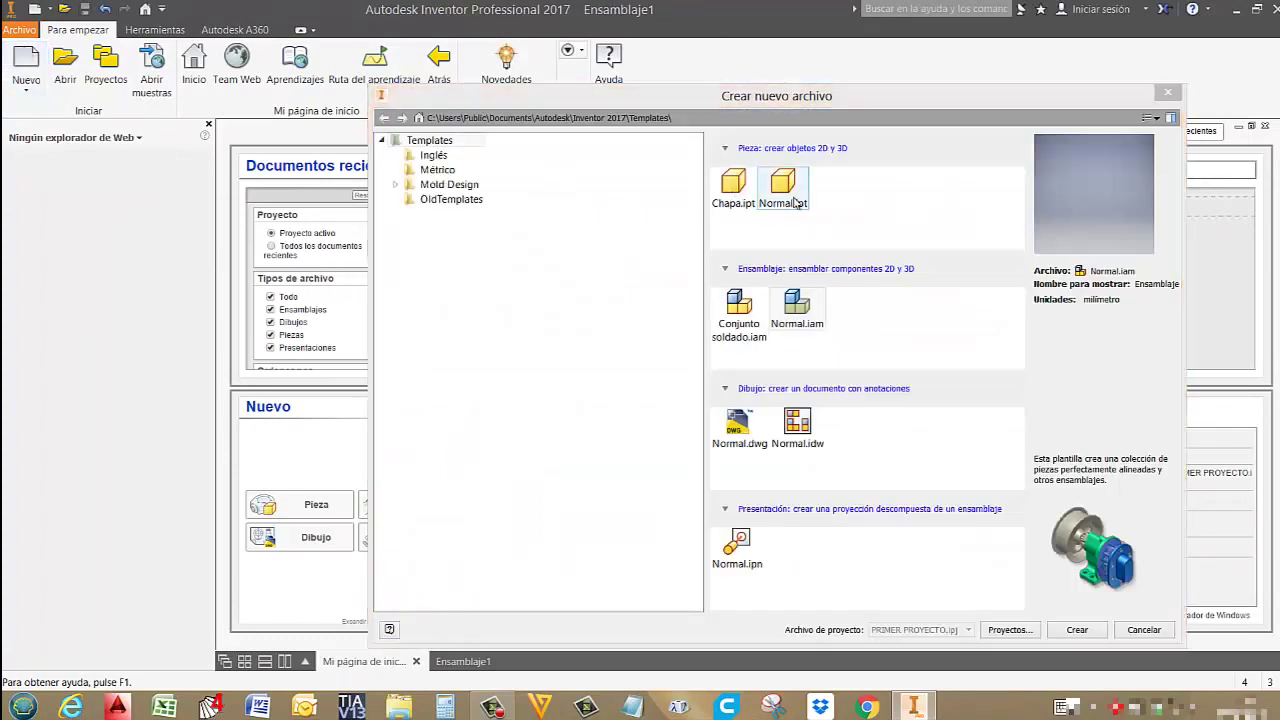
{"action": "left_click", "coordinate": [1141, 630]}
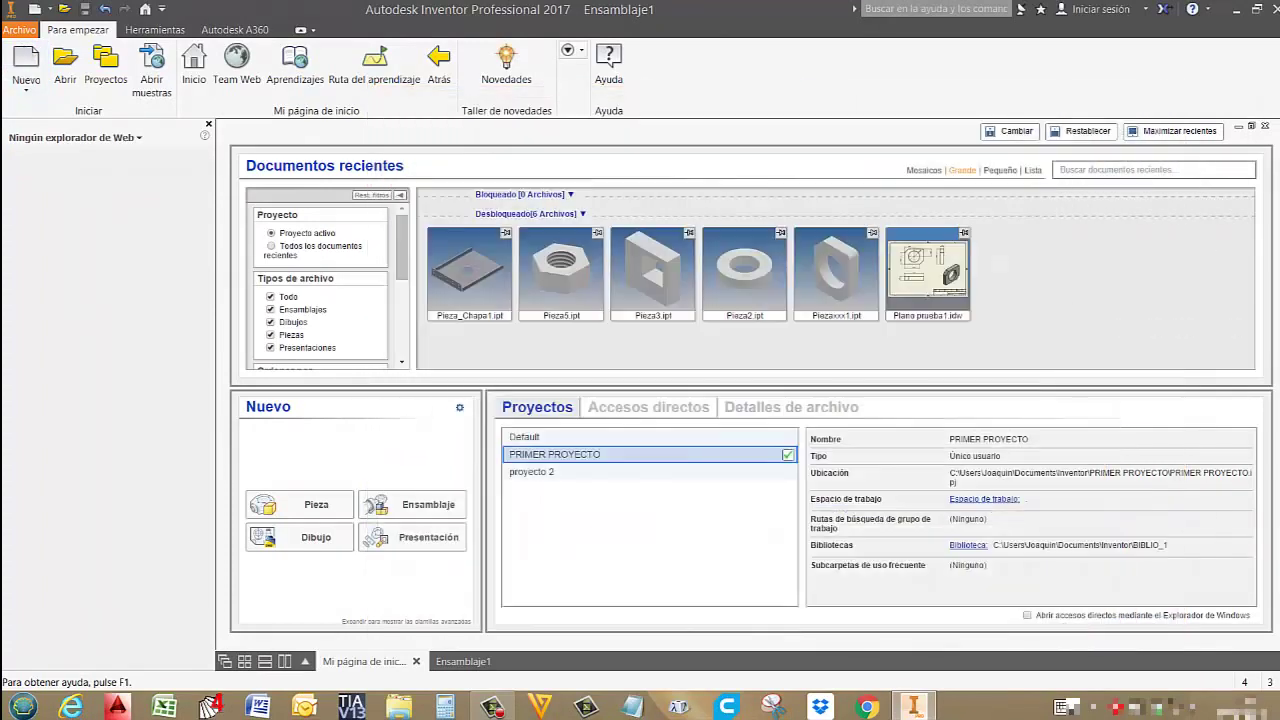
{"action": "left_click", "coordinate": [463, 662]}
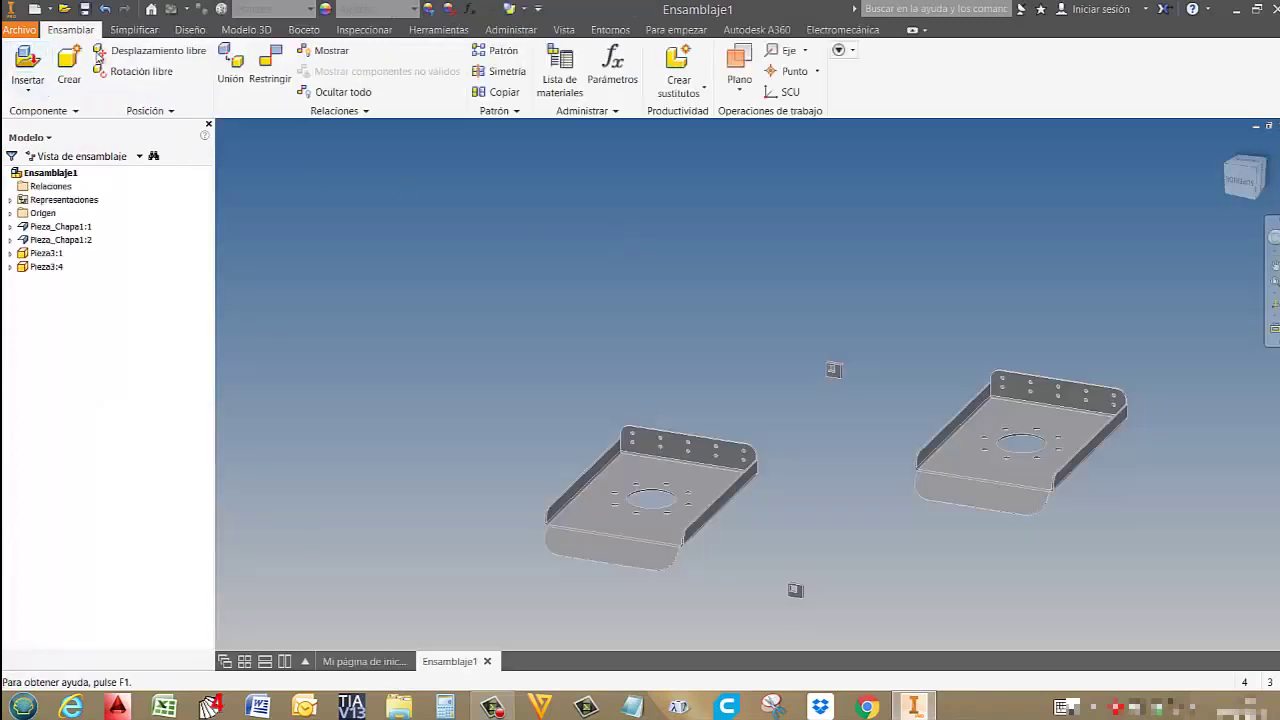
Create an in-place component named Pieza20 from the Normal.ipt template and set its base sketch plane in empty space.
{"action": "left_click", "coordinate": [69, 66]}
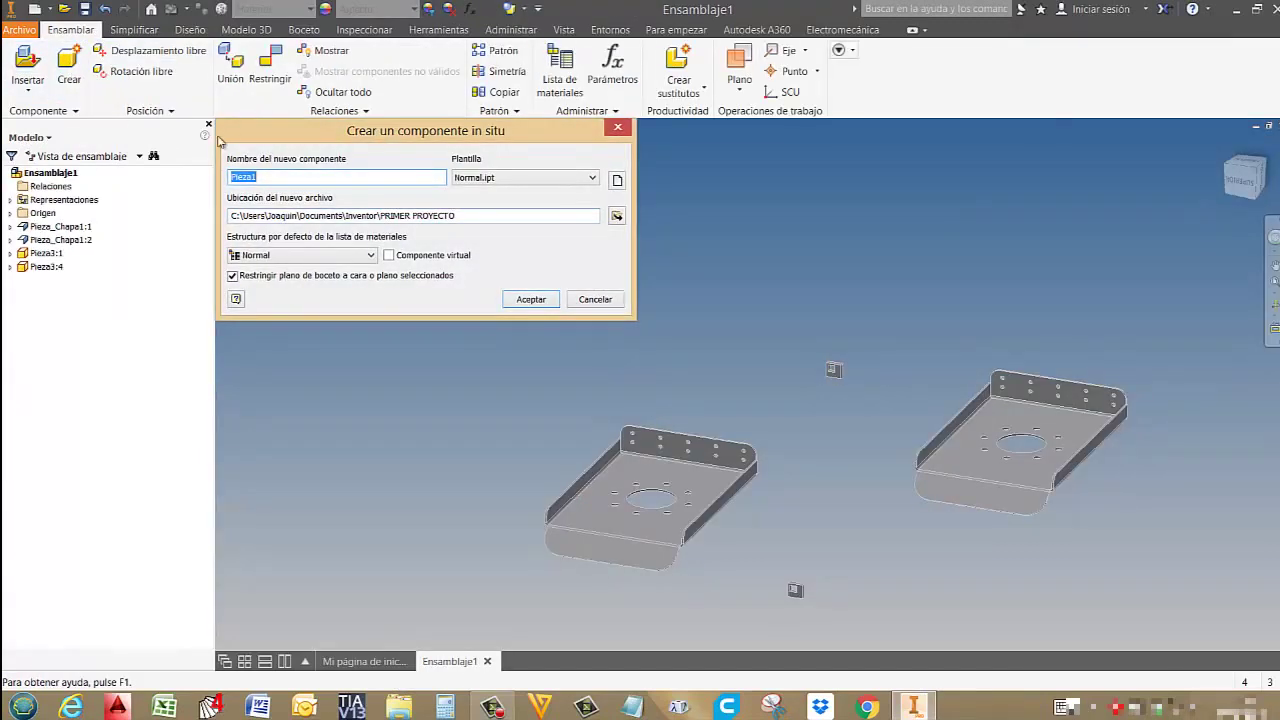
{"action": "left_click", "coordinate": [278, 177]}
{"action": "left_click", "coordinate": [530, 300]}
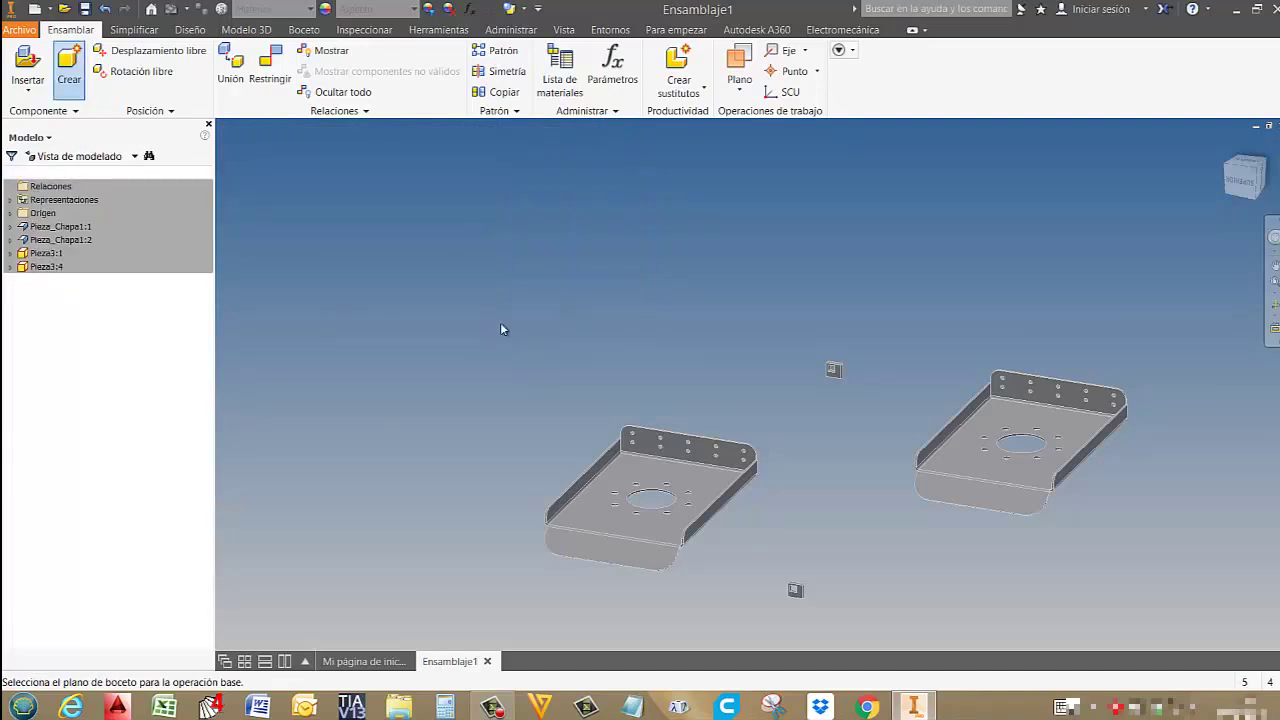
{"action": "left_click", "coordinate": [501, 324]}
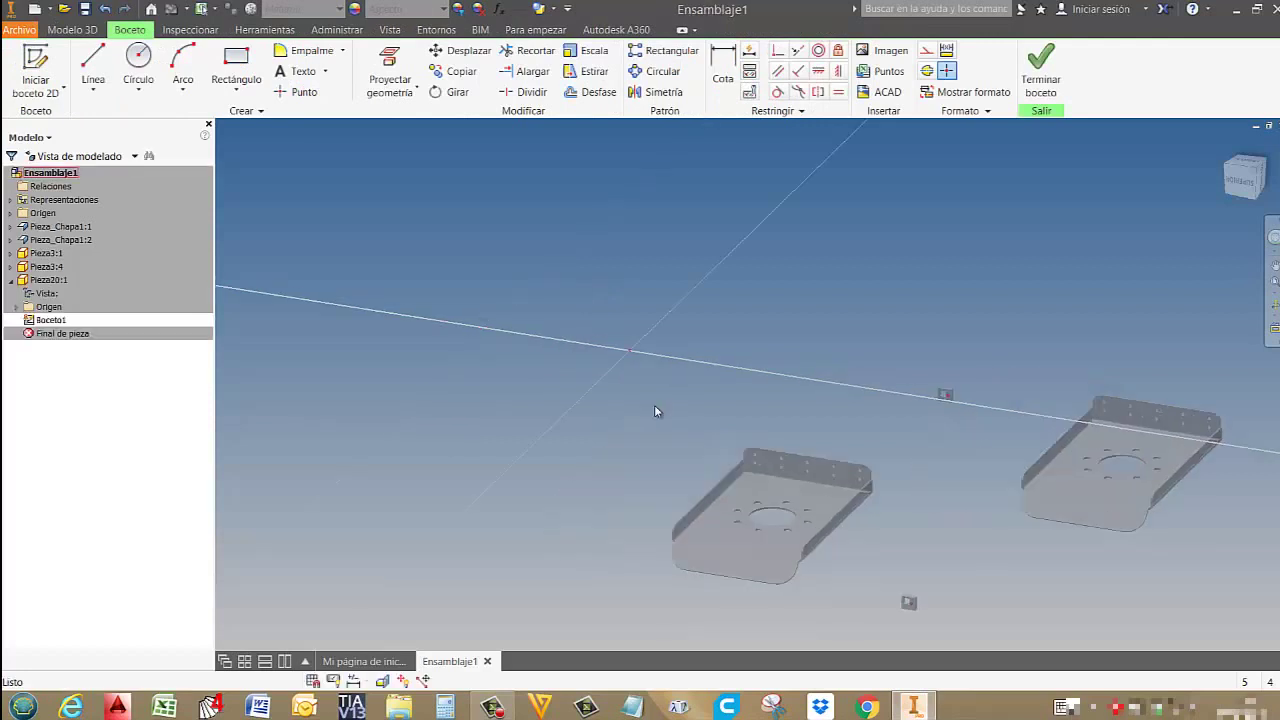
Sketch a circle about 195 mm in diameter centred on the origin and extrude it 10 mm into a disc.
{"action": "scroll", "coordinate": [625, 351], "scroll_direction": "up", "scroll_amount": 2}
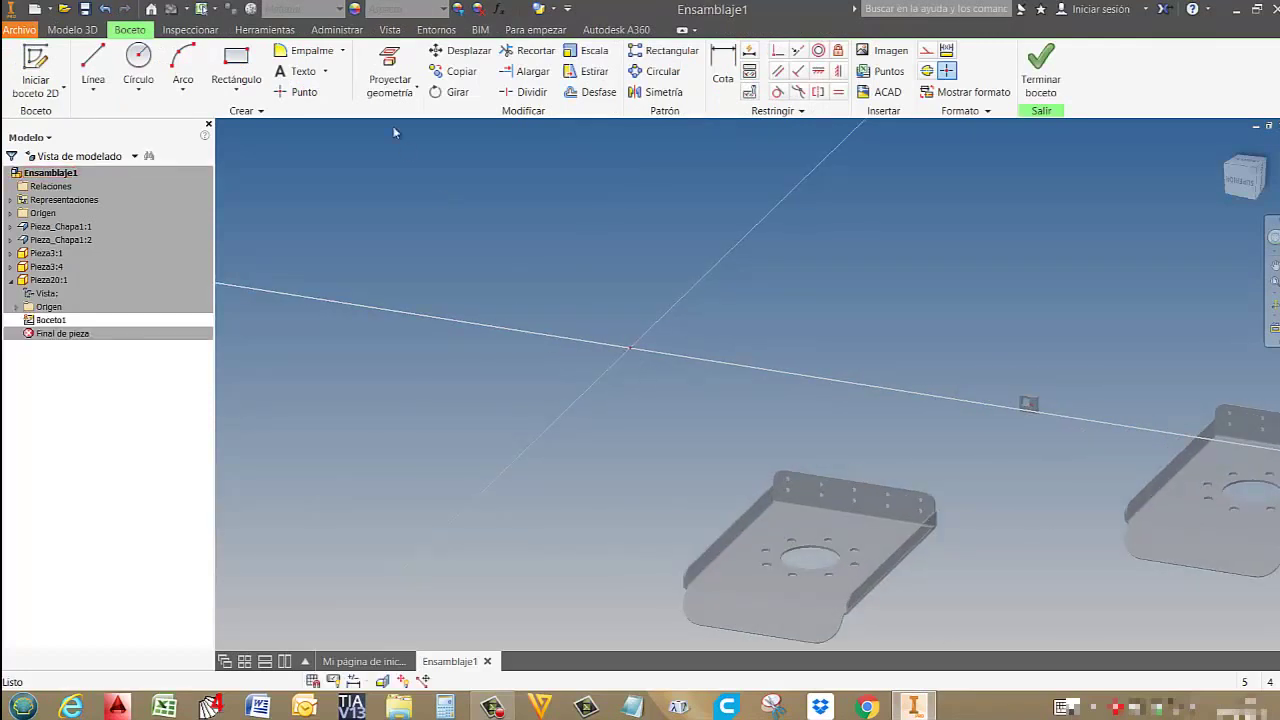
{"action": "left_click", "coordinate": [138, 60]}
{"action": "left_click", "coordinate": [629, 348]}
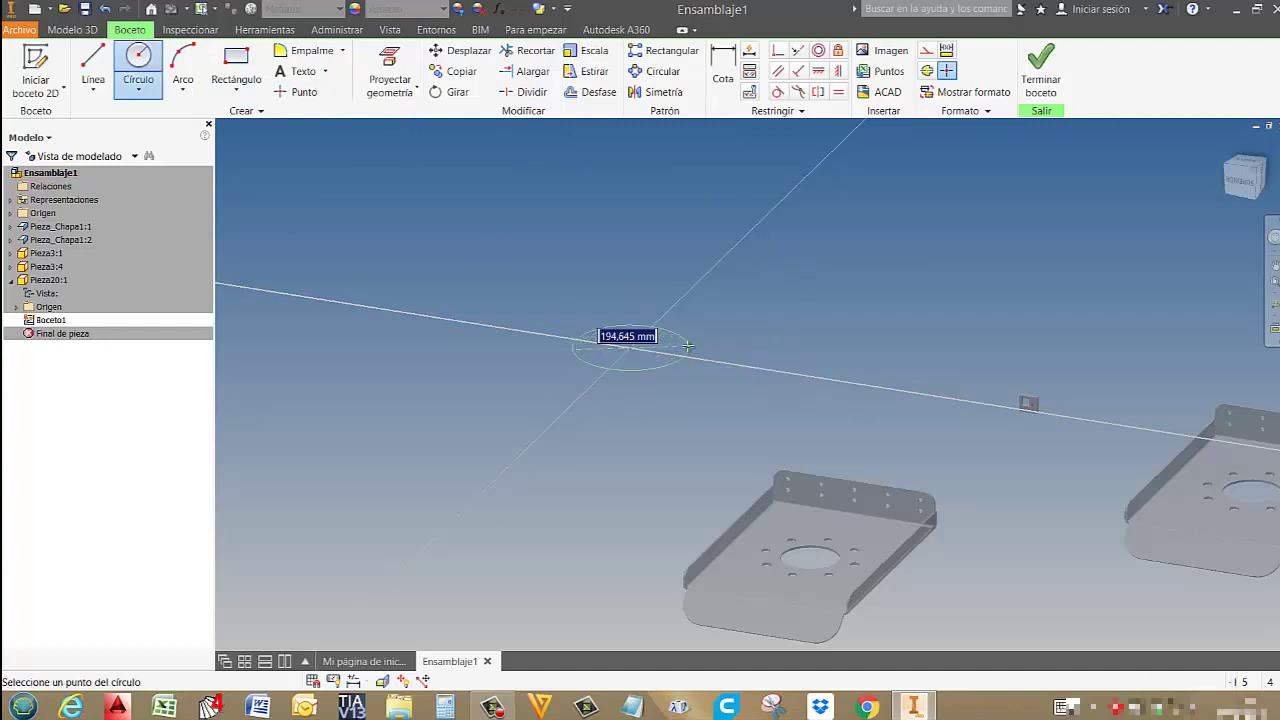
{"action": "left_click", "coordinate": [689, 347]}
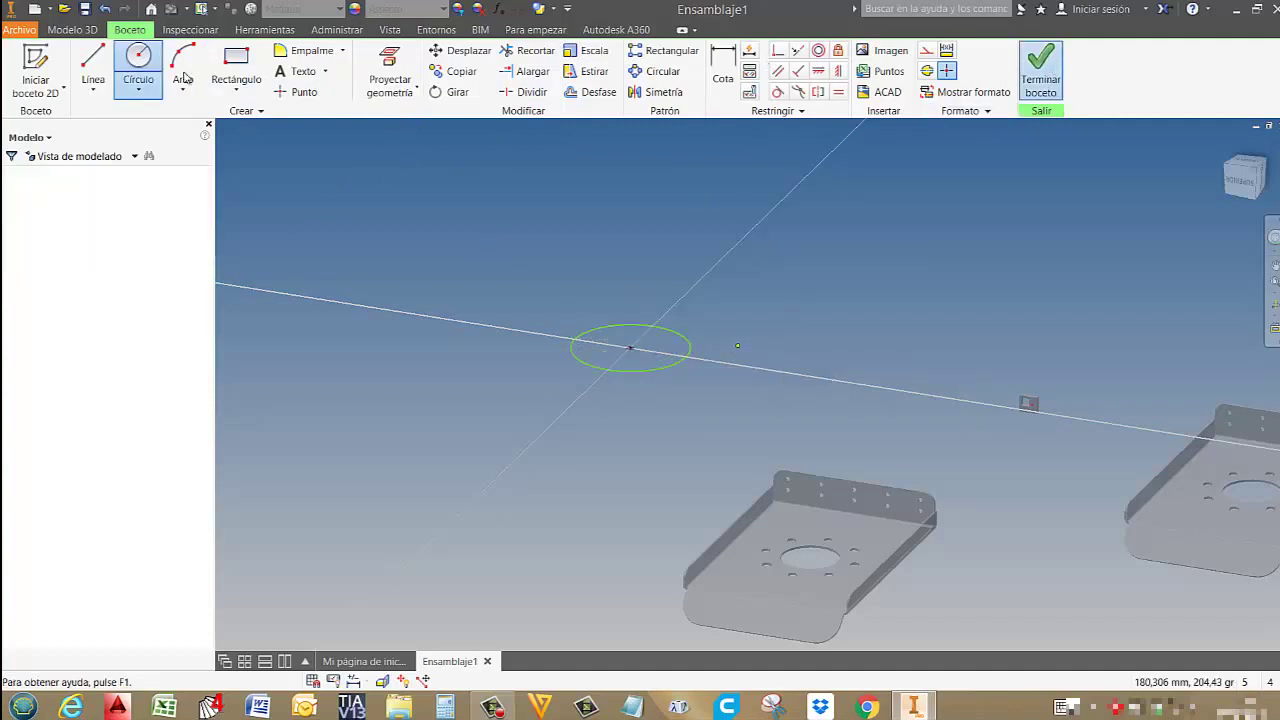
{"action": "key", "text": "e"}
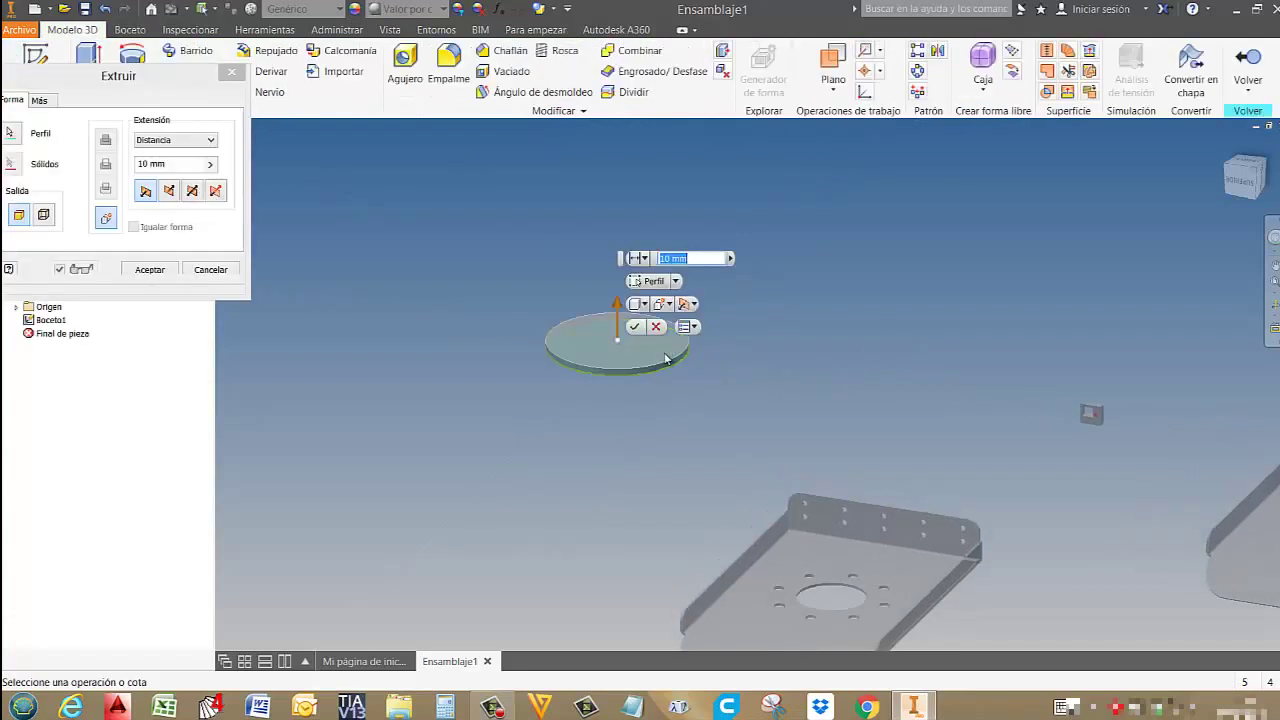
{"action": "left_click", "coordinate": [150, 269]}
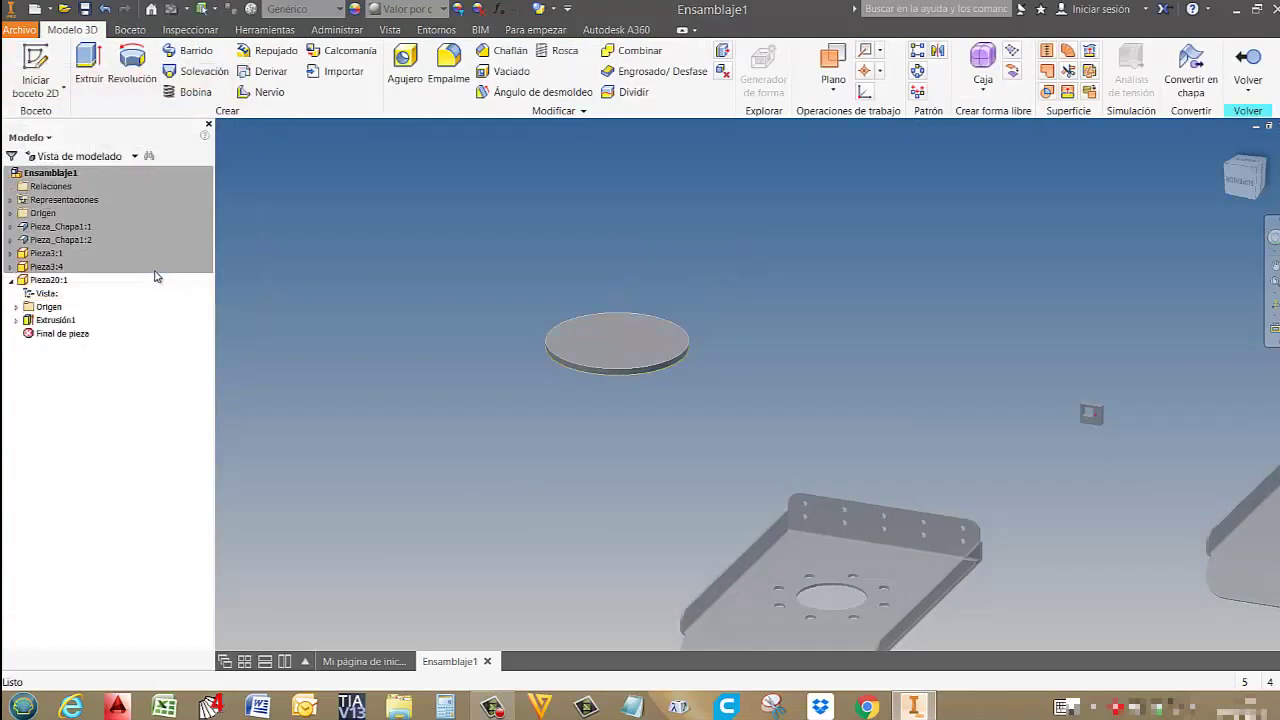
Sketch a circle offset about 24 mm inward from the disc's edge on its top face, and extrude it upwards as a raised step.
{"action": "left_click", "coordinate": [36, 72]}
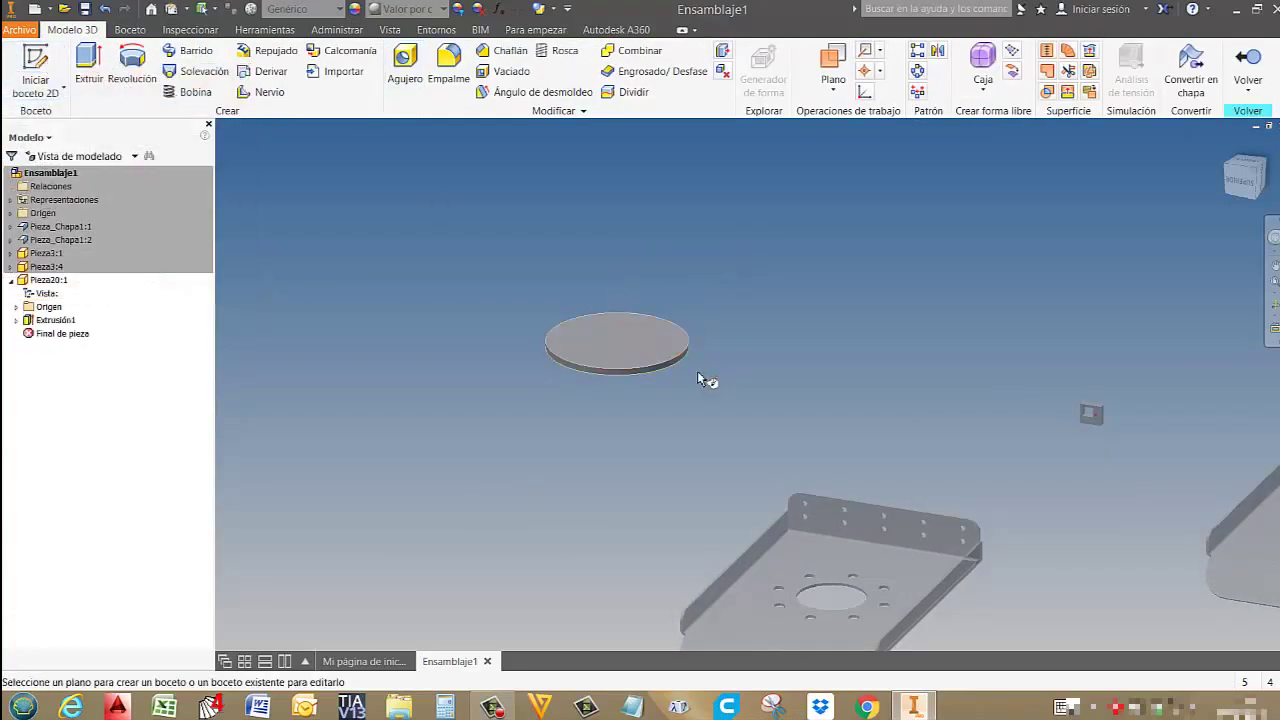
{"action": "left_click", "coordinate": [662, 342]}
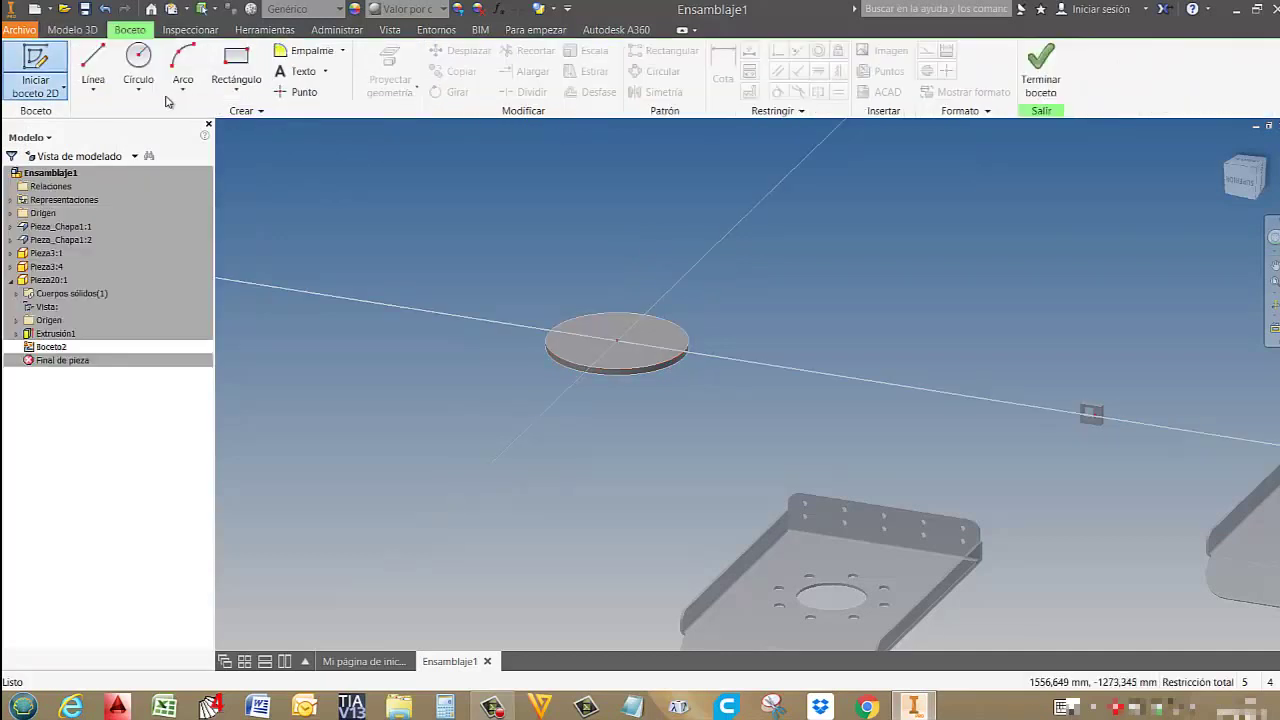
{"action": "left_click", "coordinate": [389, 65]}
{"action": "left_click", "coordinate": [688, 343]}
{"action": "left_click", "coordinate": [591, 92]}
{"action": "left_click", "coordinate": [687, 345]}
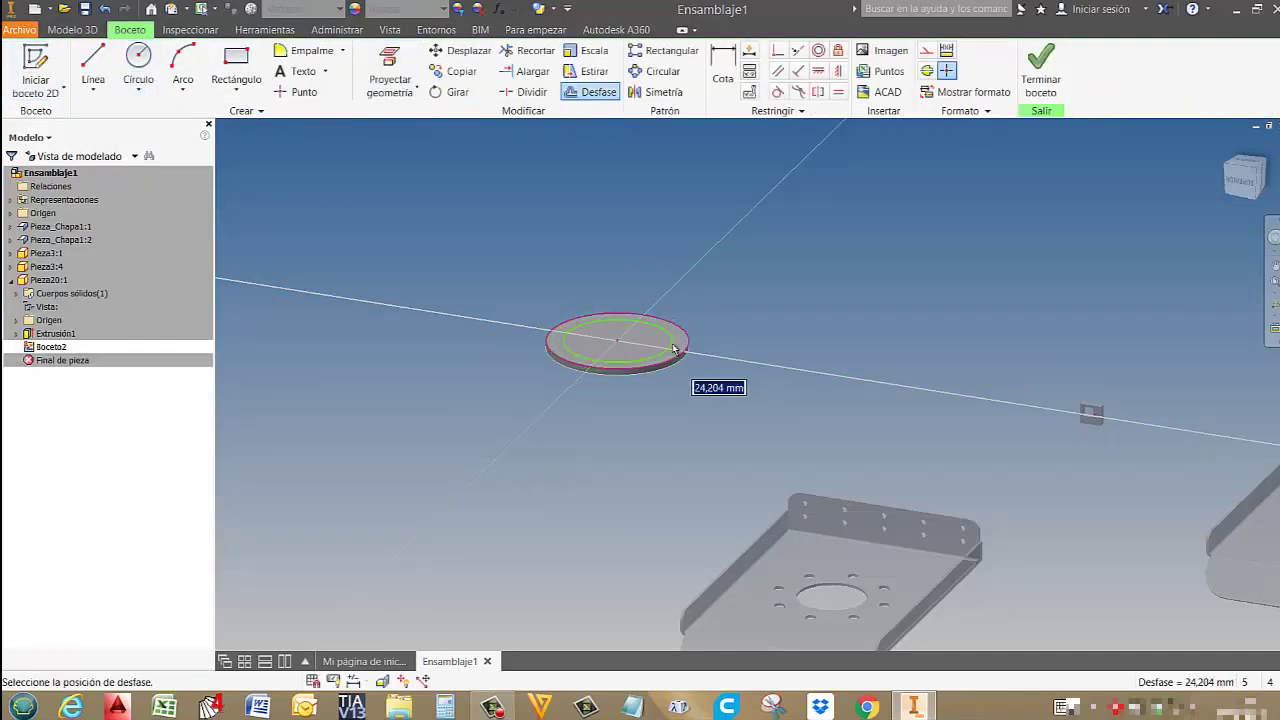
{"action": "left_click", "coordinate": [1040, 66]}
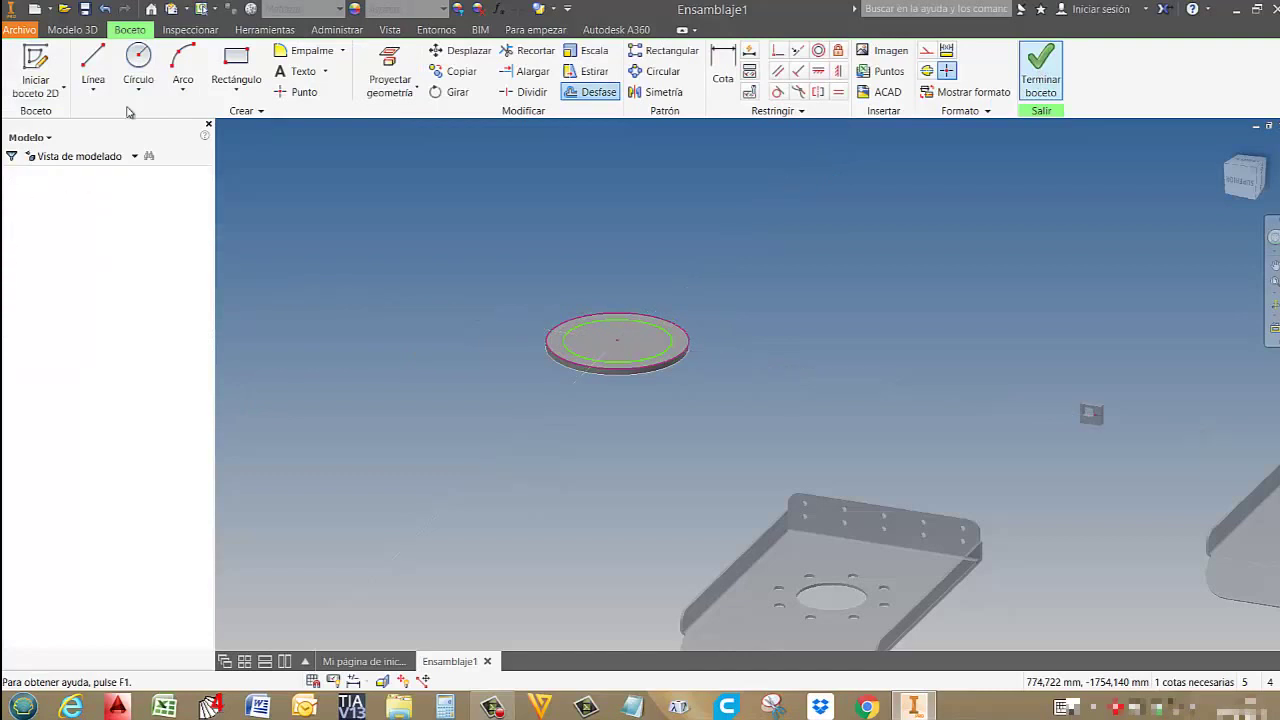
{"action": "left_click", "coordinate": [89, 60]}
{"action": "key", "text": "Return"}
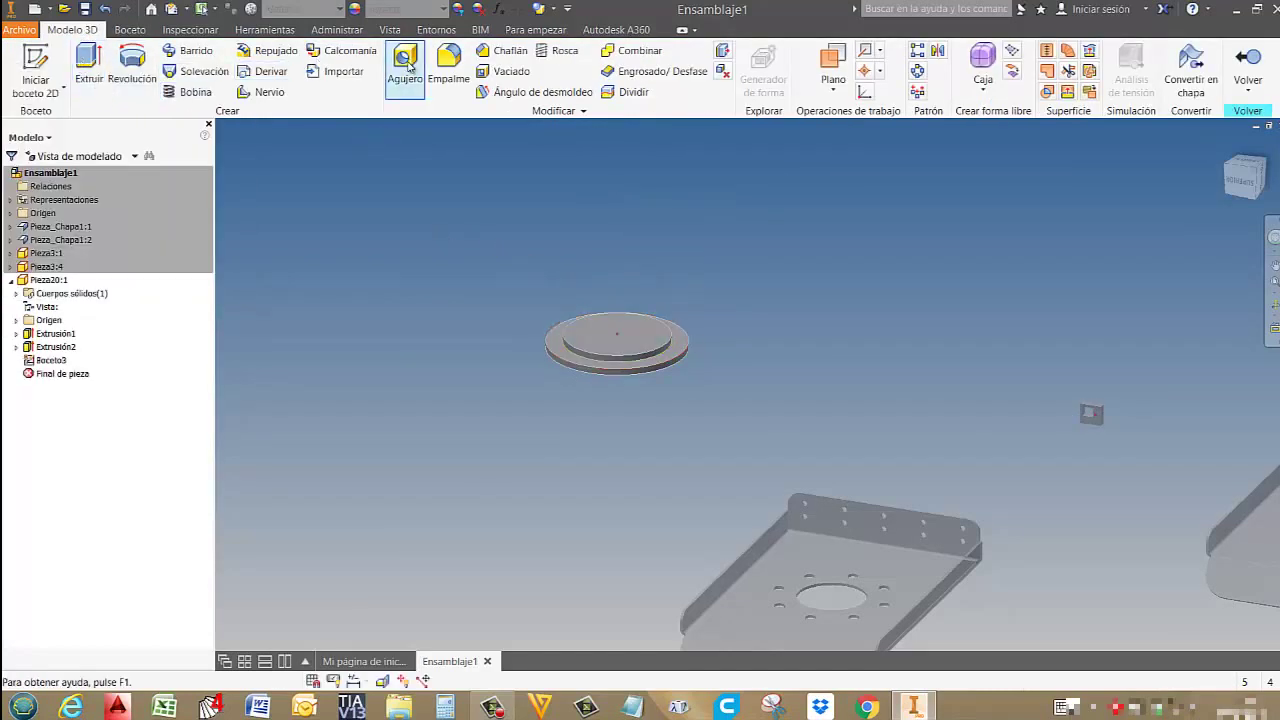
Add a 30 mm through hole at the centre of the stepped disc.
{"action": "left_click", "coordinate": [405, 62]}
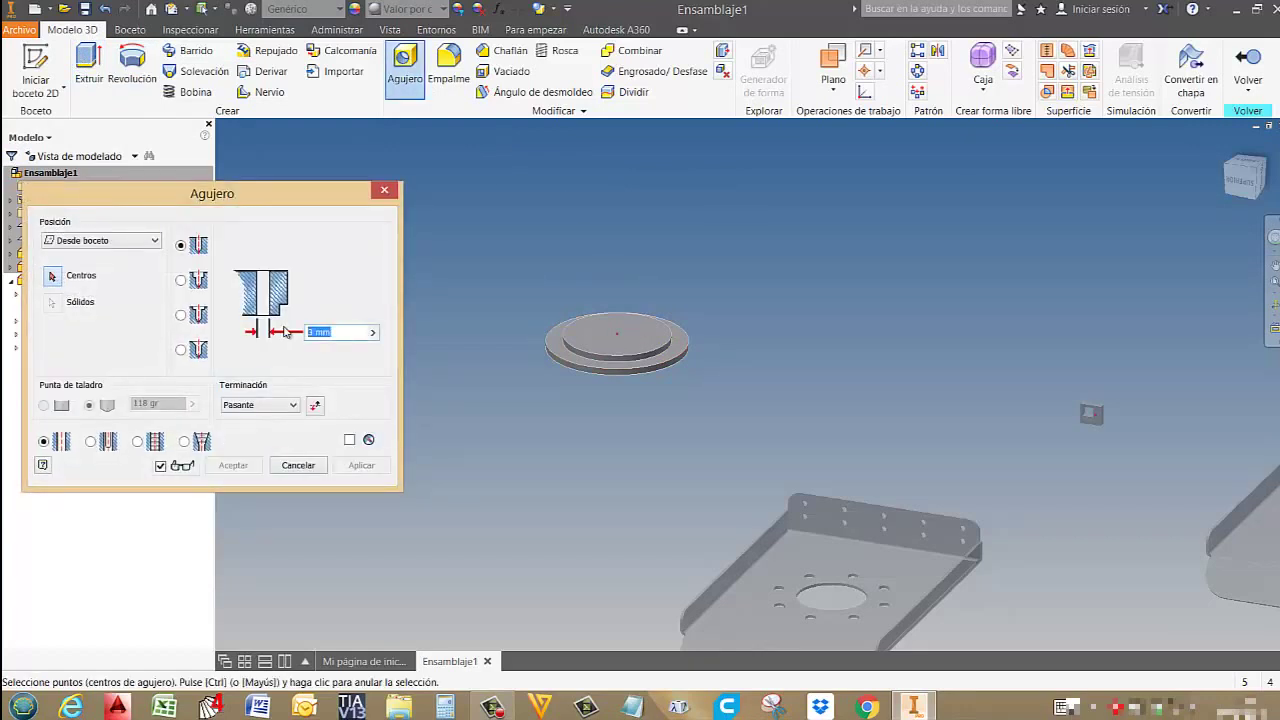
{"action": "type", "text": "30"}
{"action": "left_click", "coordinate": [617, 333]}
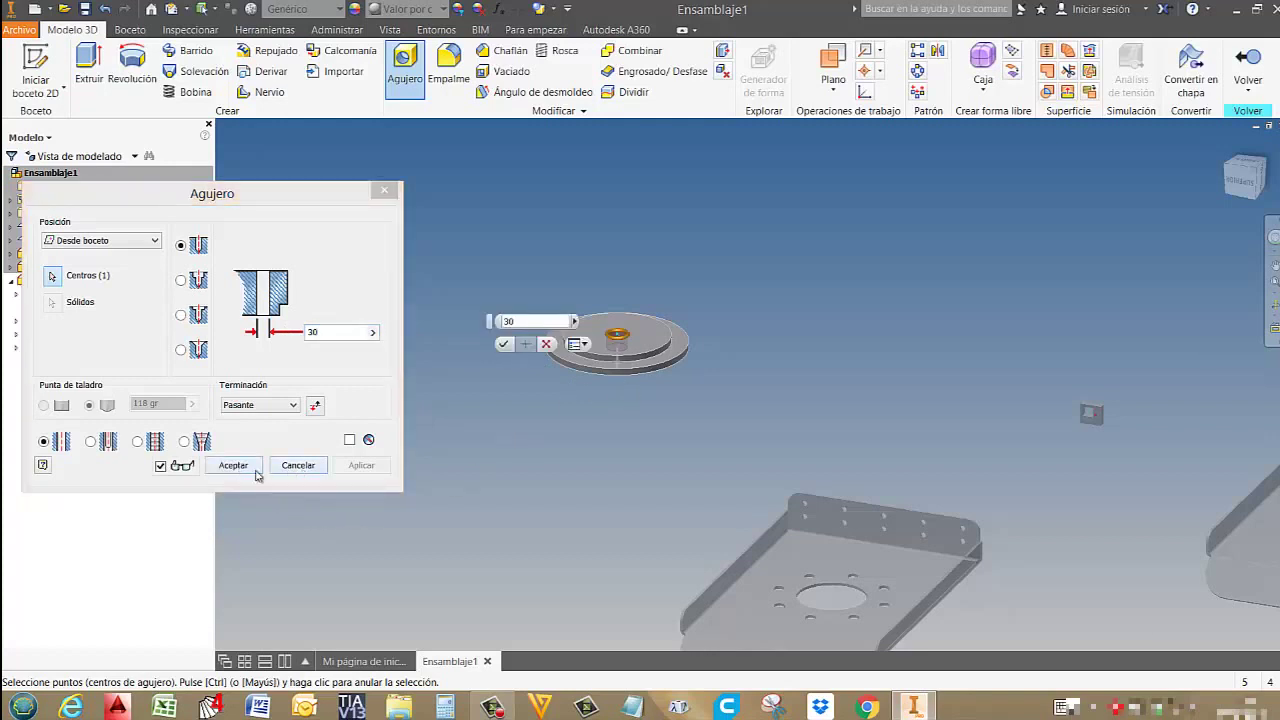
{"action": "left_click", "coordinate": [255, 470]}
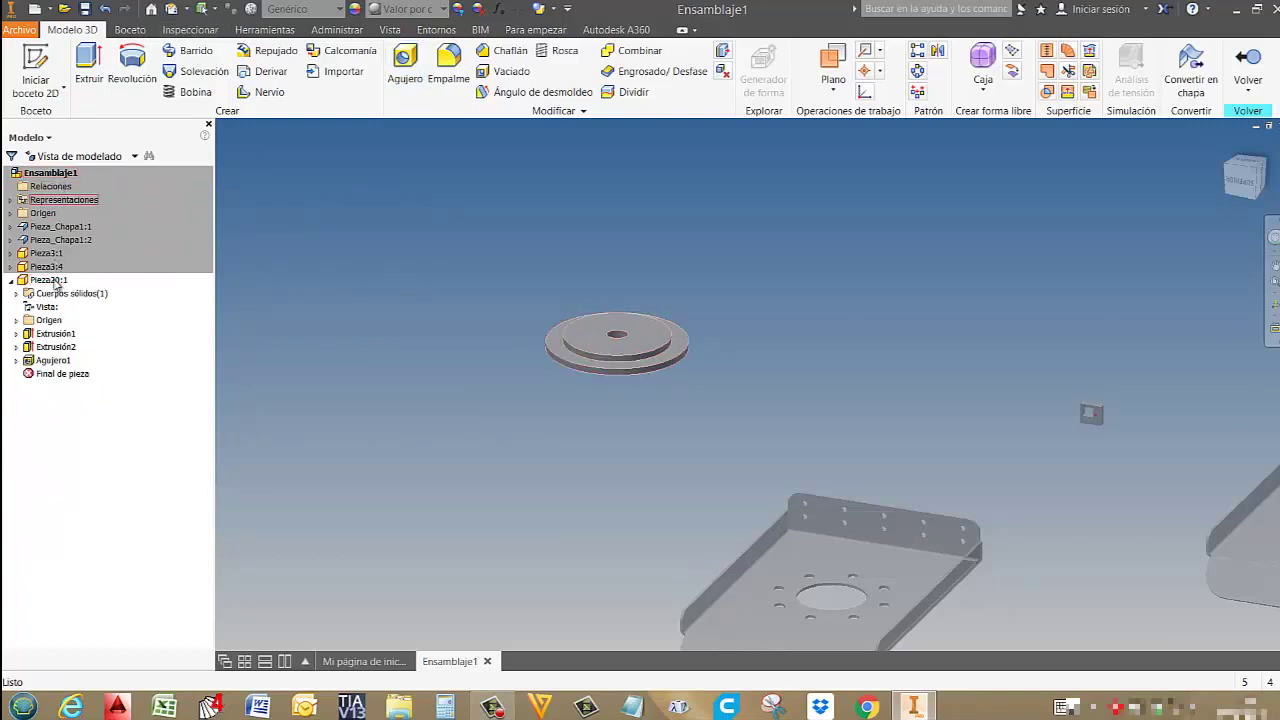
Check the recent documents on the start page for the new Pieza20.ipt file, and return to the assembly.
{"action": "left_click", "coordinate": [372, 661]}
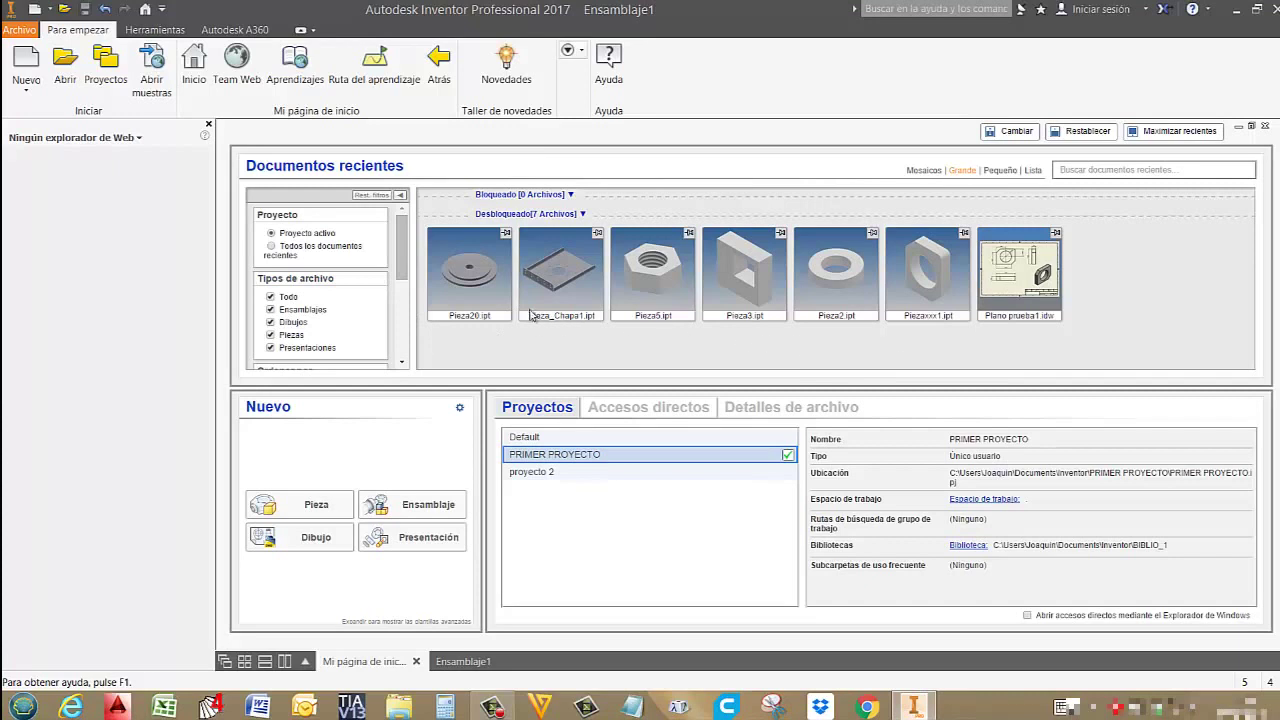
{"action": "mouse_move", "coordinate": [467, 290]}
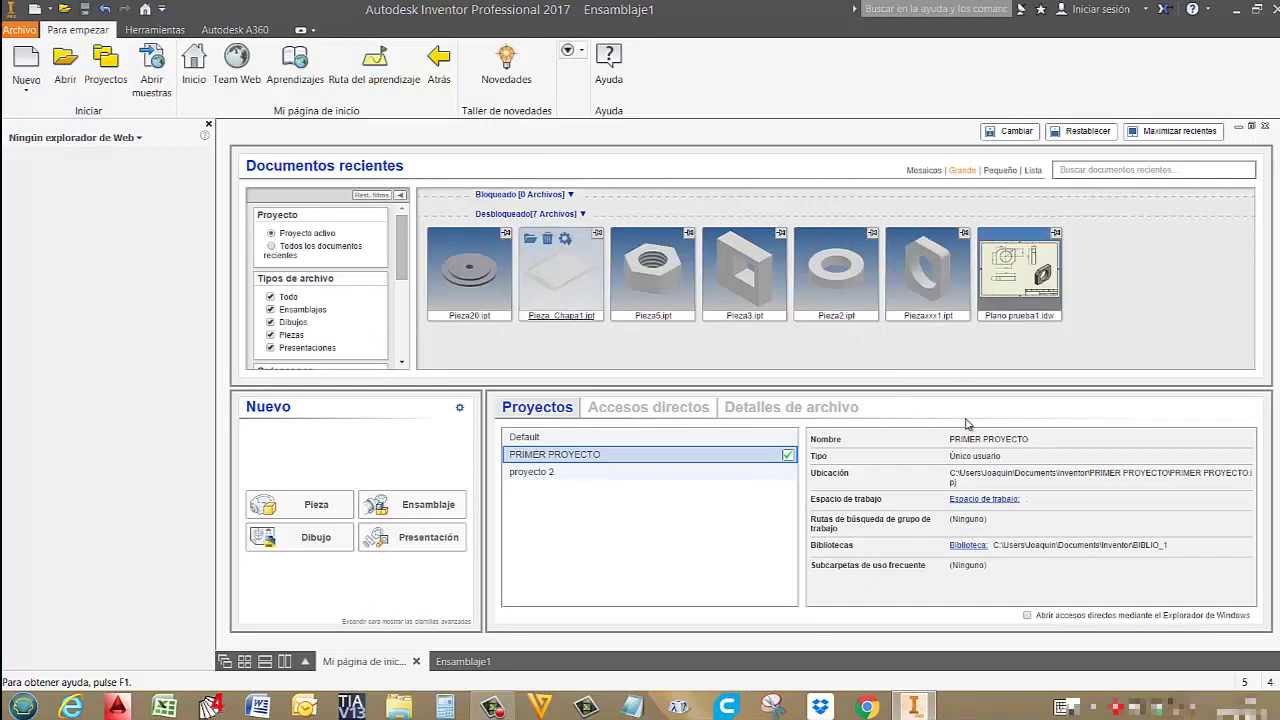
{"action": "left_click", "coordinate": [458, 661]}
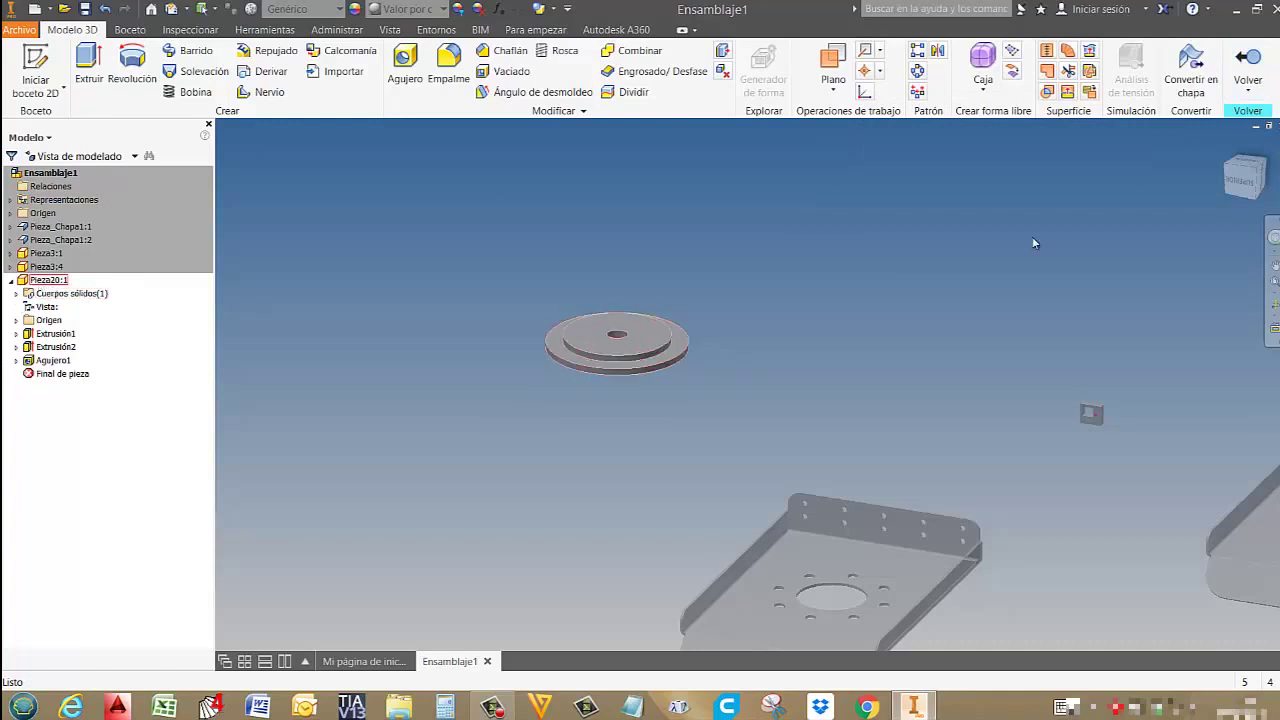
Leave part editing for the assembly level, and move the Pieza20 disc, the Pieza3:1 block and the Pieza_Chapa1:2 plate to new positions.
{"action": "left_click", "coordinate": [1245, 58]}
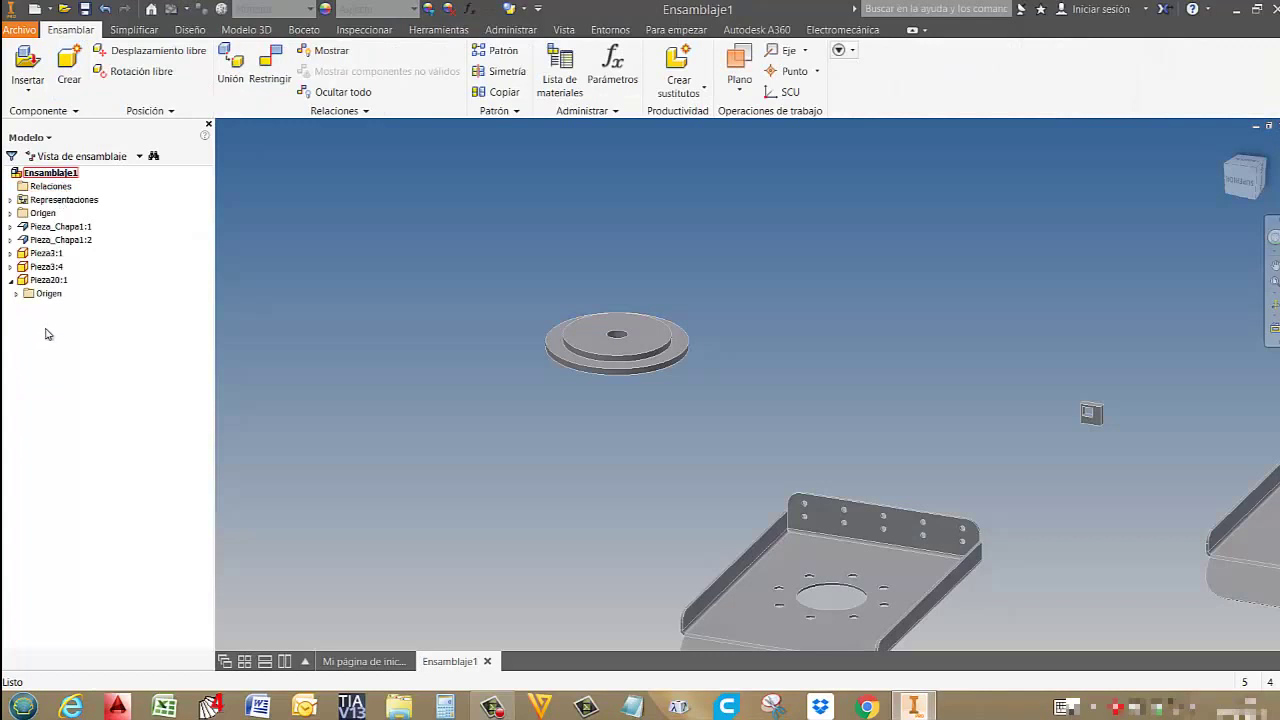
{"action": "scroll", "coordinate": [833, 461], "scroll_direction": "up", "scroll_amount": 3}
{"action": "middle_click_drag", "start_coordinate": [822, 461], "coordinate": [590, 433]}
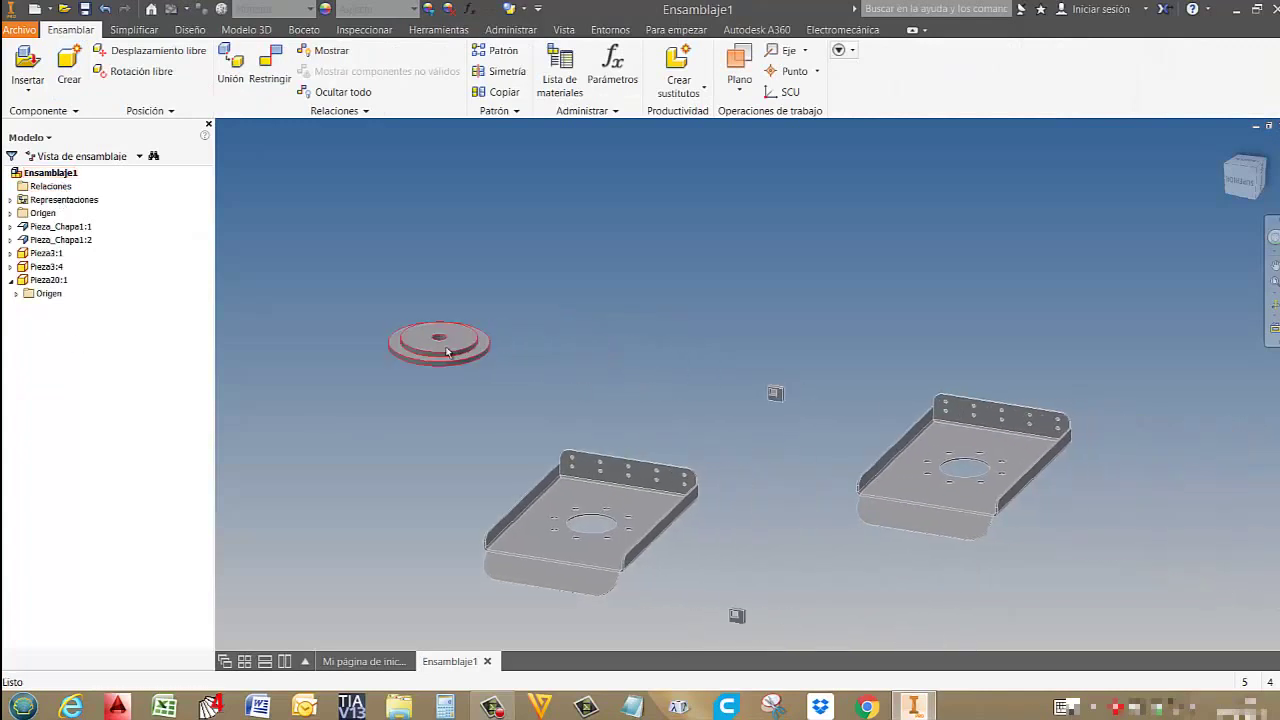
{"action": "left_click_drag", "start_coordinate": [447, 351], "coordinate": [527, 330]}
{"action": "left_click_drag", "start_coordinate": [775, 396], "coordinate": [803, 329]}
{"action": "left_click_drag", "start_coordinate": [594, 538], "coordinate": [454, 509]}
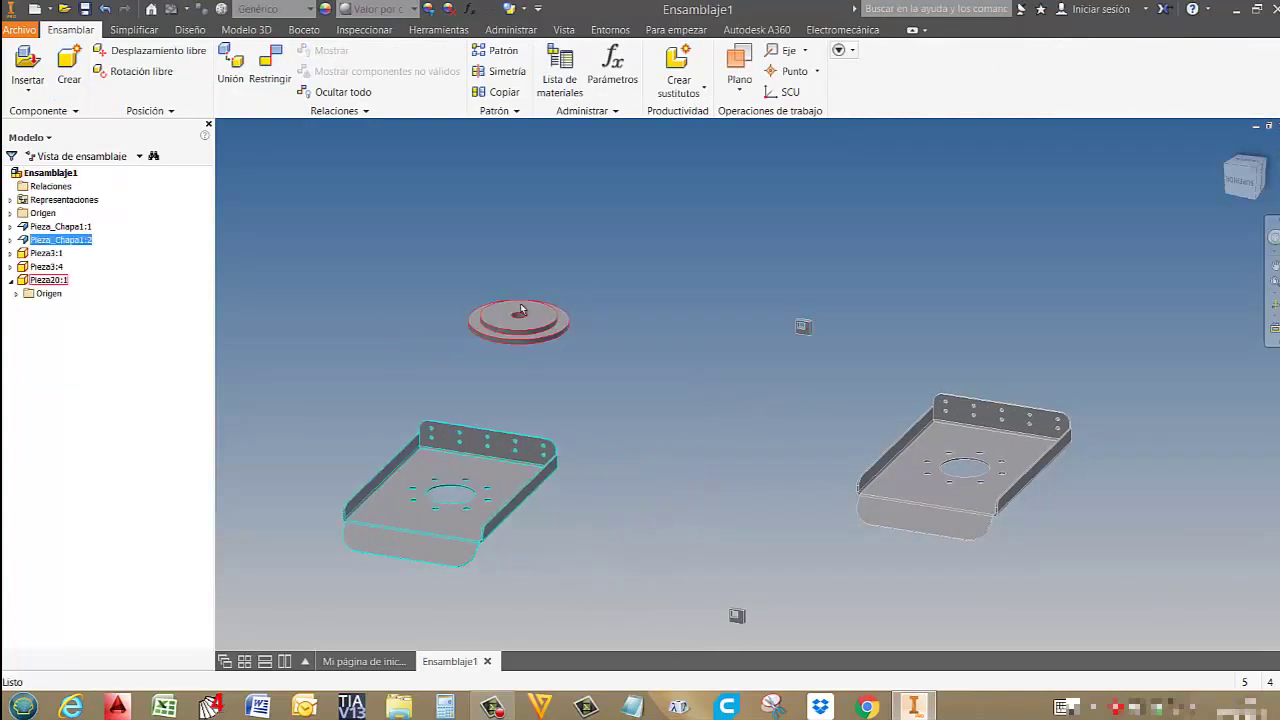
Move the lowest small Pieza3 block and the Pieza_Chapa1:1 plate upwards, closer to the other components.
{"action": "left_click_drag", "start_coordinate": [740, 613], "coordinate": [728, 365]}
{"action": "left_click_drag", "start_coordinate": [947, 507], "coordinate": [913, 454]}
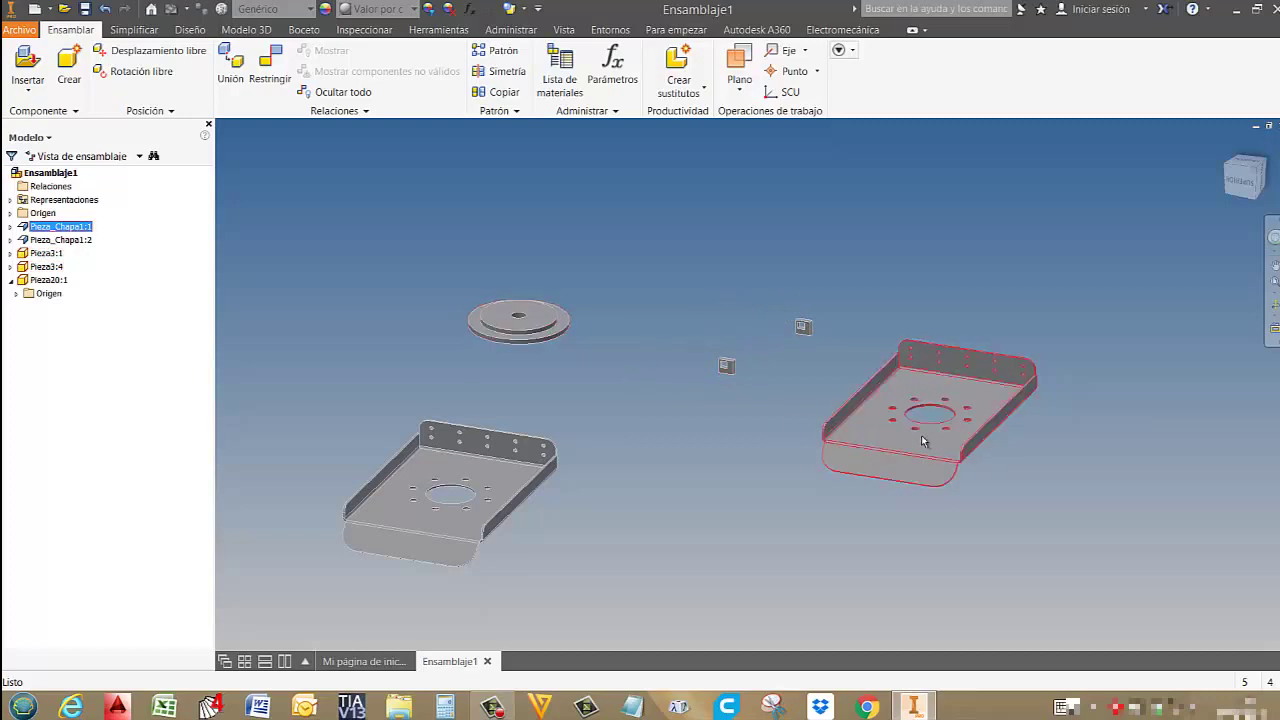
Check the recent documents for the assembly, and save it as Ensamblaje_P1.iam in the PRIMER PROYECTO folder.
{"action": "left_click", "coordinate": [347, 662]}
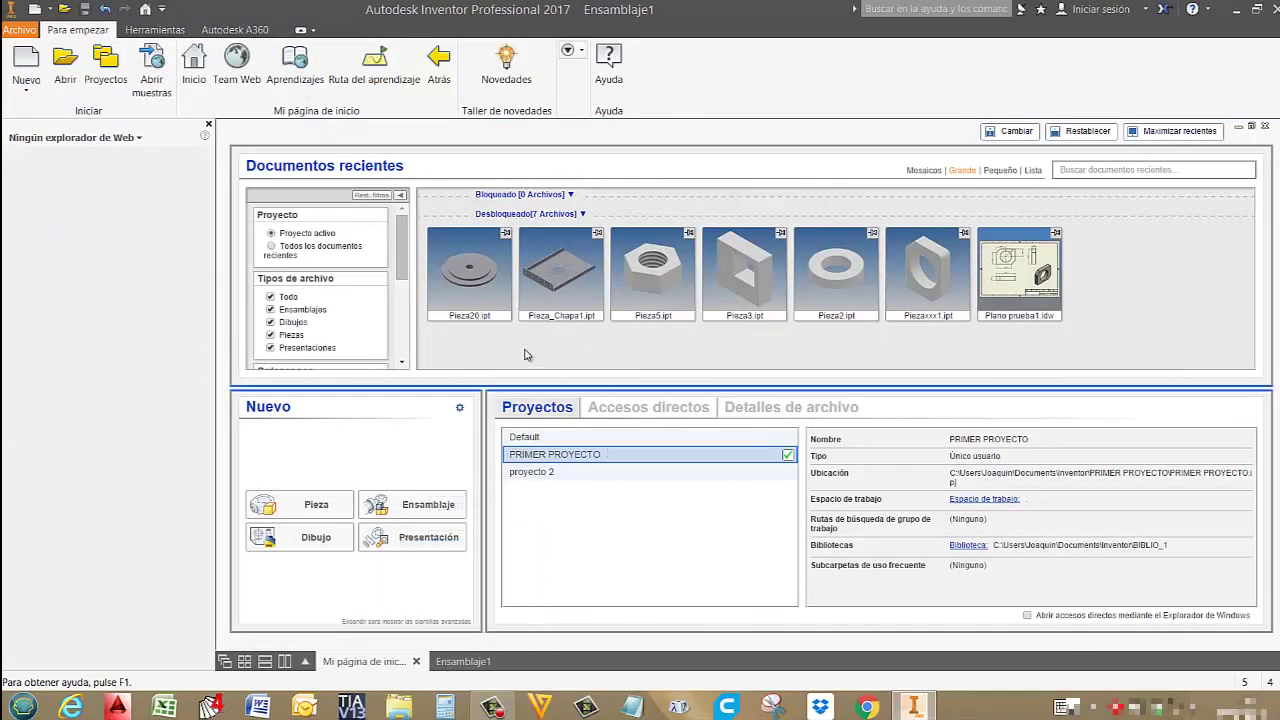
{"action": "left_click", "coordinate": [463, 665]}
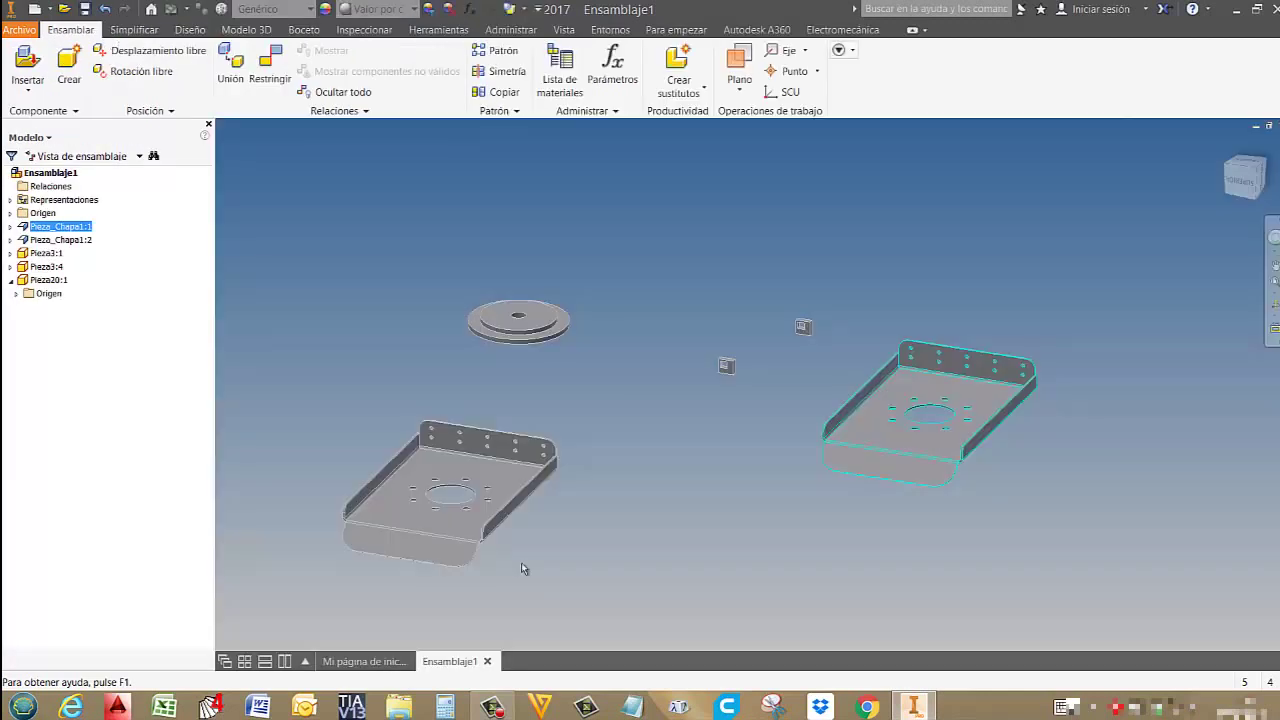
{"action": "left_click", "coordinate": [84, 10]}
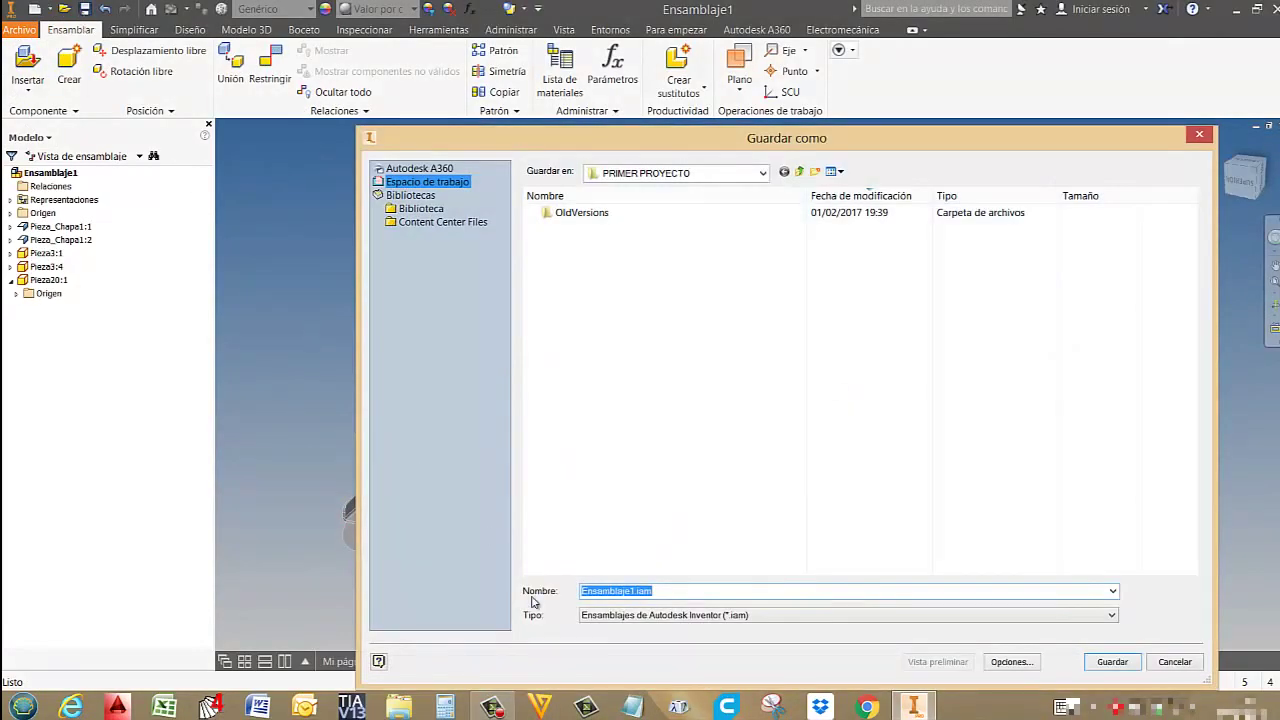
{"action": "left_click", "coordinate": [633, 591]}
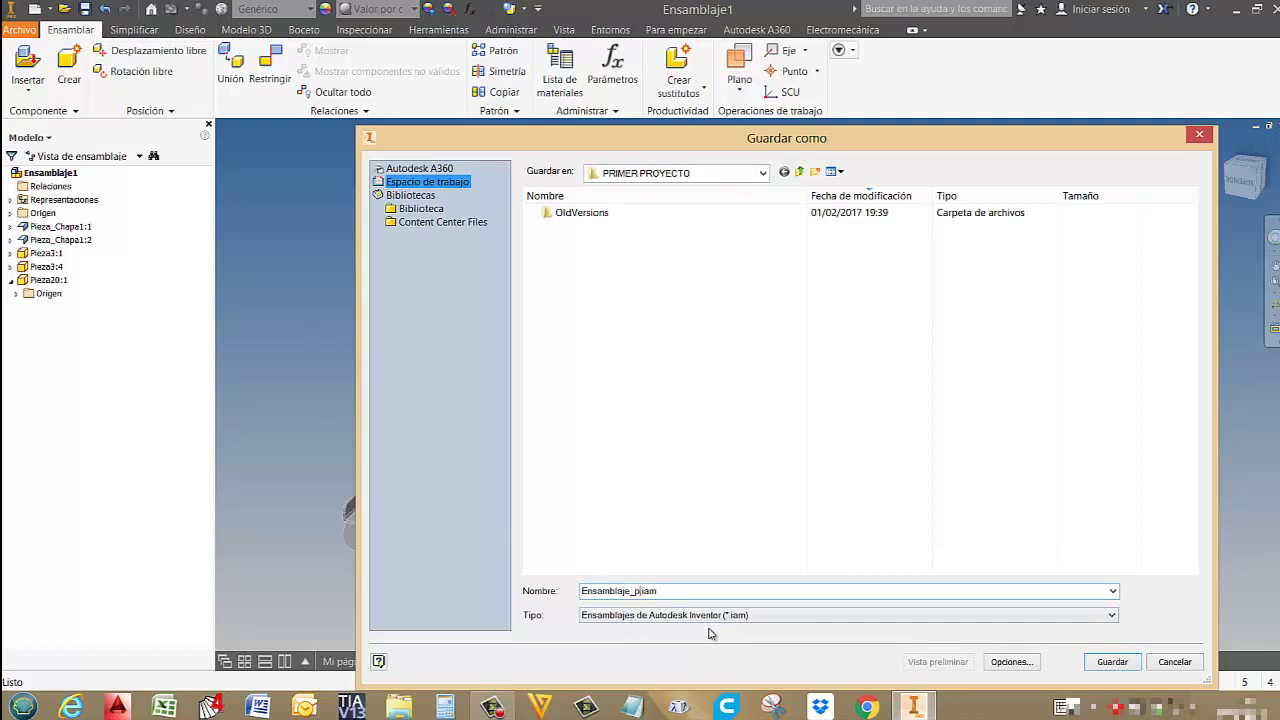
{"action": "left_click", "coordinate": [1110, 662]}
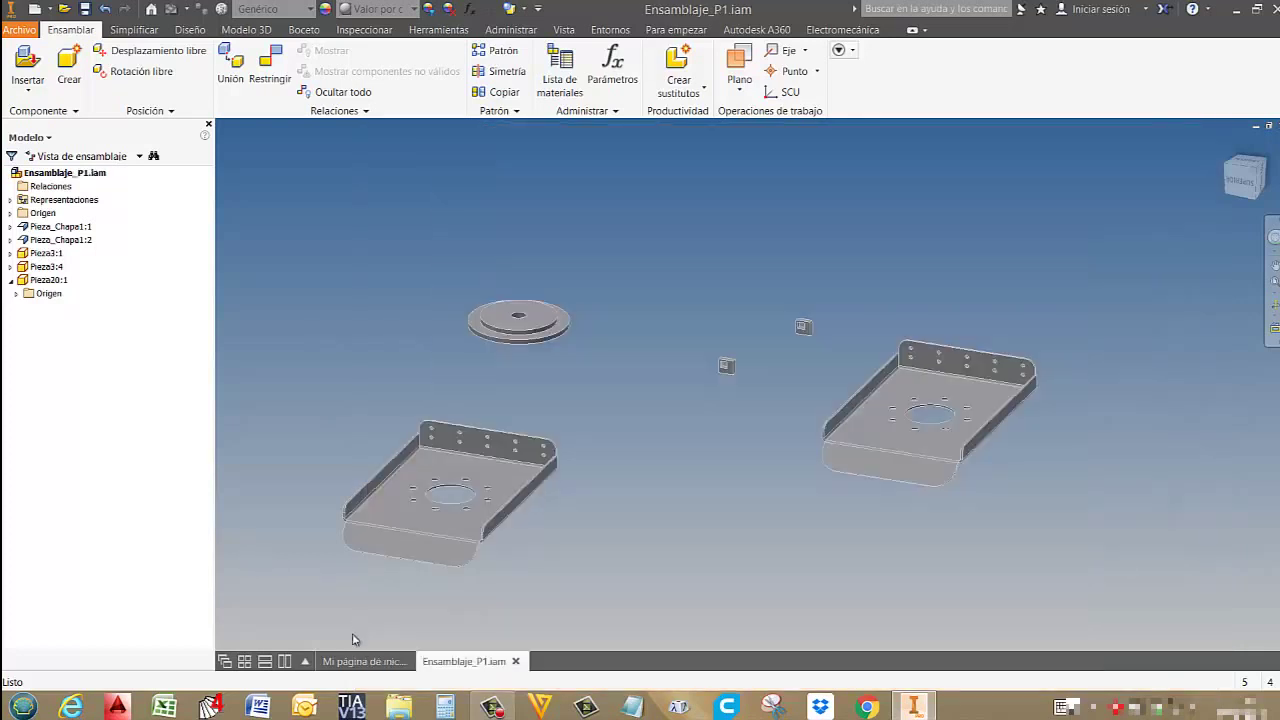
Check for Ensamblaje_P1.iam among the recent documents and the project's files available to open, and return to the assembly.
{"action": "left_click", "coordinate": [358, 663]}
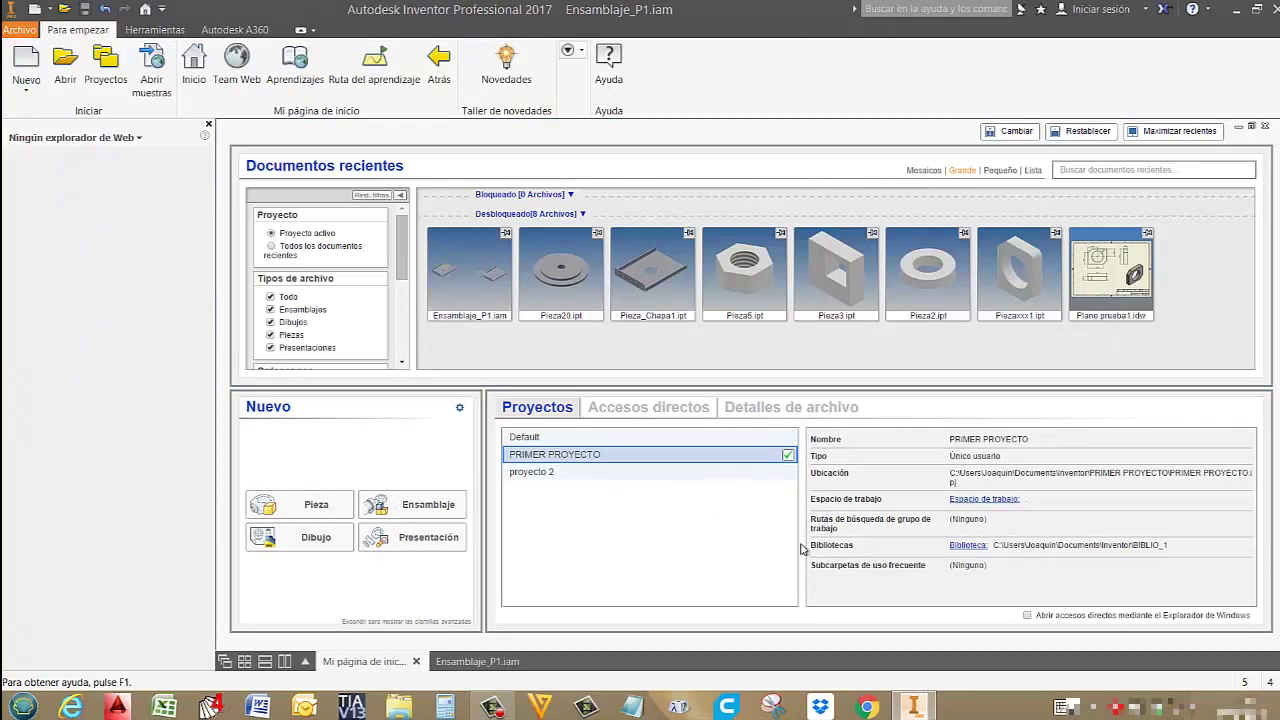
{"action": "key", "text": "ctrl+o"}
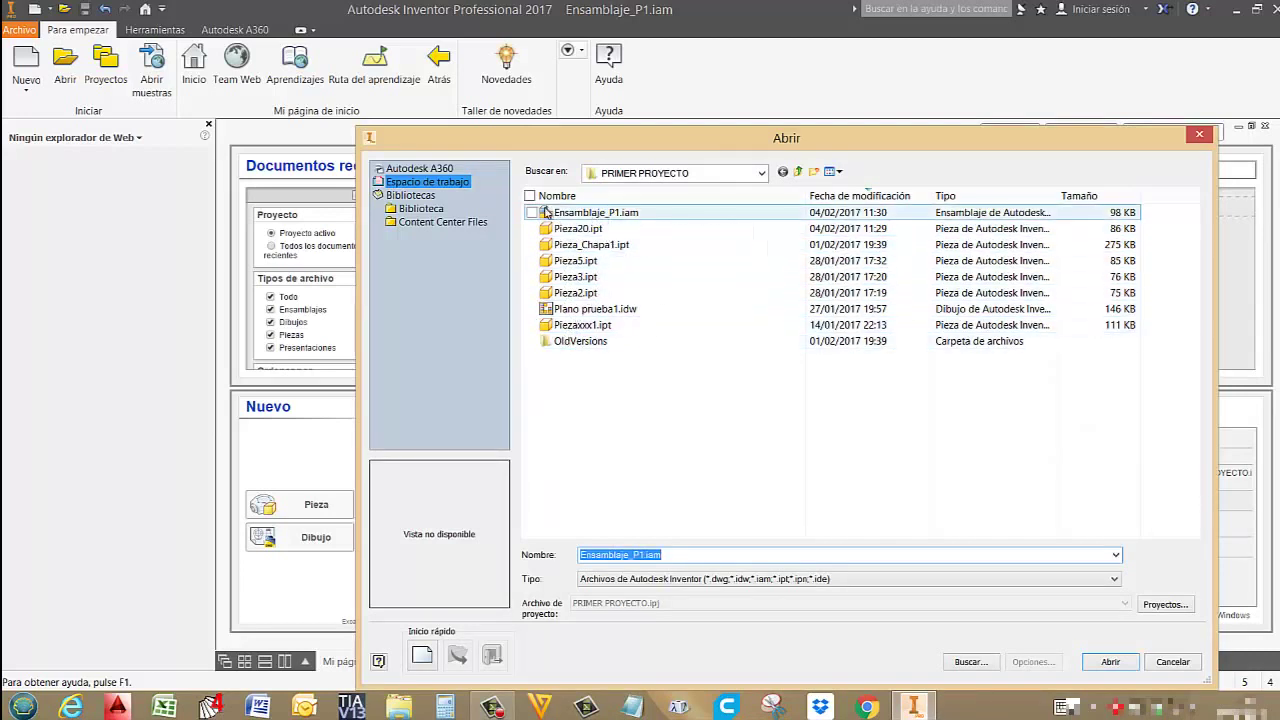
{"action": "mouse_move", "coordinate": [580, 222]}
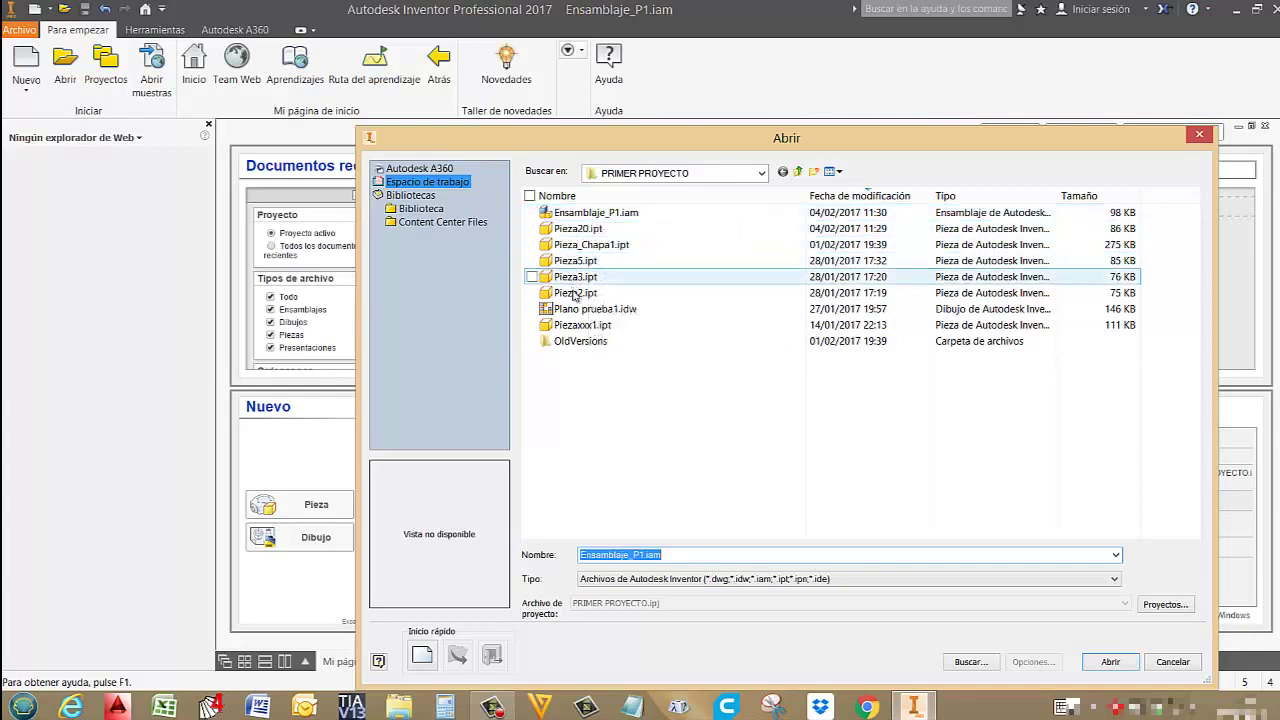
{"action": "key", "text": "Escape"}
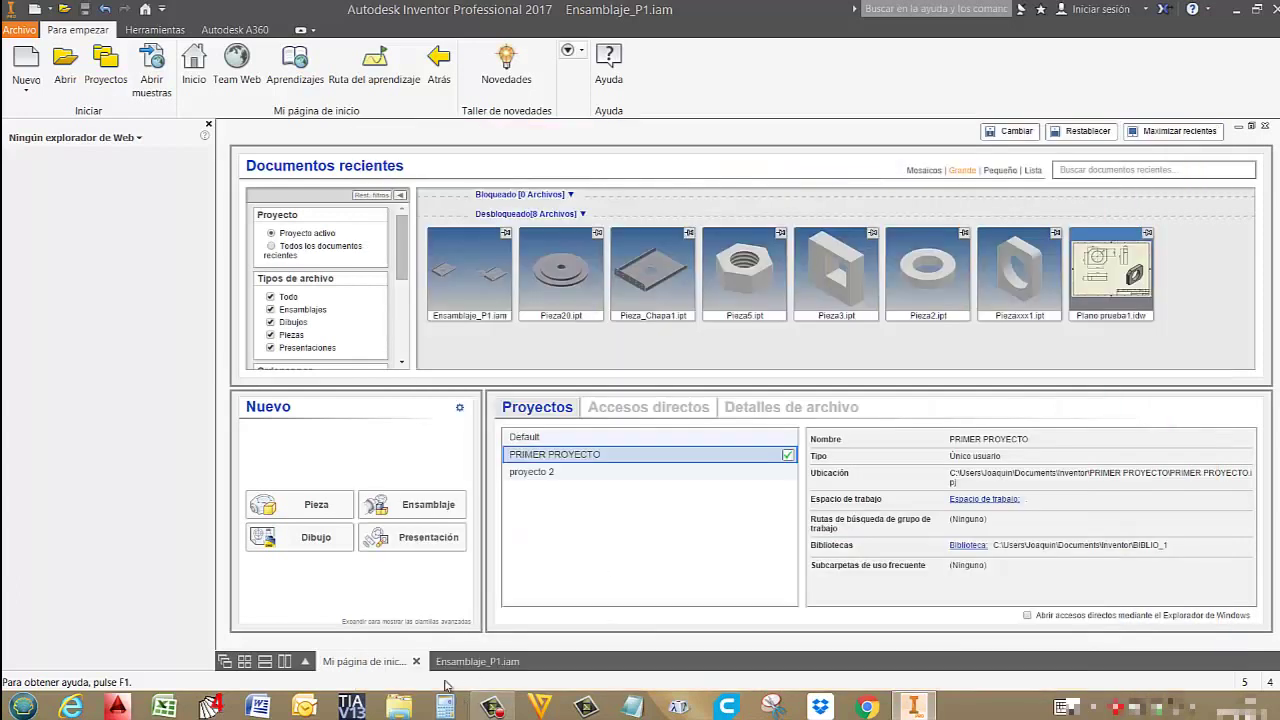
{"action": "left_click", "coordinate": [480, 663]}
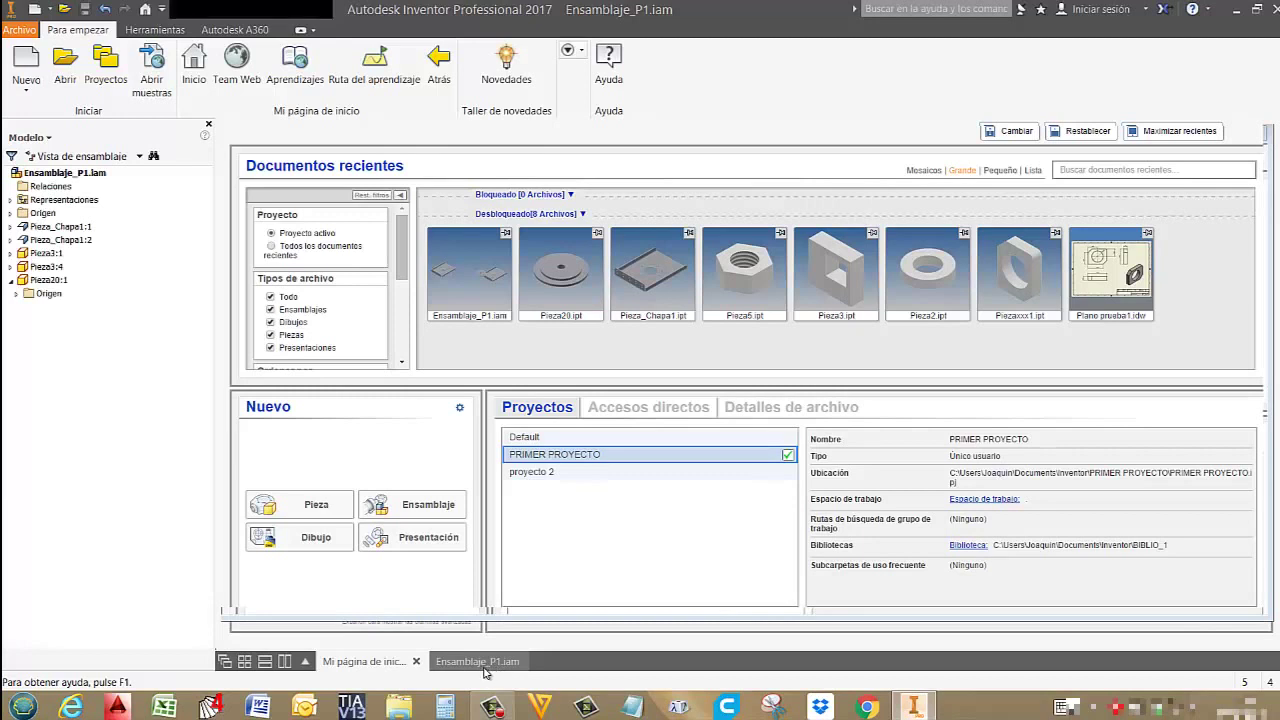
Delete the Pieza_Chapa1:1 plate and both small Pieza3 blocks from the assembly.
{"action": "scroll", "coordinate": [751, 370], "scroll_direction": "down", "scroll_amount": 3}
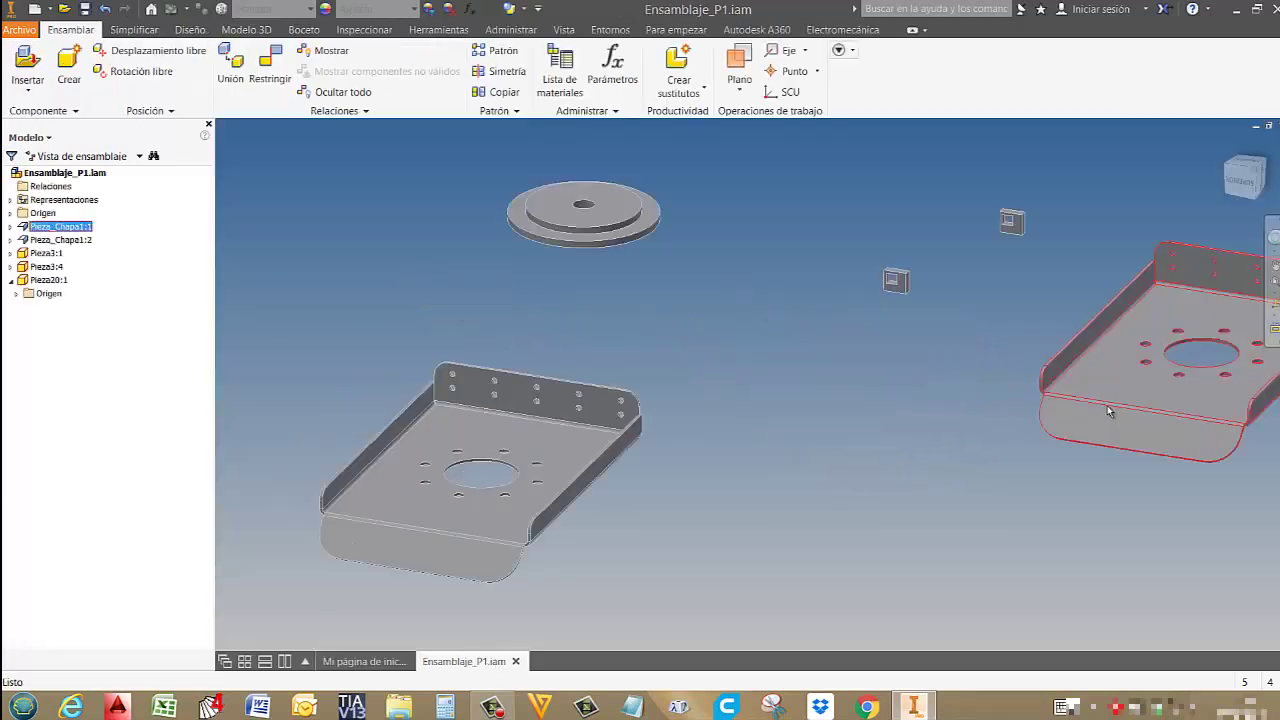
{"action": "left_click", "coordinate": [1109, 415]}
{"action": "key", "text": "Delete"}
{"action": "middle_click_drag", "start_coordinate": [937, 408], "coordinate": [797, 599]}
{"action": "scroll", "coordinate": [908, 356], "scroll_direction": "up", "scroll_amount": 4}
{"action": "left_click_drag", "start_coordinate": [880, 535], "coordinate": [770, 389]}
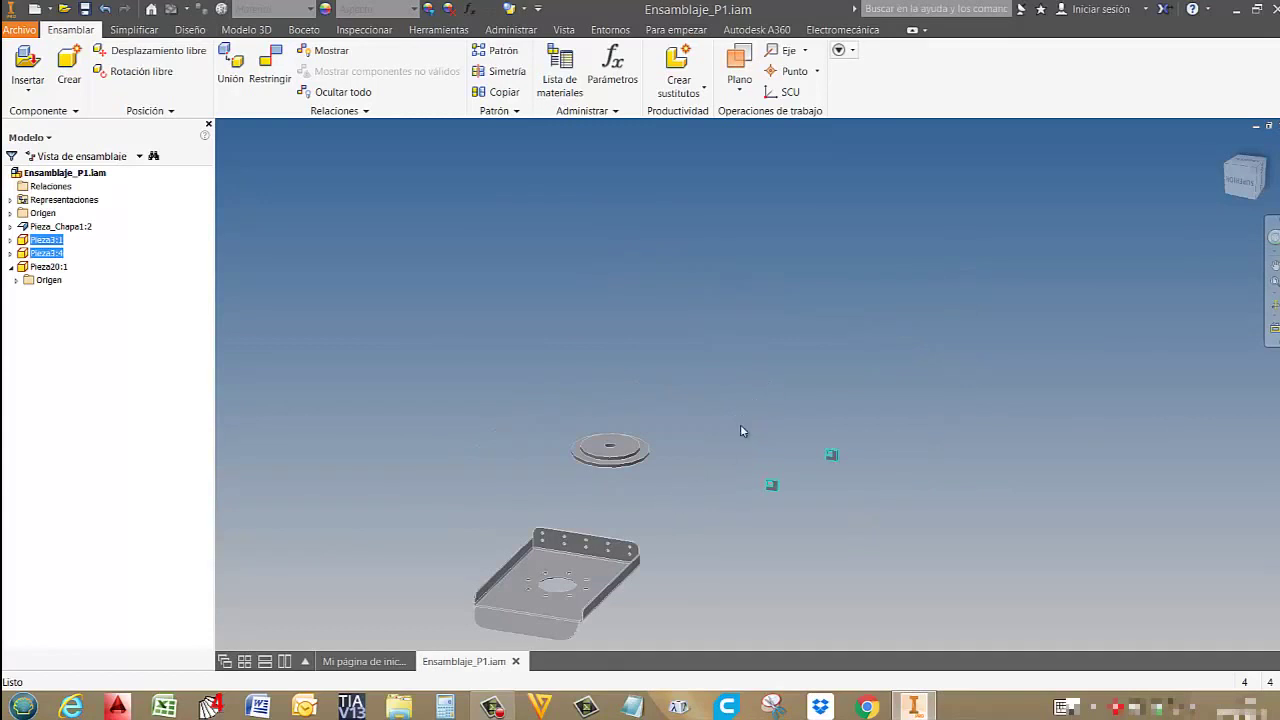
{"action": "key", "text": "Delete"}
Move the Pieza_Chapa1:2 plate and the Pieza20:1 disc so that they lie side by side, apart from each other.
{"action": "middle_click_drag", "start_coordinate": [645, 479], "coordinate": [698, 390]}
{"action": "left_click_drag", "start_coordinate": [699, 423], "coordinate": [962, 336]}
{"action": "left_click_drag", "start_coordinate": [665, 318], "coordinate": [599, 386]}
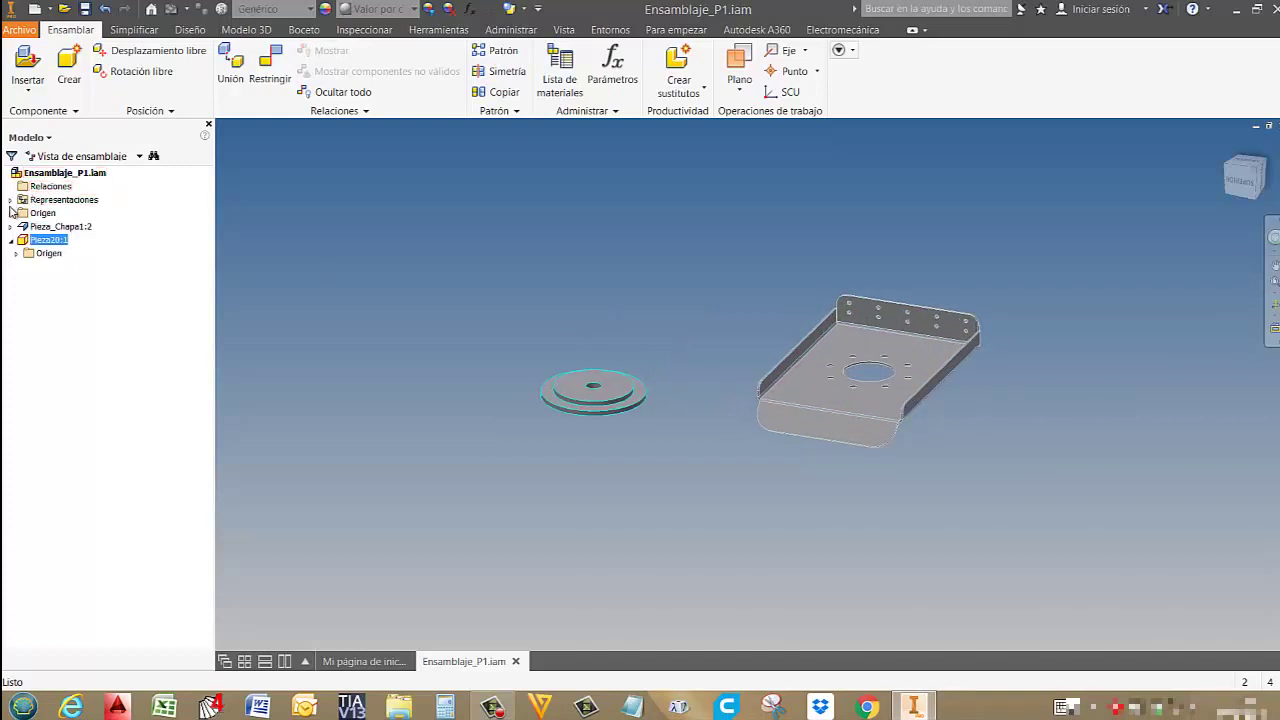
Highlight the assembly's origin planes YZ, XZ and XY, and examine their position relative to the components.
{"action": "left_click", "coordinate": [11, 214]}
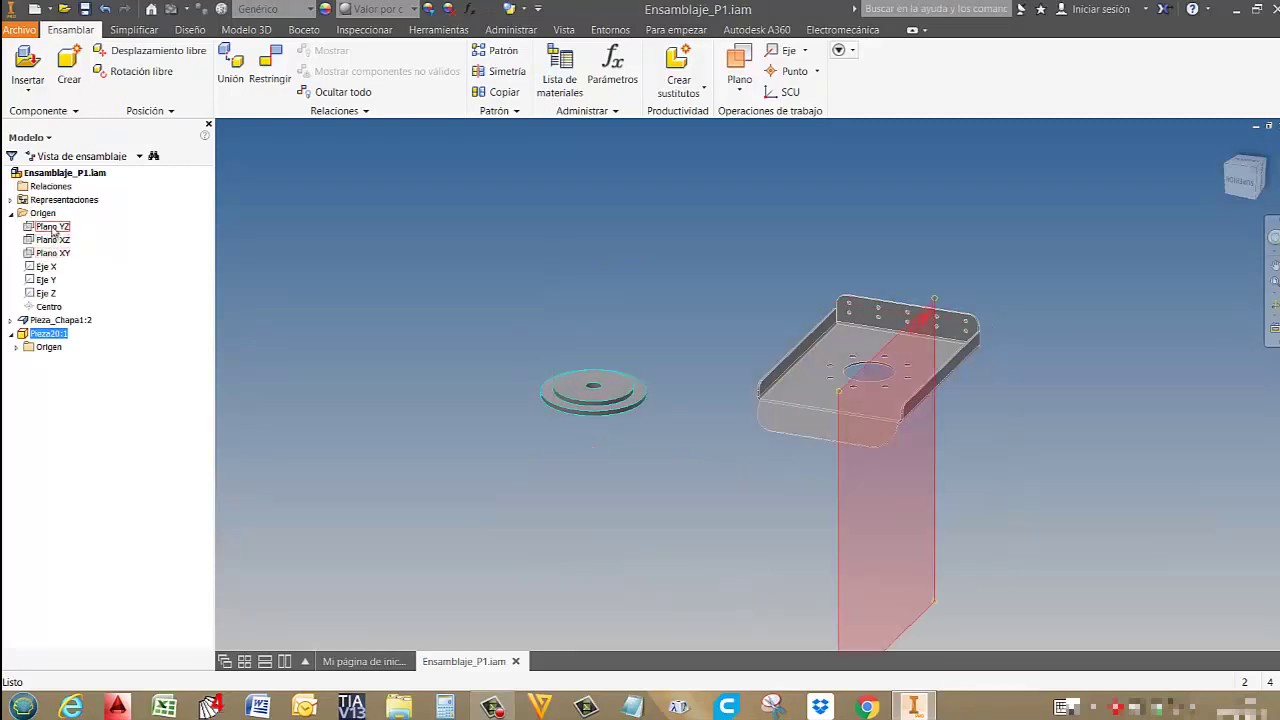
{"action": "left_click", "coordinate": [52, 228]}
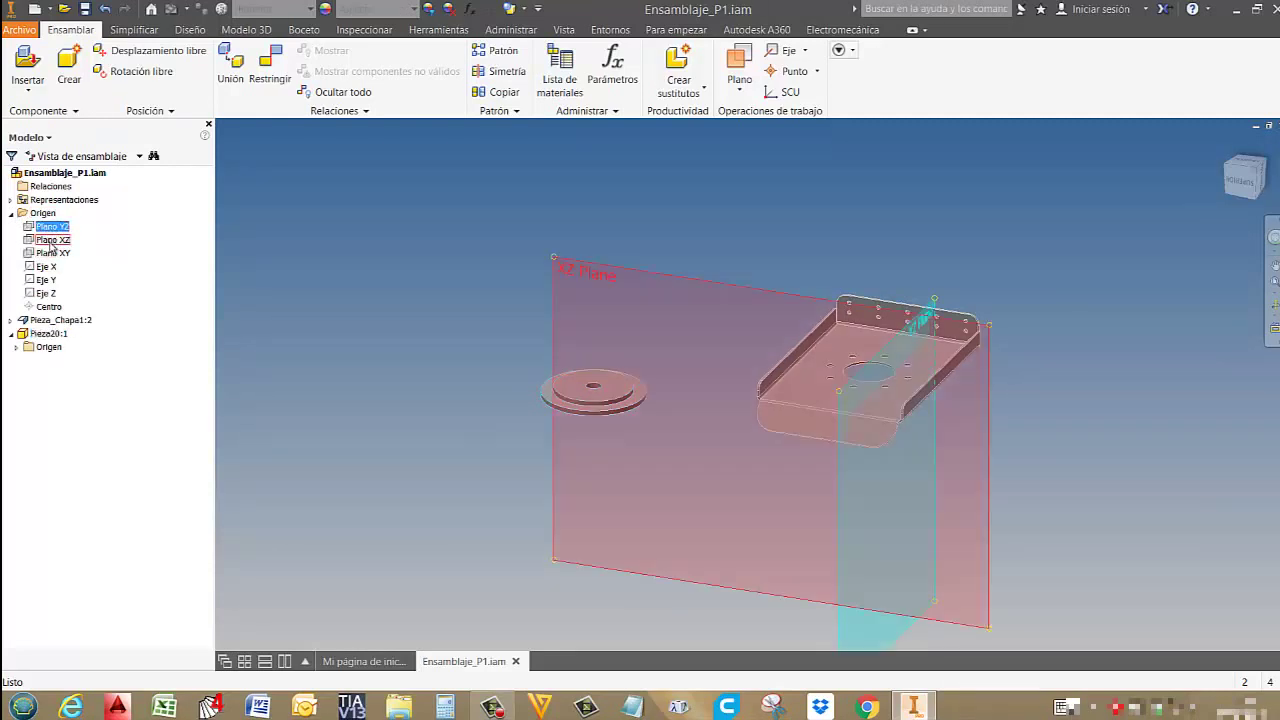
{"action": "left_click", "coordinate": [48, 254], "text": "shift"}
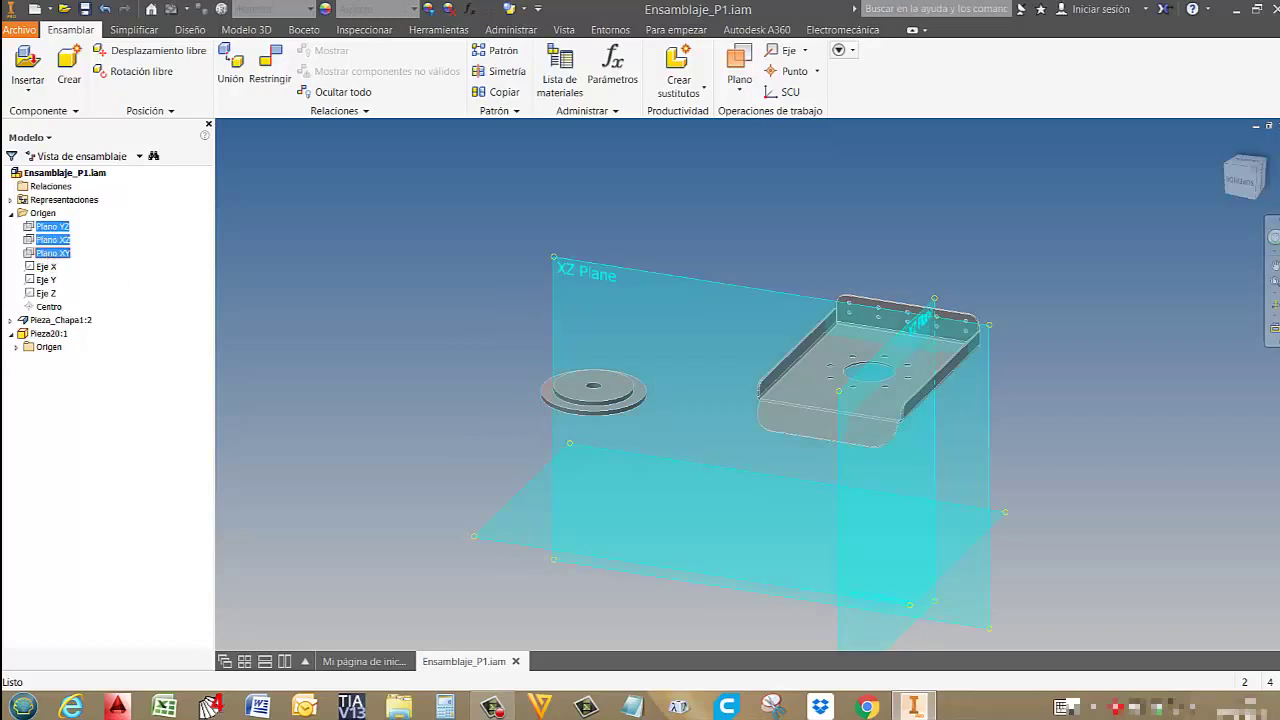
{"action": "left_click", "coordinate": [1273, 302]}
{"action": "mouse_move", "coordinate": [768, 444]}
{"action": "left_mouse_down"}
{"action": "mouse_move", "coordinate": [866, 451]}
{"action": "mouse_move", "coordinate": [934, 434]}
{"action": "mouse_move", "coordinate": [942, 393]}
{"action": "mouse_move", "coordinate": [809, 414]}
{"action": "mouse_move", "coordinate": [753, 444]}
{"action": "mouse_move", "coordinate": [770, 452]}
{"action": "left_mouse_up"}
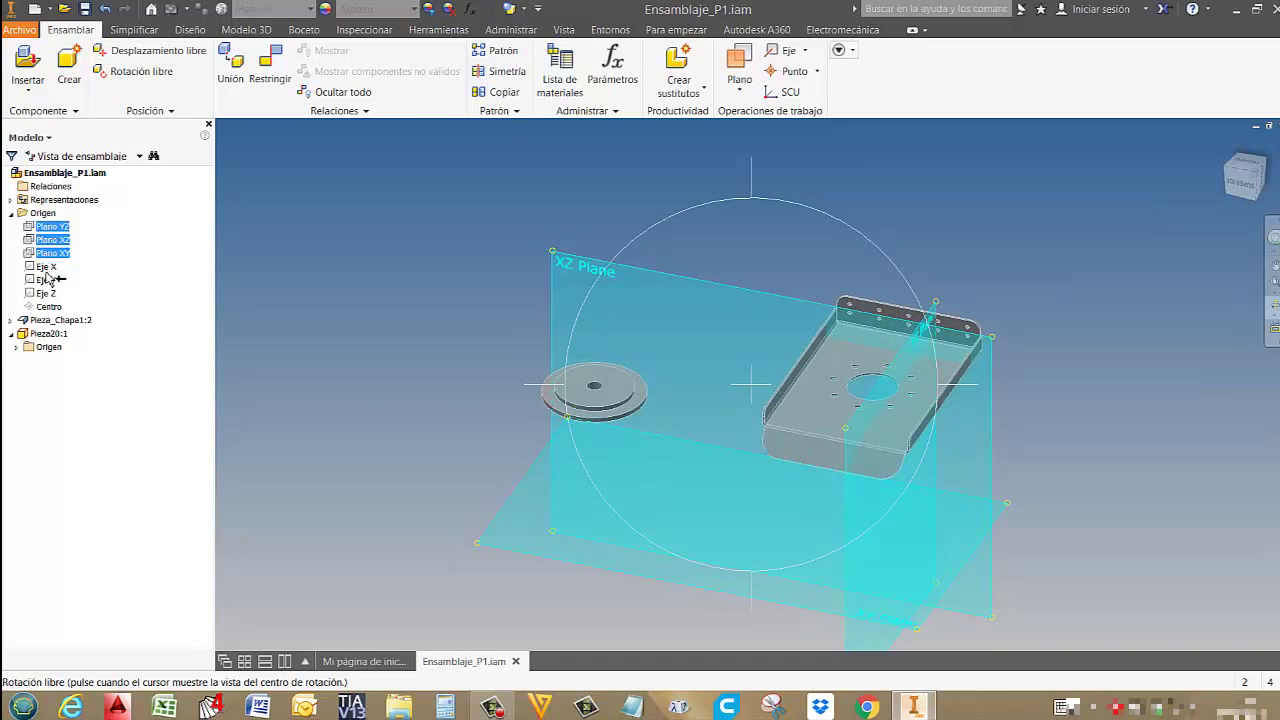
{"action": "key", "text": "Escape"}
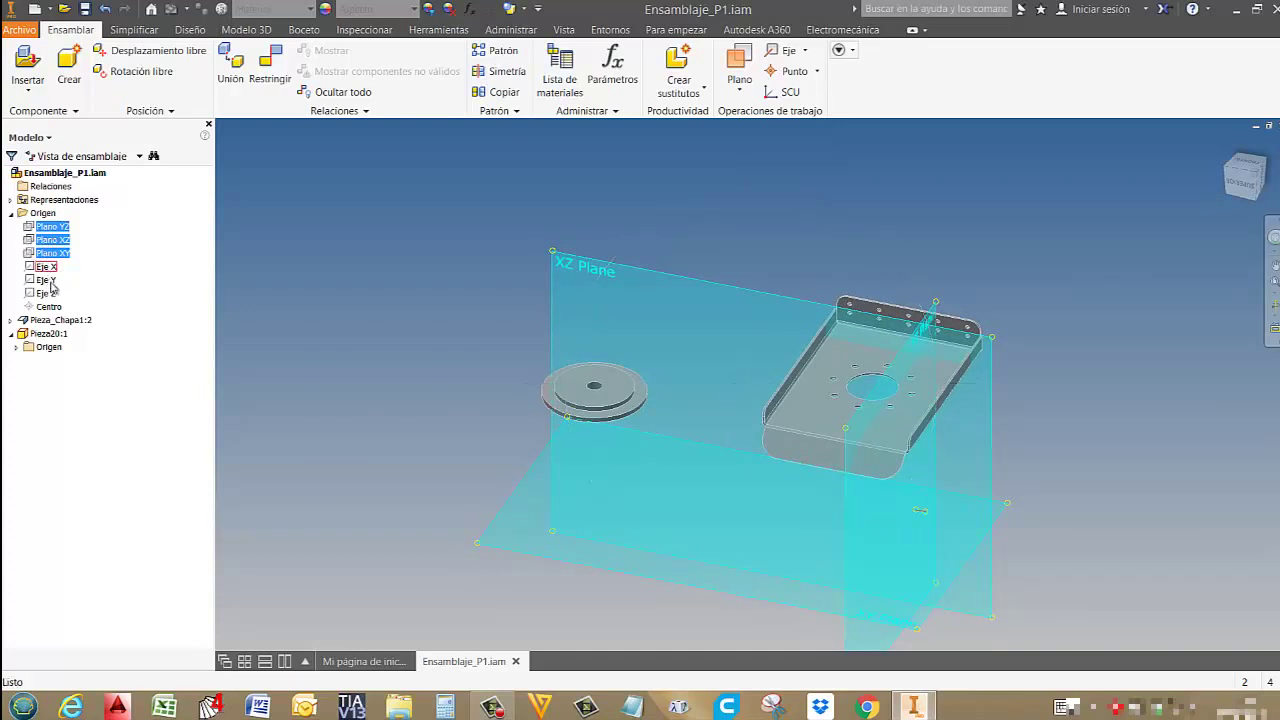
Highlight the assembly's origin axes X, Y and Z, and examine them up close.
{"action": "left_click", "coordinate": [48, 269]}
{"action": "left_click", "coordinate": [50, 294], "text": "shift"}
{"action": "scroll", "coordinate": [960, 526], "scroll_direction": "up", "scroll_amount": 10}
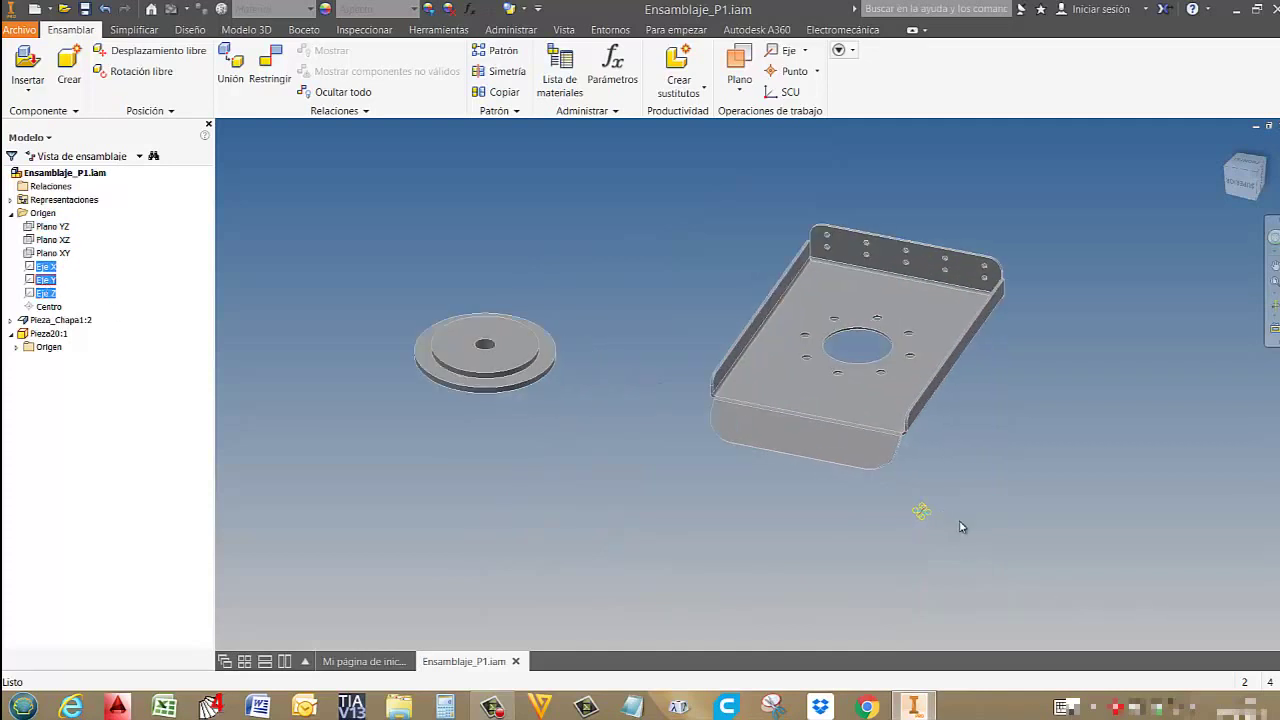
{"action": "scroll", "coordinate": [828, 465], "scroll_direction": "up", "scroll_amount": 3}
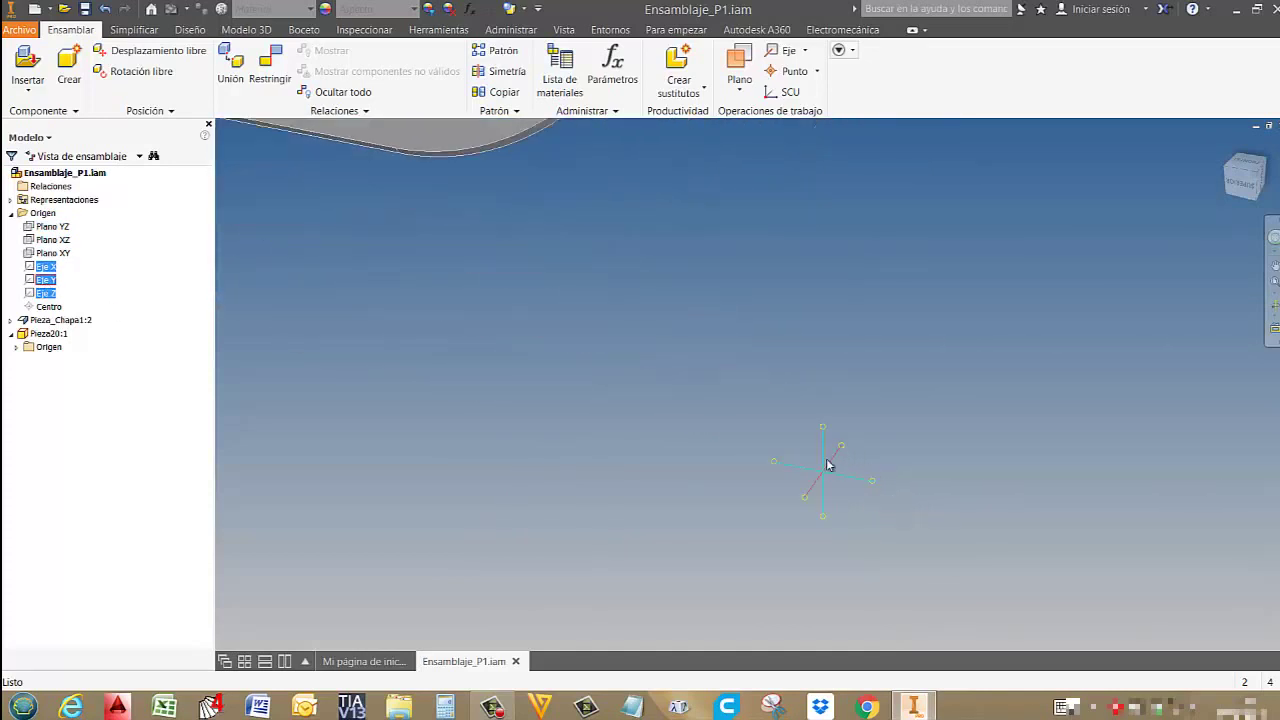
{"action": "scroll", "coordinate": [826, 476], "scroll_direction": "down", "scroll_amount": 10}
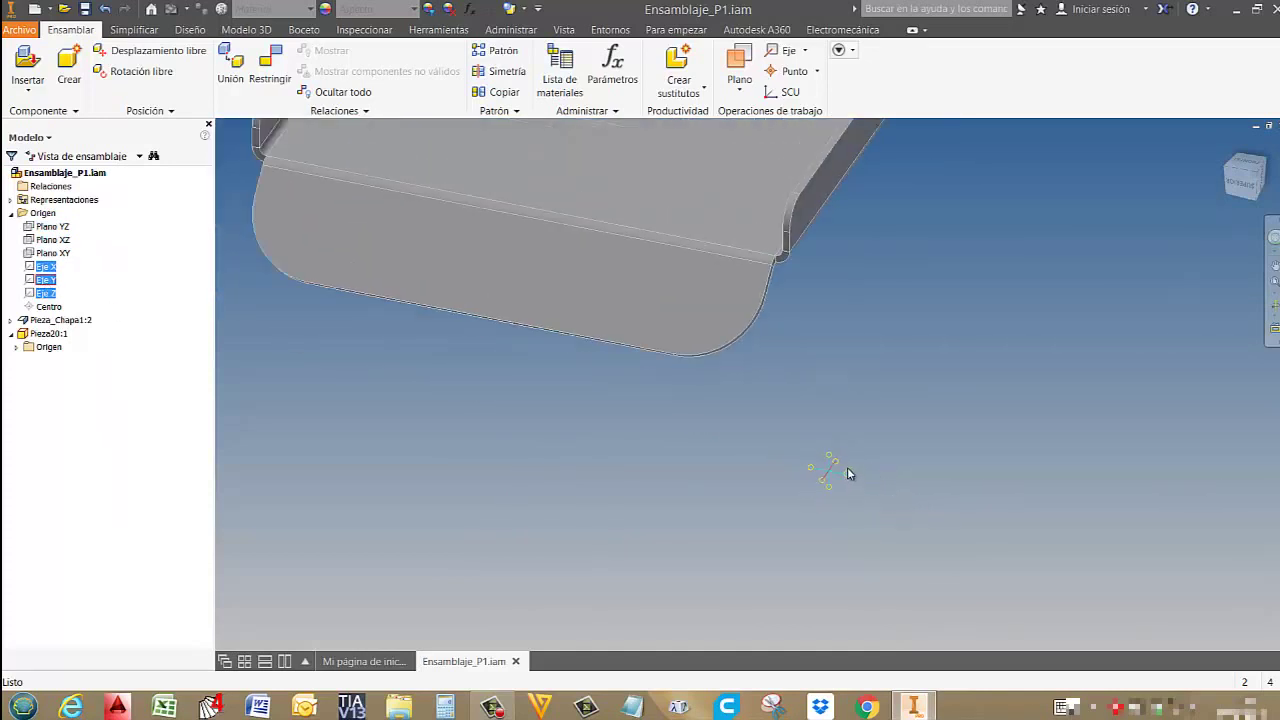
{"action": "scroll", "coordinate": [904, 464], "scroll_direction": "down", "scroll_amount": 3}
{"action": "left_click", "coordinate": [813, 385]}
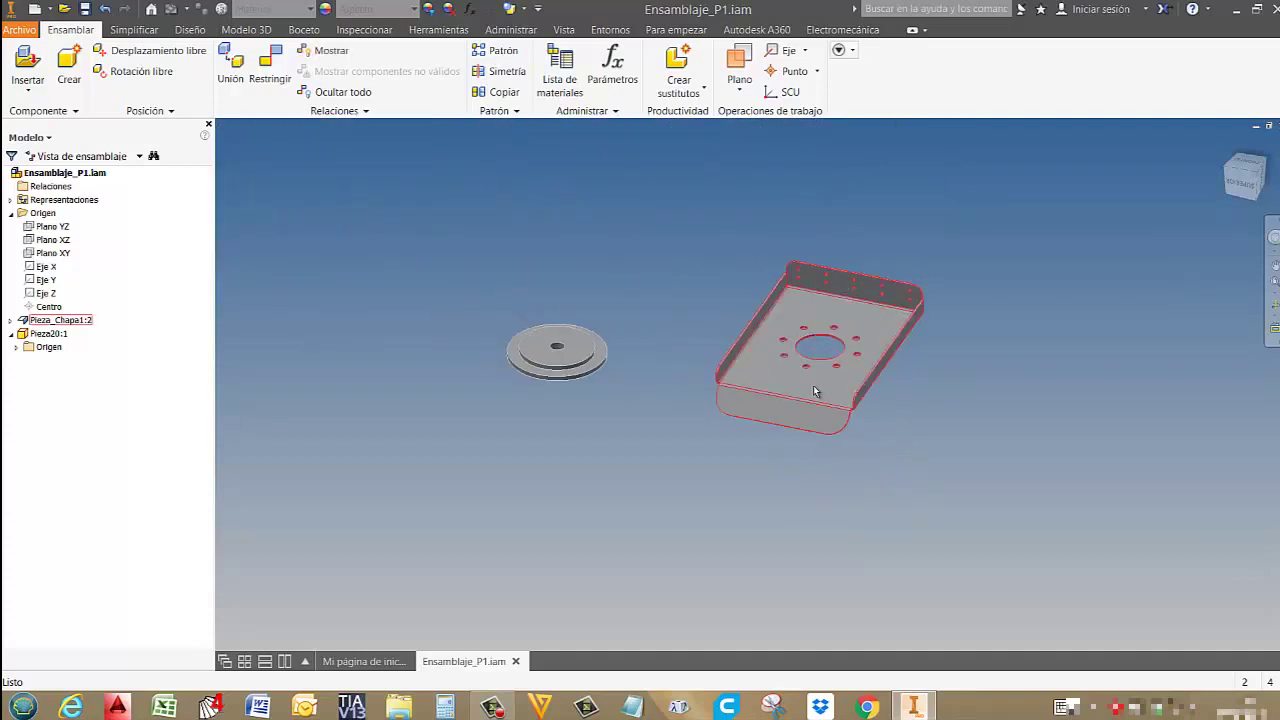
Highlight the origin planes and axes inside Pieza_Chapa1:2's folded model, and examine how they lie on the plate.
{"action": "left_click", "coordinate": [10, 321]}
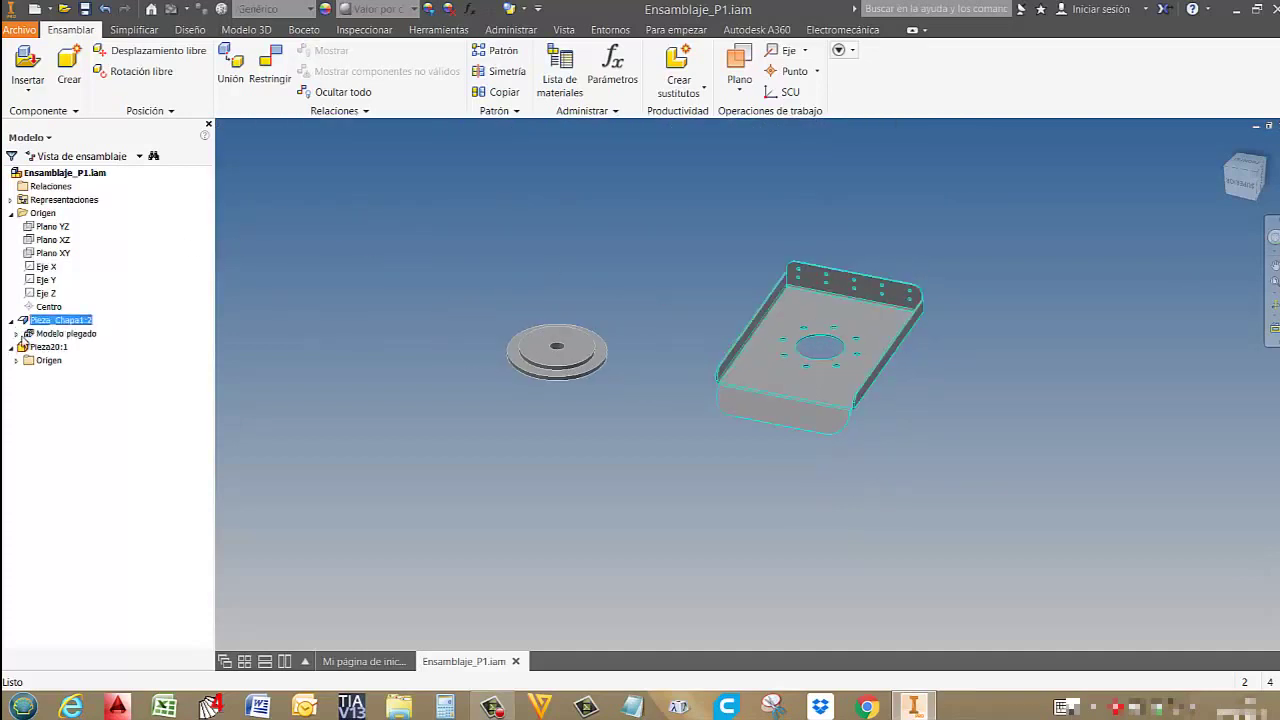
{"action": "left_click", "coordinate": [16, 334]}
{"action": "left_click", "coordinate": [22, 347]}
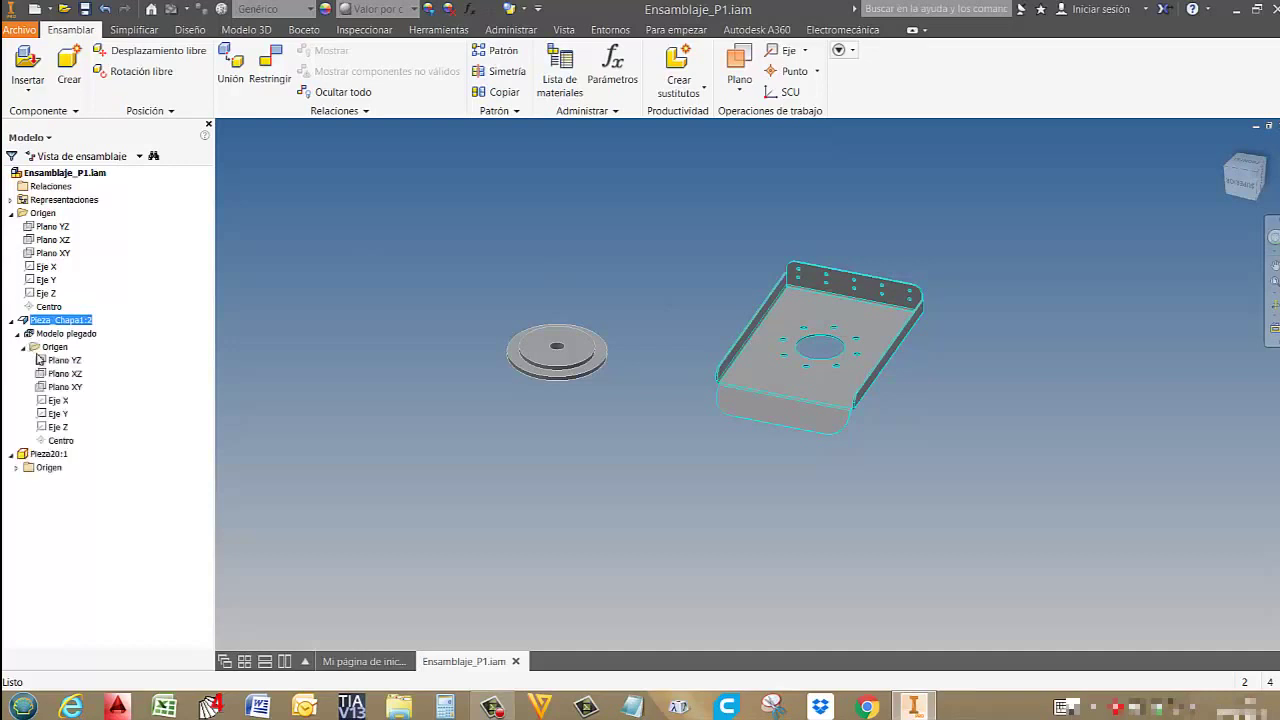
{"action": "left_click", "coordinate": [55, 361]}
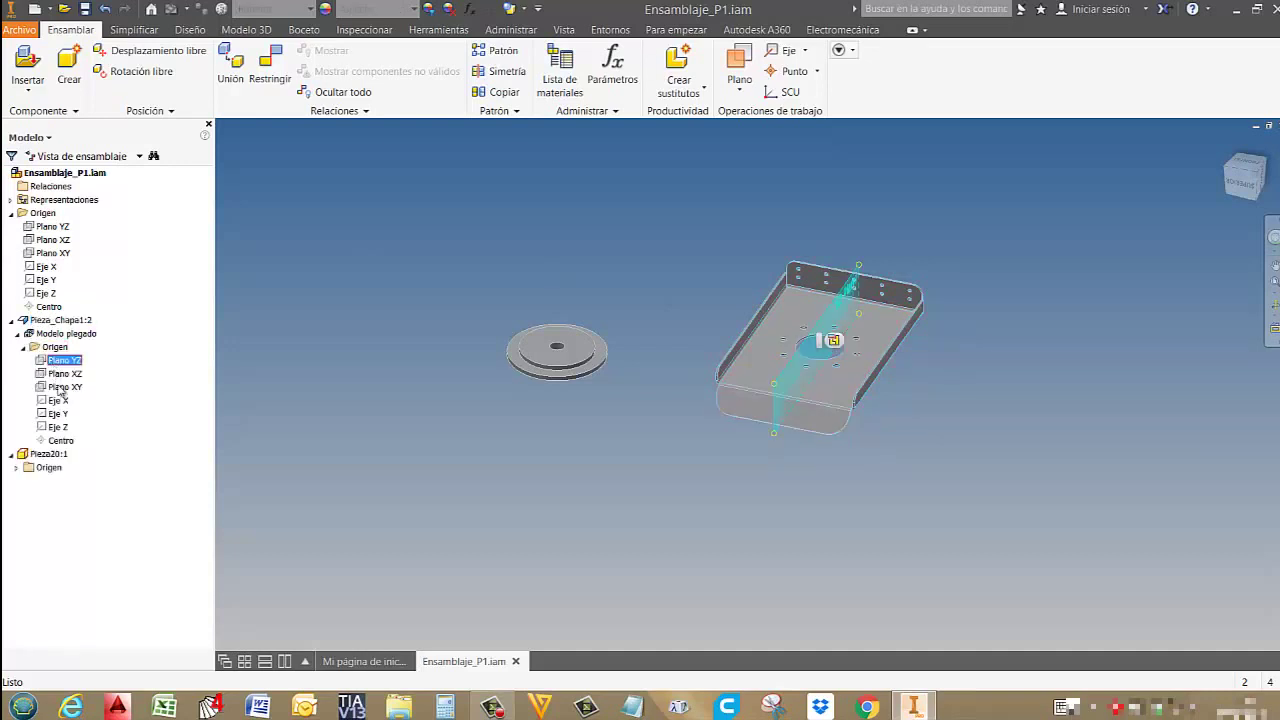
{"action": "left_click", "coordinate": [57, 427], "text": "shift"}
{"action": "scroll", "coordinate": [895, 360], "scroll_direction": "down", "scroll_amount": 5}
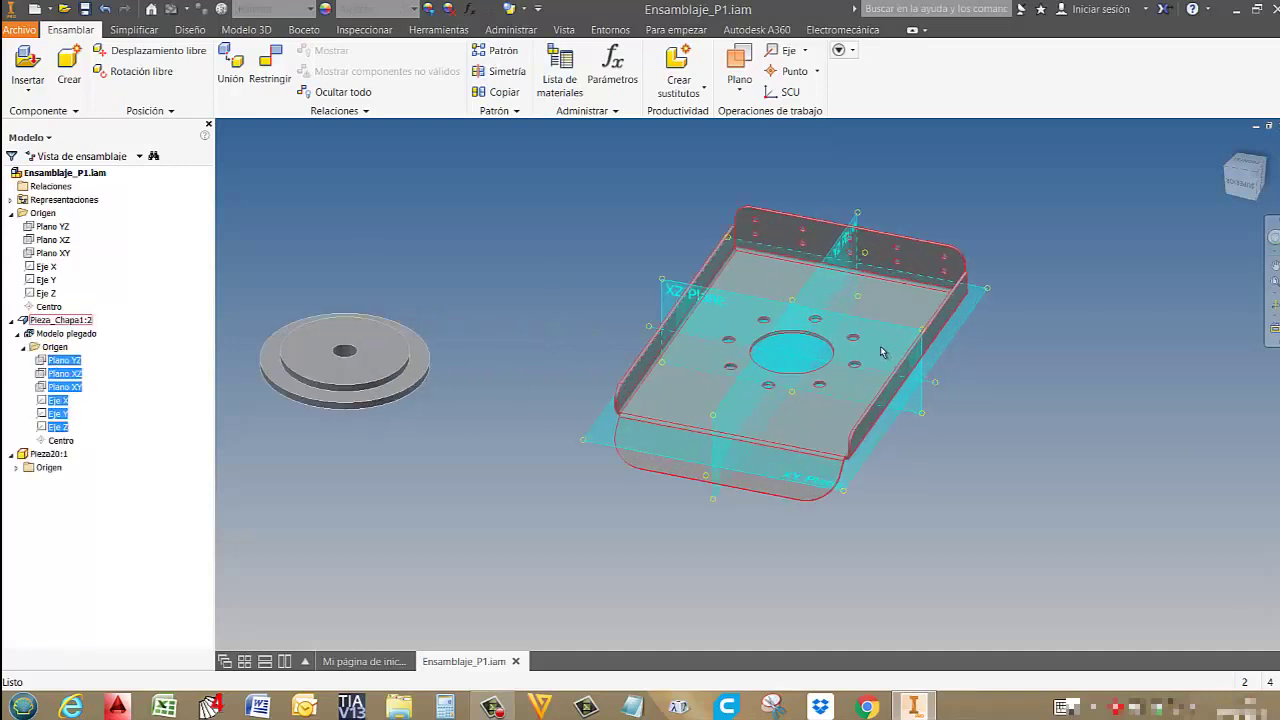
{"action": "scroll", "coordinate": [895, 360], "scroll_direction": "up", "scroll_amount": 5}
{"action": "left_click", "coordinate": [890, 300]}
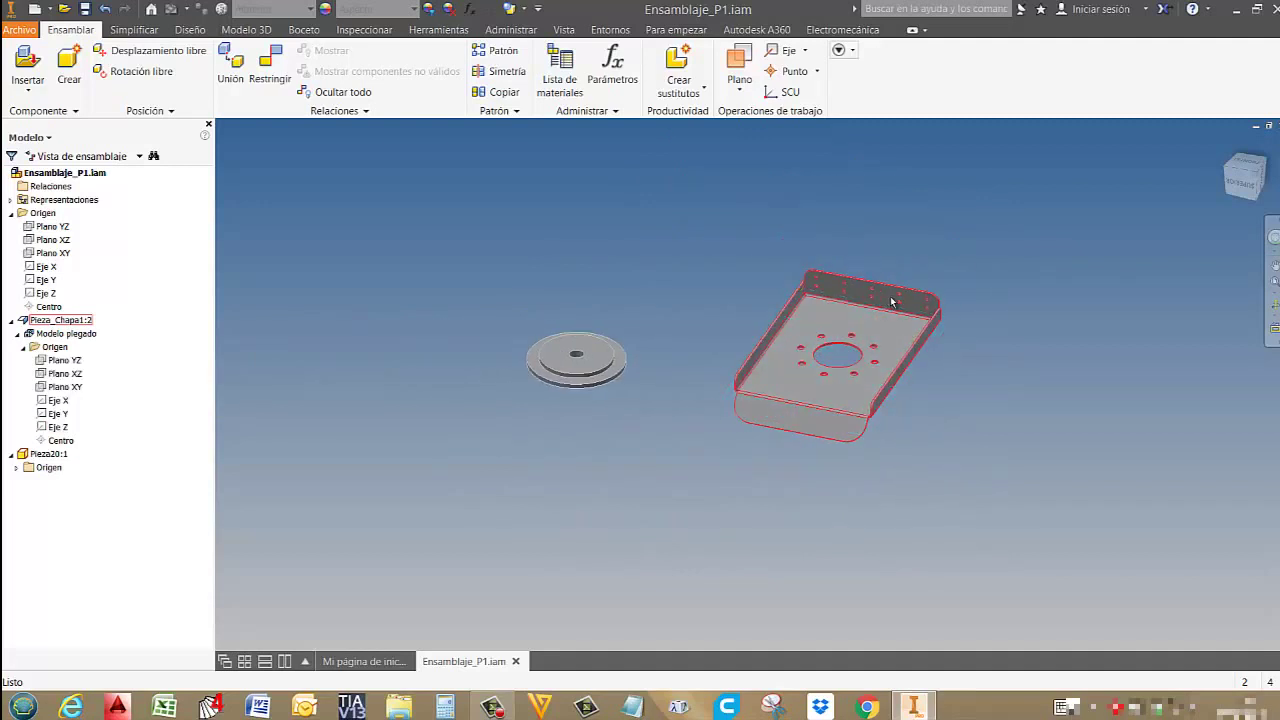
Move the Pieza_Chapa1:2 plate around relative to the assembly origin, and leave it closer to the disc.
{"action": "left_click_drag", "start_coordinate": [1012, 377], "coordinate": [987, 355]}
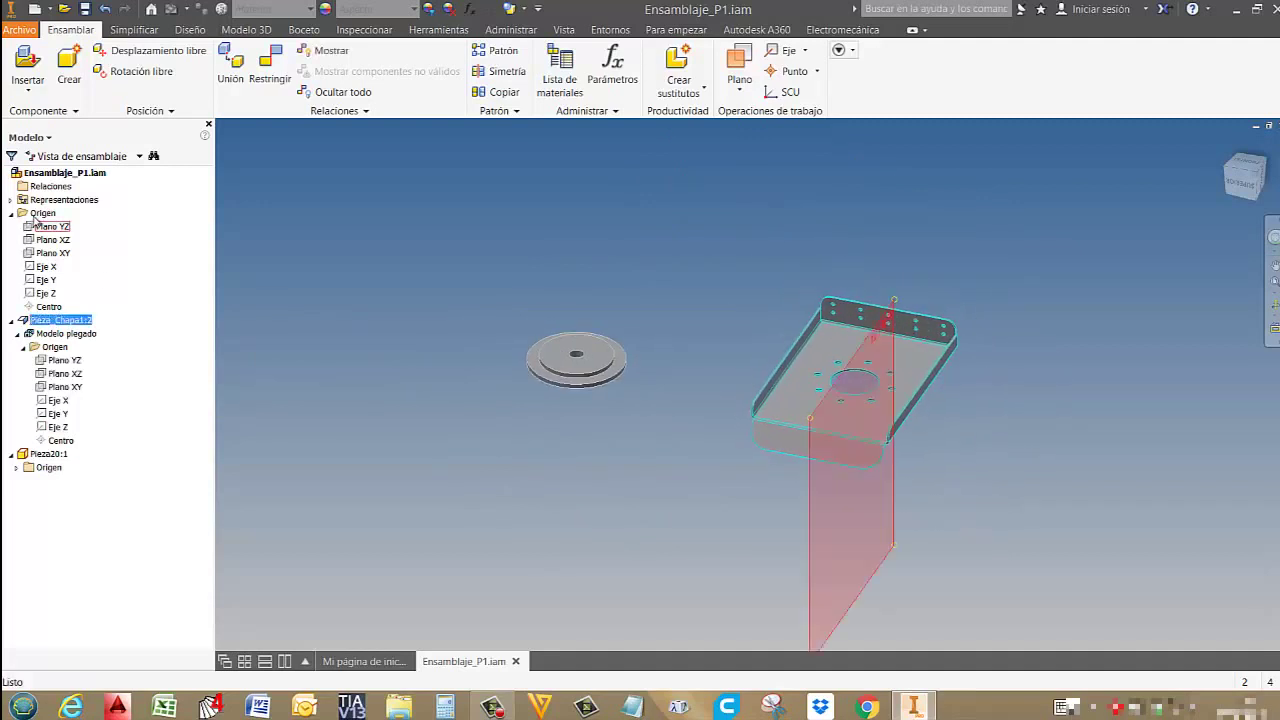
{"action": "left_click", "coordinate": [56, 216]}
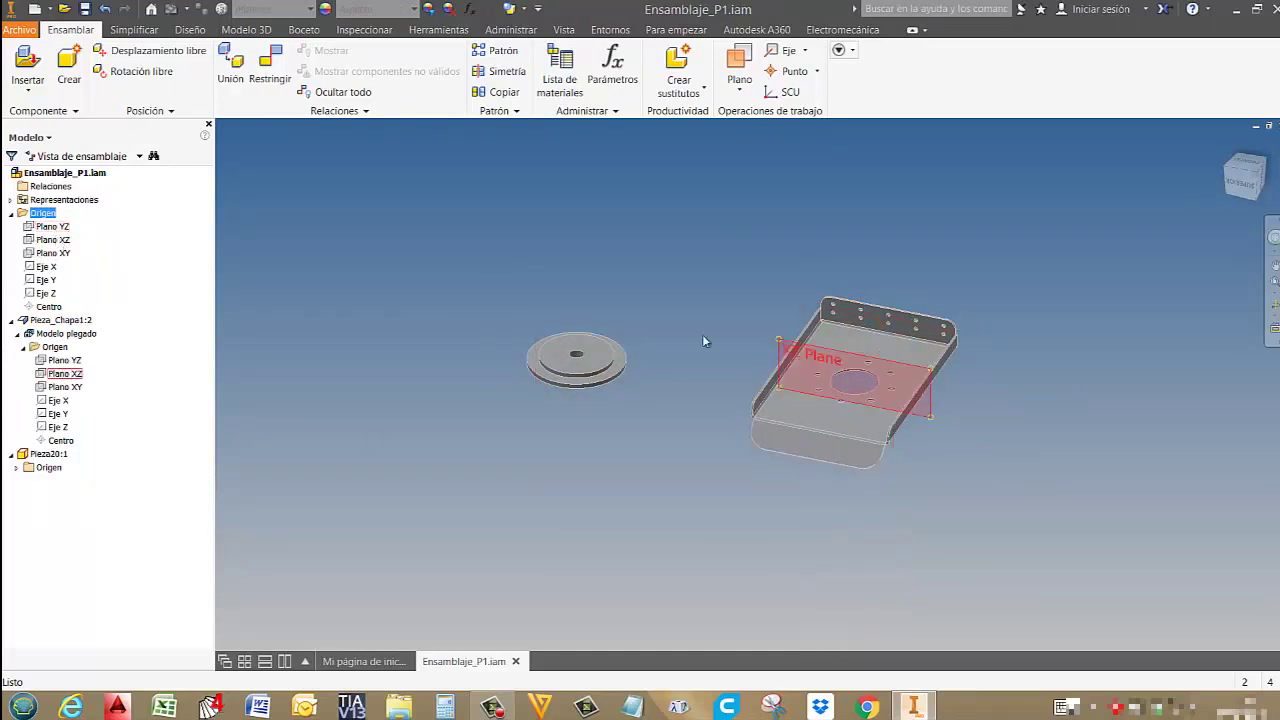
{"action": "left_click", "coordinate": [886, 417]}
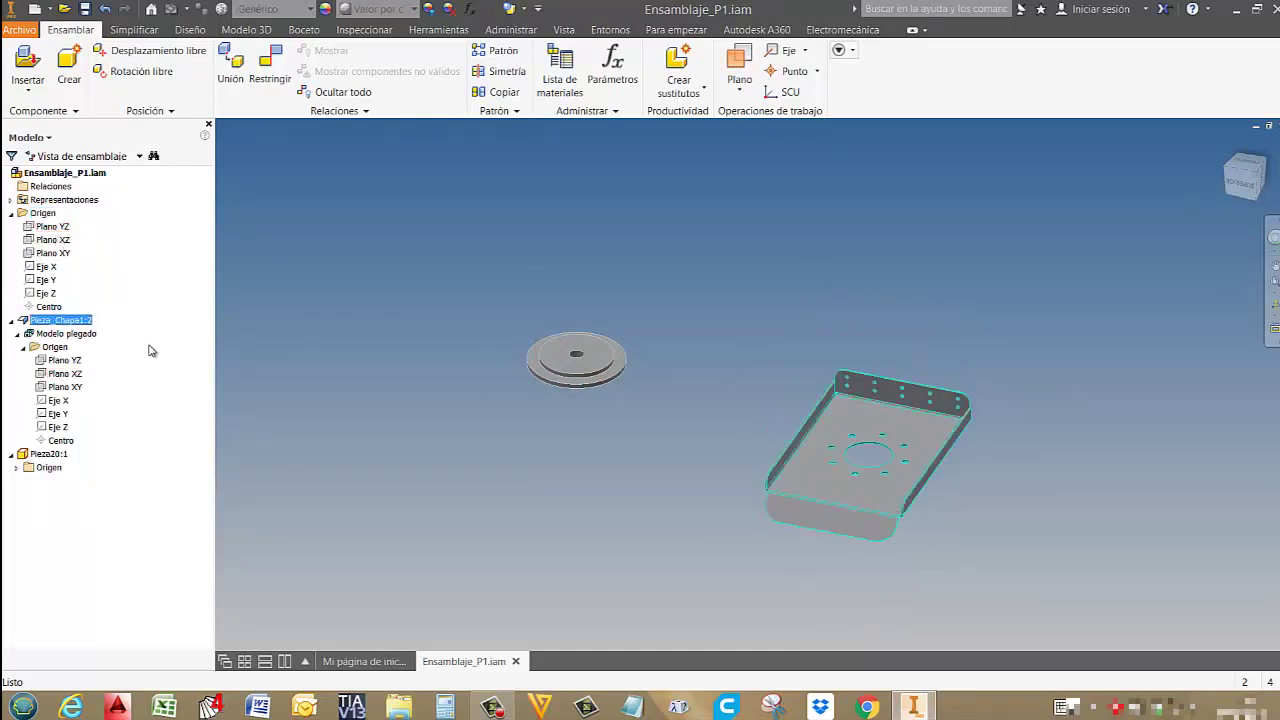
{"action": "left_click_drag", "start_coordinate": [932, 422], "coordinate": [938, 341]}
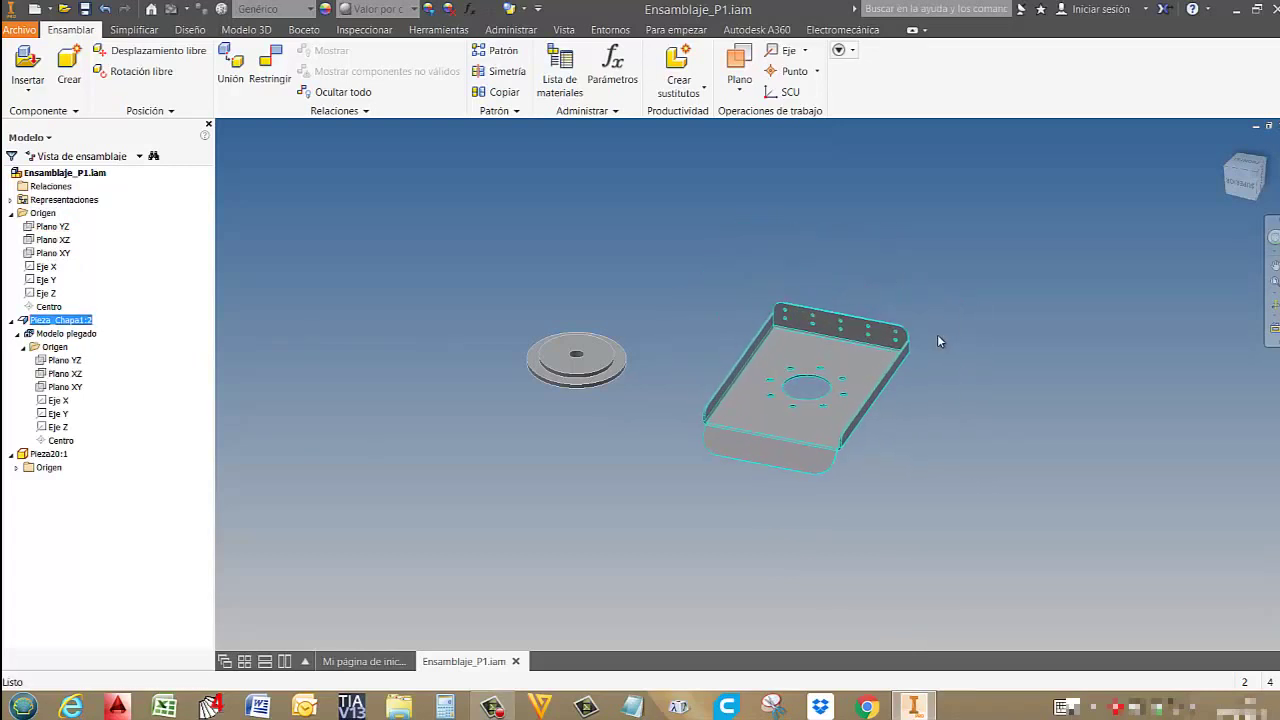
Ground the Pieza_Chapa1:2 plate with the Fijo option, and try to move it.
{"action": "right_click", "coordinate": [868, 352]}
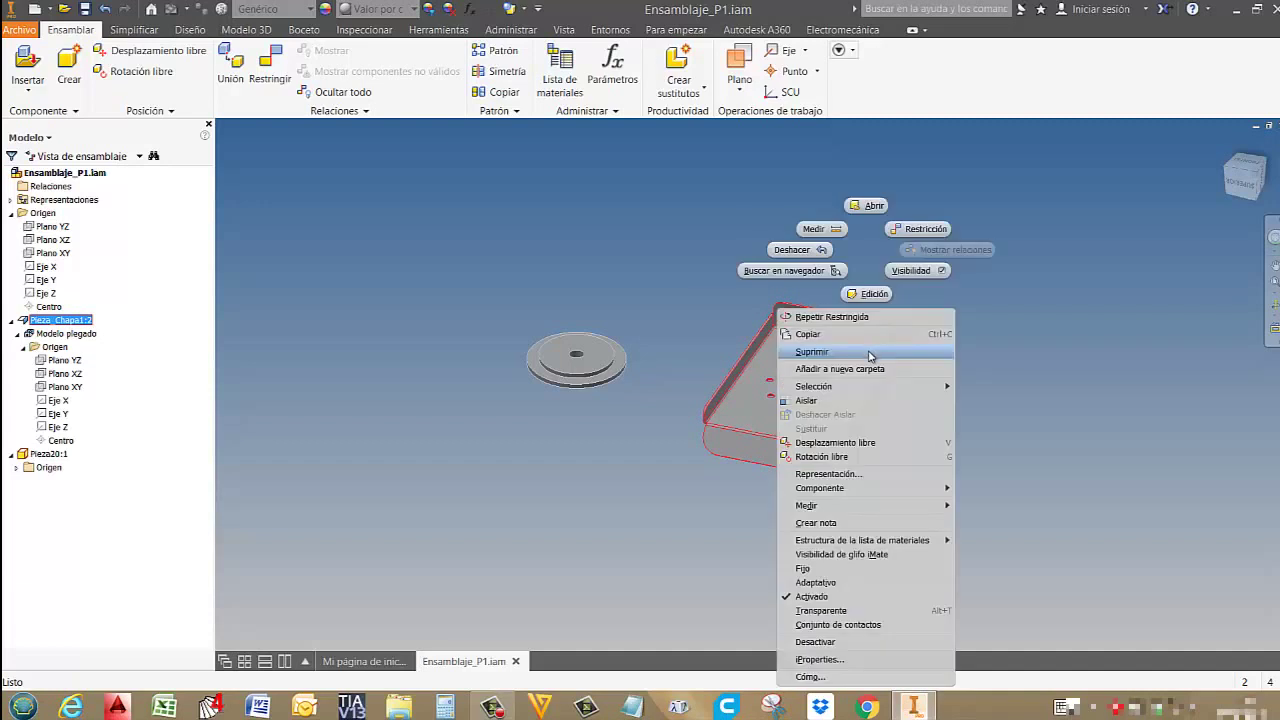
{"action": "left_click", "coordinate": [820, 569]}
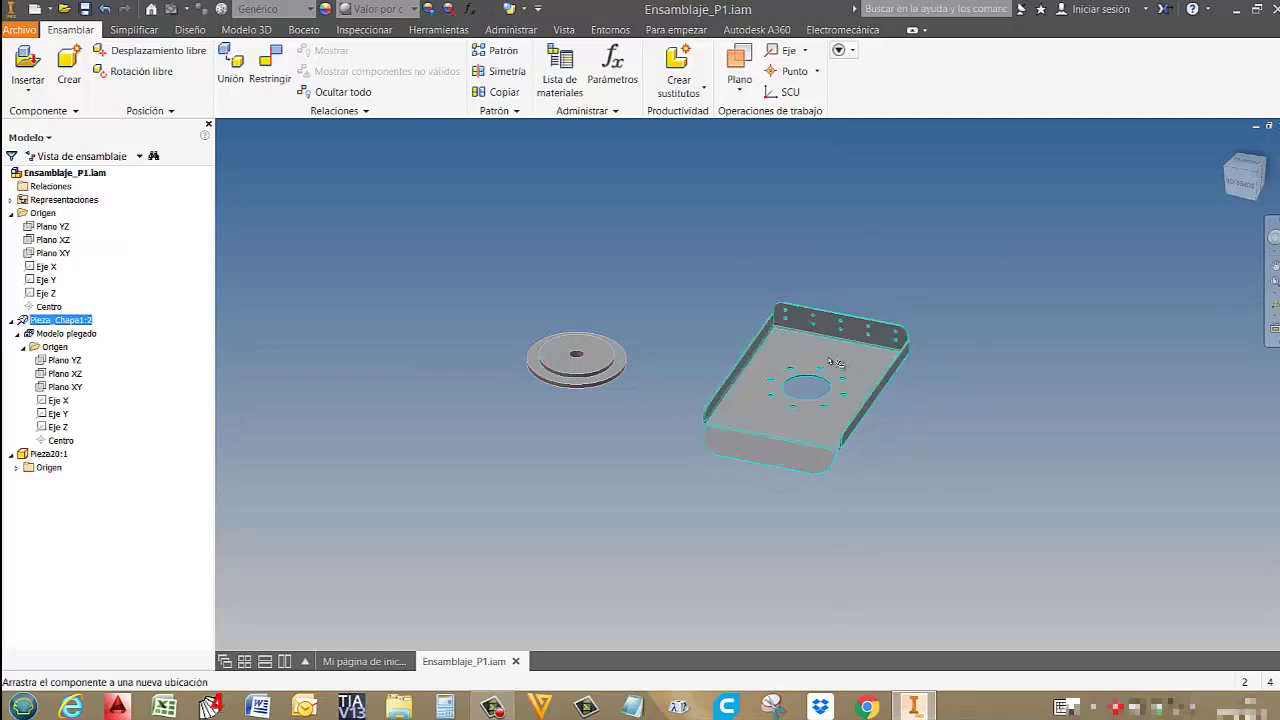
{"action": "left_click", "coordinate": [872, 354]}
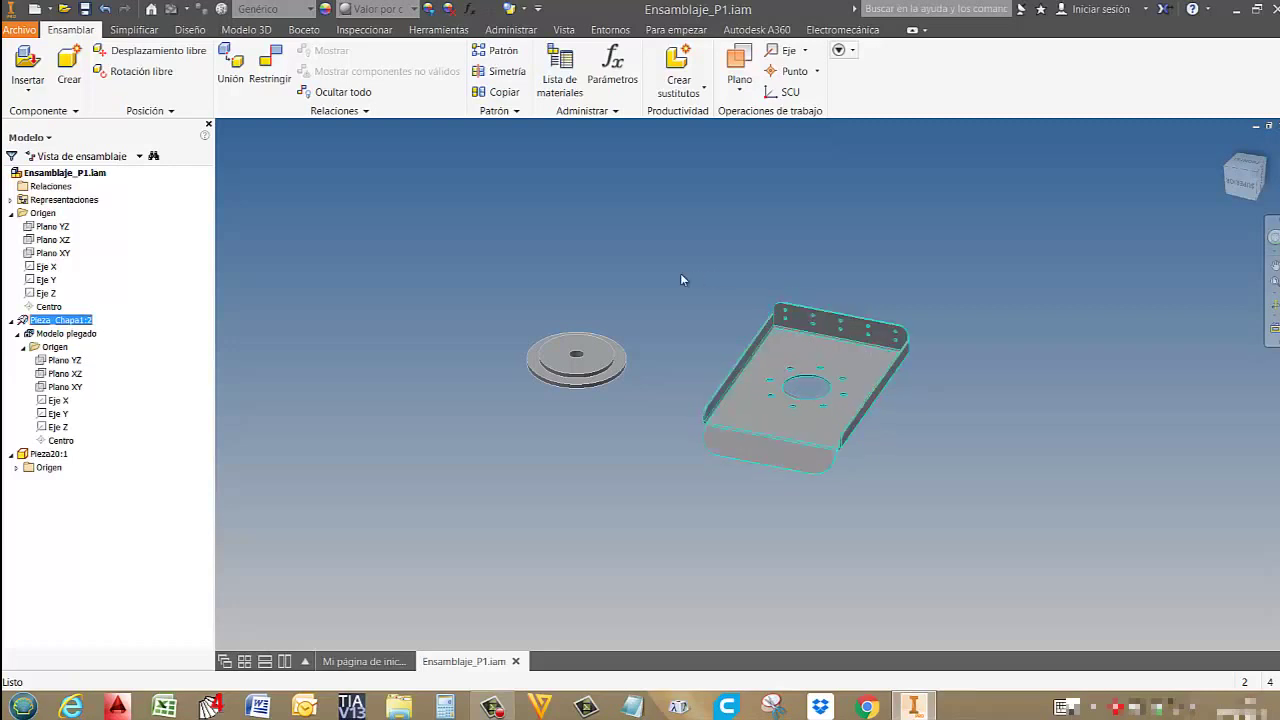
Move the Pieza20 disc away from the plate, then turn off Fijo for Pieza_Chapa1:2 and move the plate freely relative to Plano YZ.
{"action": "left_click_drag", "start_coordinate": [605, 358], "coordinate": [473, 385]}
{"action": "left_click", "coordinate": [860, 360]}
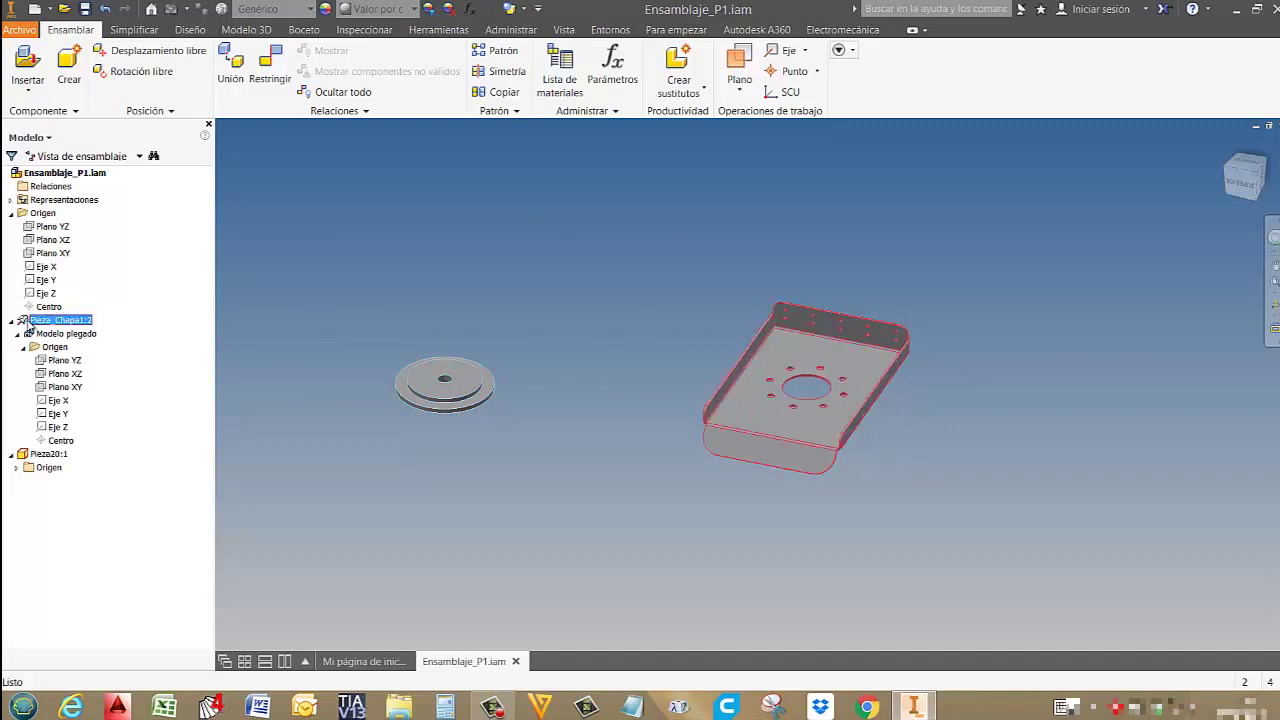
{"action": "right_click", "coordinate": [28, 326]}
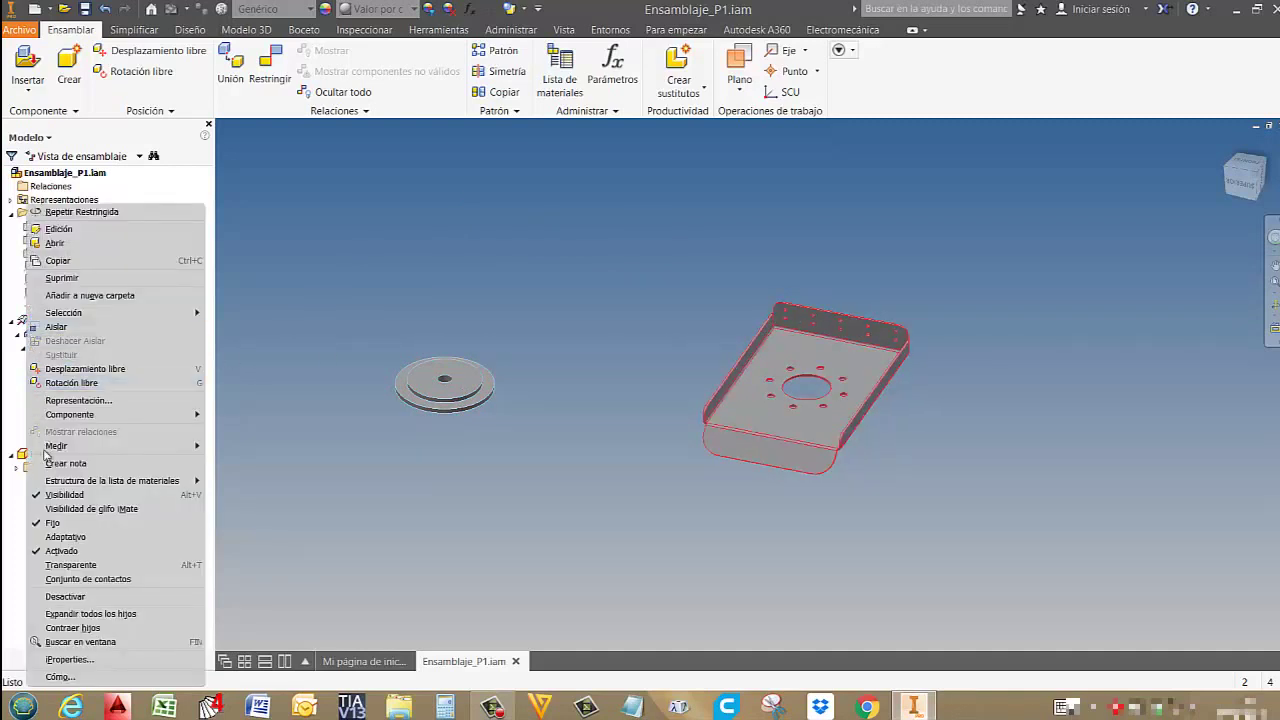
{"action": "left_click", "coordinate": [52, 523]}
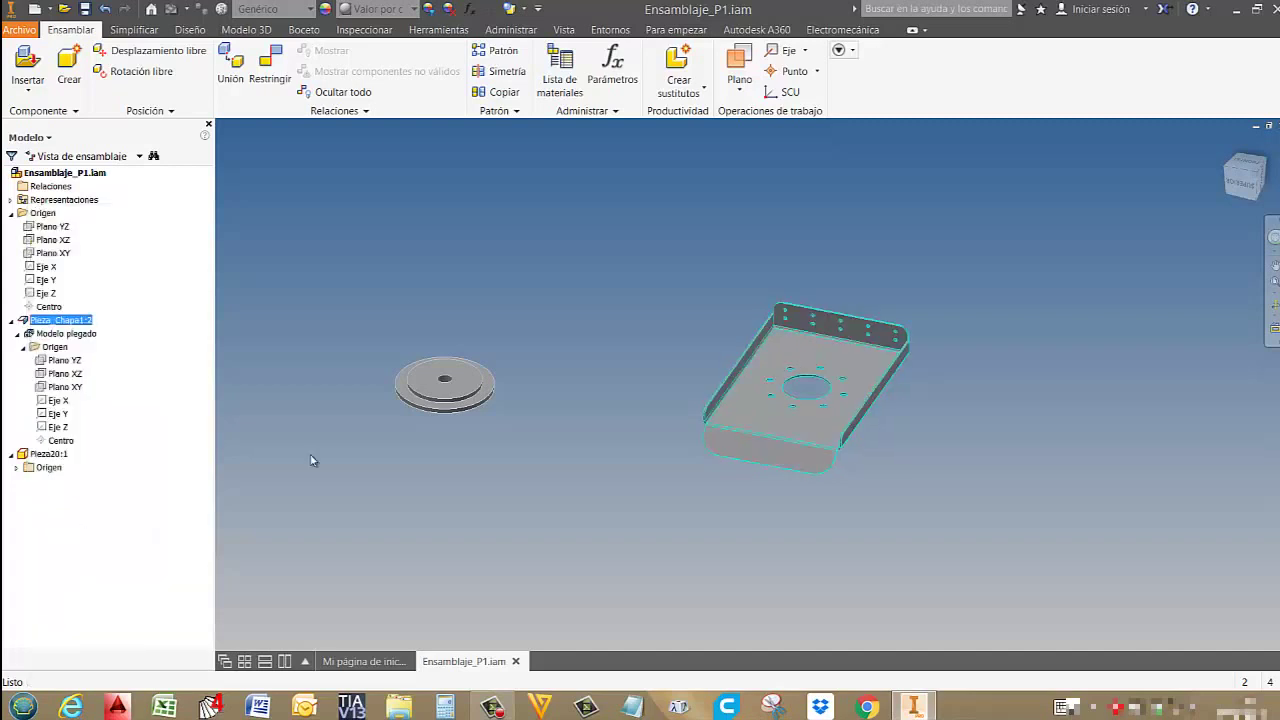
{"action": "left_click_drag", "start_coordinate": [903, 313], "coordinate": [853, 270]}
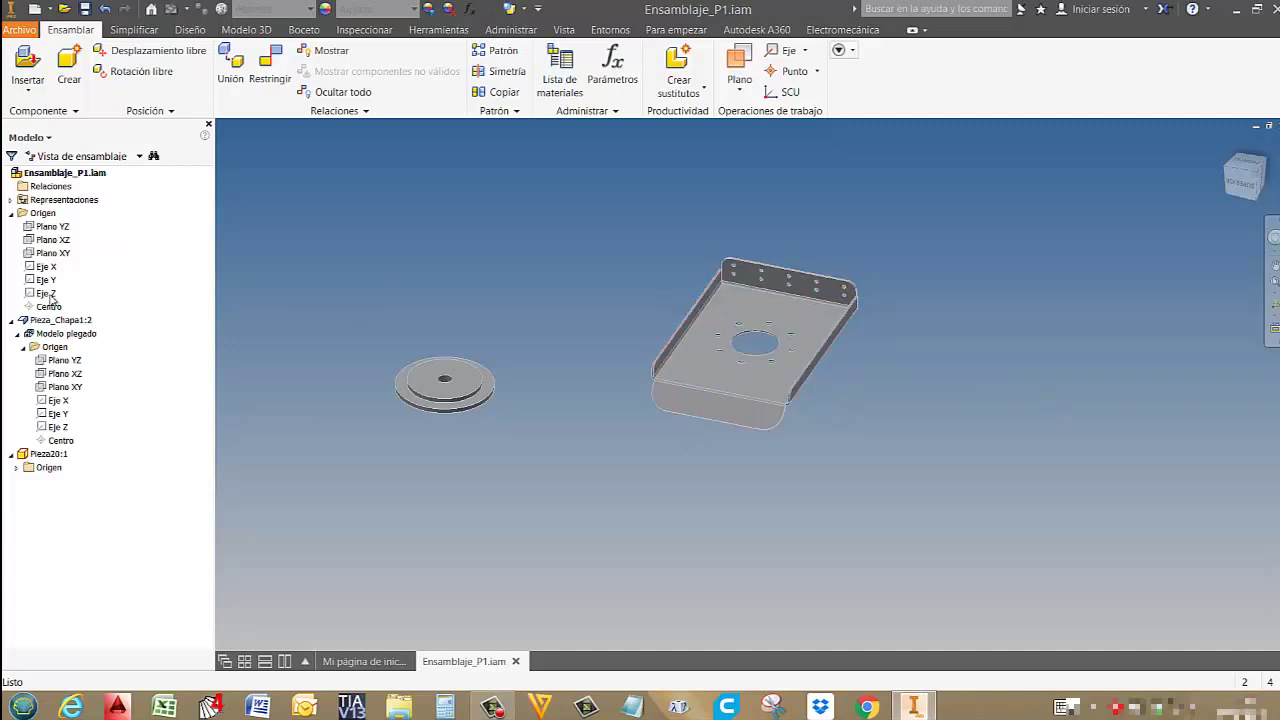
{"action": "left_click", "coordinate": [60, 230]}
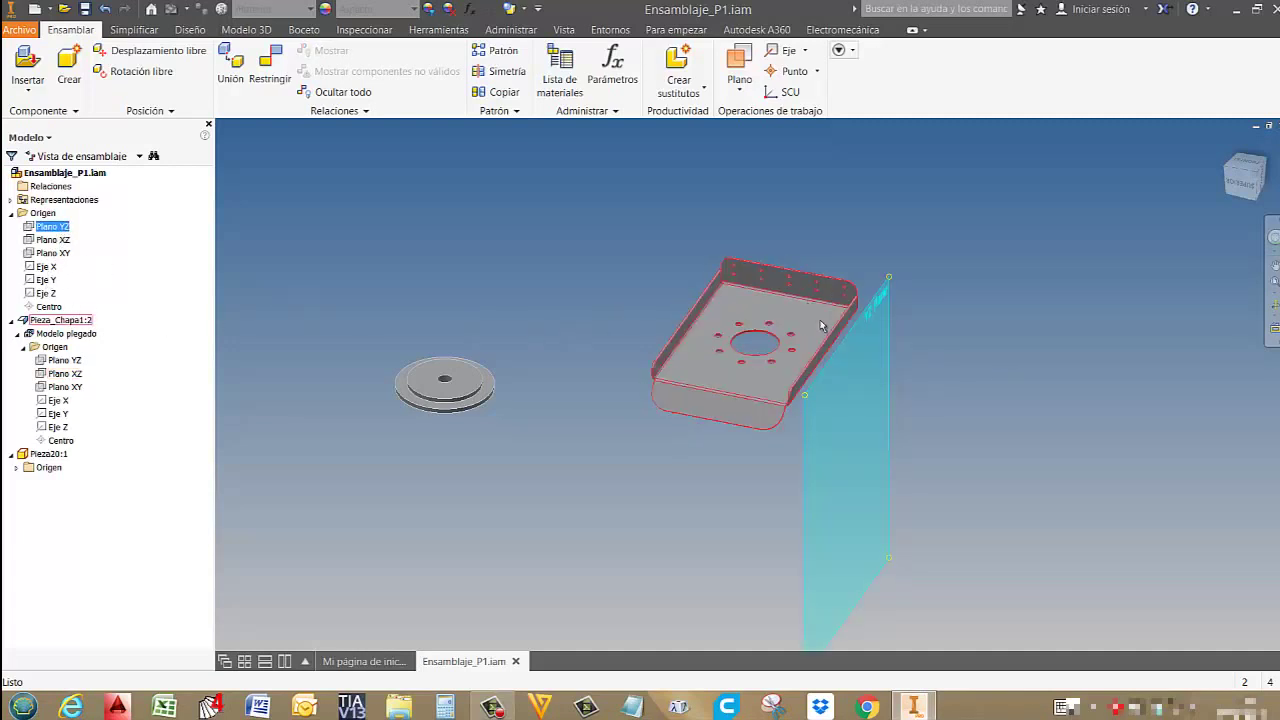
{"action": "left_click_drag", "start_coordinate": [820, 325], "coordinate": [845, 415]}
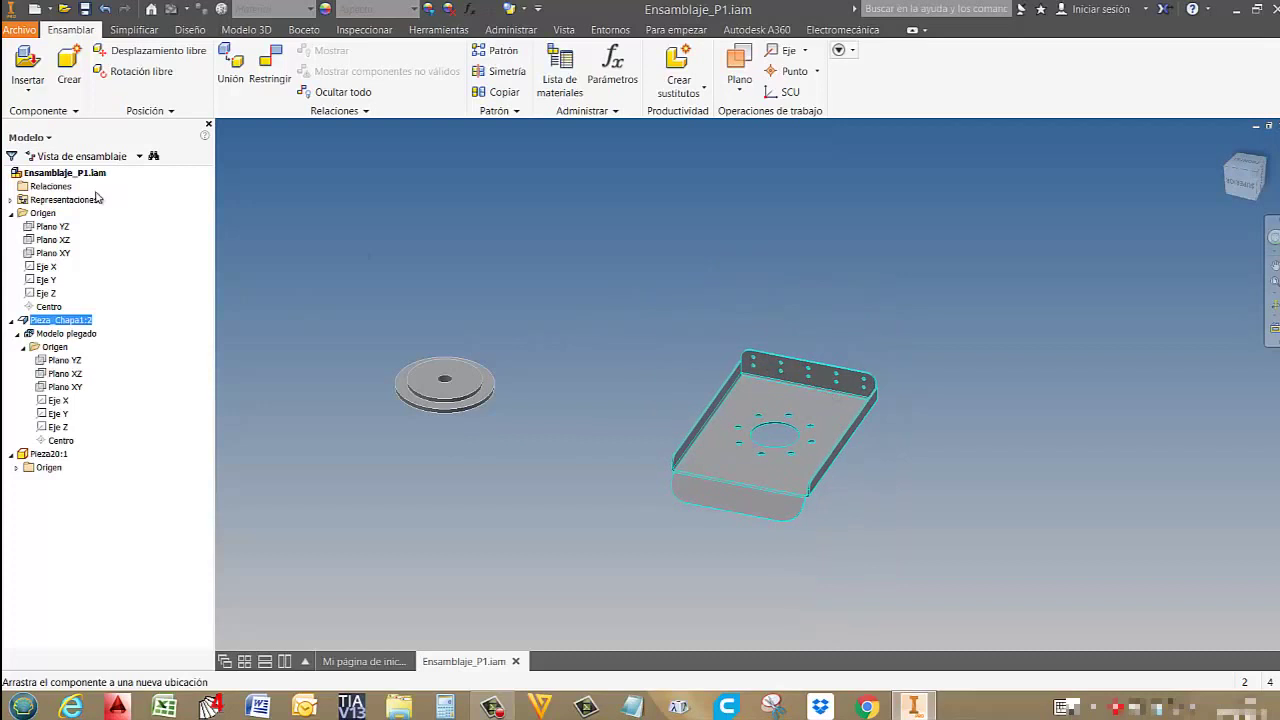
Constrain the assembly's Plano YZ flush with the Plano YZ of Pieza_Chapa1:2, with a 0,000 mm offset.
{"action": "left_click", "coordinate": [42, 213]}
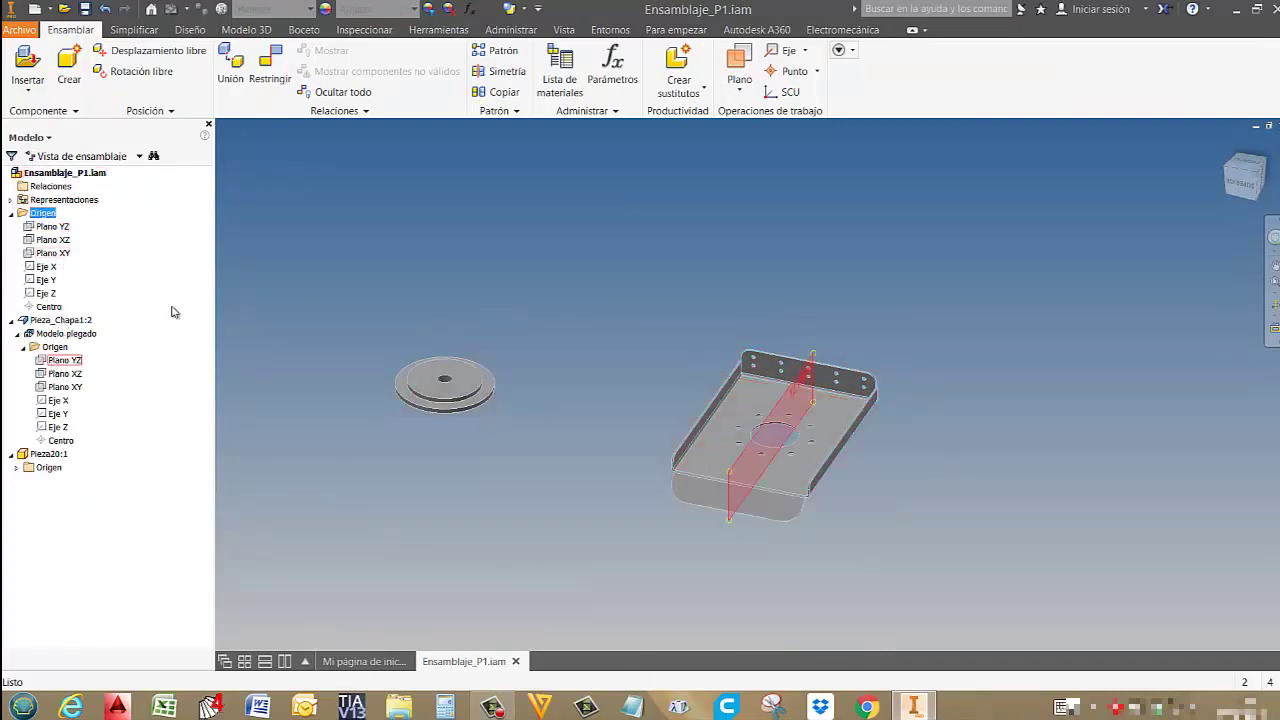
{"action": "left_click", "coordinate": [276, 54]}
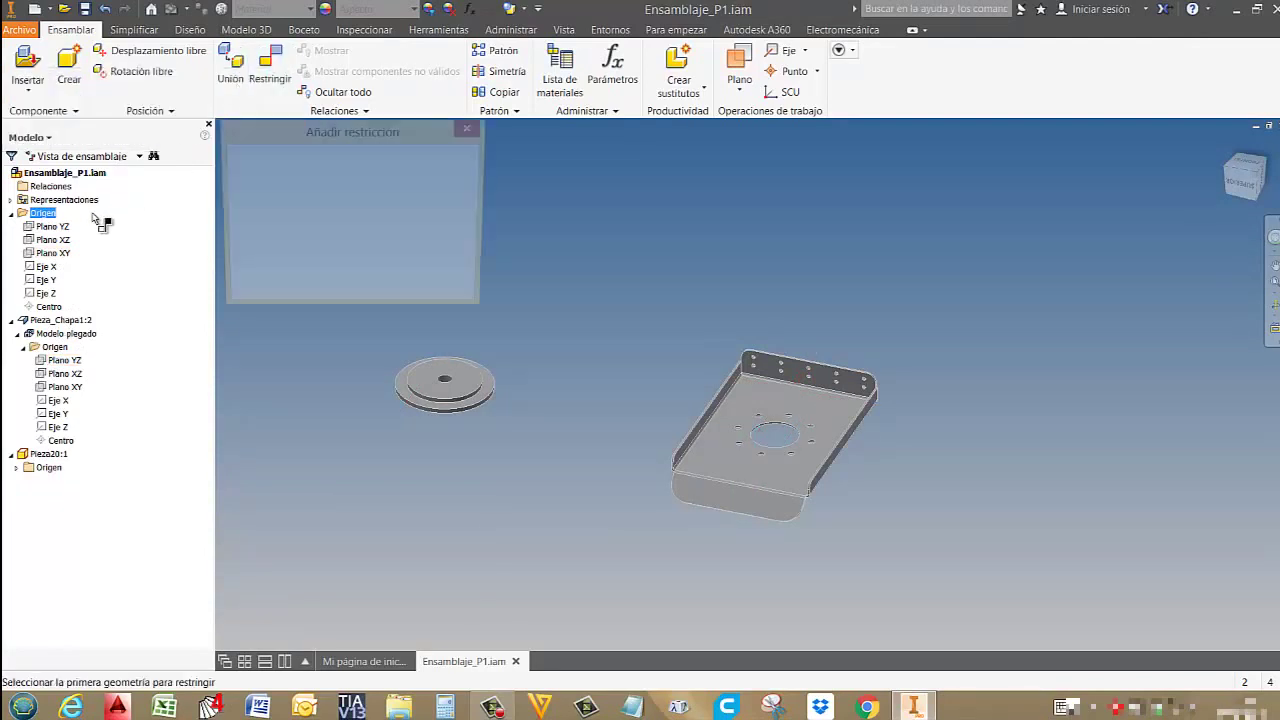
{"action": "left_click", "coordinate": [453, 249]}
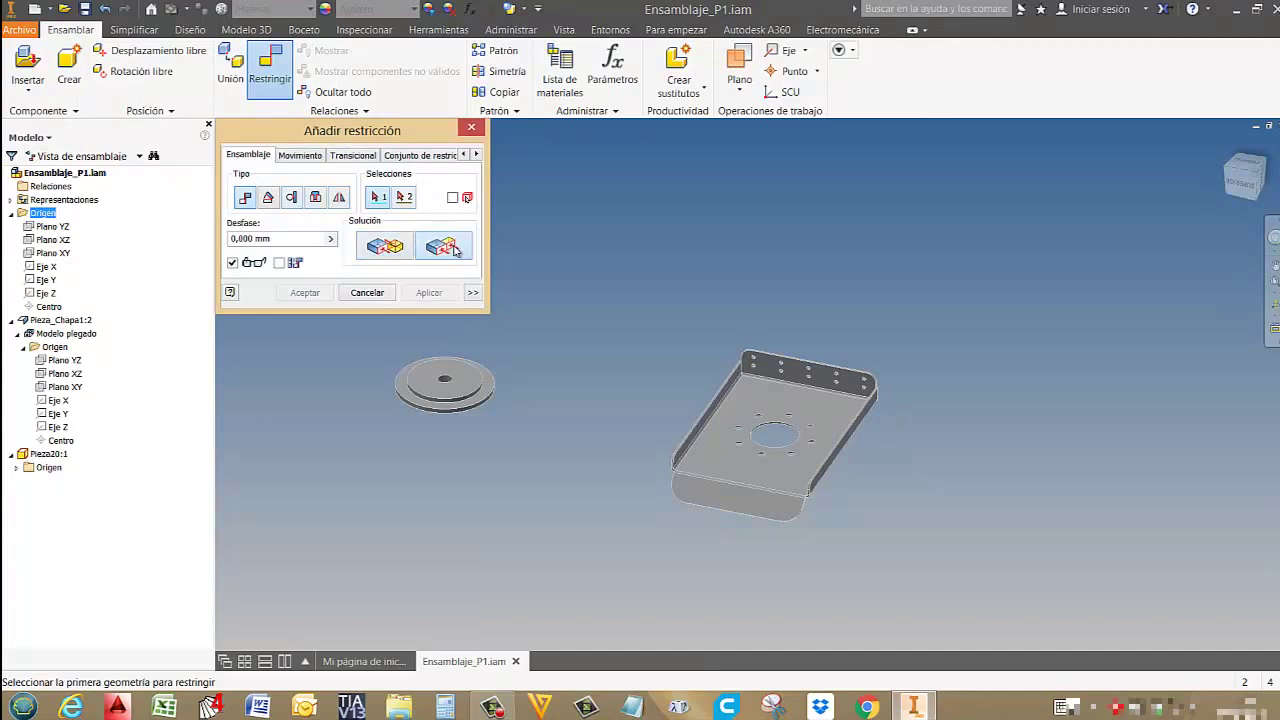
{"action": "left_click", "coordinate": [62, 238]}
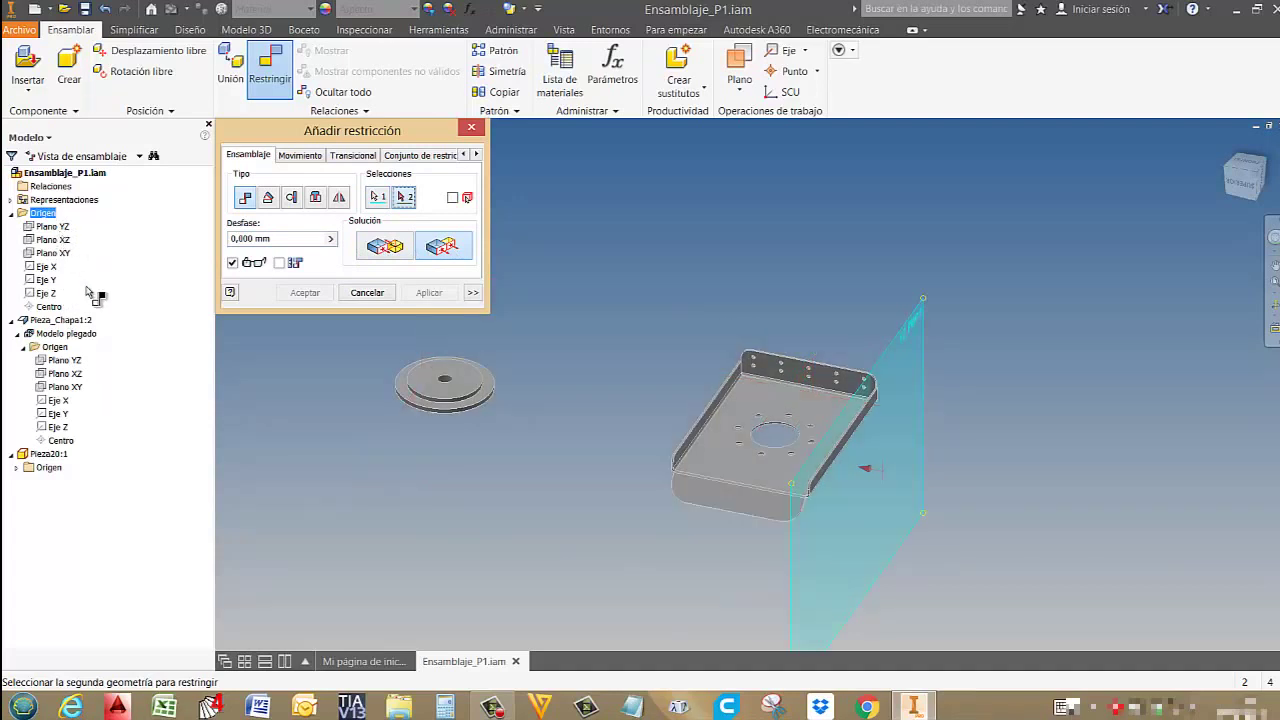
{"action": "left_click", "coordinate": [75, 362]}
{"action": "left_click", "coordinate": [432, 292]}
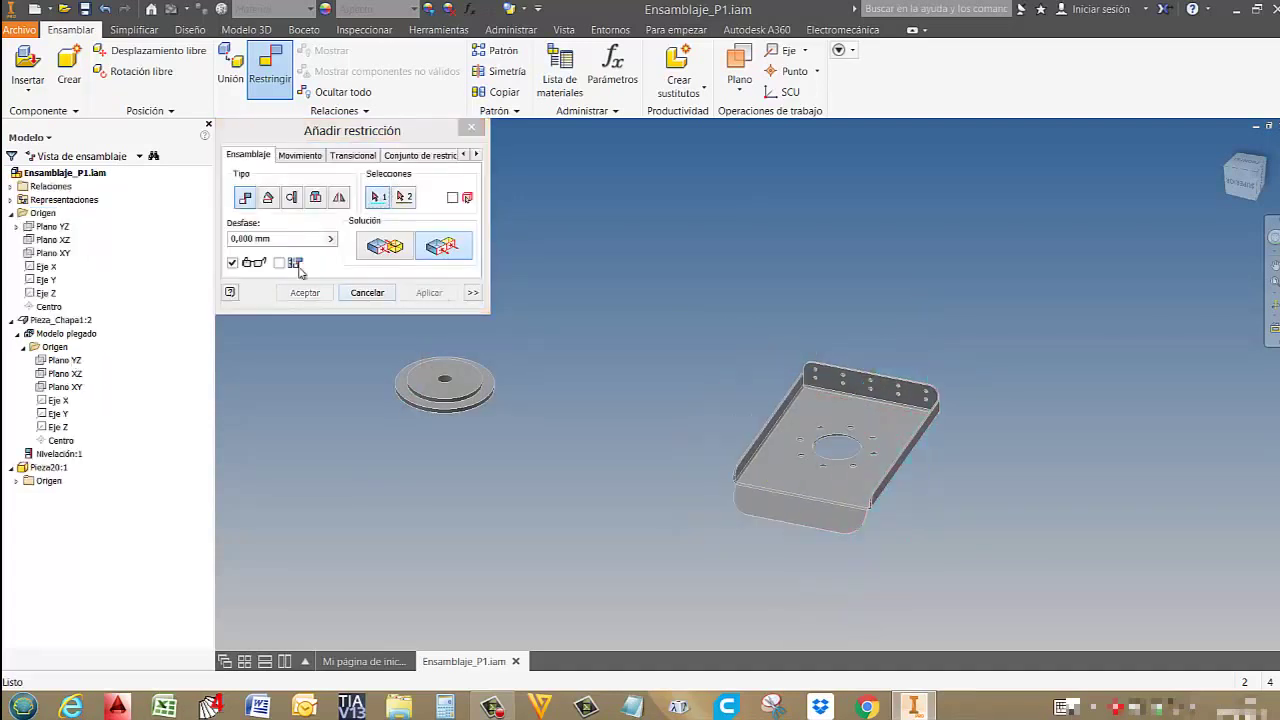
Add flush constraints with 0,000 mm offset between the assembly's Plano XZ and Plano XY and the plate's matching origin planes.
{"action": "left_click", "coordinate": [53, 241]}
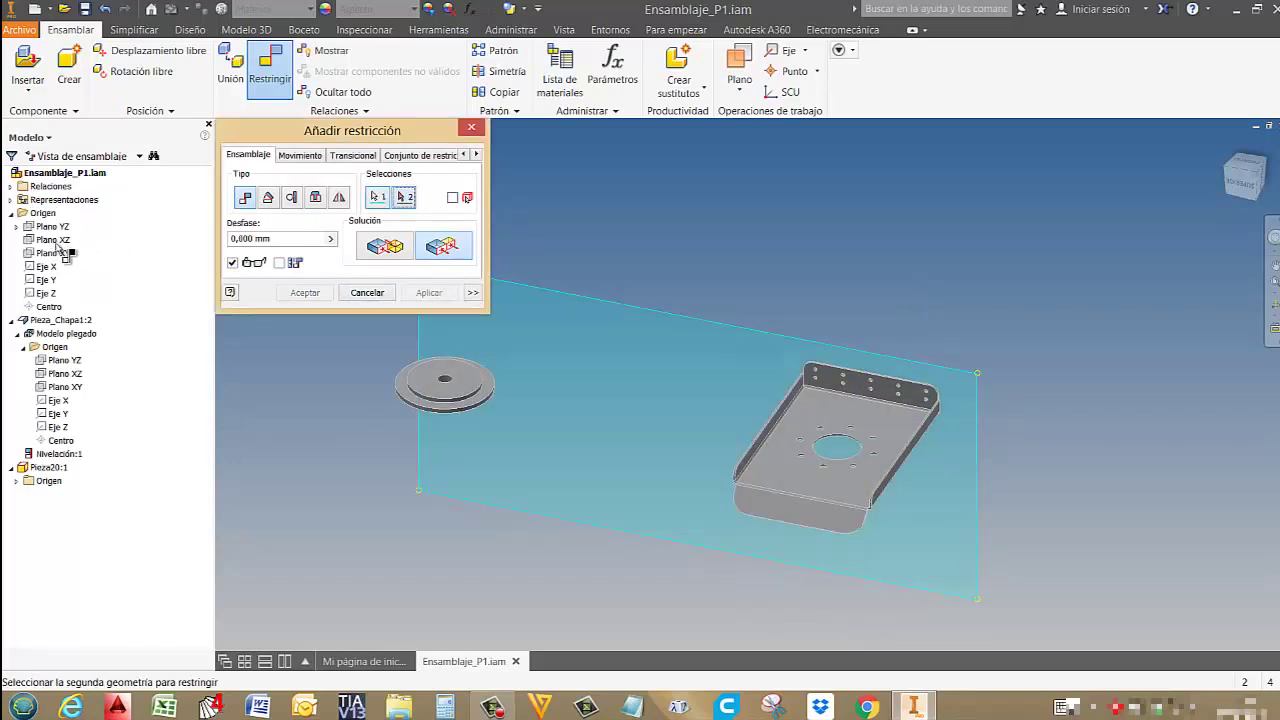
{"action": "left_click", "coordinate": [68, 376]}
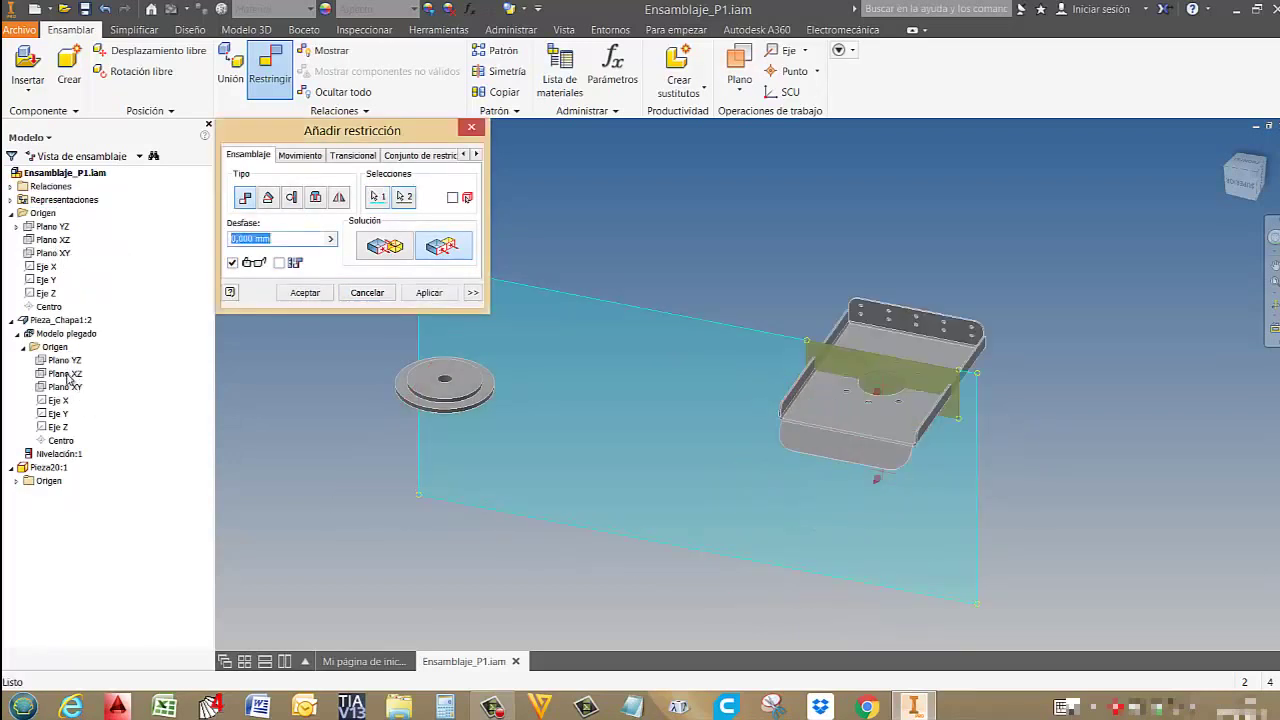
{"action": "left_click", "coordinate": [429, 292]}
{"action": "left_click", "coordinate": [54, 256]}
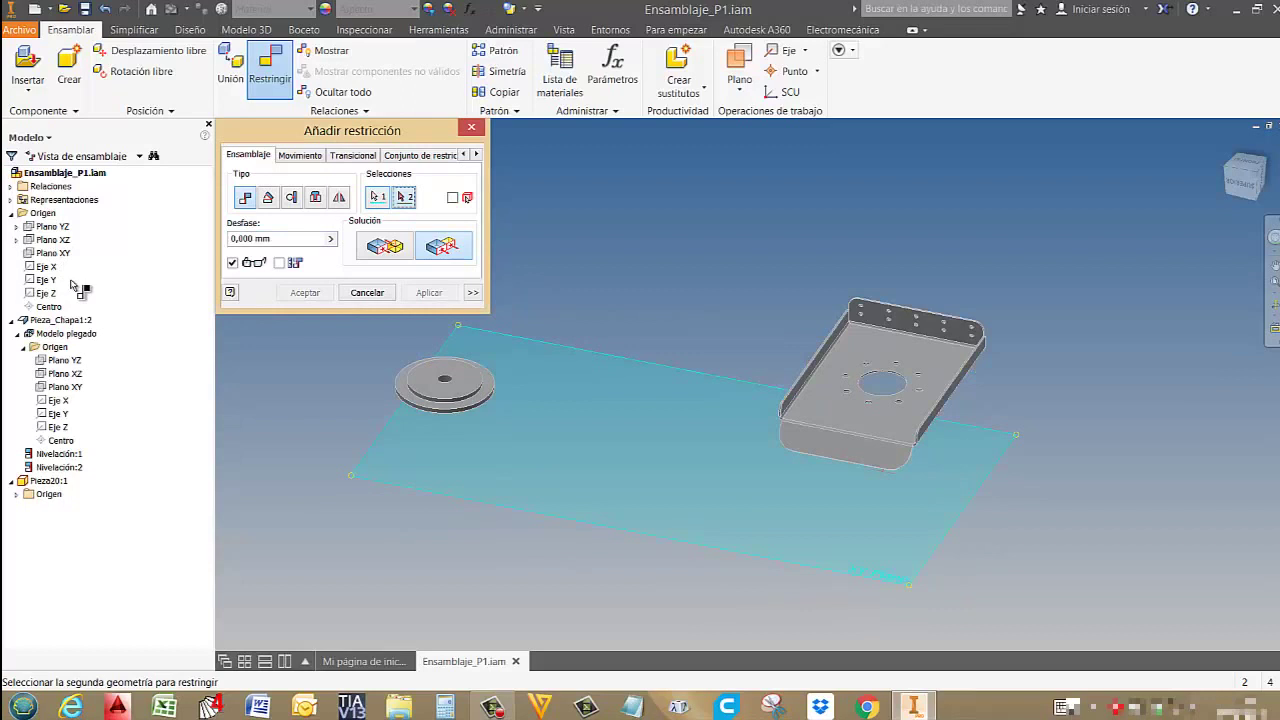
{"action": "left_click", "coordinate": [72, 388]}
{"action": "left_click", "coordinate": [429, 292]}
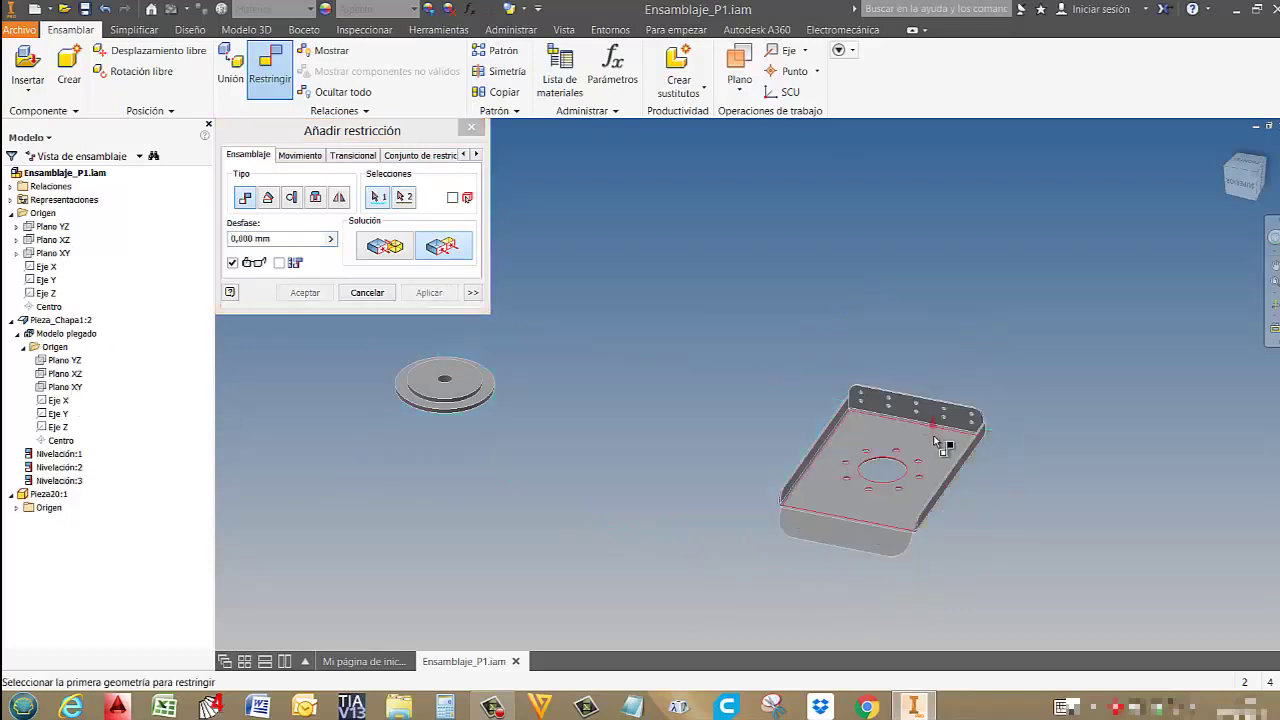
{"action": "key", "text": "Escape"}
Try to move the constrained Pieza_Chapa1:2 plate, and check its Plano YZ.
{"action": "left_click", "coordinate": [892, 385]}
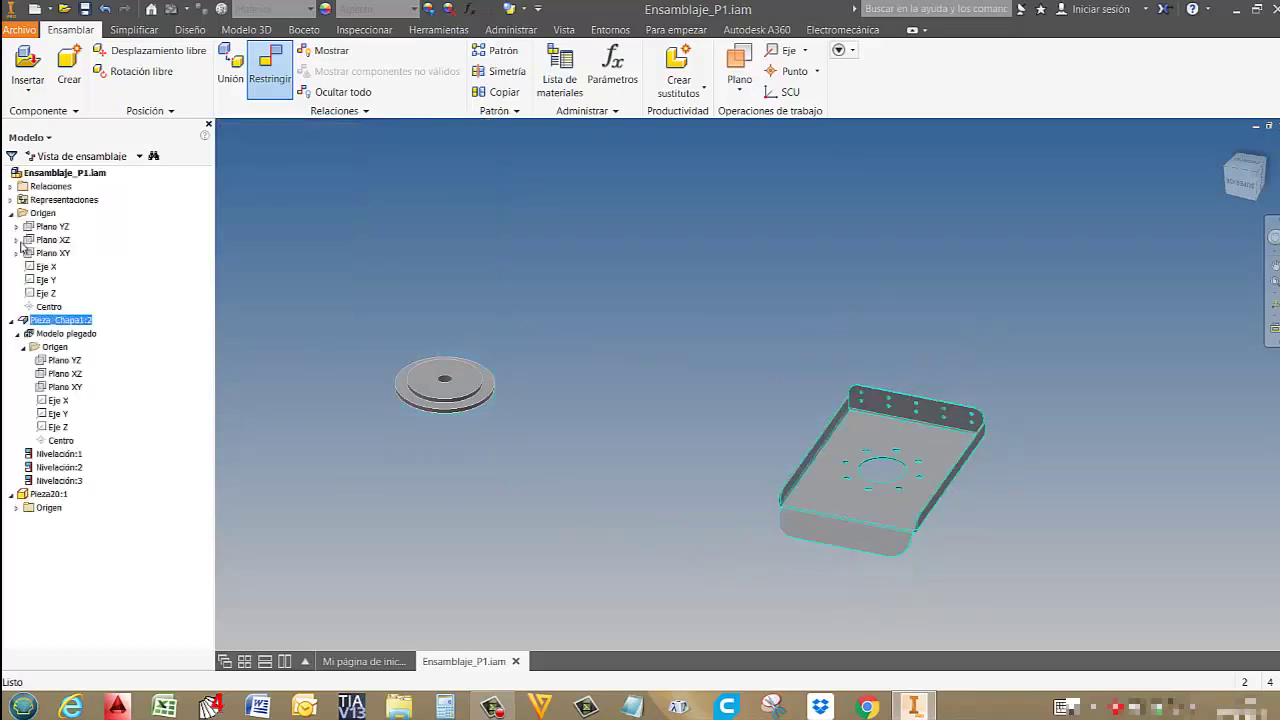
{"action": "left_click_drag", "start_coordinate": [866, 420], "coordinate": [904, 435]}
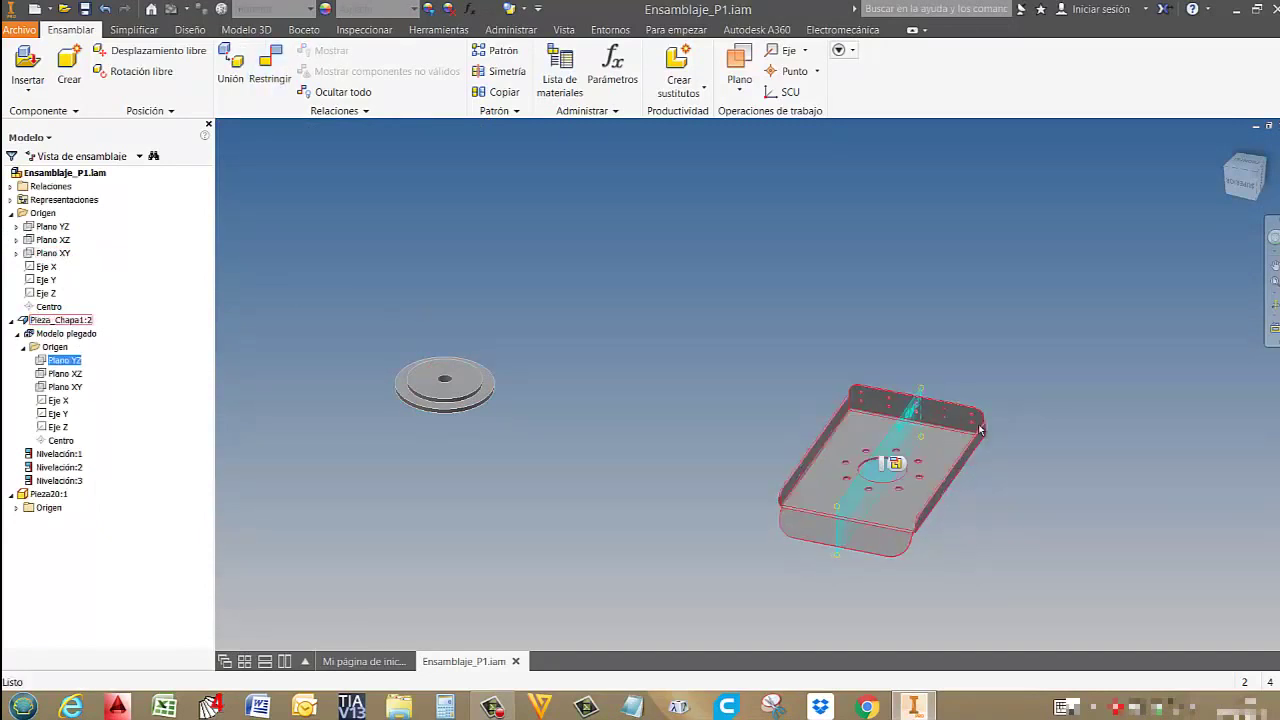
{"action": "middle_click_drag", "start_coordinate": [1117, 446], "coordinate": [1007, 322]}
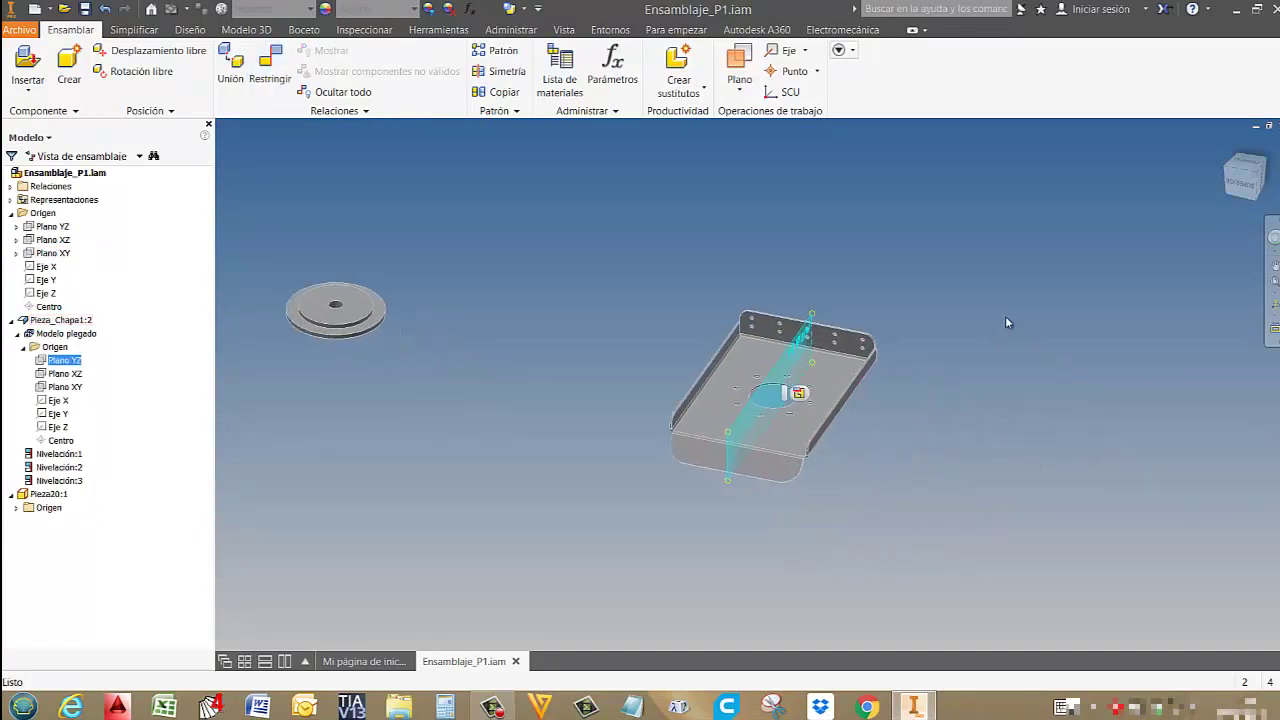
{"action": "left_click", "coordinate": [845, 345]}
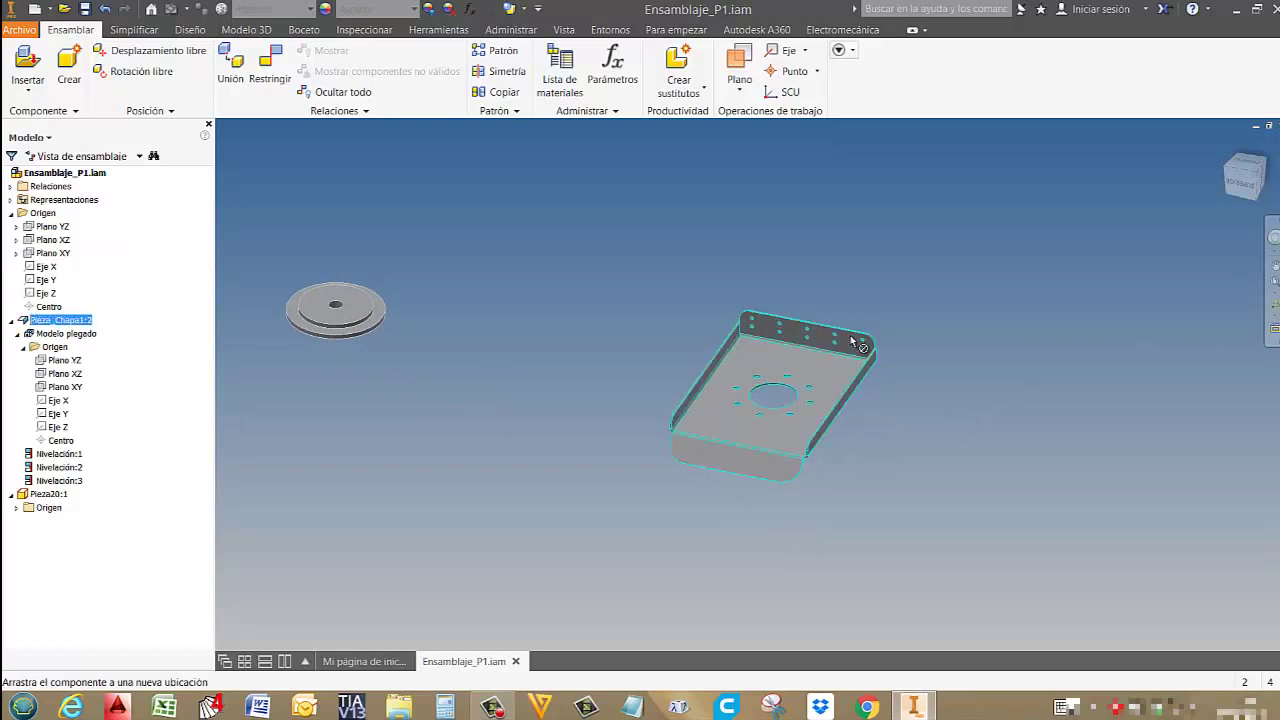
Move the free Pieza20 disc around the plate, and leave it beside the plate's lower flange.
{"action": "left_click_drag", "start_coordinate": [397, 364], "coordinate": [603, 484]}
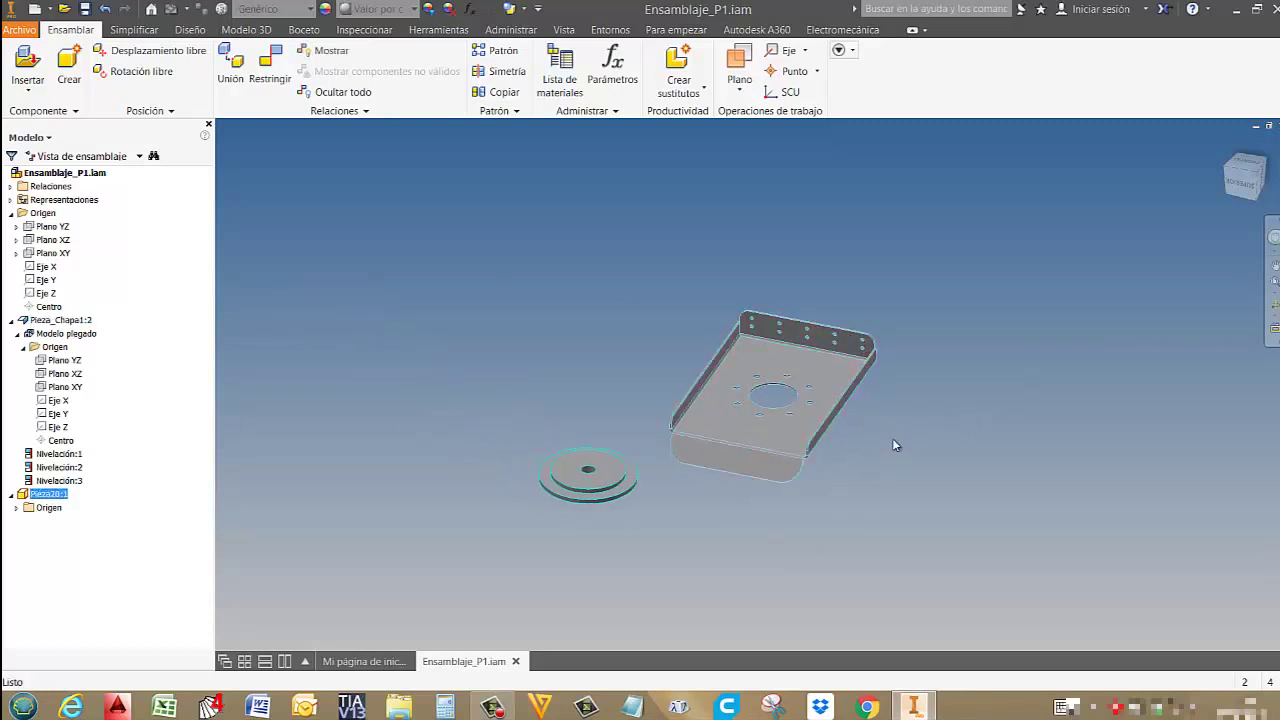
{"action": "scroll", "coordinate": [896, 438], "scroll_direction": "down", "scroll_amount": 3}
{"action": "left_click_drag", "start_coordinate": [395, 499], "coordinate": [346, 383]}
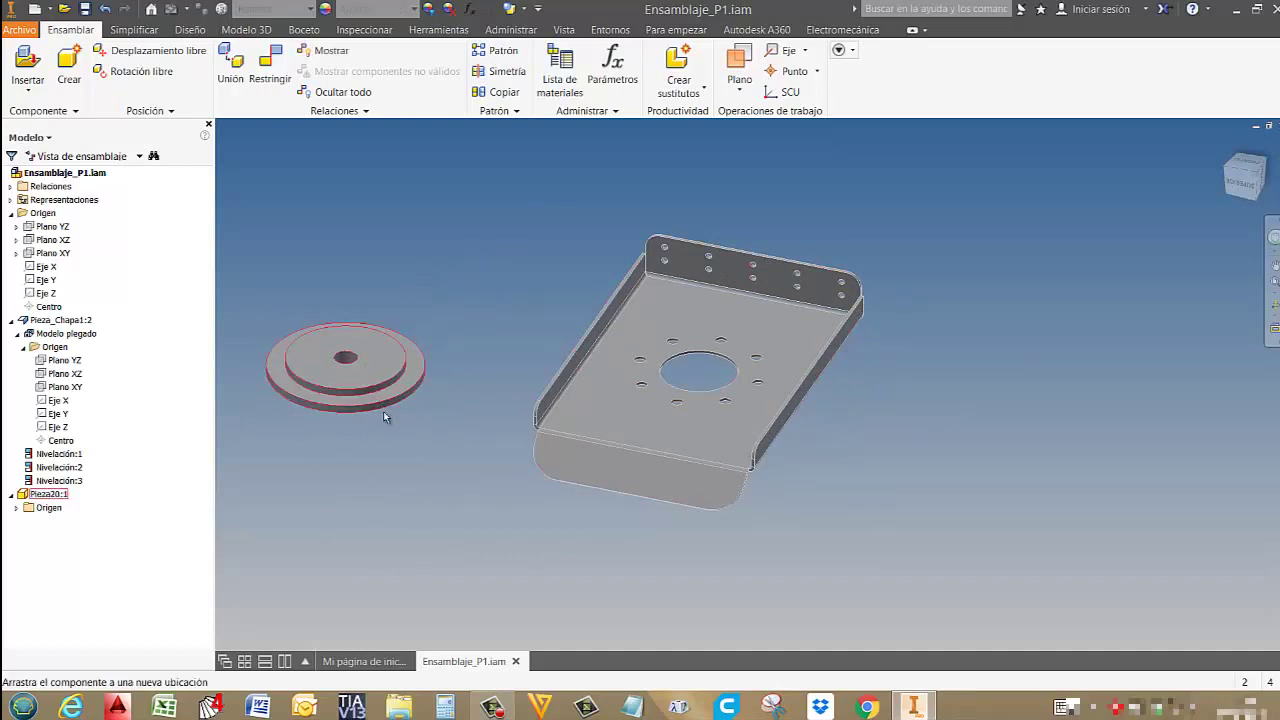
{"action": "left_click_drag", "start_coordinate": [383, 411], "coordinate": [402, 496]}
Add a Coincidencia constraint with 0,000 mm offset between the axes of the disc's centre hole and the plate's large central hole.
{"action": "left_click", "coordinate": [270, 70]}
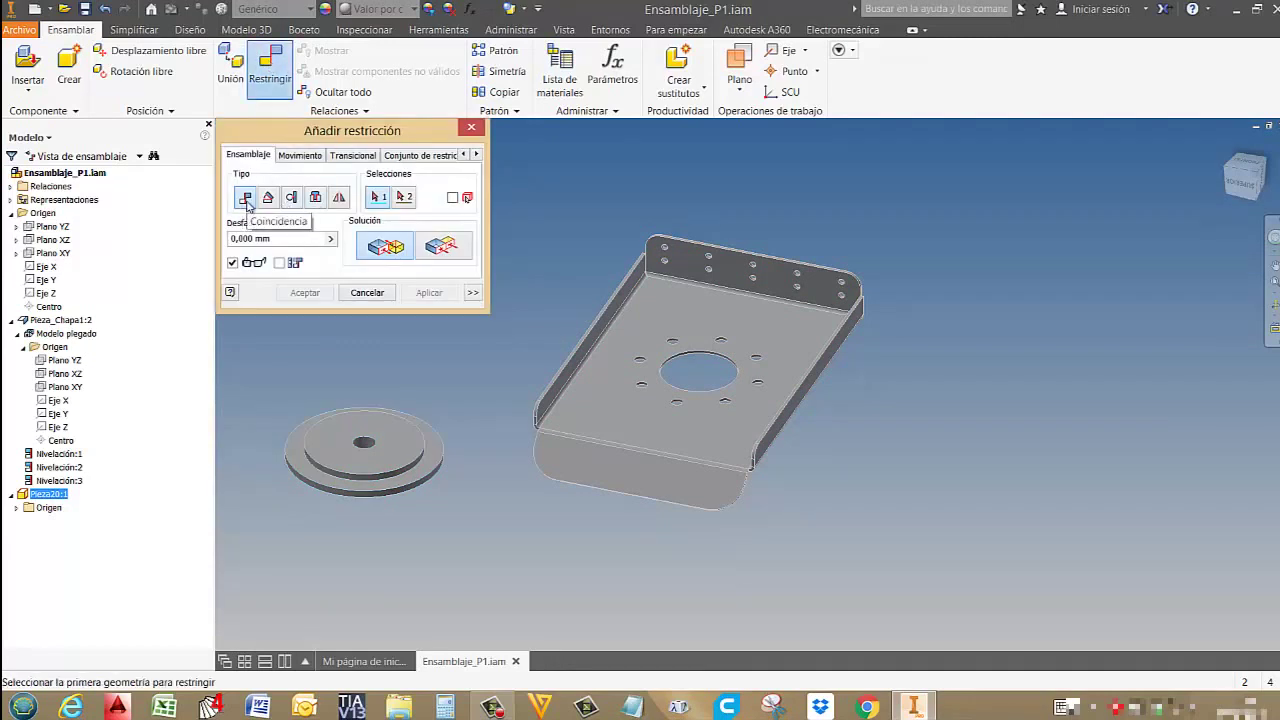
{"action": "scroll", "coordinate": [363, 447], "scroll_direction": "down", "scroll_amount": 4}
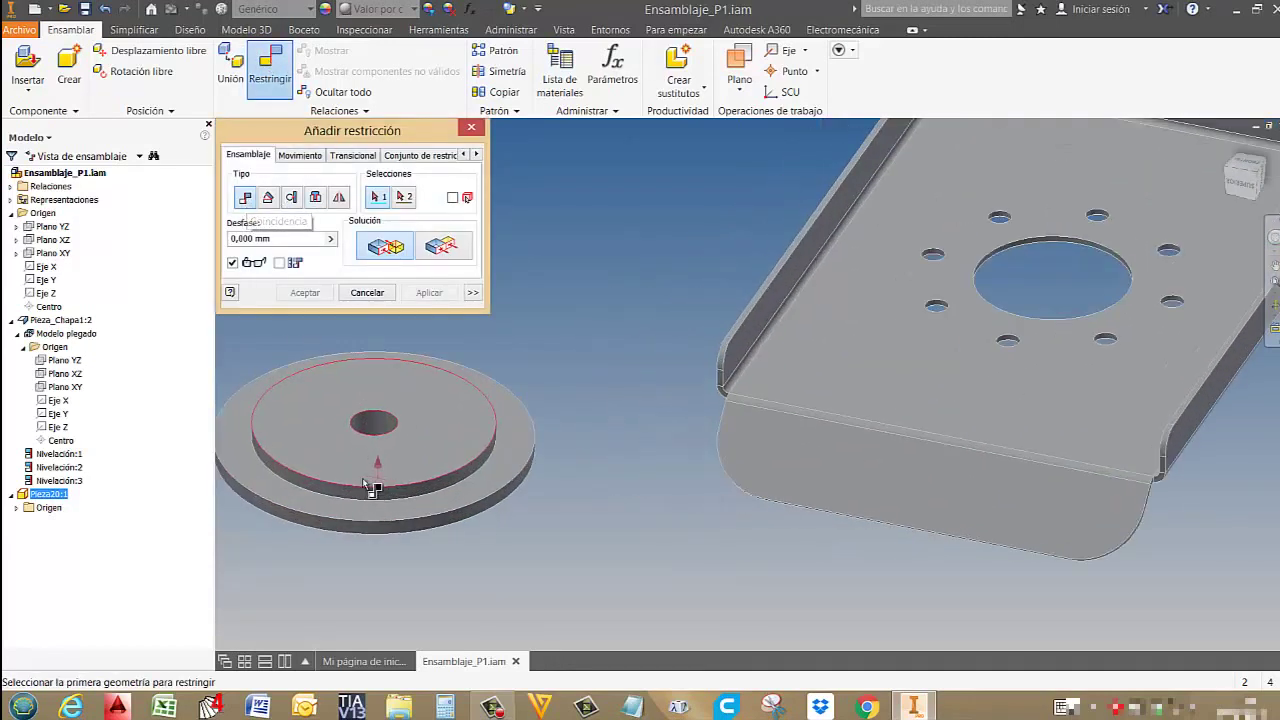
{"action": "scroll", "coordinate": [385, 410], "scroll_direction": "up", "scroll_amount": 2}
{"action": "left_click", "coordinate": [385, 410]}
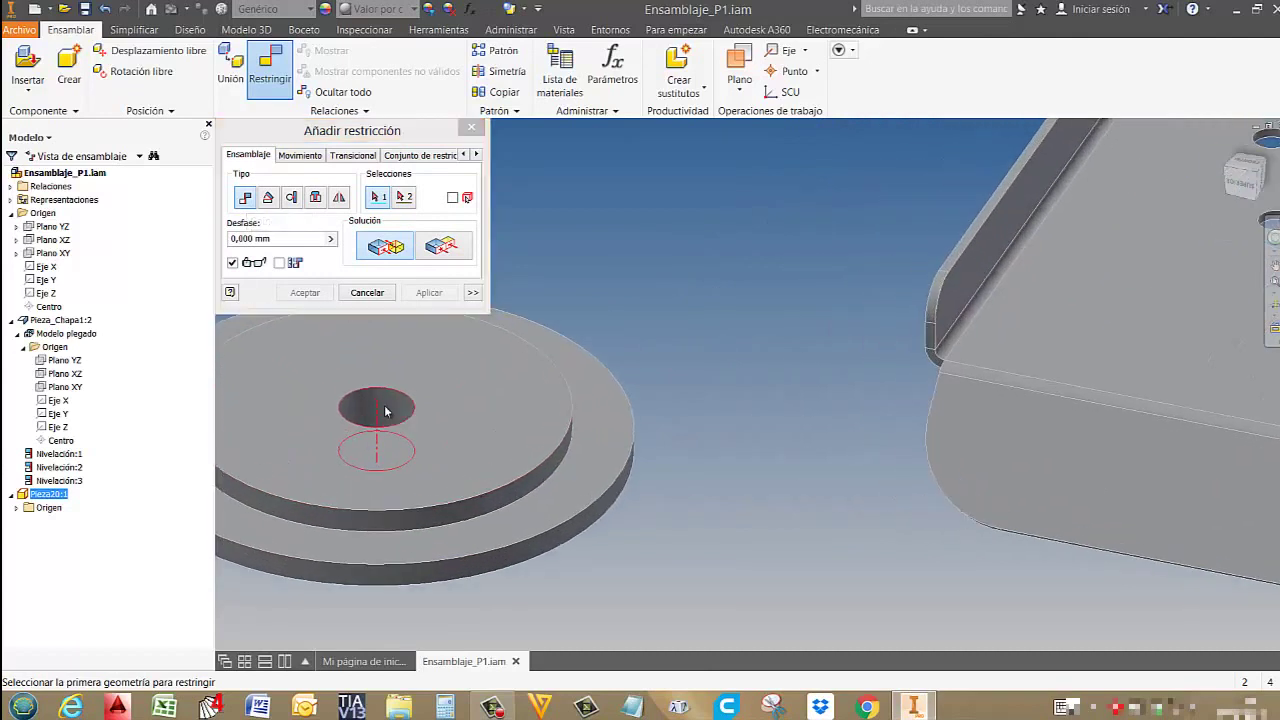
{"action": "scroll", "coordinate": [388, 412], "scroll_direction": "up", "scroll_amount": 2}
{"action": "scroll", "coordinate": [777, 334], "scroll_direction": "up", "scroll_amount": 2}
{"action": "scroll", "coordinate": [934, 286], "scroll_direction": "down", "scroll_amount": 6}
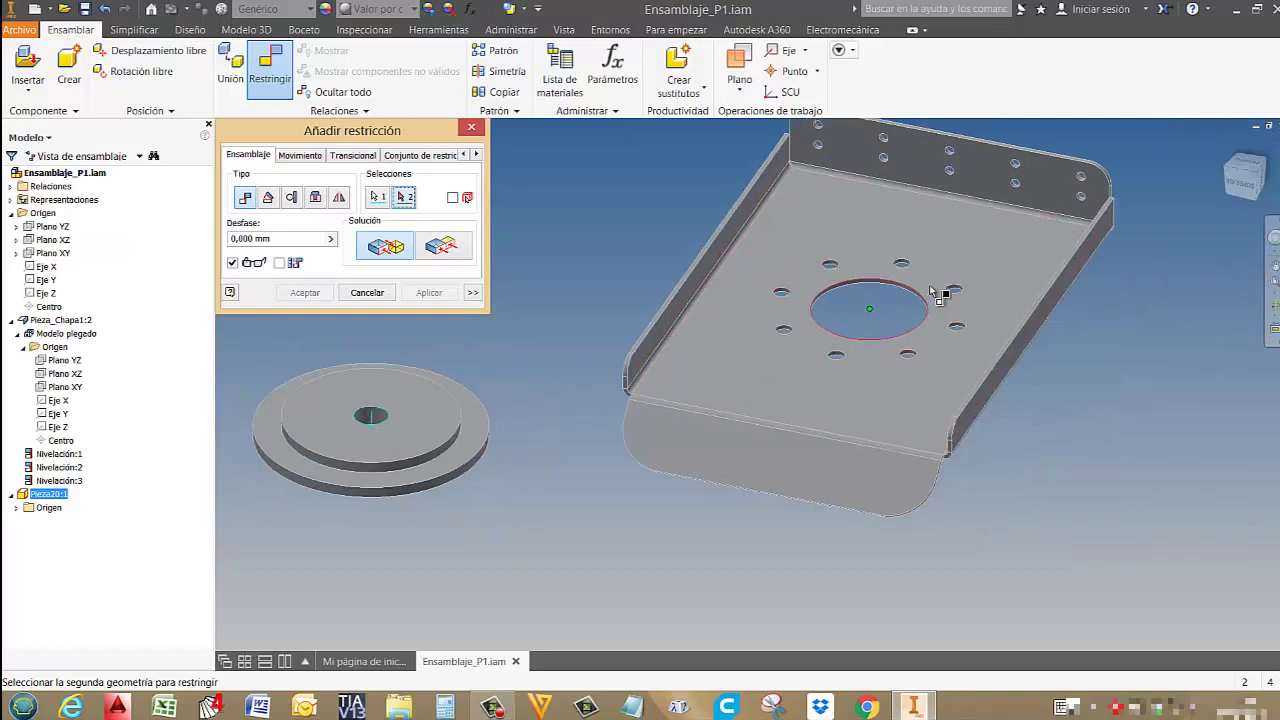
{"action": "scroll", "coordinate": [895, 285], "scroll_direction": "down", "scroll_amount": 3}
{"action": "left_click", "coordinate": [879, 297]}
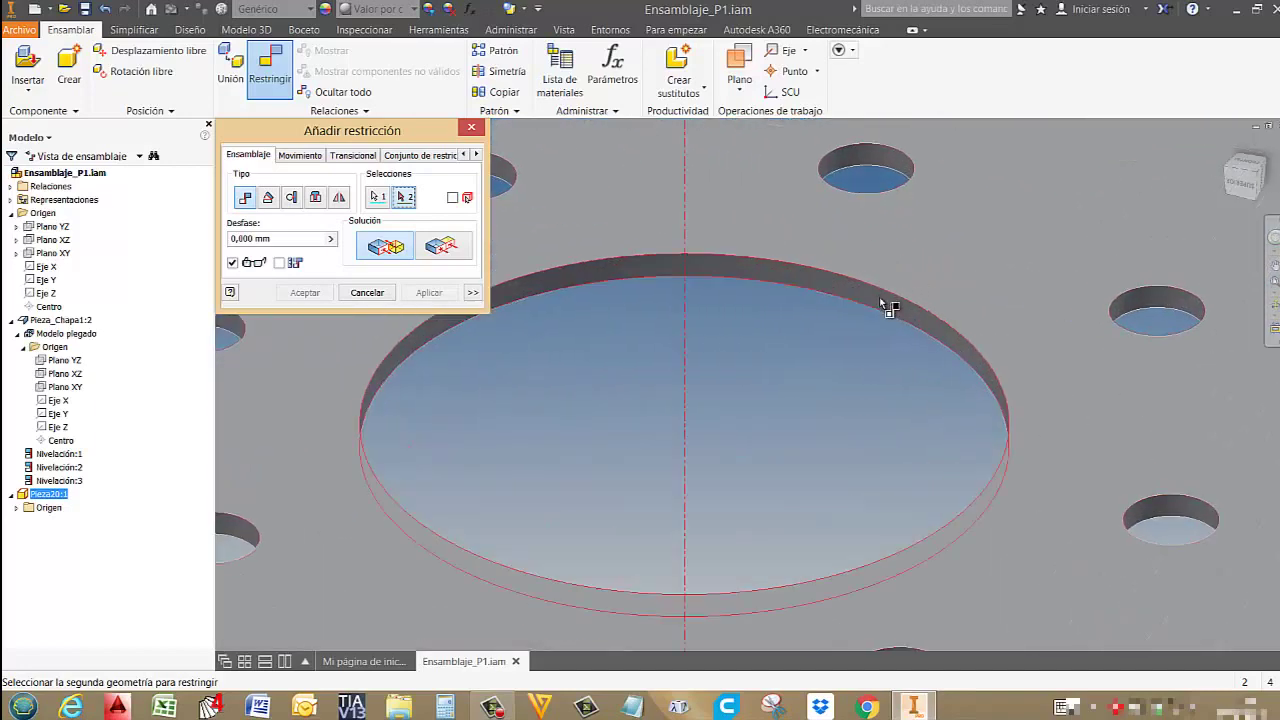
{"action": "scroll", "coordinate": [880, 298], "scroll_direction": "up", "scroll_amount": 2}
{"action": "left_click", "coordinate": [429, 292]}
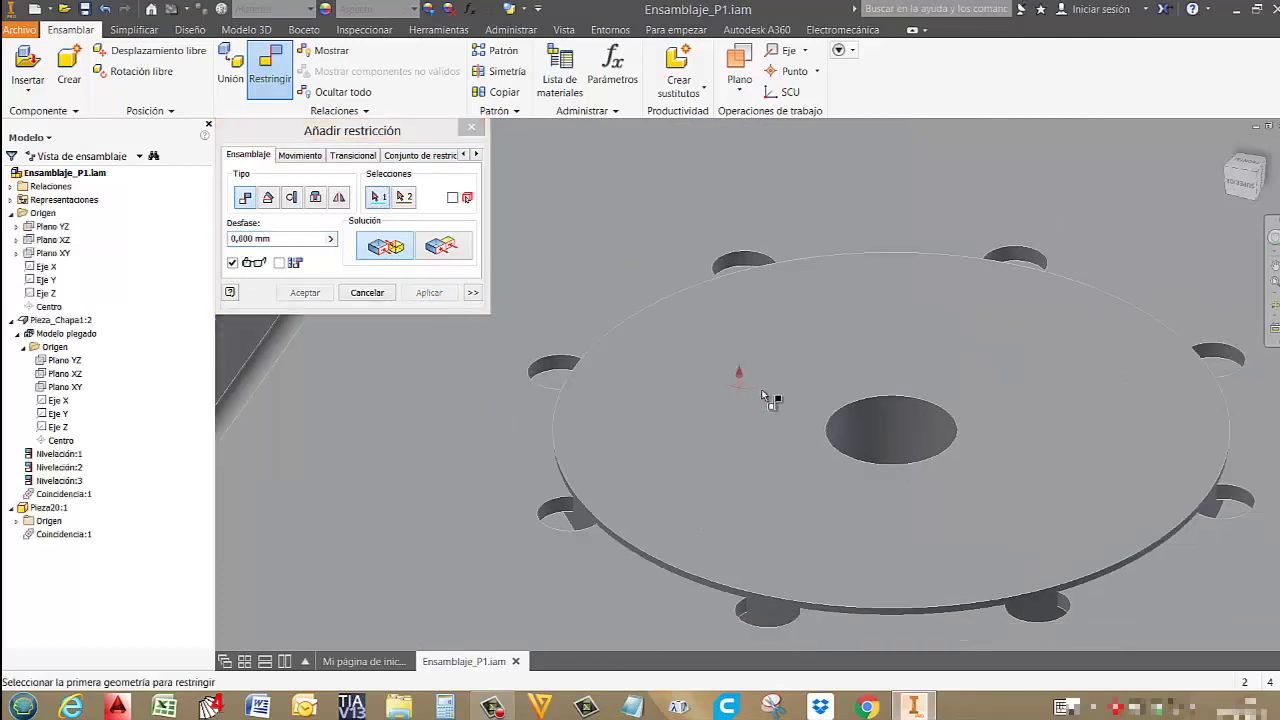
{"action": "scroll", "coordinate": [897, 455], "scroll_direction": "up", "scroll_amount": 5}
{"action": "scroll", "coordinate": [897, 458], "scroll_direction": "up", "scroll_amount": 3}
{"action": "key", "text": "Escape"}
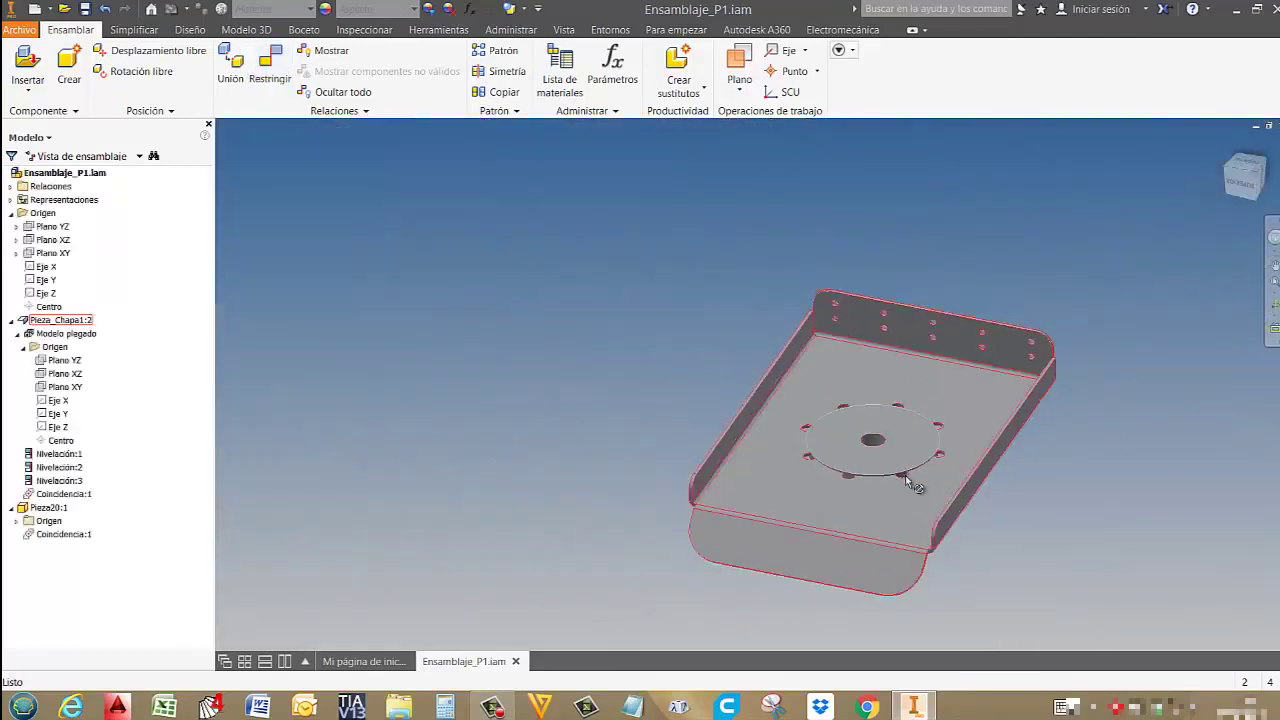
Try to move the plate, then slide the Pieza20 disc along the shared axis to below the plate, viewing it from the side.
{"action": "left_click", "coordinate": [908, 540]}
{"action": "left_click_drag", "start_coordinate": [908, 540], "coordinate": [568, 513]}
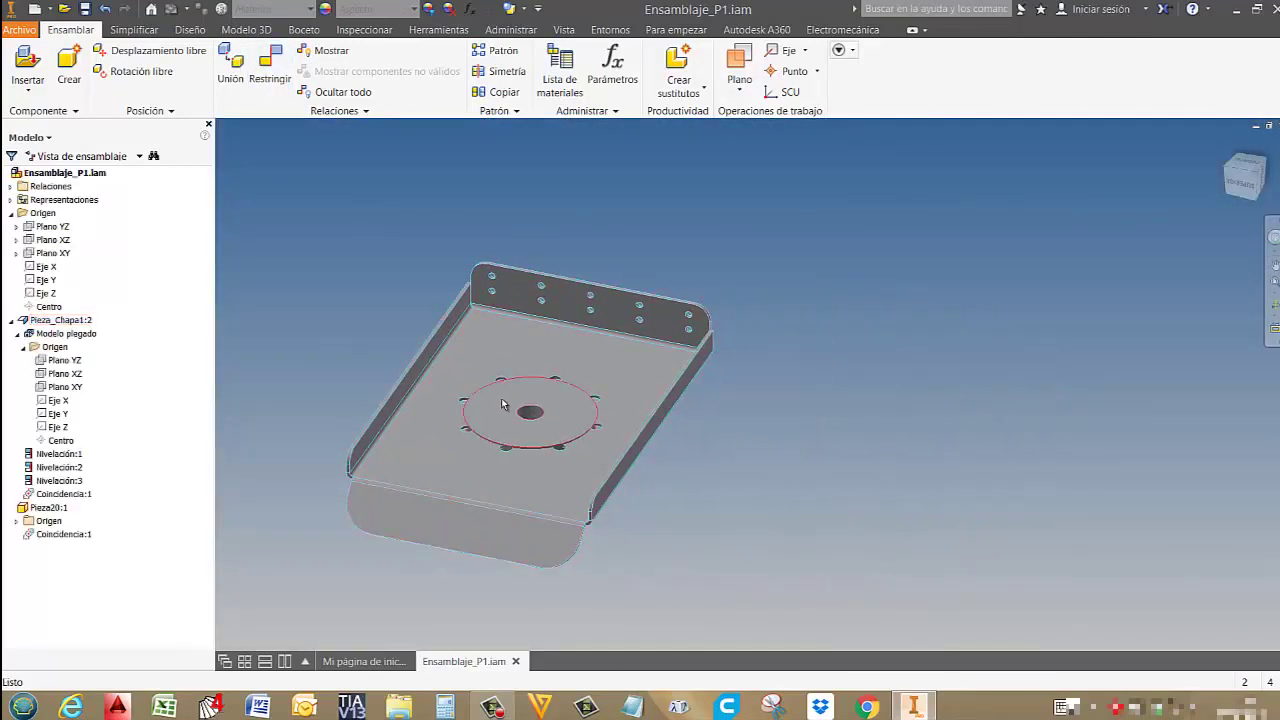
{"action": "left_click_drag", "start_coordinate": [508, 423], "coordinate": [590, 505]}
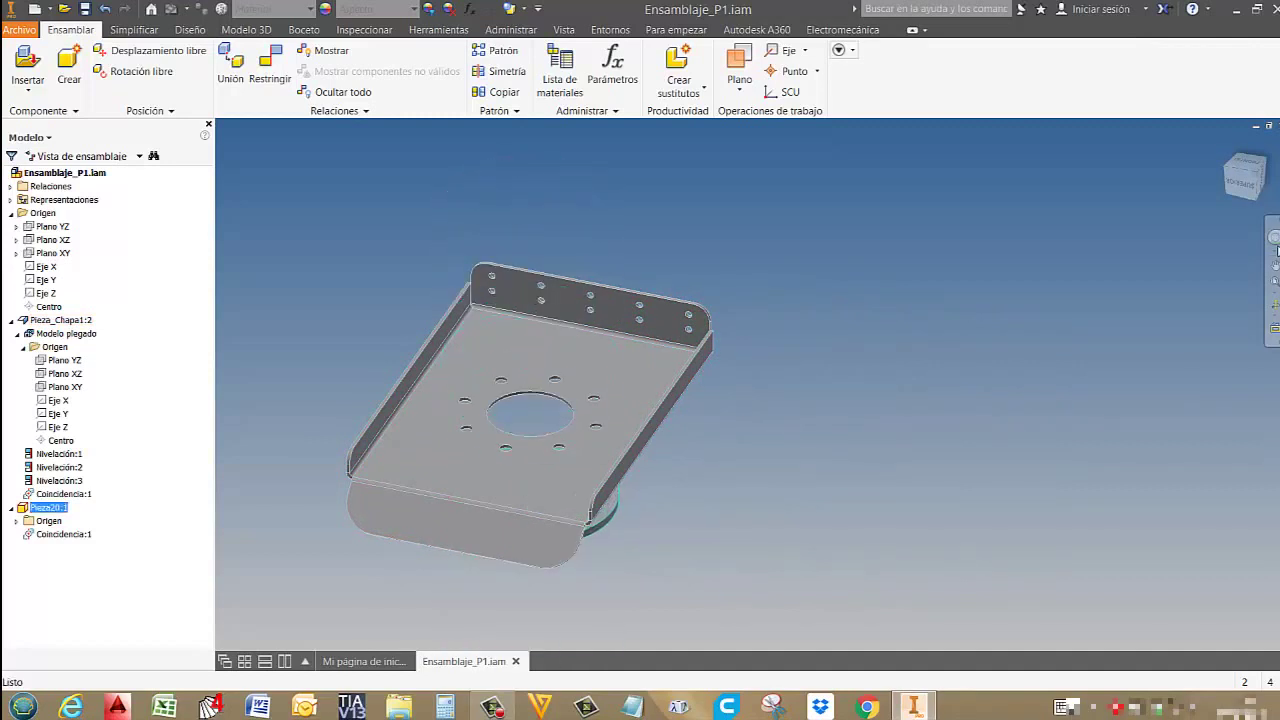
{"action": "left_click", "coordinate": [1272, 308]}
{"action": "left_click_drag", "start_coordinate": [691, 472], "coordinate": [689, 449]}
{"action": "left_click_drag", "start_coordinate": [568, 488], "coordinate": [591, 533]}
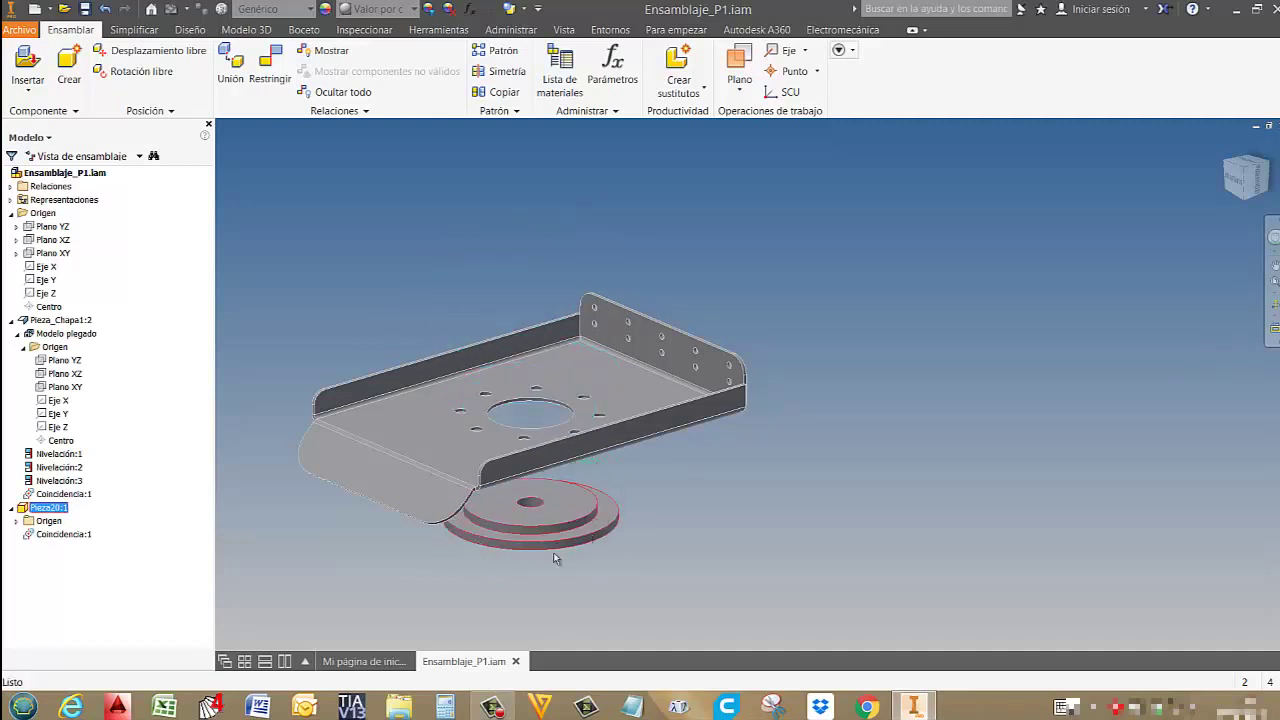
Slide the Pieza20 disc up and down its axis, leave it farther below the plate, and open the disc for in-place editing.
{"action": "scroll", "coordinate": [563, 548], "scroll_direction": "up", "scroll_amount": 5}
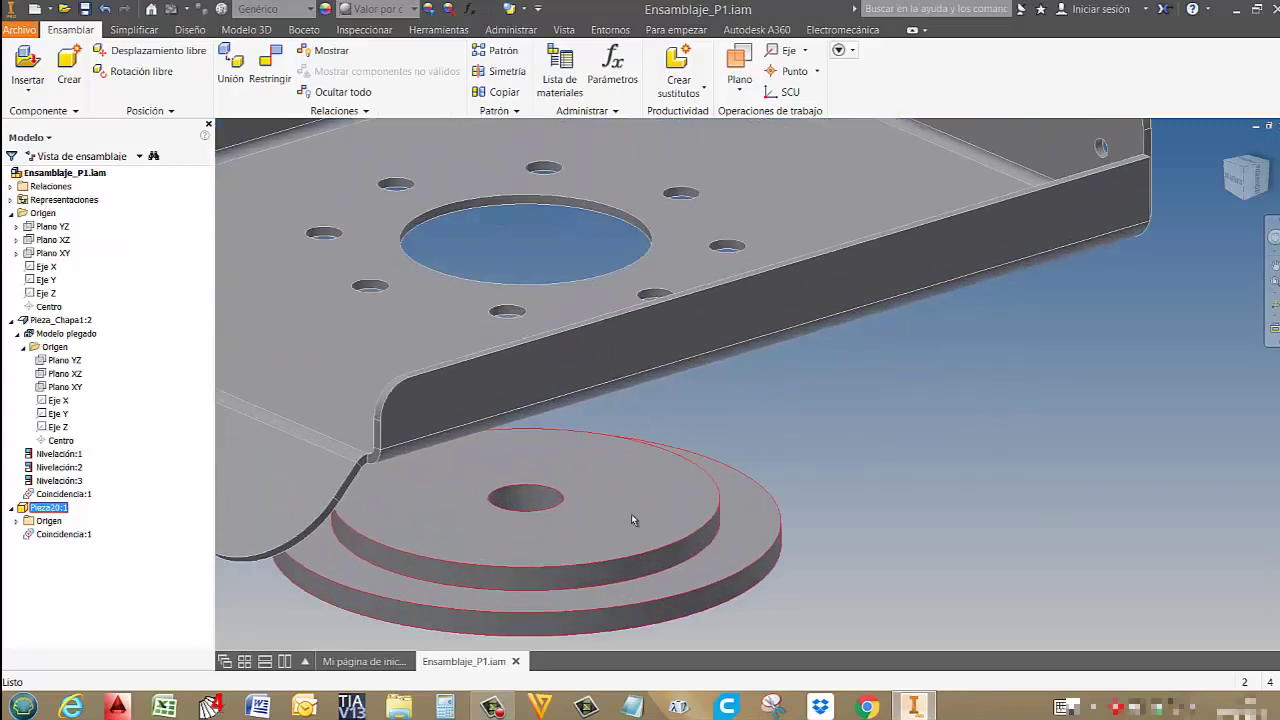
{"action": "left_click_drag", "start_coordinate": [631, 514], "coordinate": [618, 460]}
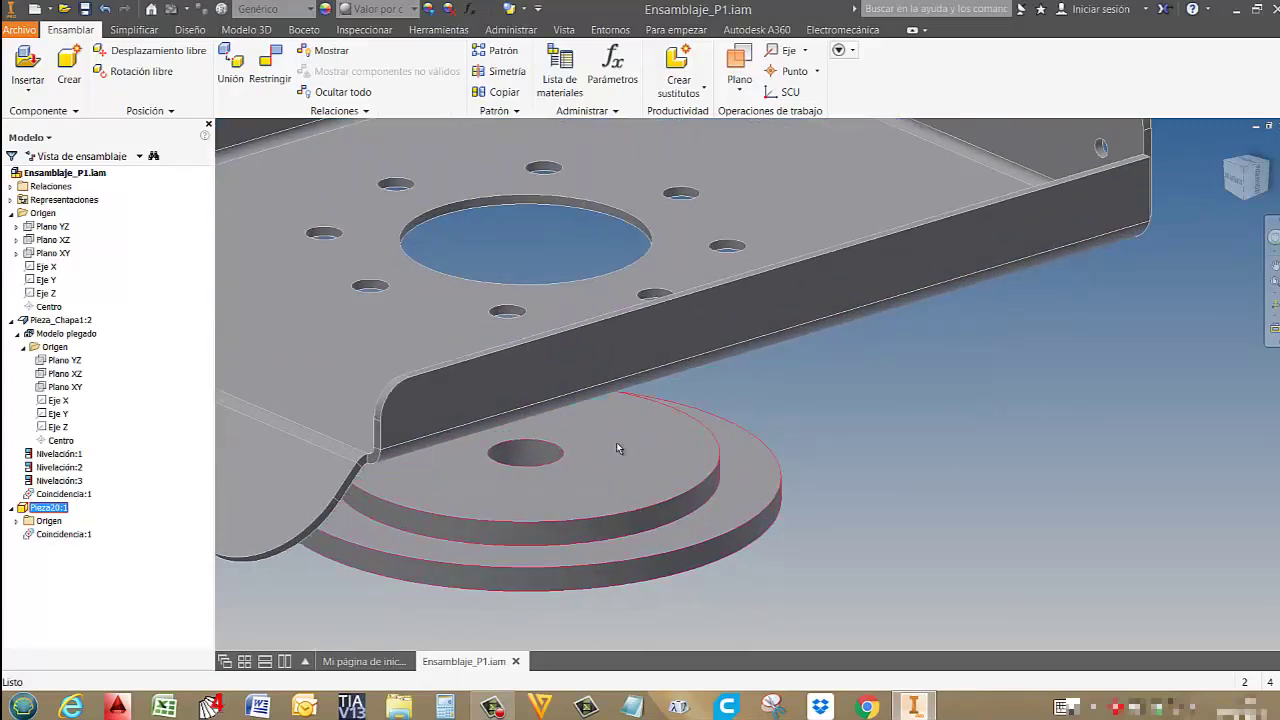
{"action": "scroll", "coordinate": [630, 447], "scroll_direction": "down", "scroll_amount": 5}
{"action": "left_click_drag", "start_coordinate": [664, 502], "coordinate": [704, 519]}
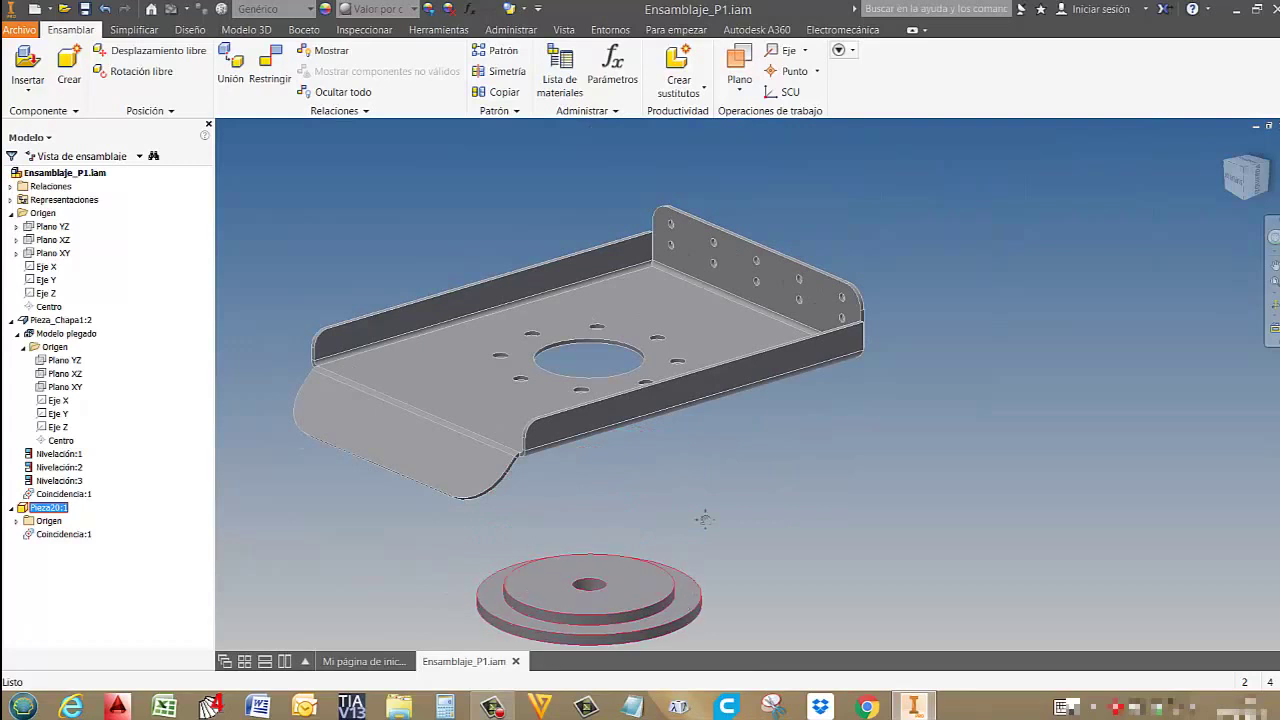
{"action": "middle_click_drag", "start_coordinate": [623, 620], "coordinate": [657, 418]}
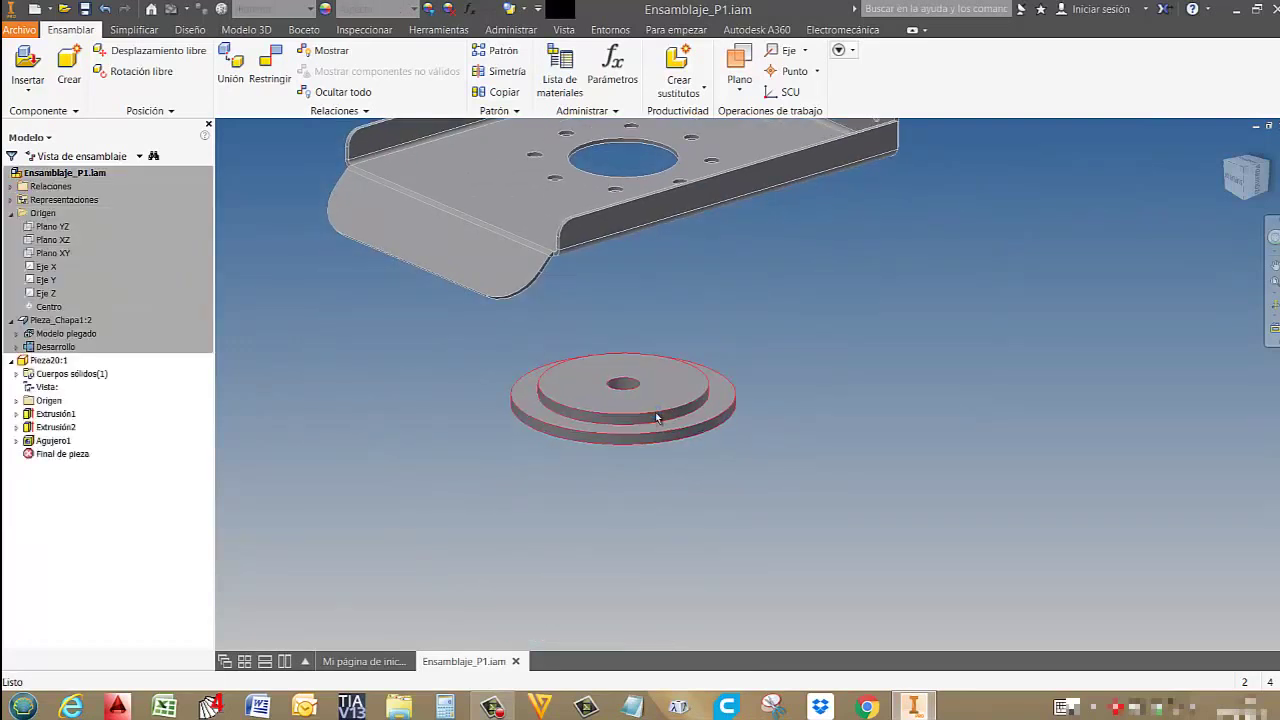
Add an off-centre hole in the raised face of the Pieza20 disc and return to the assembly.
{"action": "left_click", "coordinate": [405, 65]}
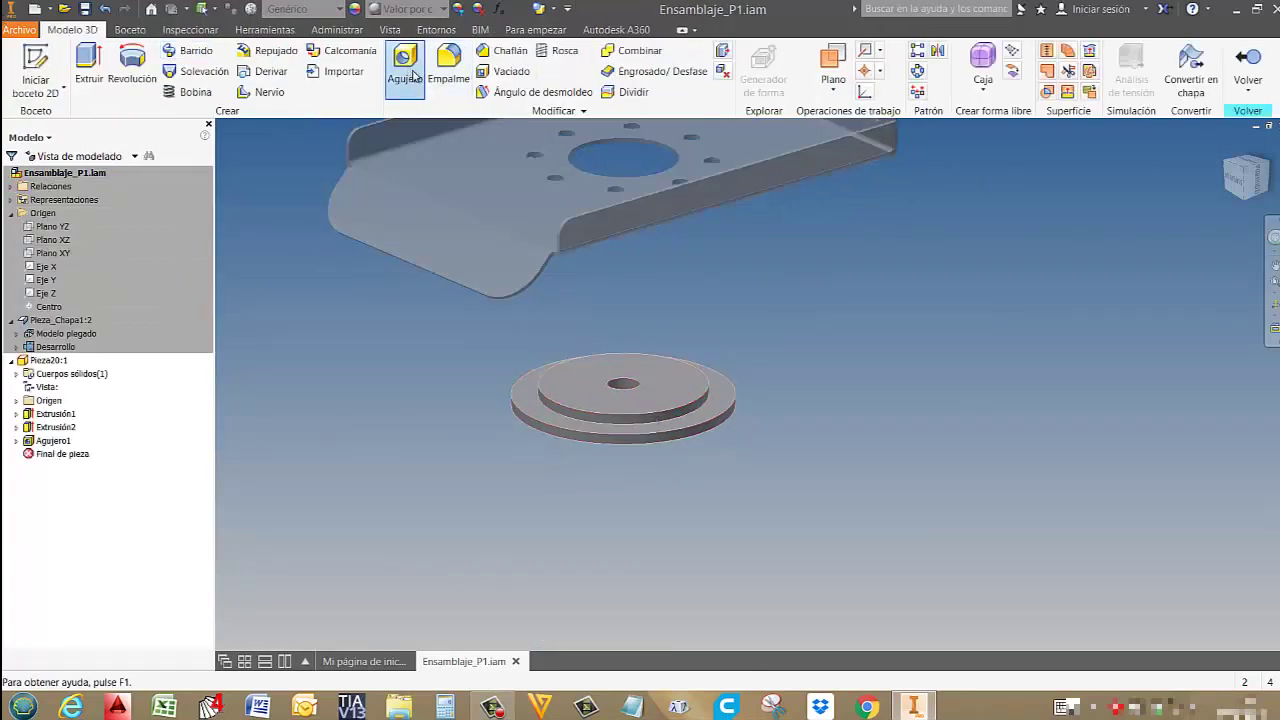
{"action": "left_click", "coordinate": [686, 405]}
{"action": "left_click", "coordinate": [697, 400]}
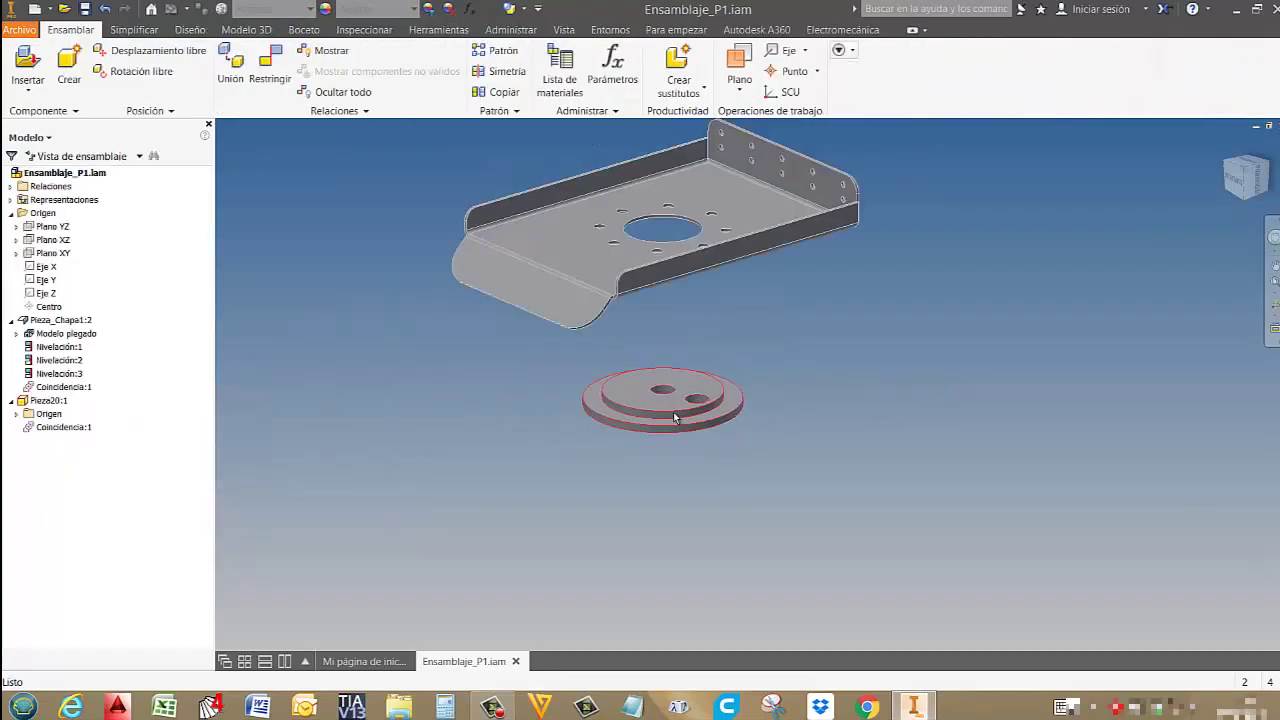
Slide the Pieza20 disc along its axis to above the plate, then lower it into the plate's large central hole.
{"action": "left_click_drag", "start_coordinate": [693, 423], "coordinate": [585, 162]}
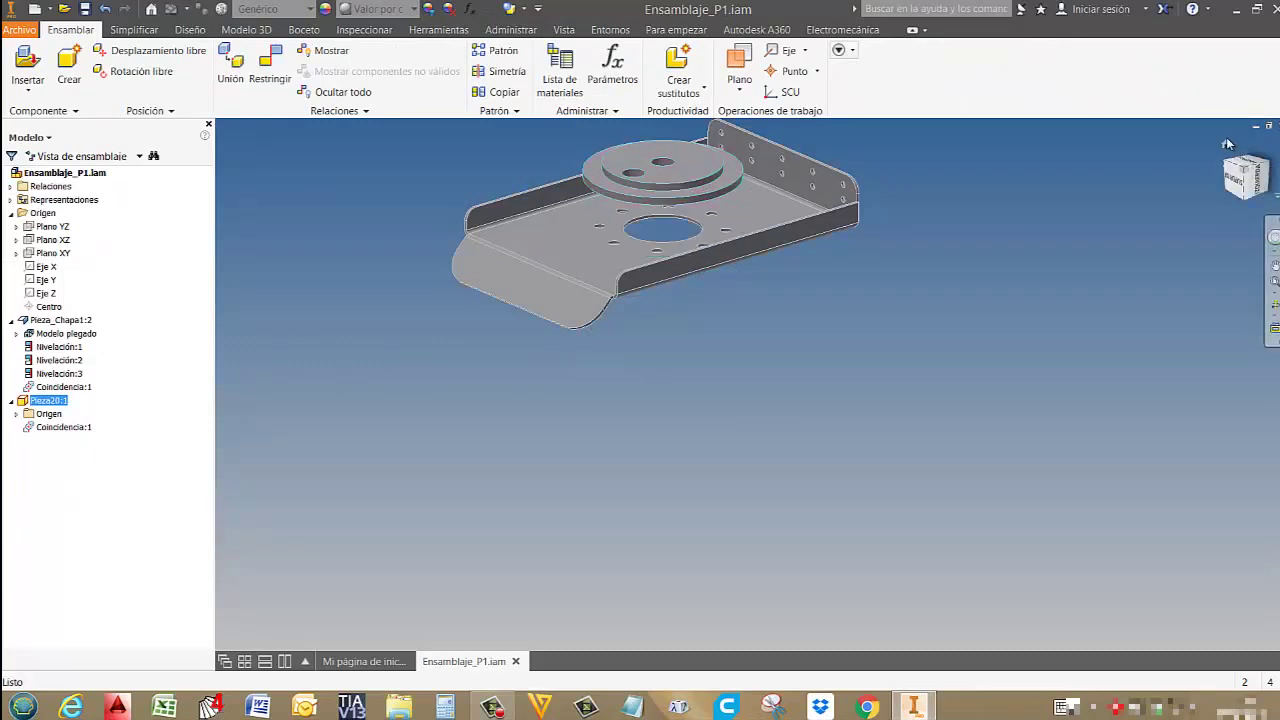
{"action": "left_click", "coordinate": [1230, 148]}
{"action": "scroll", "coordinate": [811, 388], "scroll_direction": "down", "scroll_amount": 4}
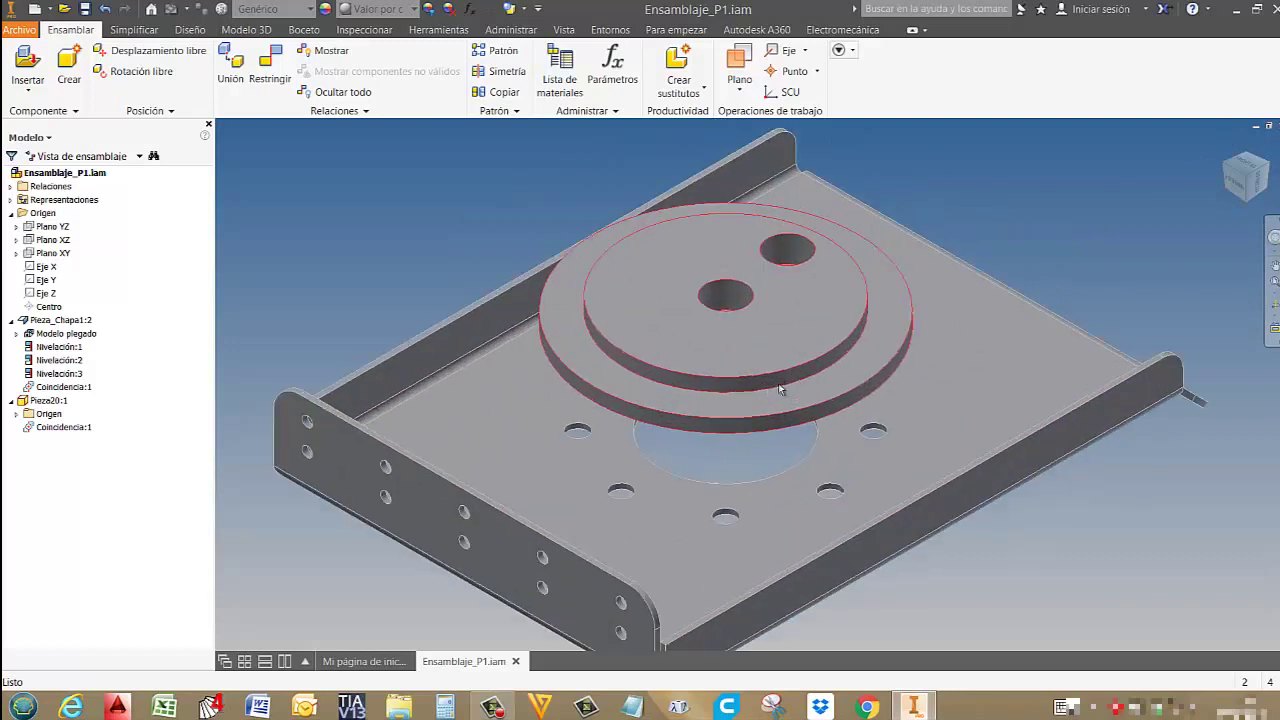
{"action": "left_click_drag", "start_coordinate": [780, 386], "coordinate": [762, 532]}
{"action": "scroll", "coordinate": [830, 402], "scroll_direction": "up", "scroll_amount": 3}
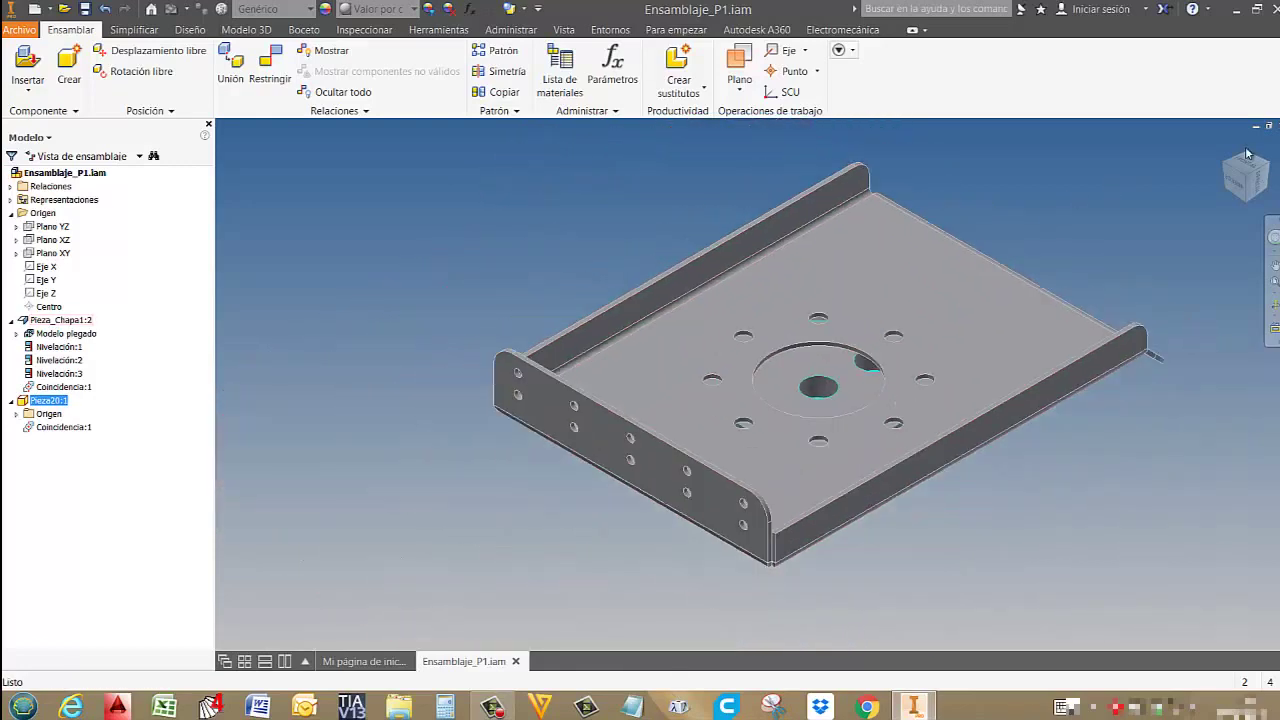
Pull the Pieza20 disc down along its axis to below the plate's rounded flange, and rotate it about that axis.
{"action": "left_click", "coordinate": [1248, 158]}
{"action": "left_click", "coordinate": [1245, 157]}
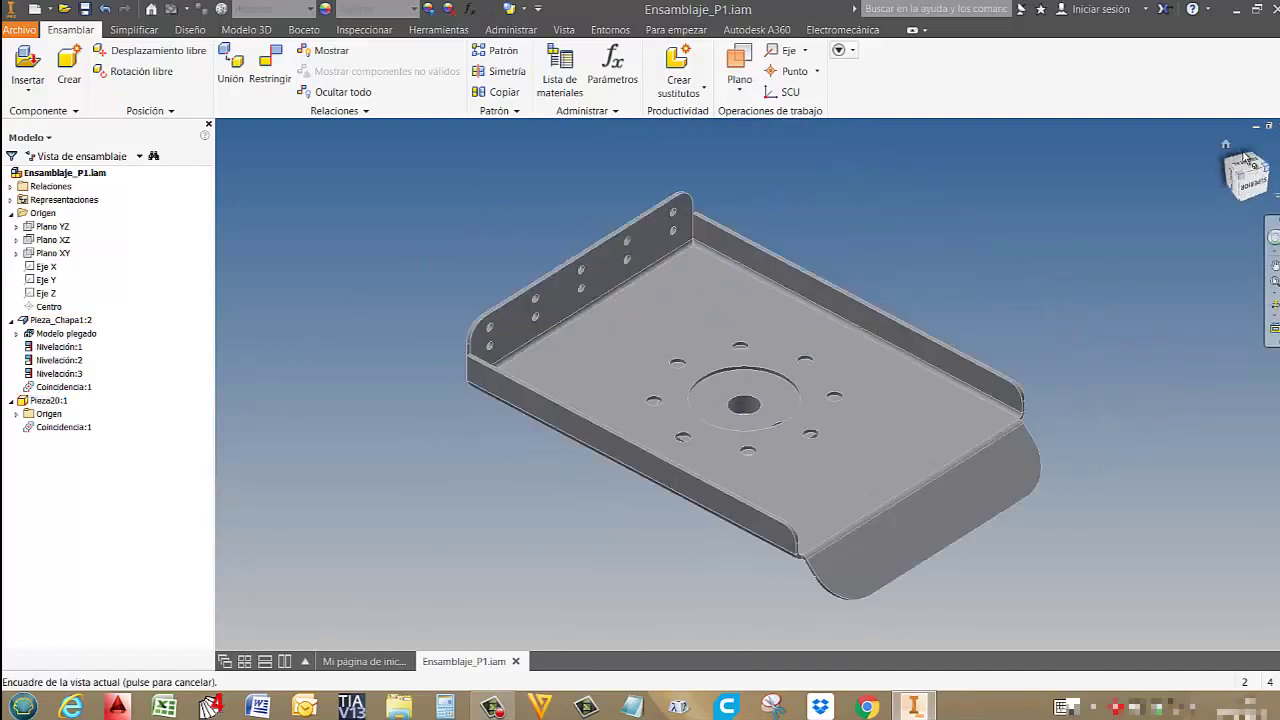
{"action": "scroll", "coordinate": [804, 409], "scroll_direction": "down", "scroll_amount": 2}
{"action": "middle_click_drag", "start_coordinate": [811, 393], "coordinate": [853, 148]}
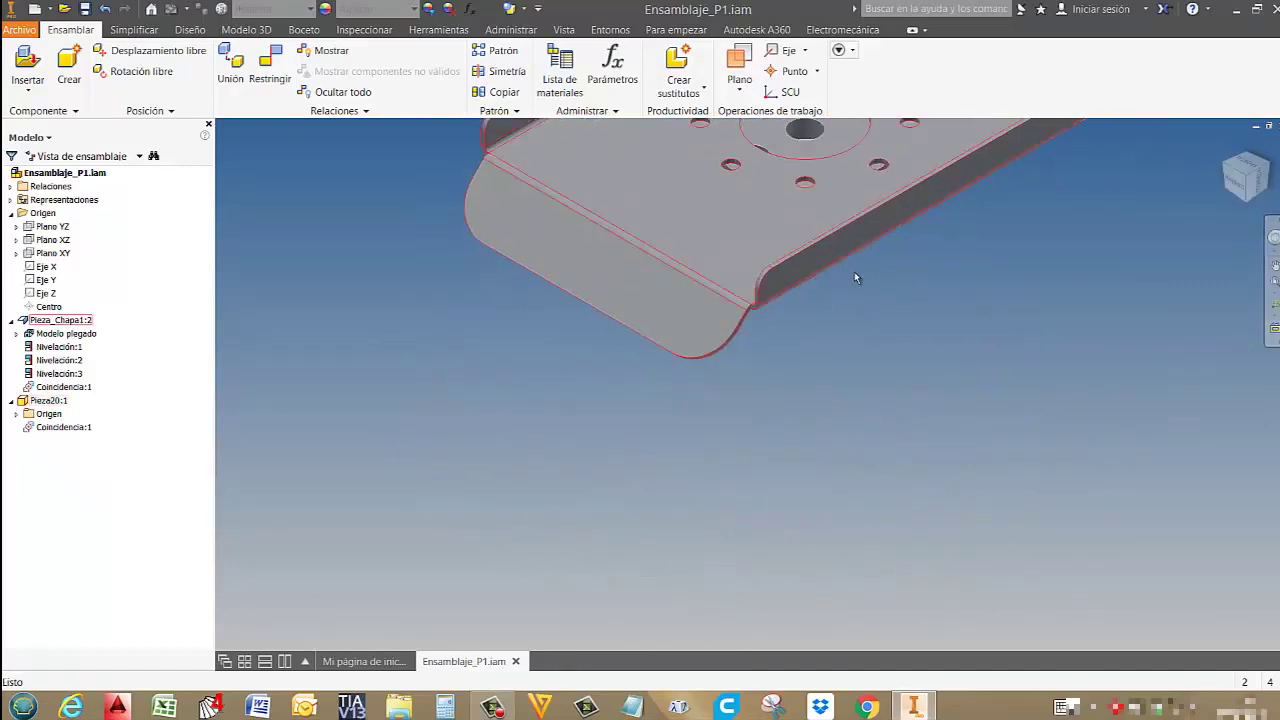
{"action": "scroll", "coordinate": [854, 273], "scroll_direction": "up", "scroll_amount": 2}
{"action": "middle_click_drag", "start_coordinate": [855, 277], "coordinate": [766, 504]}
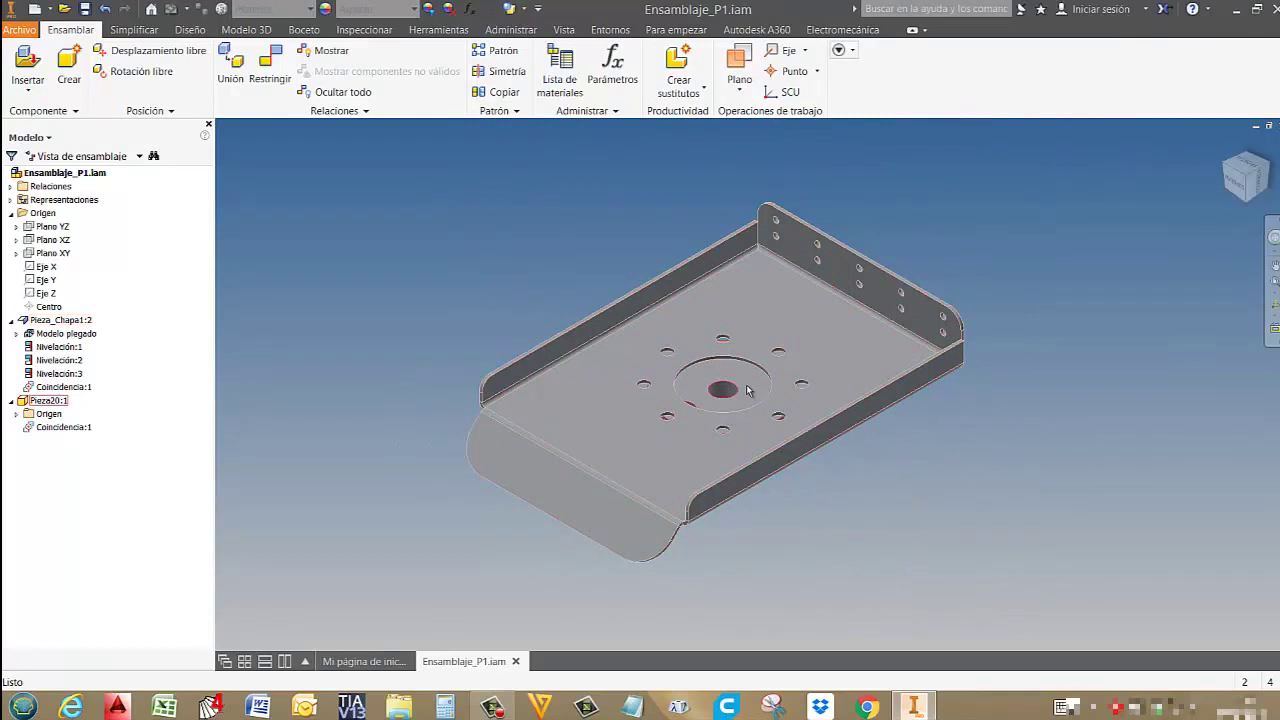
{"action": "left_click_drag", "start_coordinate": [753, 389], "coordinate": [893, 636]}
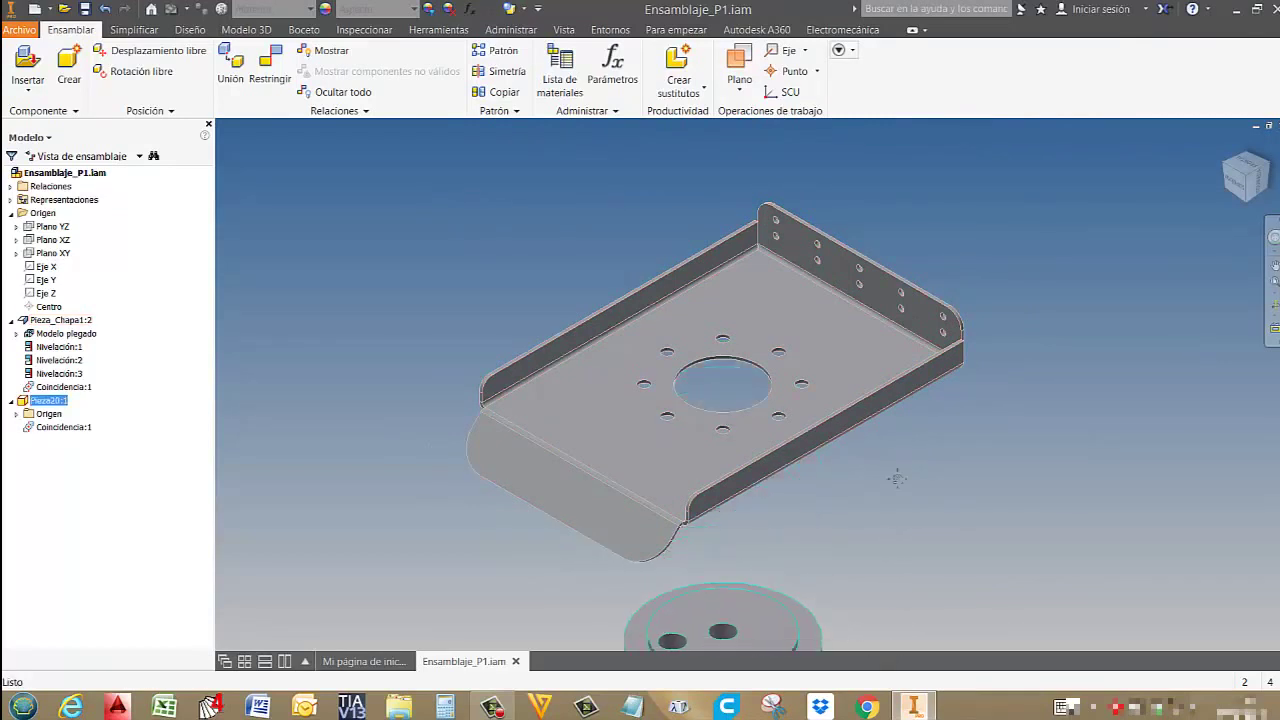
{"action": "middle_click_drag", "start_coordinate": [894, 477], "coordinate": [898, 210]}
{"action": "middle_click_drag", "start_coordinate": [913, 335], "coordinate": [893, 555]}
{"action": "key", "text": "c"}
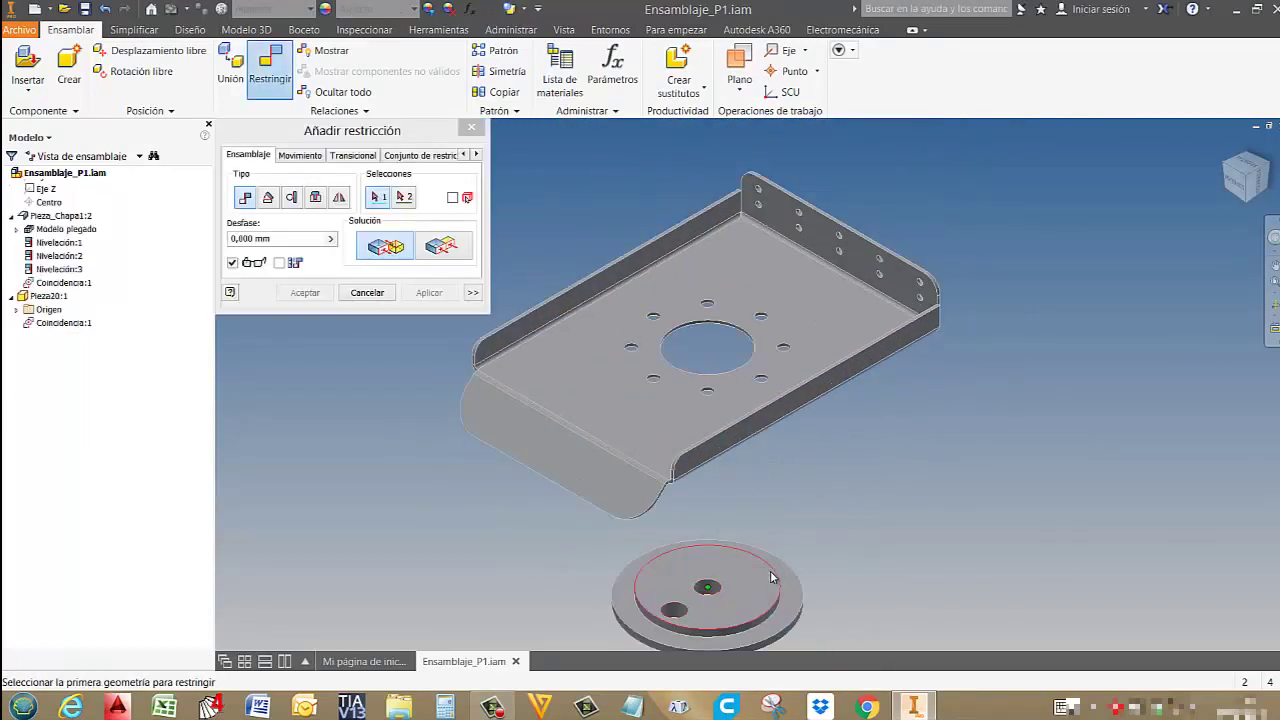
{"action": "left_click_drag", "start_coordinate": [751, 622], "coordinate": [783, 596]}
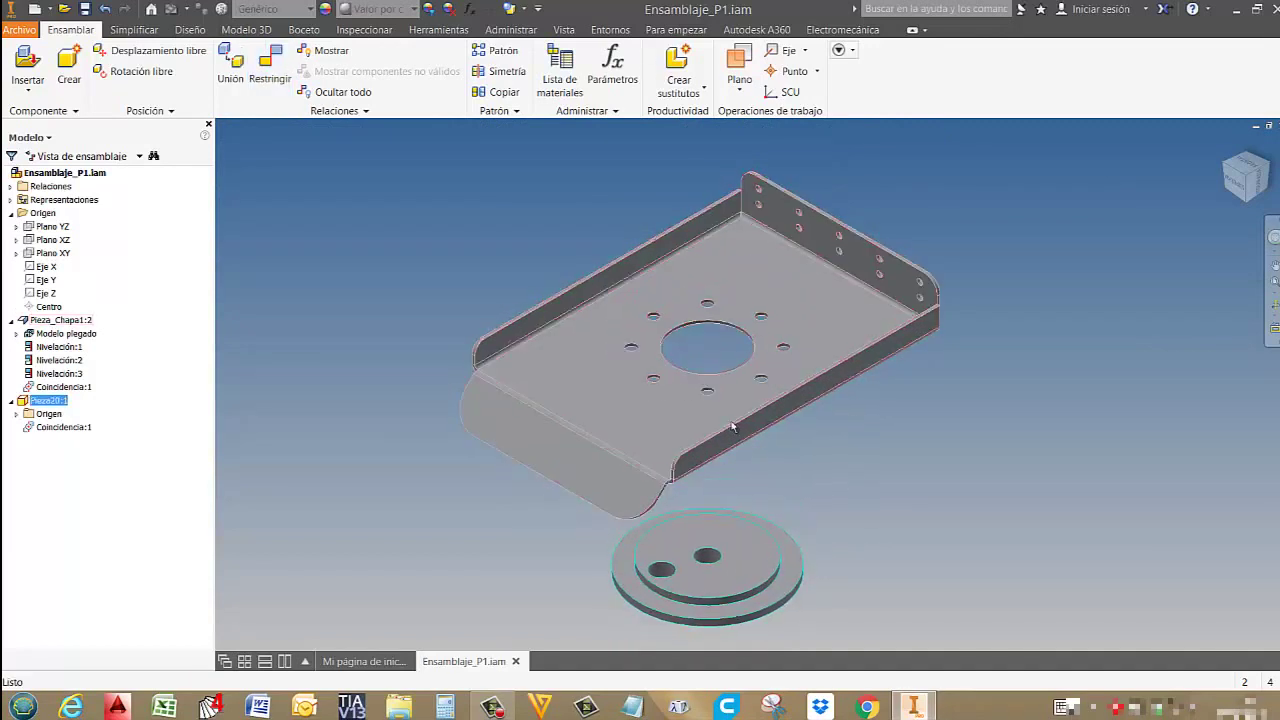
Open the Pieza20 disc for in-place editing and delete its off-centre hole Agujero2 and its centre hole Agujero1.
{"action": "middle_click_drag", "start_coordinate": [815, 498], "coordinate": [811, 424]}
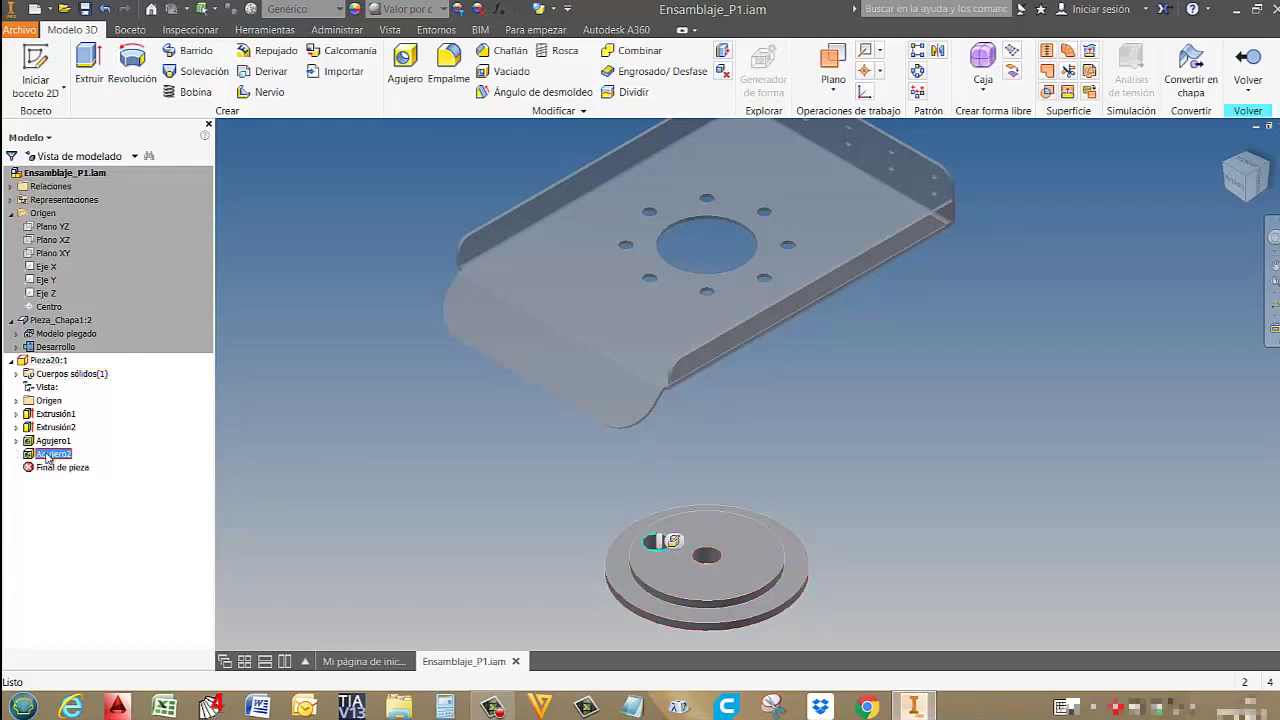
{"action": "right_click", "coordinate": [47, 456]}
{"action": "left_click", "coordinate": [80, 478]}
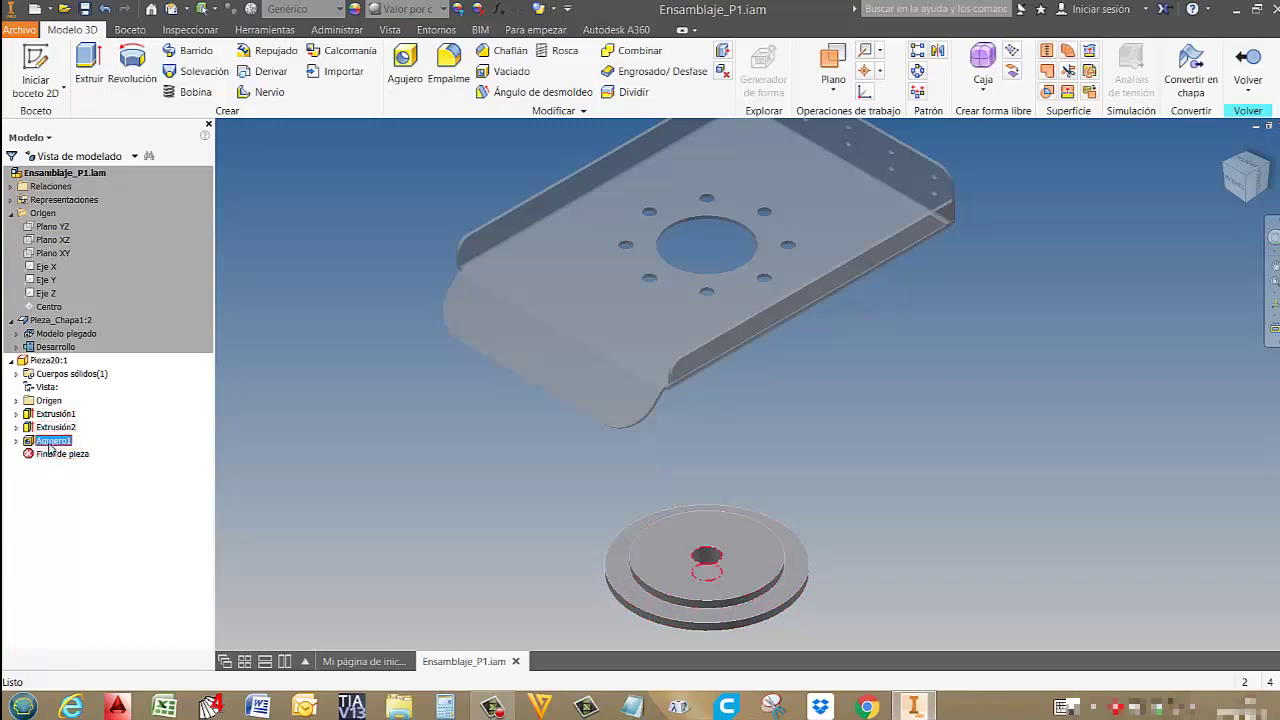
{"action": "right_click", "coordinate": [49, 447]}
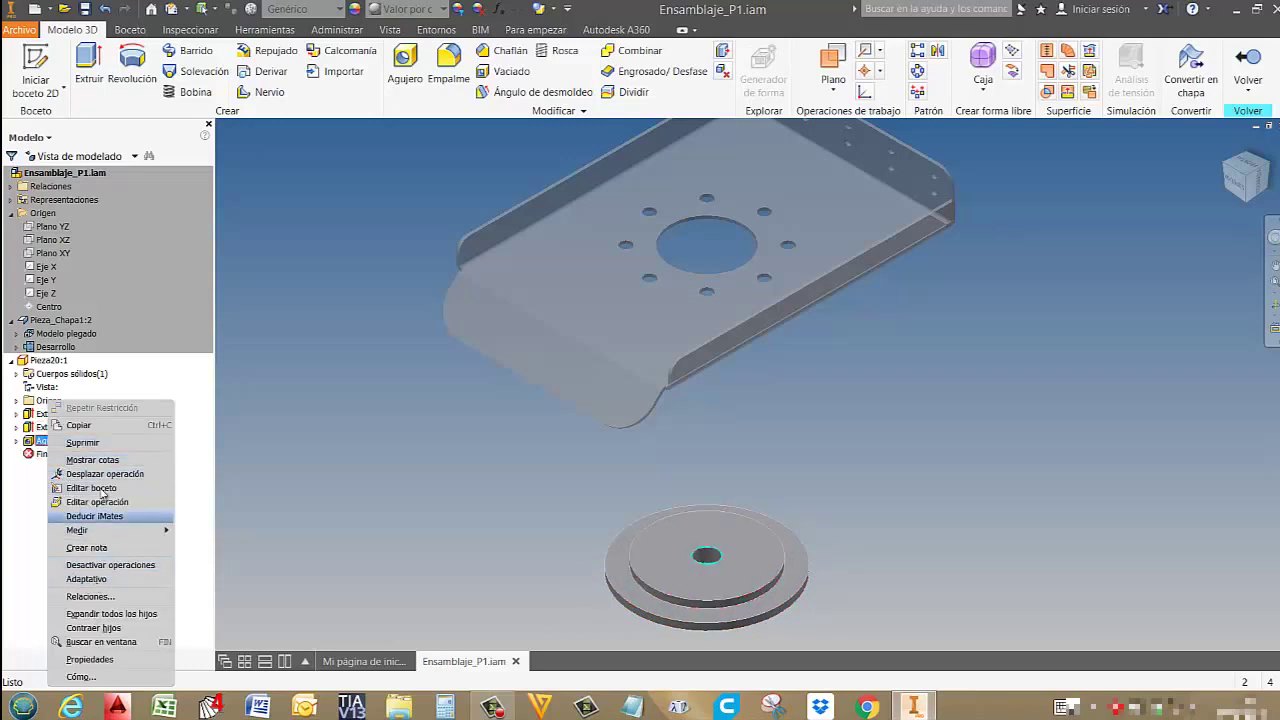
{"action": "left_click", "coordinate": [84, 442]}
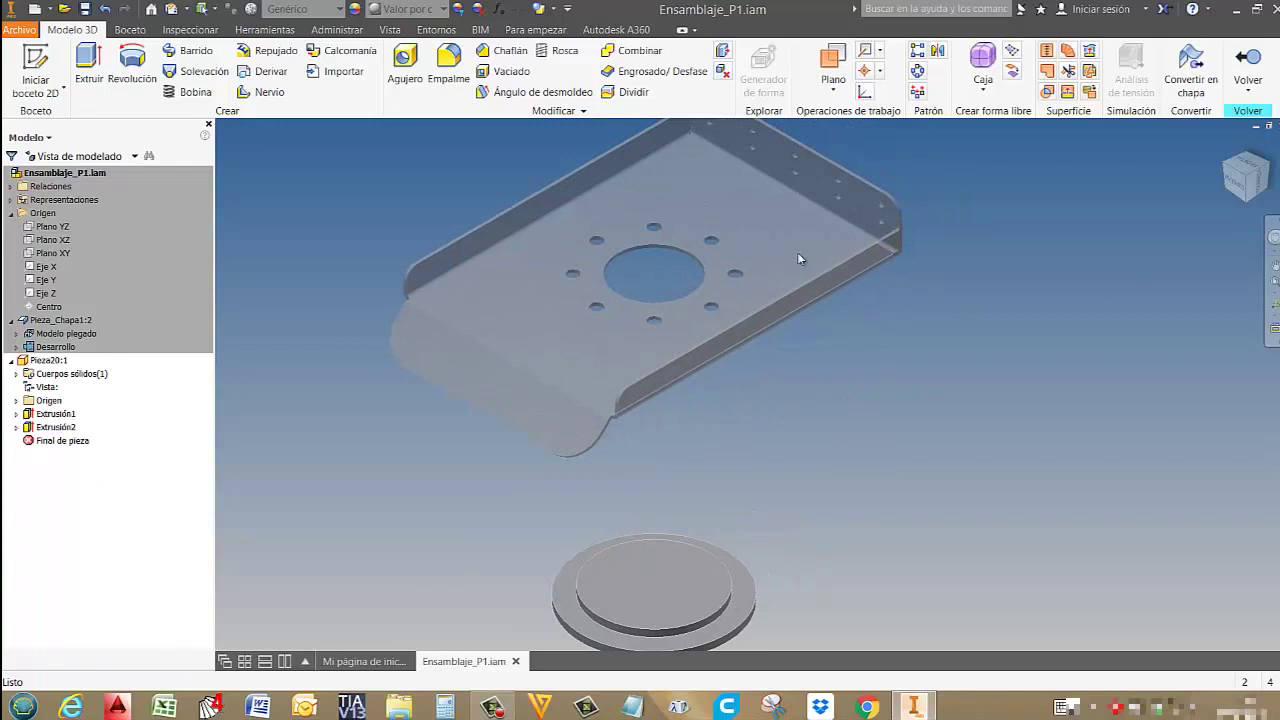
Measure the diameter of the plate's large central hole.
{"action": "right_click", "coordinate": [371, 206]}
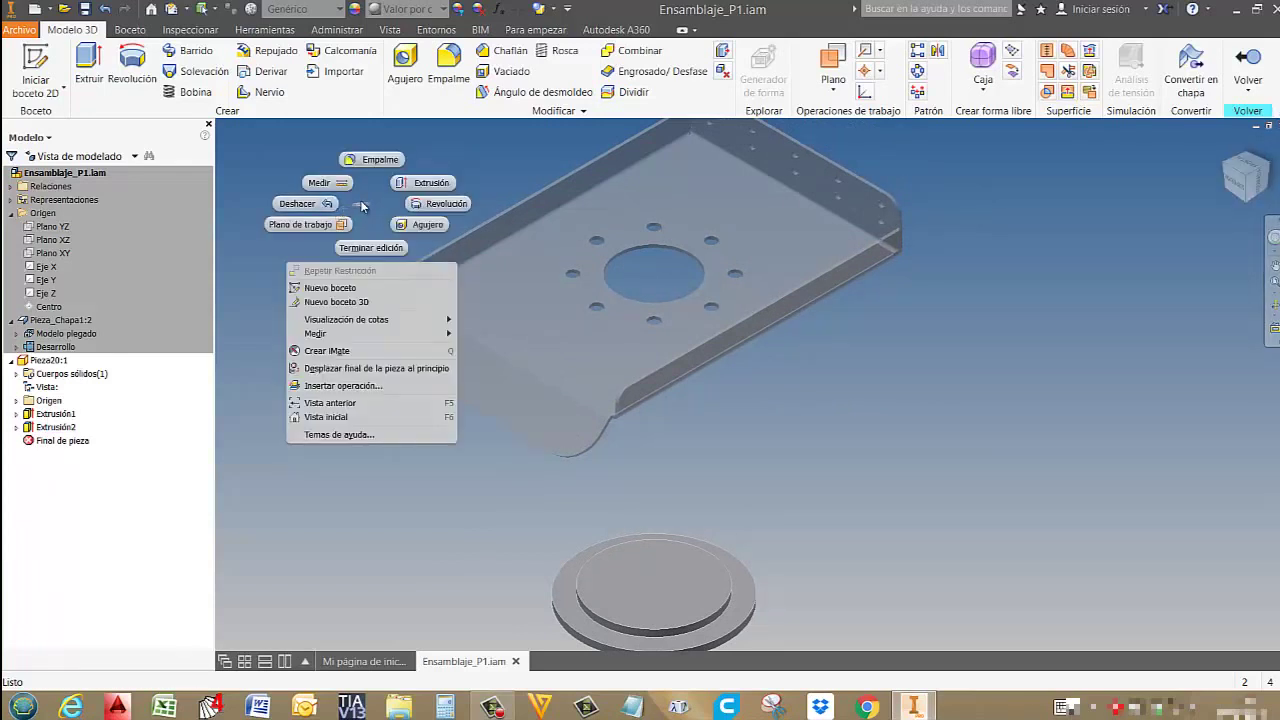
{"action": "right_click", "coordinate": [1052, 387]}
{"action": "right_click", "coordinate": [1025, 381]}
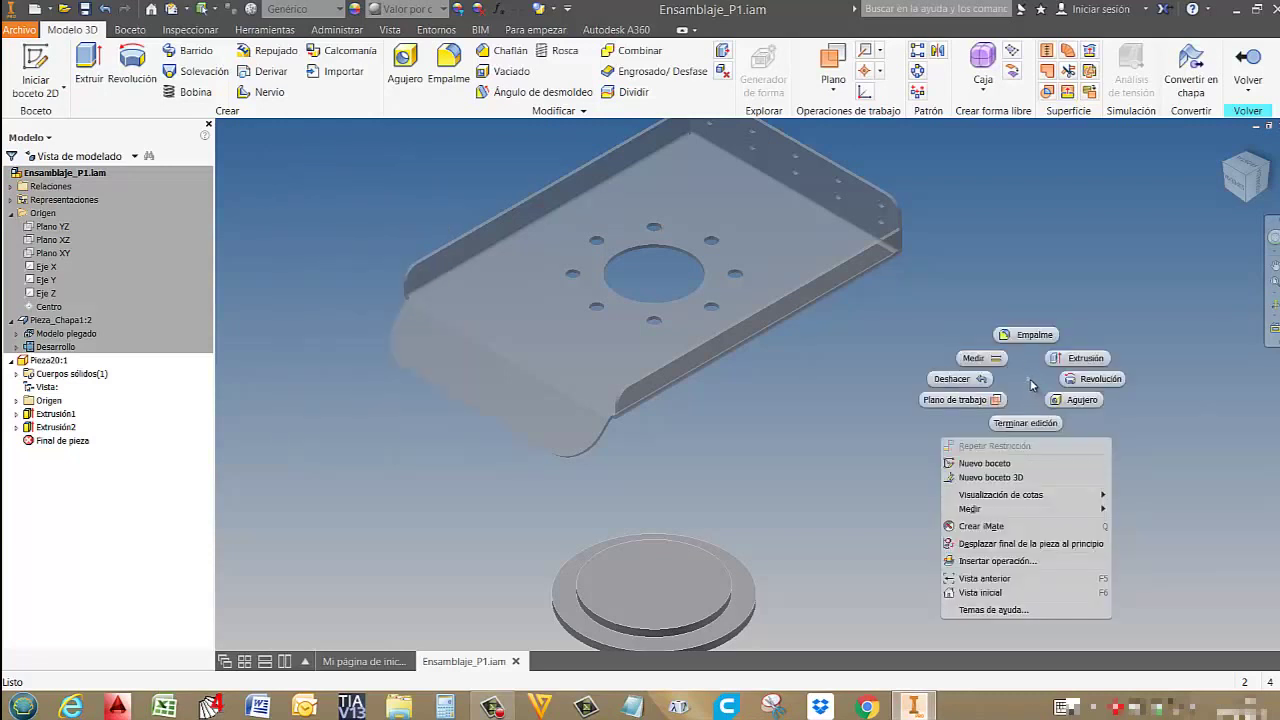
{"action": "left_click", "coordinate": [997, 361]}
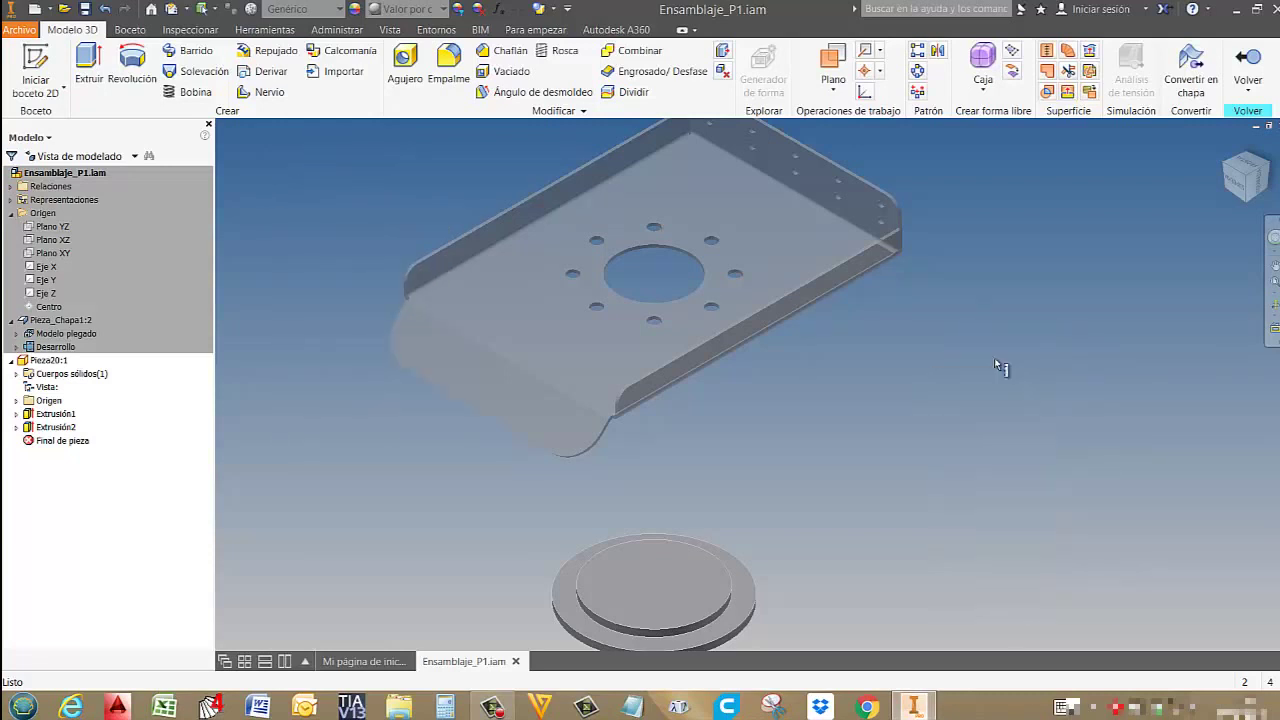
{"action": "scroll", "coordinate": [705, 272], "scroll_direction": "up", "scroll_amount": 6}
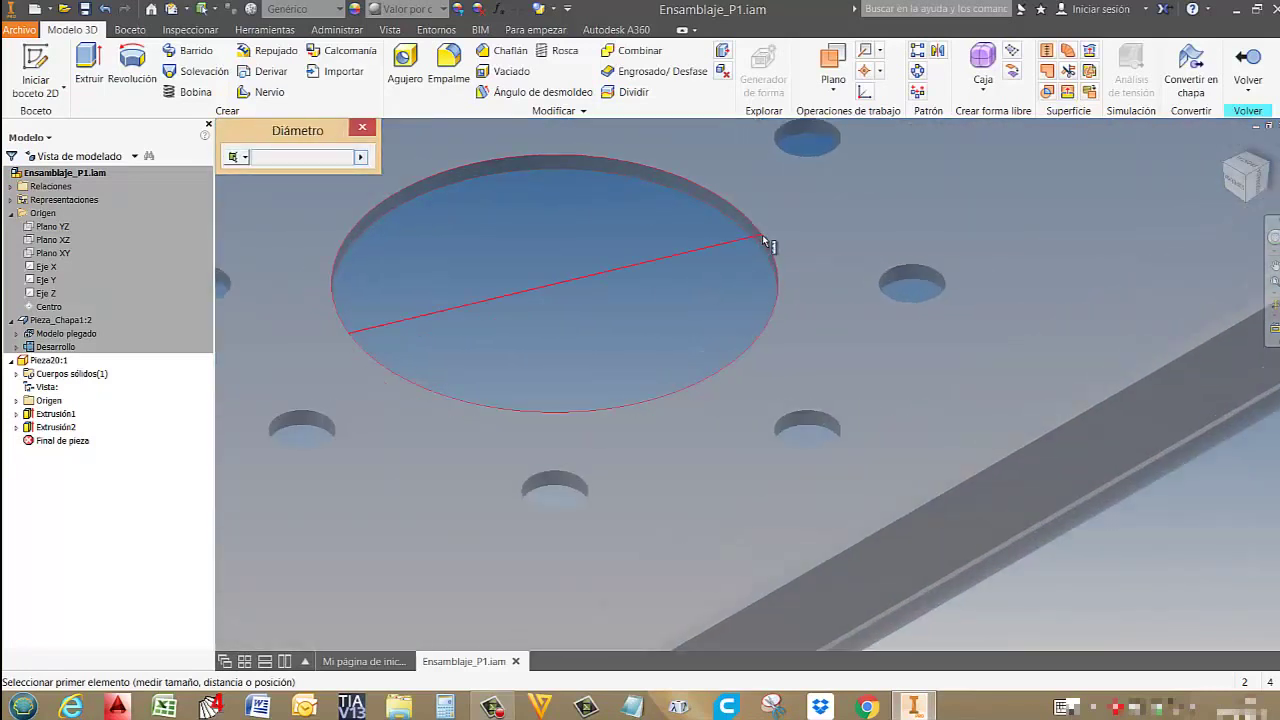
{"action": "left_click", "coordinate": [762, 241]}
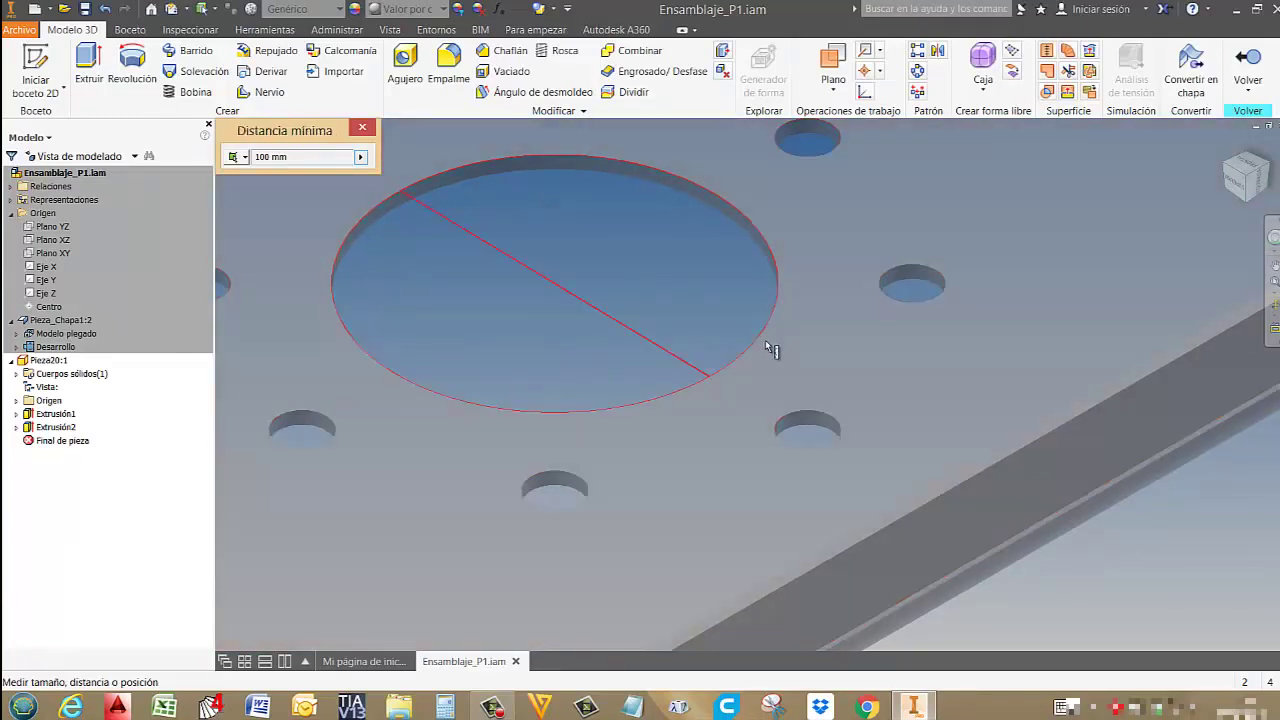
{"action": "scroll", "coordinate": [767, 343], "scroll_direction": "down", "scroll_amount": 8}
{"action": "middle_click_drag", "start_coordinate": [860, 464], "coordinate": [833, 308]}
{"action": "scroll", "coordinate": [833, 308], "scroll_direction": "down", "scroll_amount": 1}
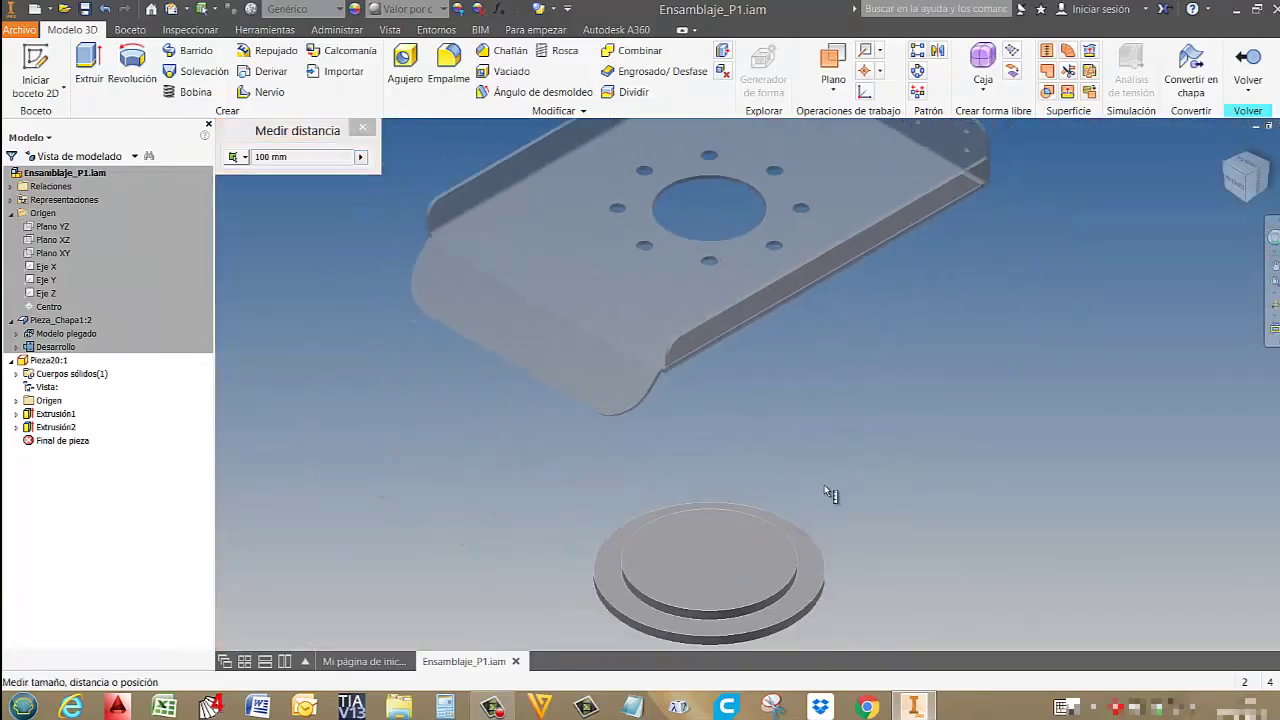
{"action": "middle_click_drag", "start_coordinate": [824, 484], "coordinate": [811, 426]}
{"action": "key", "text": "Escape"}
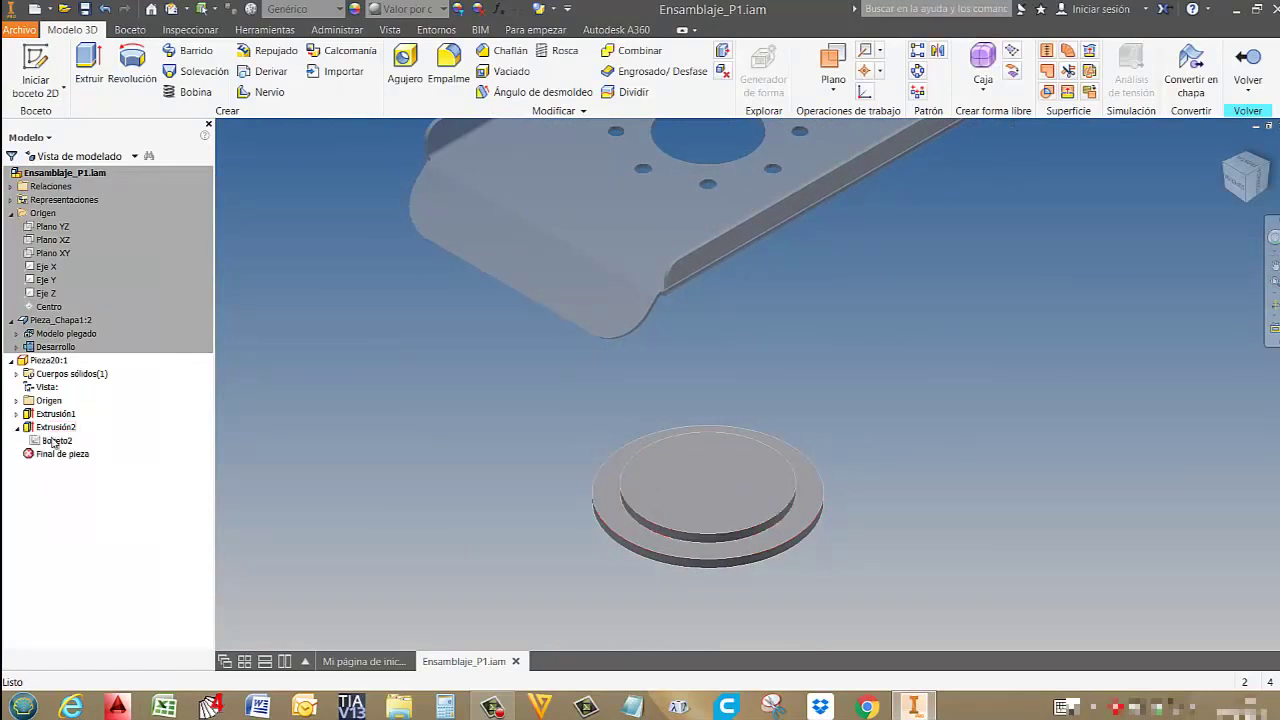
Edit Boceto2 of Extrusión2 and dimension its circle to match the diameter of the plate's large central hole.
{"action": "double_click", "coordinate": [55, 441]}
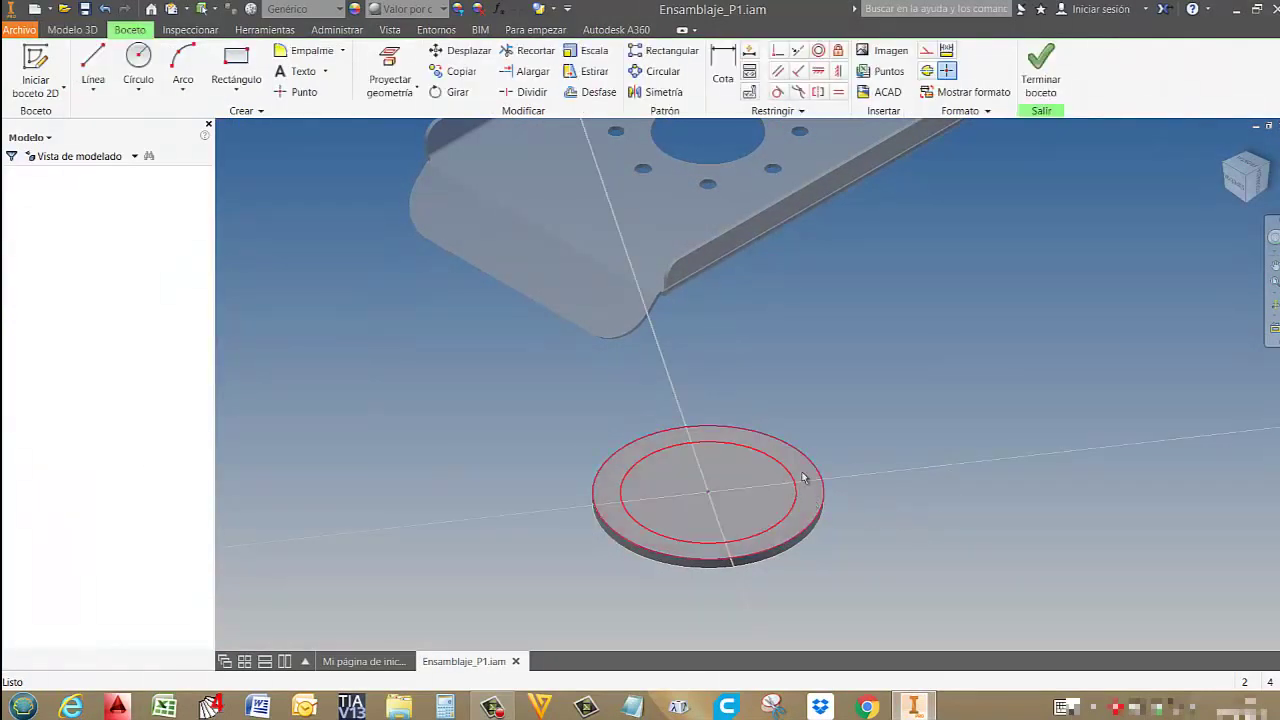
{"action": "left_click", "coordinate": [722, 70]}
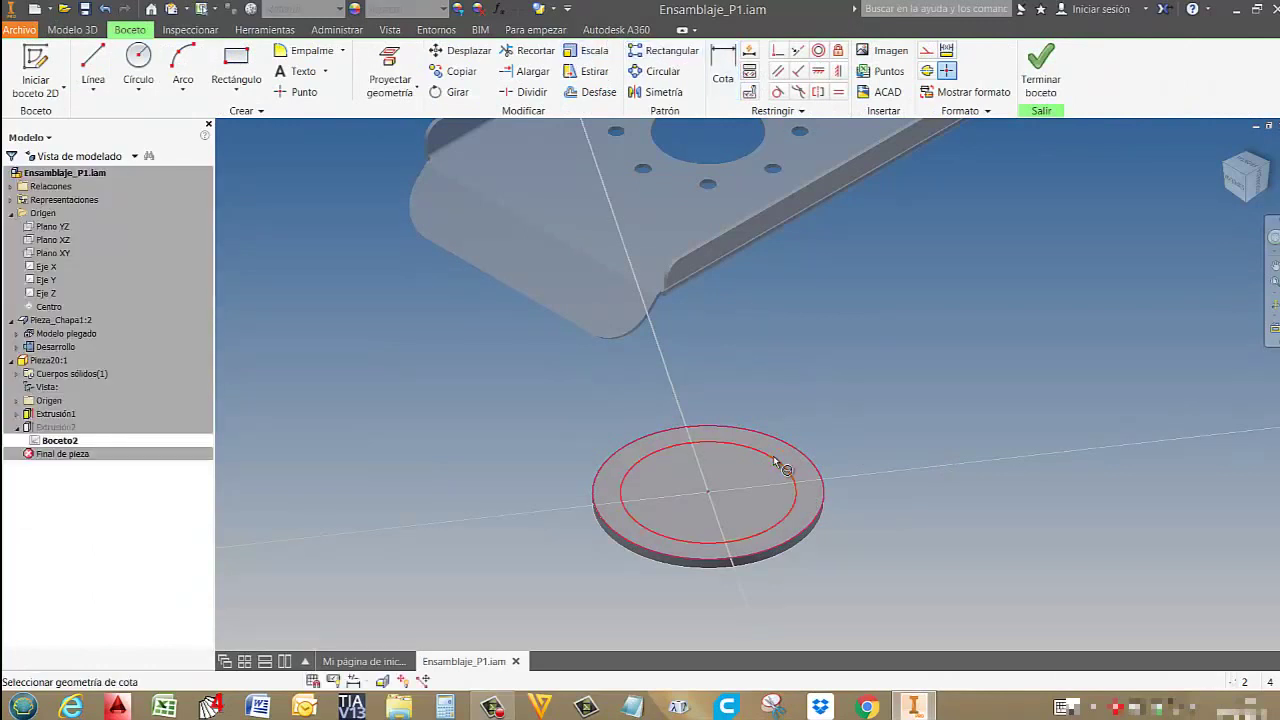
{"action": "left_click", "coordinate": [847, 408]}
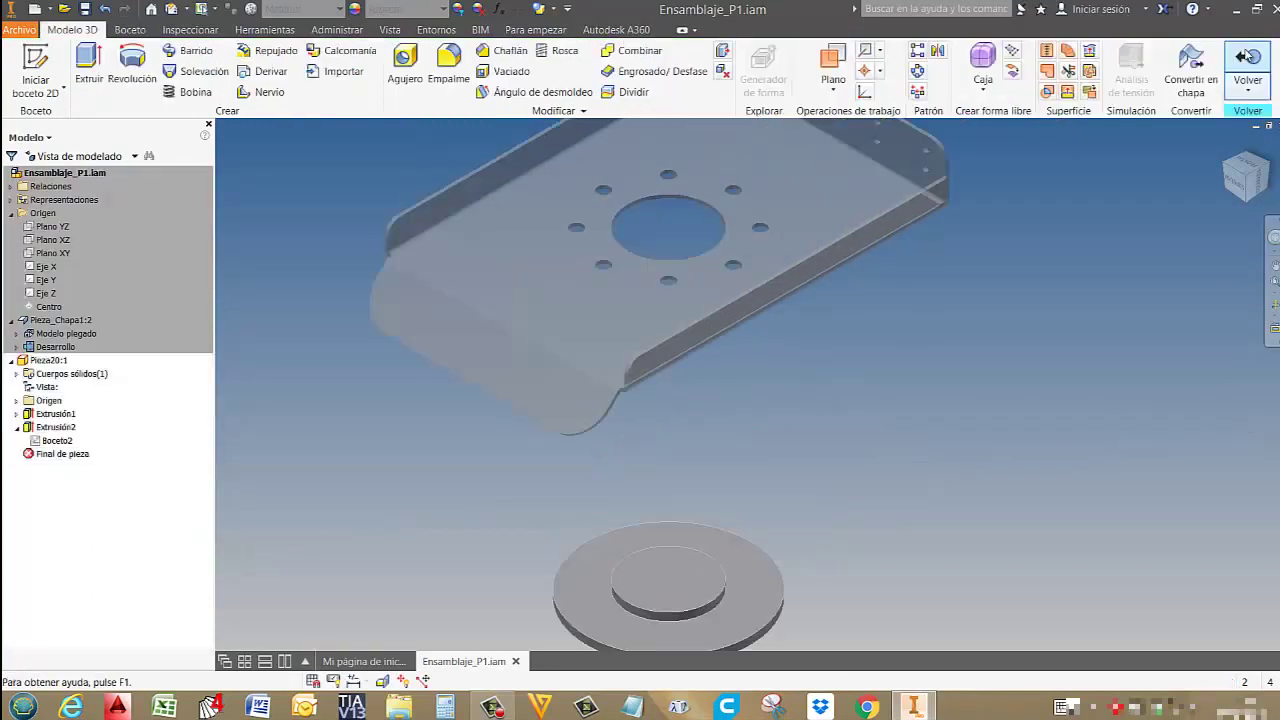
Return to the assembly, accepting the update errors, and delete the broken Coincidencia:1 constraint.
{"action": "left_click", "coordinate": [1248, 62]}
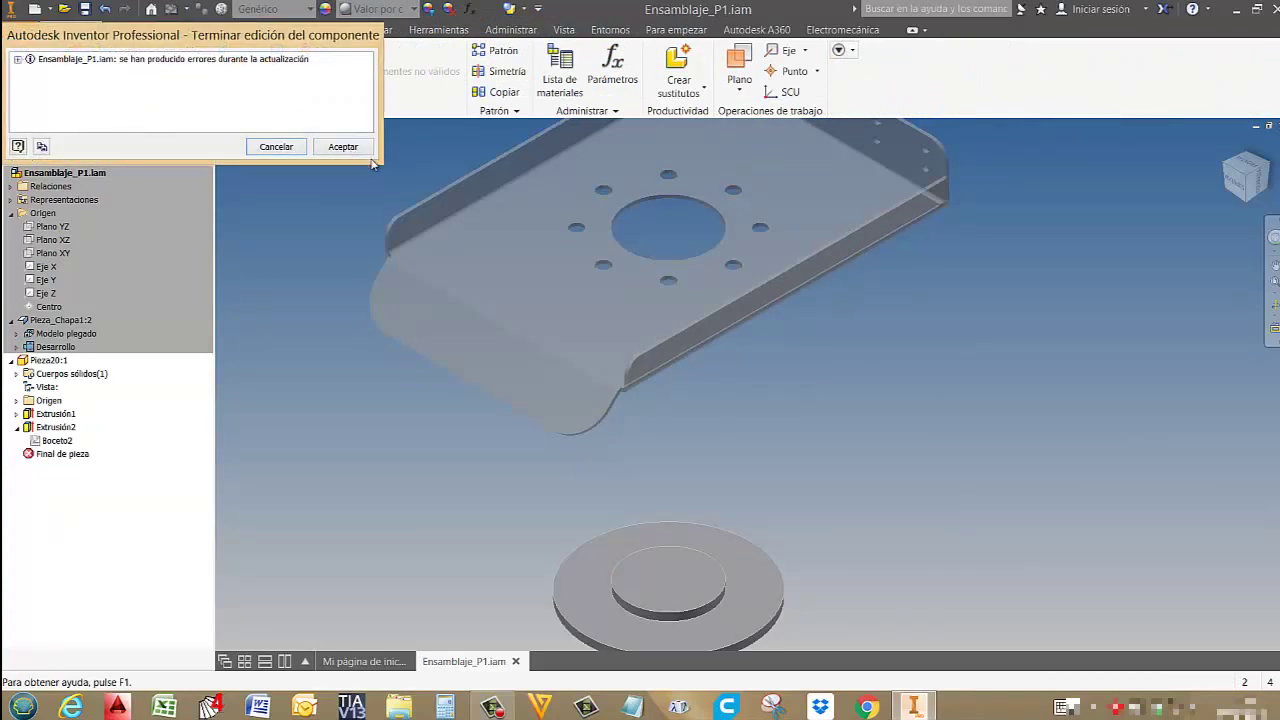
{"action": "left_click", "coordinate": [343, 147]}
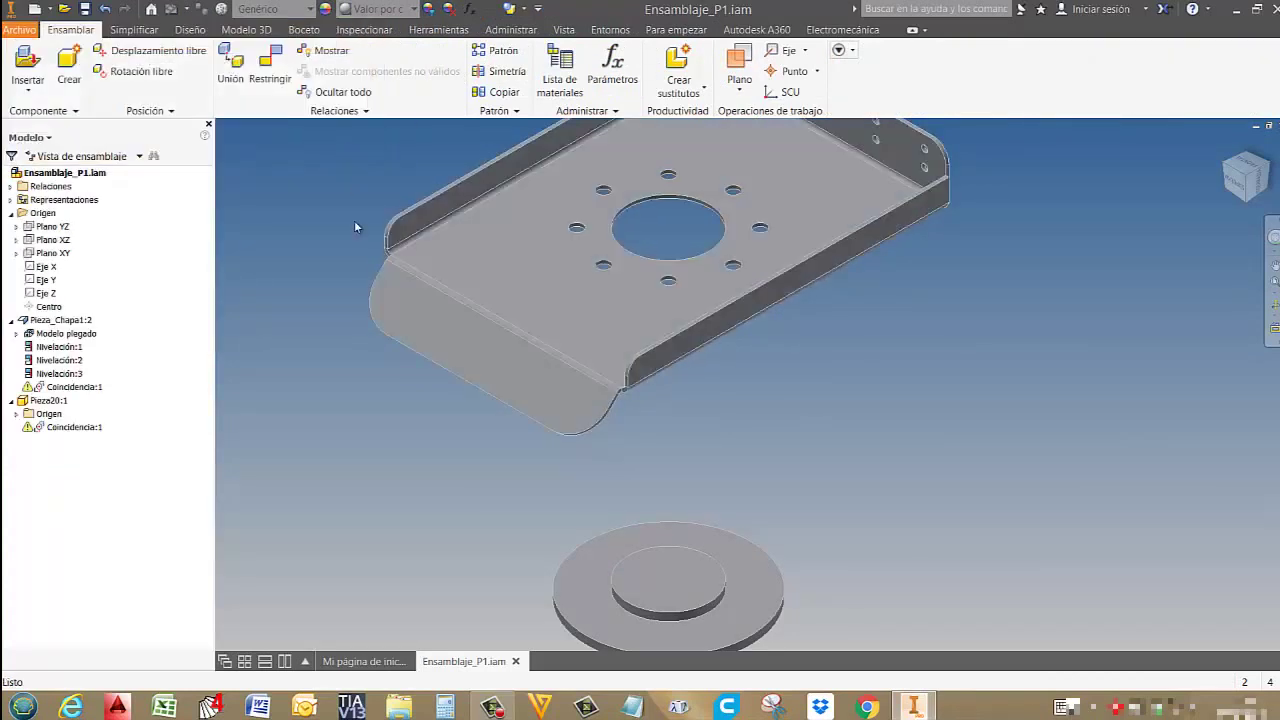
{"action": "right_click", "coordinate": [55, 387]}
{"action": "left_click", "coordinate": [82, 408]}
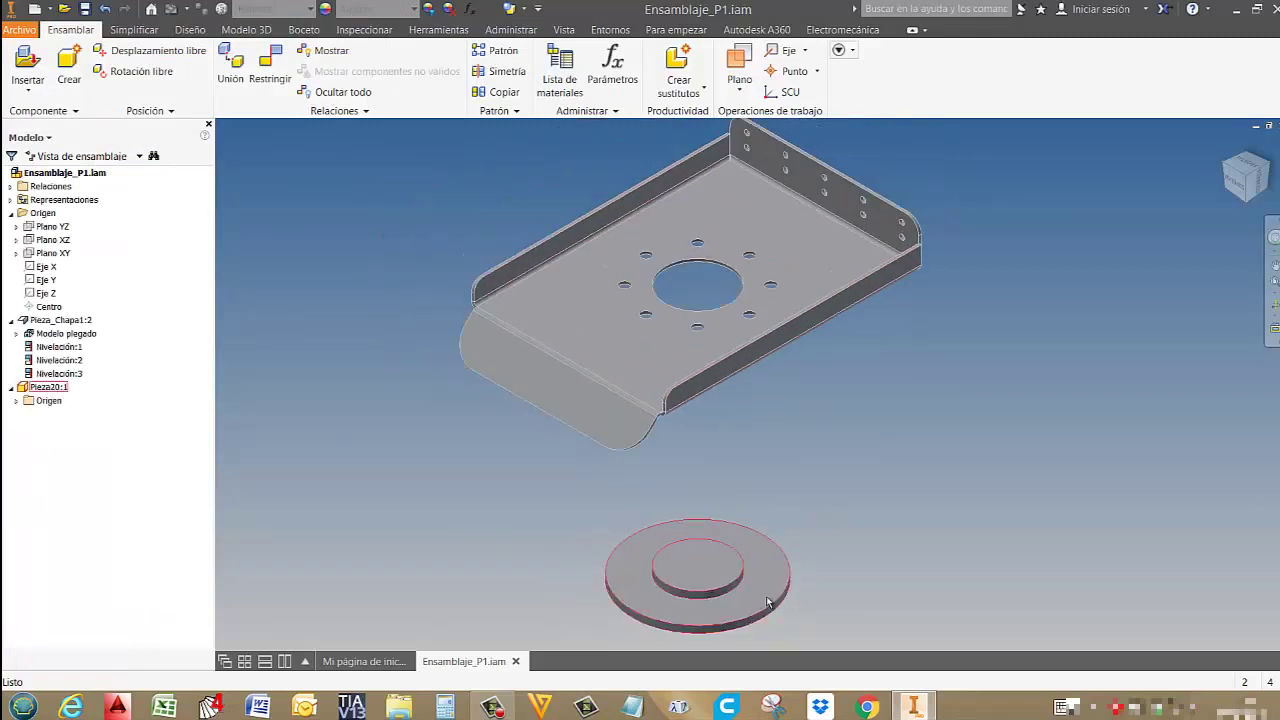
Add a Coincidencia constraint with 0,000 mm offset between the axes of the disc's raised boss and the plate's large central hole.
{"action": "left_click", "coordinate": [278, 68]}
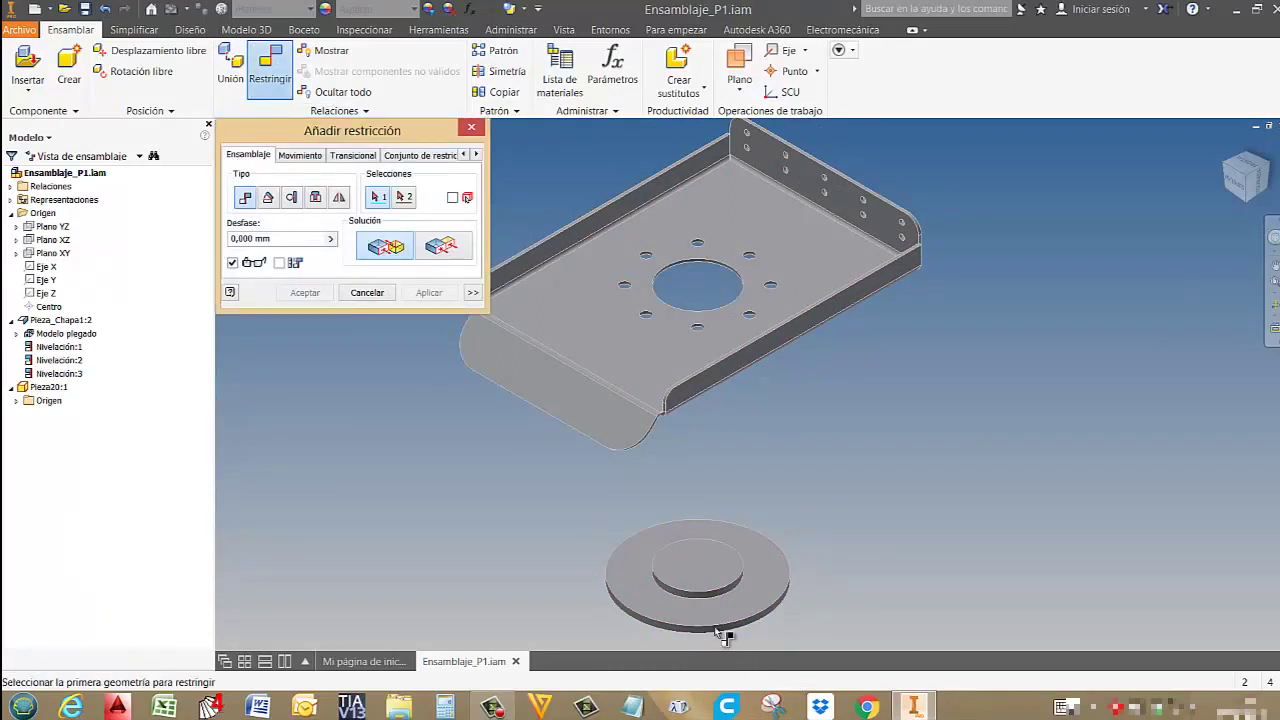
{"action": "scroll", "coordinate": [726, 634], "scroll_direction": "up", "scroll_amount": 3}
{"action": "left_click", "coordinate": [724, 574]}
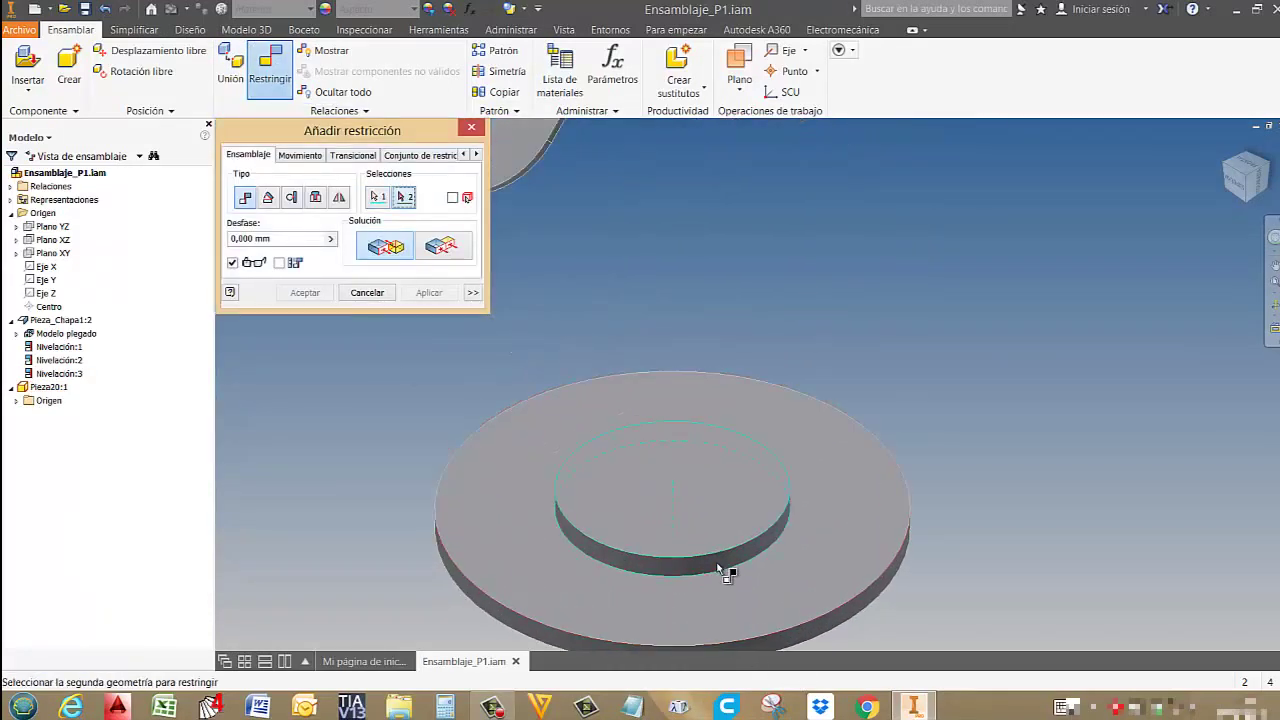
{"action": "scroll", "coordinate": [730, 580], "scroll_direction": "down", "scroll_amount": 4}
{"action": "scroll", "coordinate": [718, 302], "scroll_direction": "up", "scroll_amount": 6}
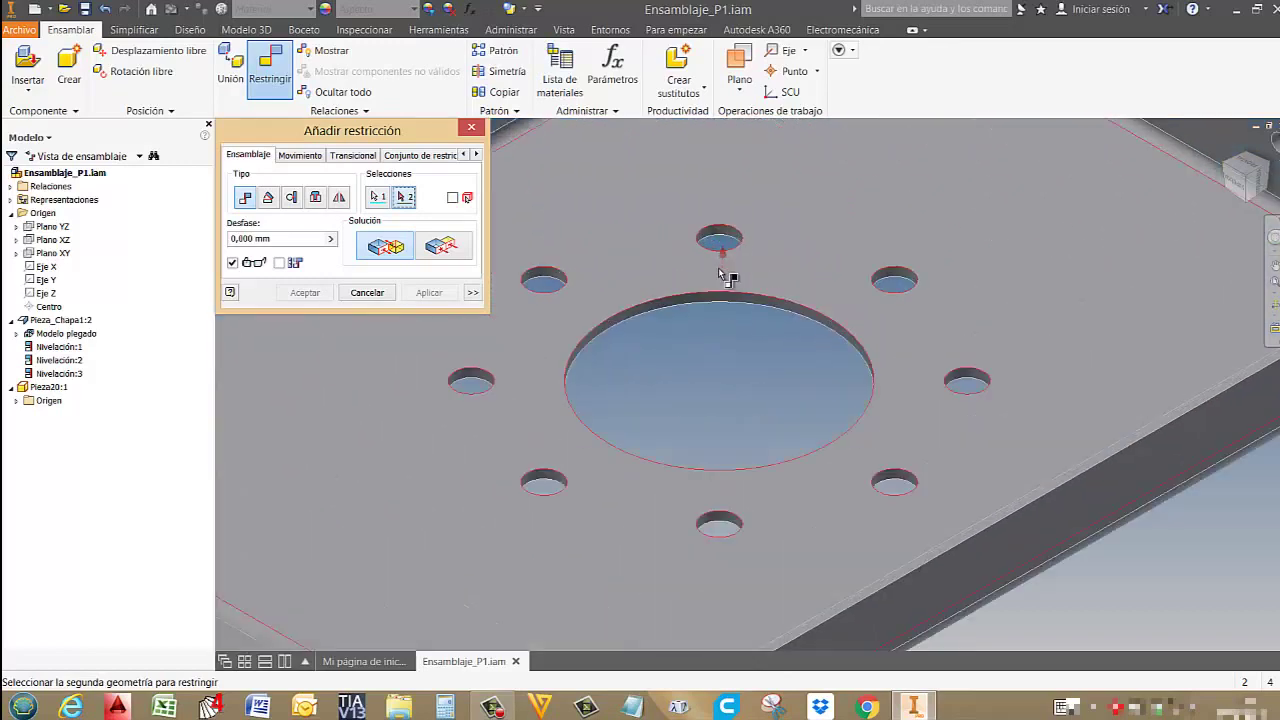
{"action": "left_click", "coordinate": [748, 339]}
{"action": "scroll", "coordinate": [744, 336], "scroll_direction": "down", "scroll_amount": 6}
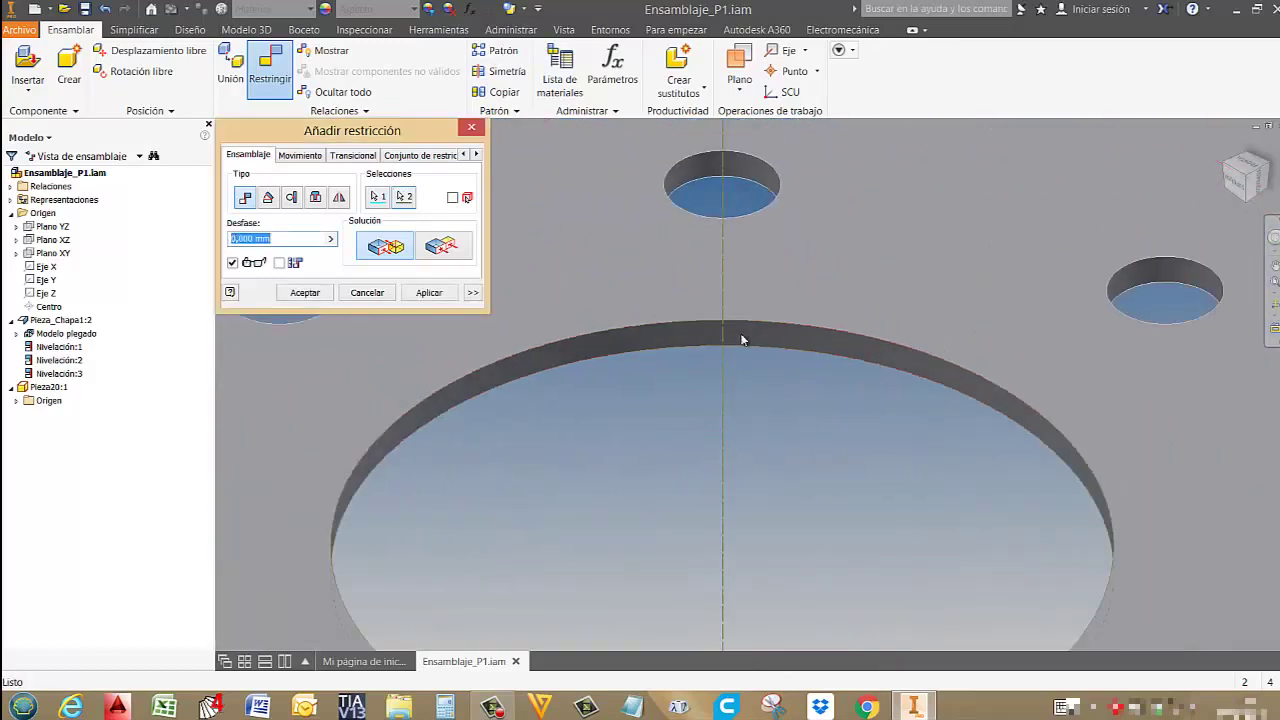
{"action": "left_click", "coordinate": [429, 292]}
{"action": "scroll", "coordinate": [580, 311], "scroll_direction": "down", "scroll_amount": 6}
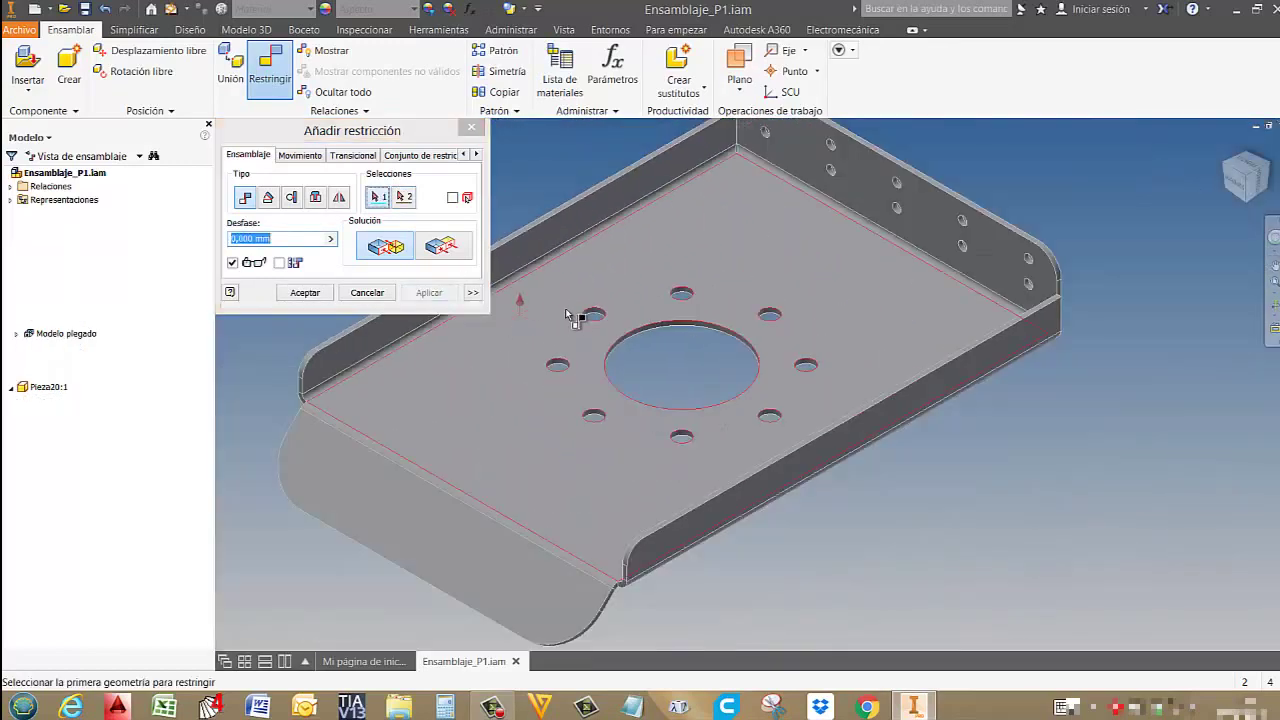
{"action": "key", "text": "Escape"}
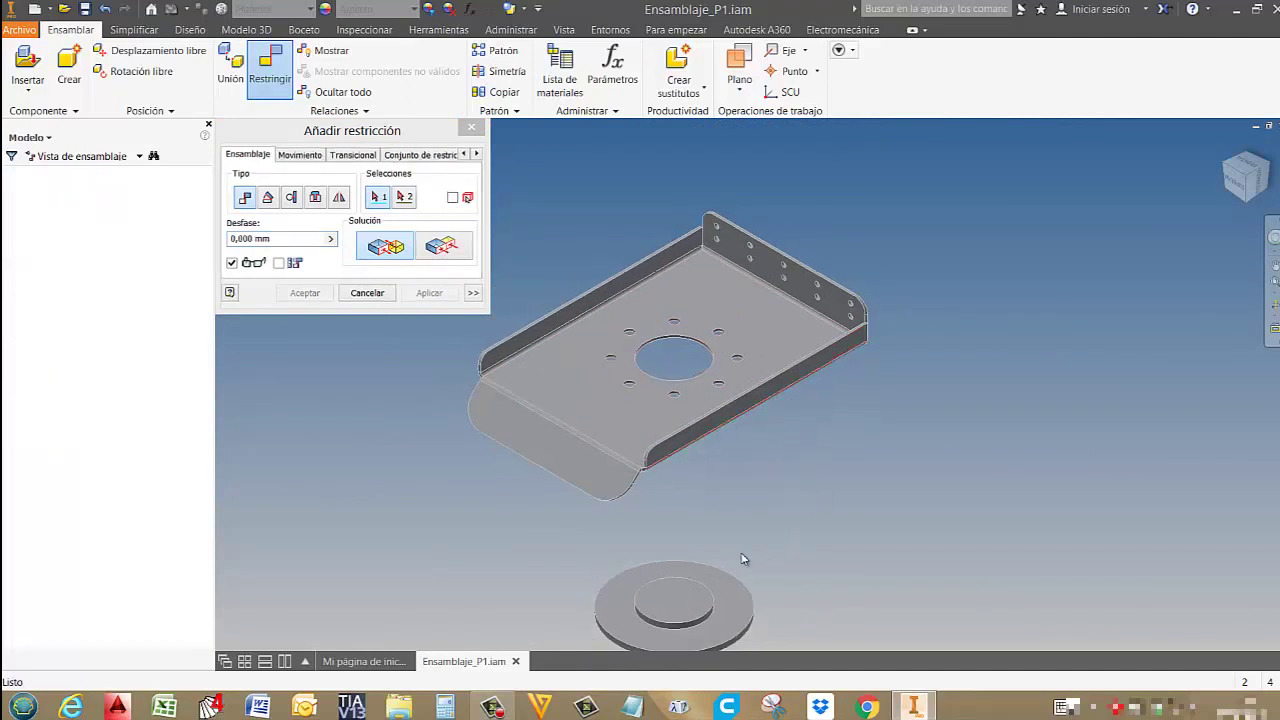
Slide the Pieza20 disc up along its axis until its raised boss sits in the plate's large central hole.
{"action": "left_click_drag", "start_coordinate": [698, 614], "coordinate": [700, 352]}
{"action": "scroll", "coordinate": [677, 369], "scroll_direction": "up", "scroll_amount": 6}
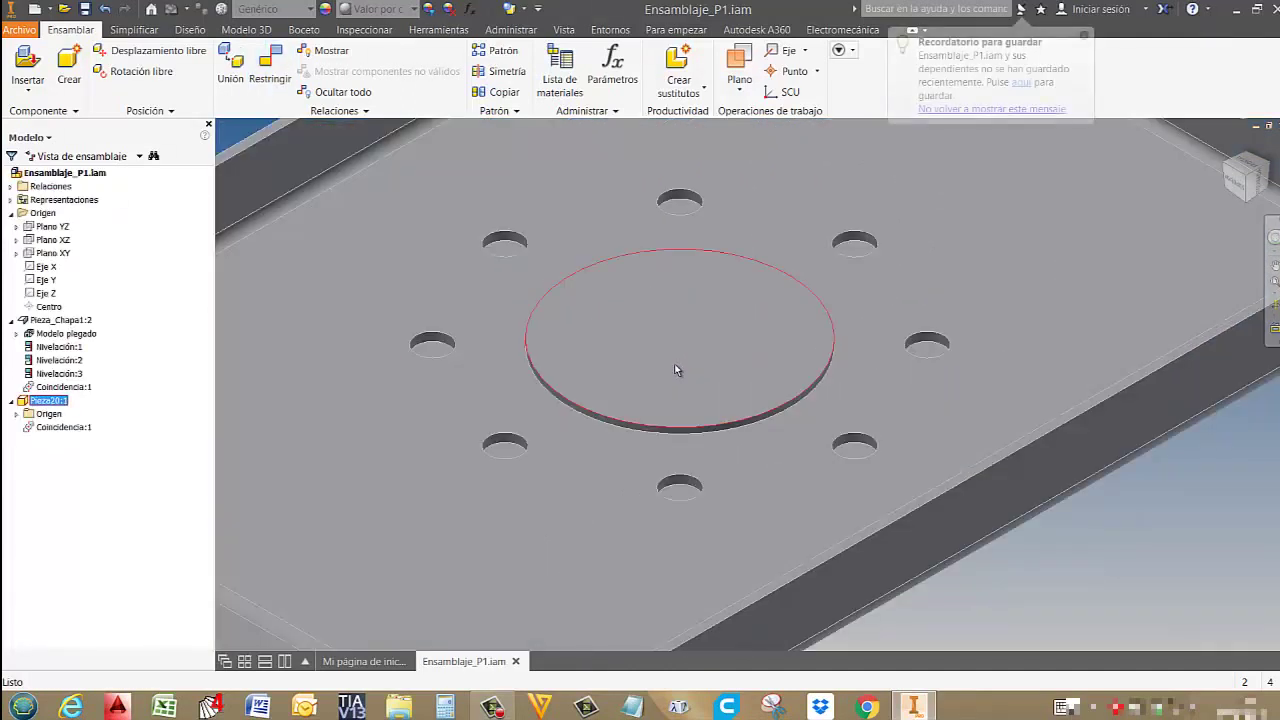
Slide the Pieza20 disc down along its axis clear of the plate and delete its Coincidencia:1 constraint.
{"action": "scroll", "coordinate": [668, 370], "scroll_direction": "down", "scroll_amount": 3}
{"action": "left_click_drag", "start_coordinate": [695, 305], "coordinate": [737, 596]}
{"action": "scroll", "coordinate": [757, 490], "scroll_direction": "down", "scroll_amount": 4}
{"action": "middle_click_drag", "start_coordinate": [812, 515], "coordinate": [767, 299]}
{"action": "left_click_drag", "start_coordinate": [734, 337], "coordinate": [650, 526]}
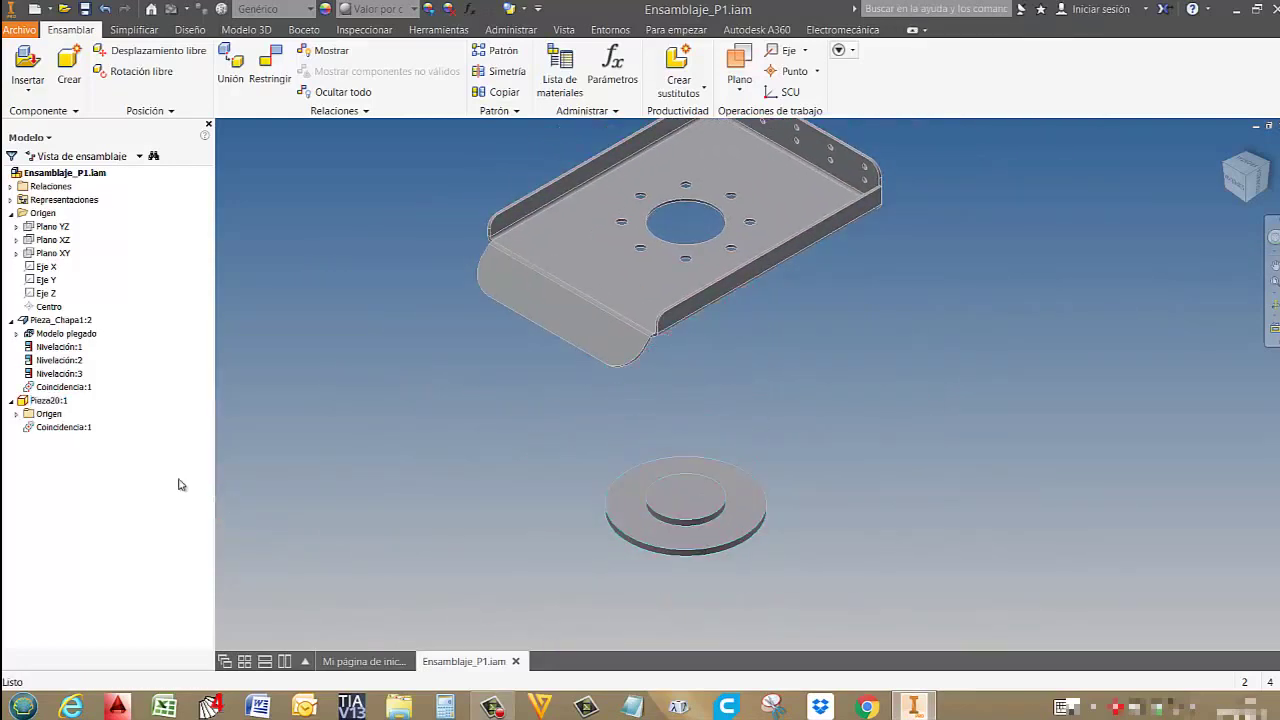
{"action": "left_click", "coordinate": [67, 430]}
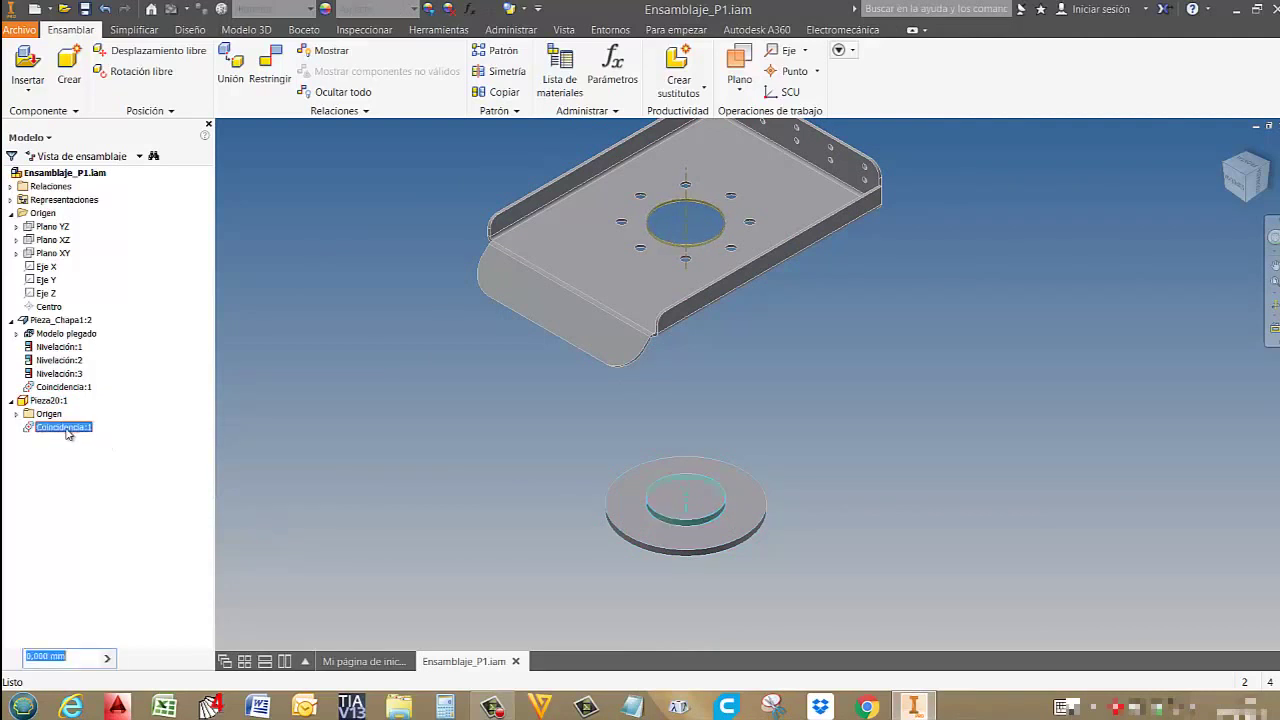
{"action": "right_click", "coordinate": [67, 430]}
{"action": "left_click", "coordinate": [106, 469]}
Add an Insertar constraint with 0,000 mm offset between the plate's large central hole edge and the base edge of the disc's raised boss.
{"action": "left_click", "coordinate": [262, 80]}
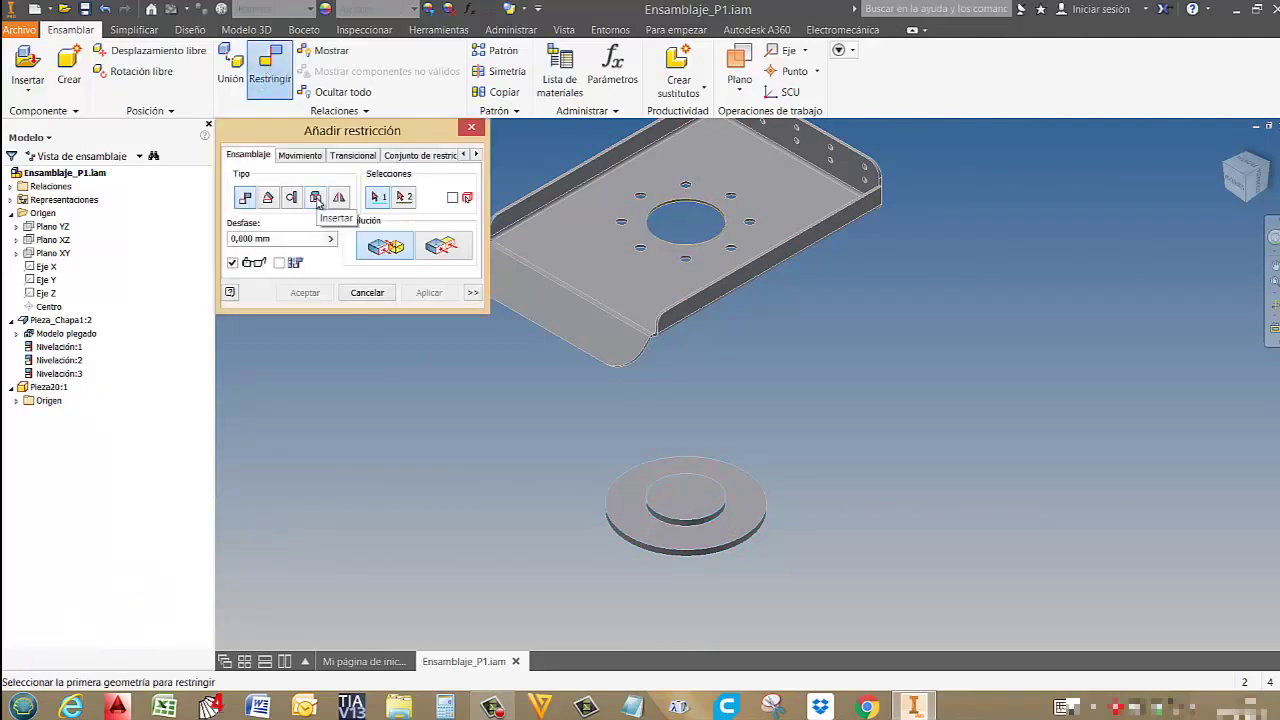
{"action": "left_click", "coordinate": [316, 198]}
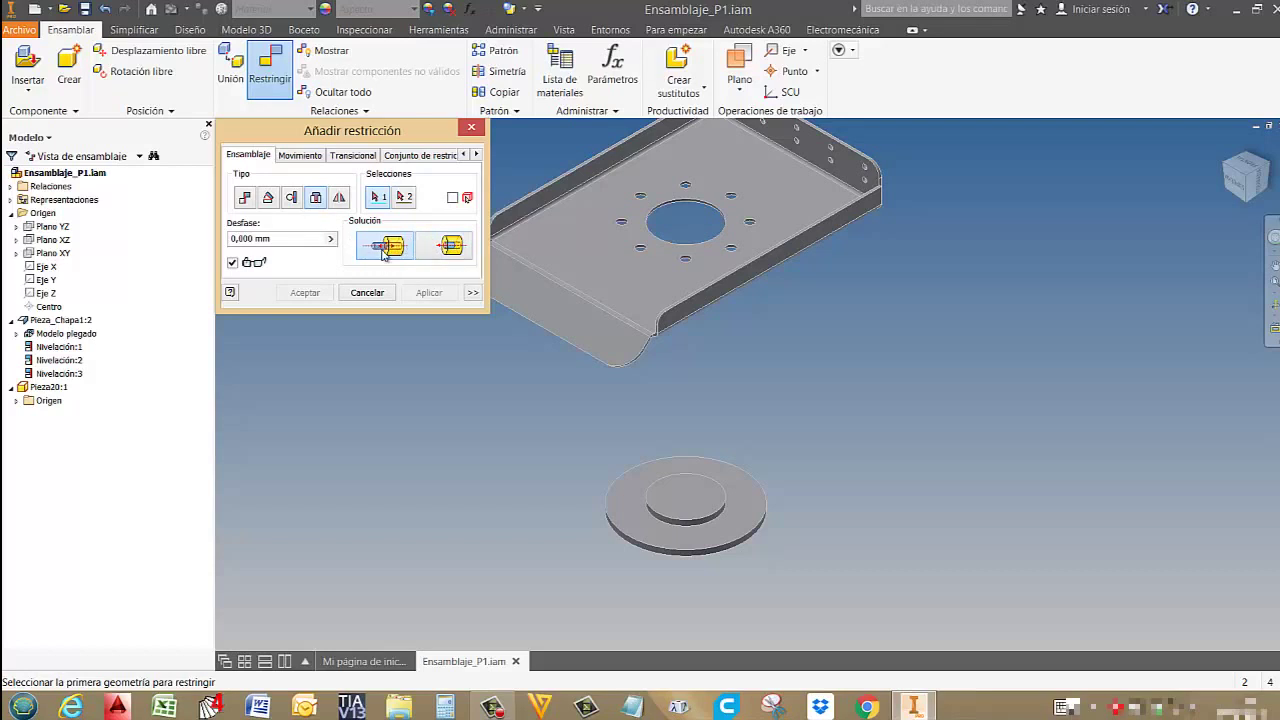
{"action": "scroll", "coordinate": [686, 226], "scroll_direction": "down", "scroll_amount": 6}
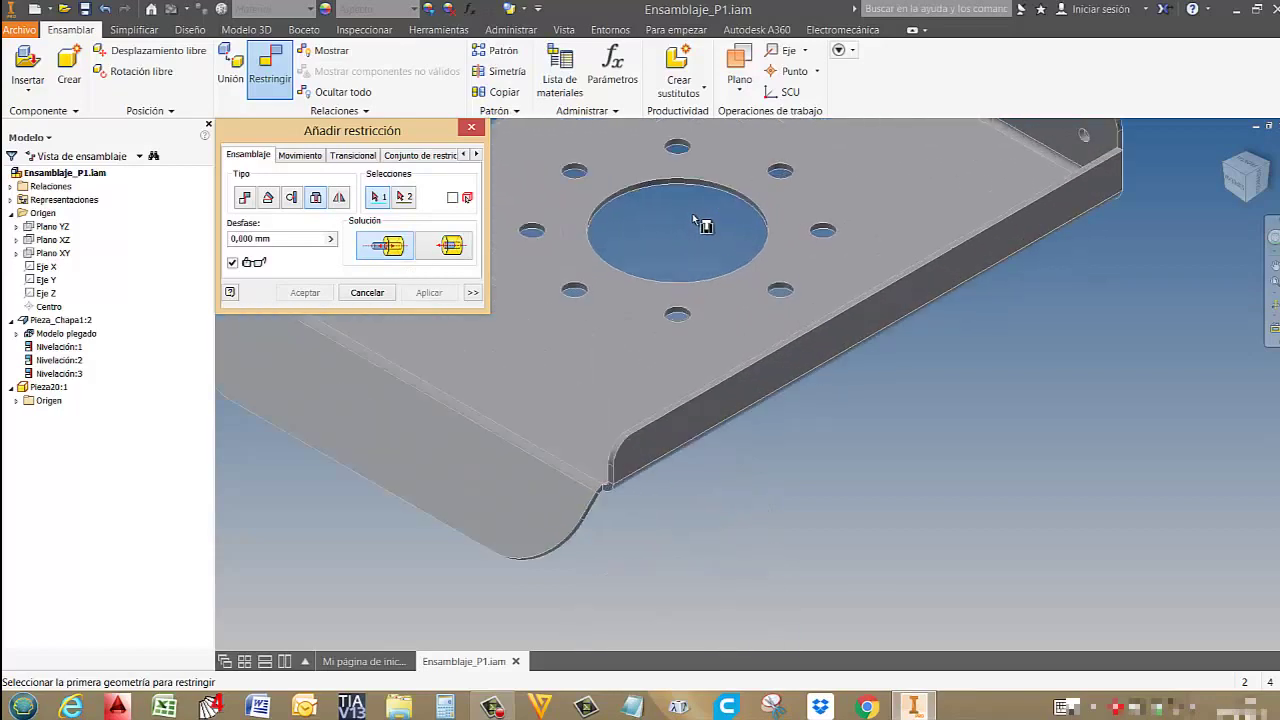
{"action": "left_click", "coordinate": [688, 160]}
{"action": "scroll", "coordinate": [694, 170], "scroll_direction": "up", "scroll_amount": 5}
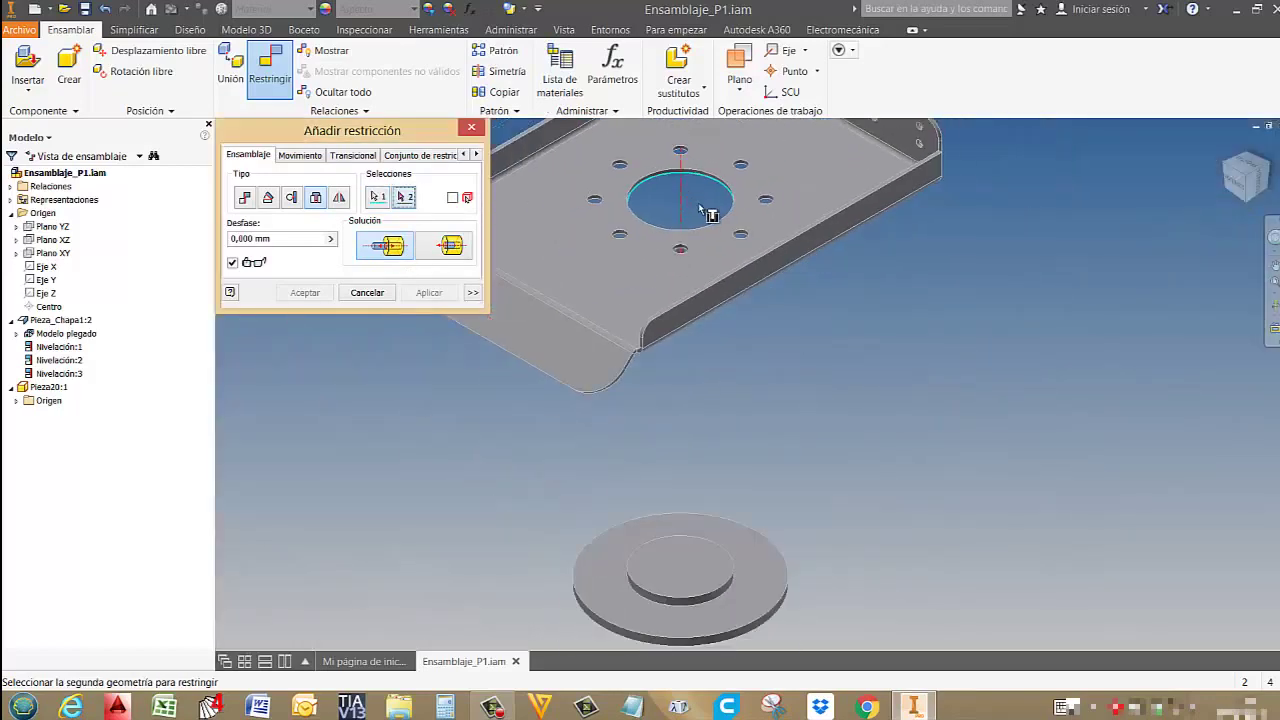
{"action": "scroll", "coordinate": [724, 518], "scroll_direction": "down", "scroll_amount": 4}
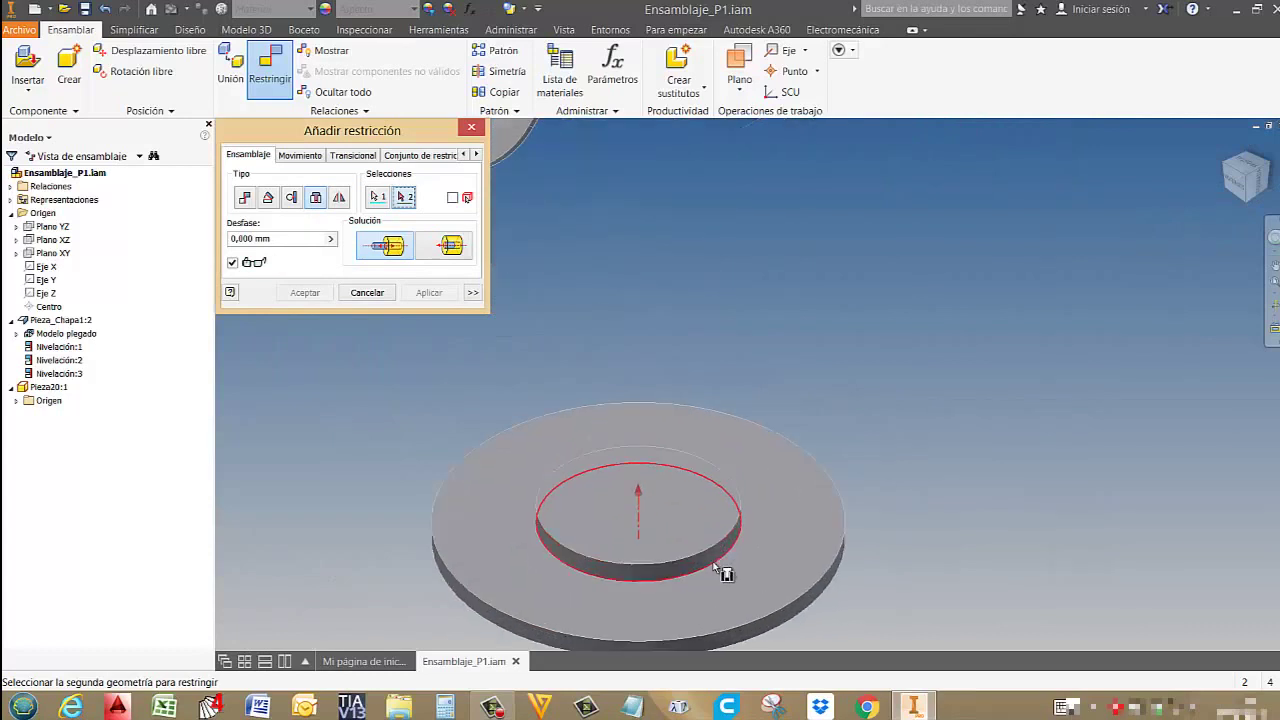
{"action": "left_click", "coordinate": [714, 567]}
{"action": "scroll", "coordinate": [748, 317], "scroll_direction": "up", "scroll_amount": 4}
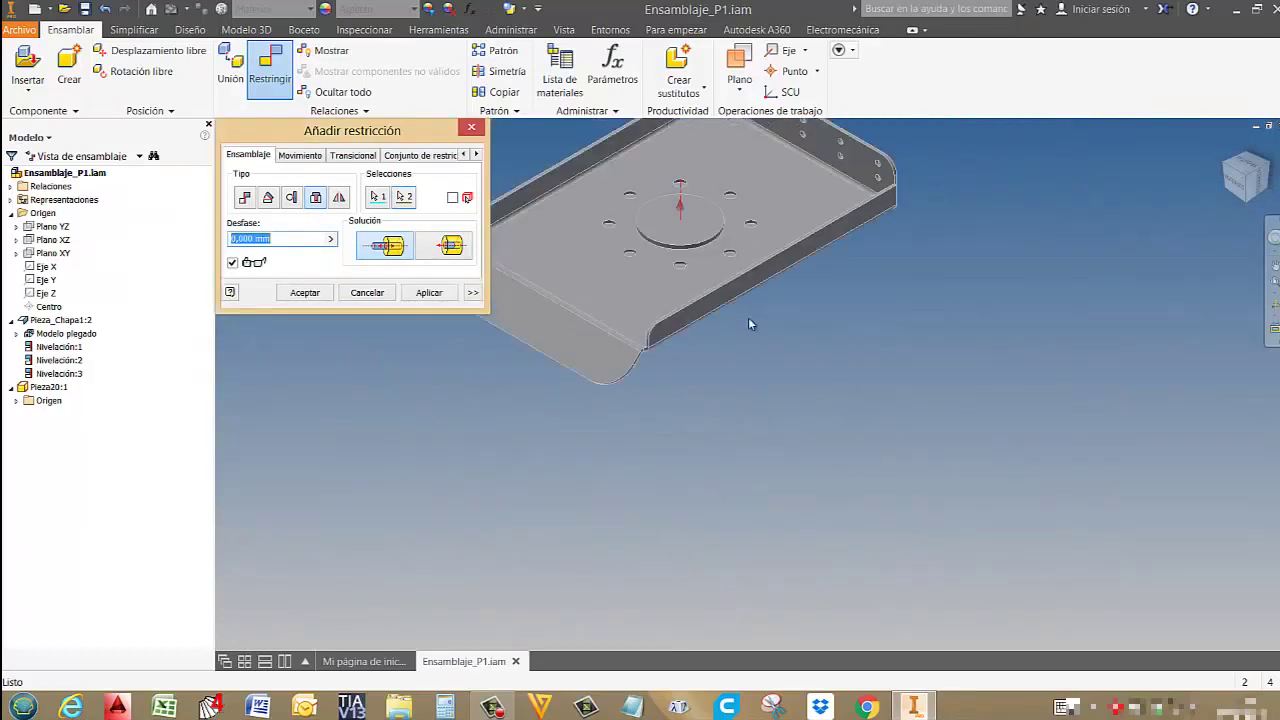
{"action": "scroll", "coordinate": [700, 277], "scroll_direction": "down", "scroll_amount": 3}
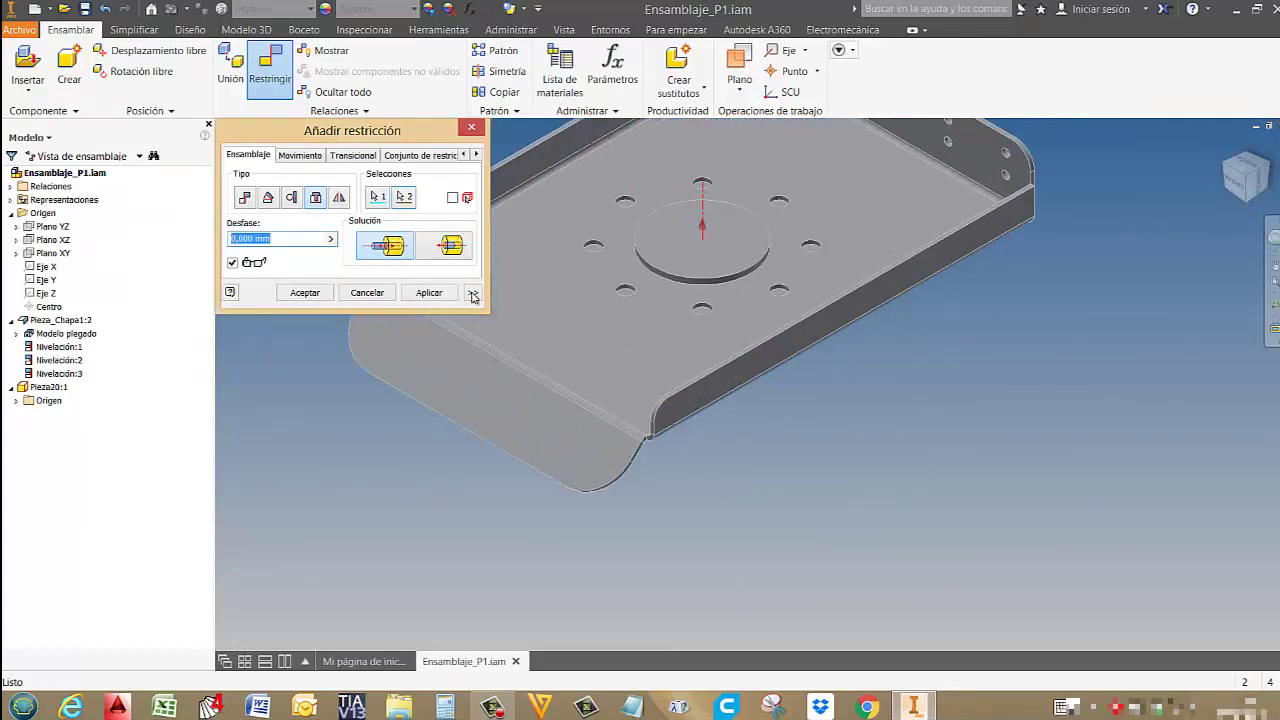
{"action": "left_click", "coordinate": [431, 294]}
{"action": "key", "text": "Escape"}
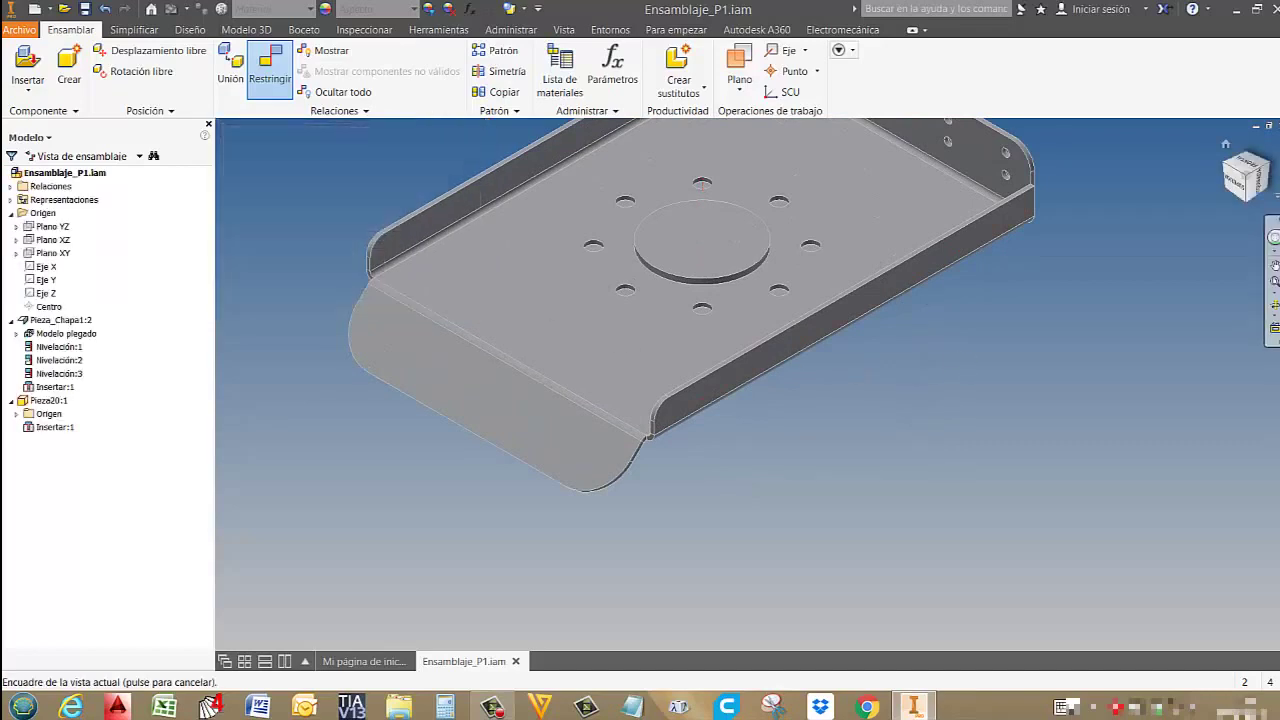
Create a half section view parallel to the outer face of the plate's long side flange, moving the cutting plane inward through the disc.
{"action": "left_click", "coordinate": [1274, 305]}
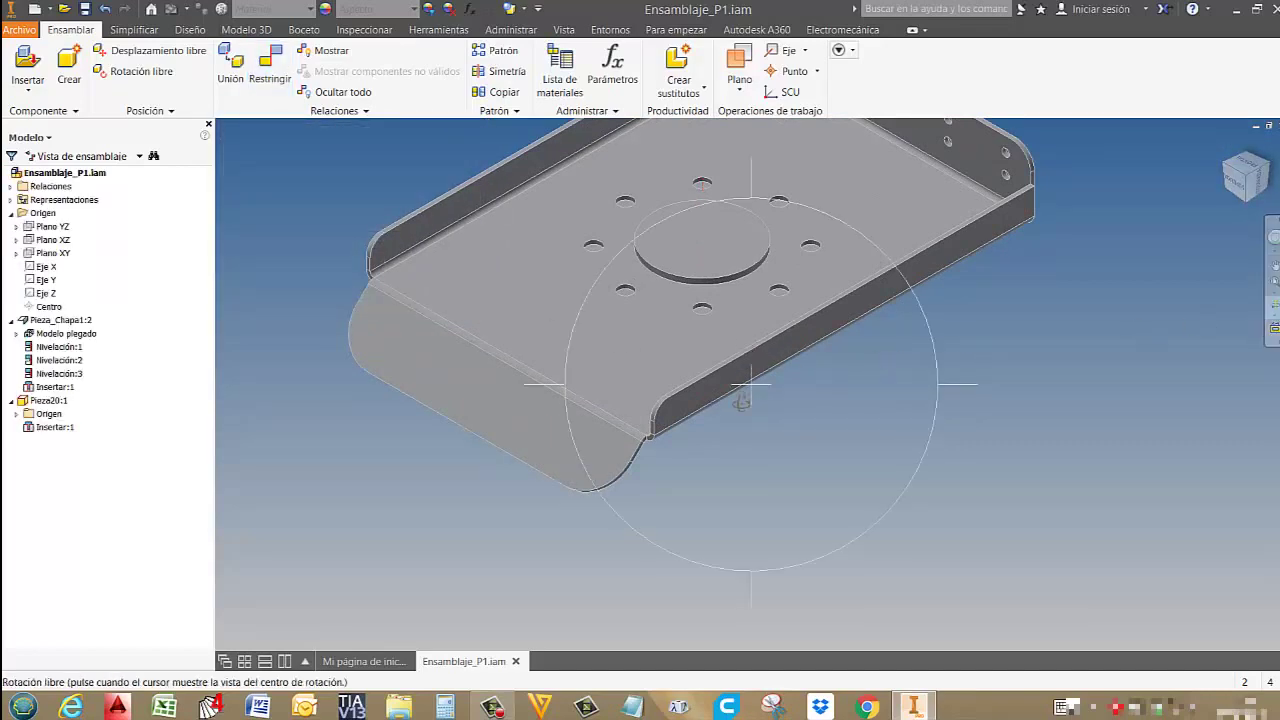
{"action": "left_click_drag", "start_coordinate": [741, 402], "coordinate": [757, 378]}
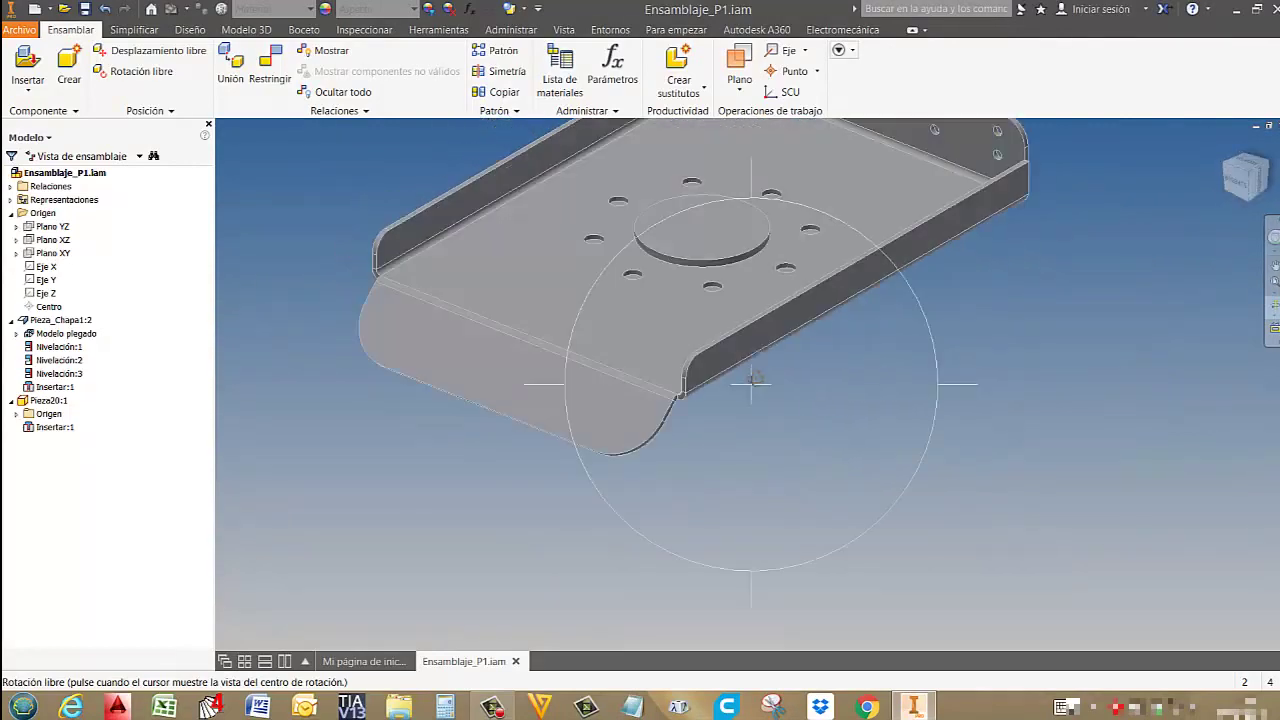
{"action": "middle_click_drag", "start_coordinate": [757, 378], "coordinate": [773, 509]}
{"action": "key", "text": "Escape"}
{"action": "middle_click_drag", "start_coordinate": [762, 309], "coordinate": [757, 376]}
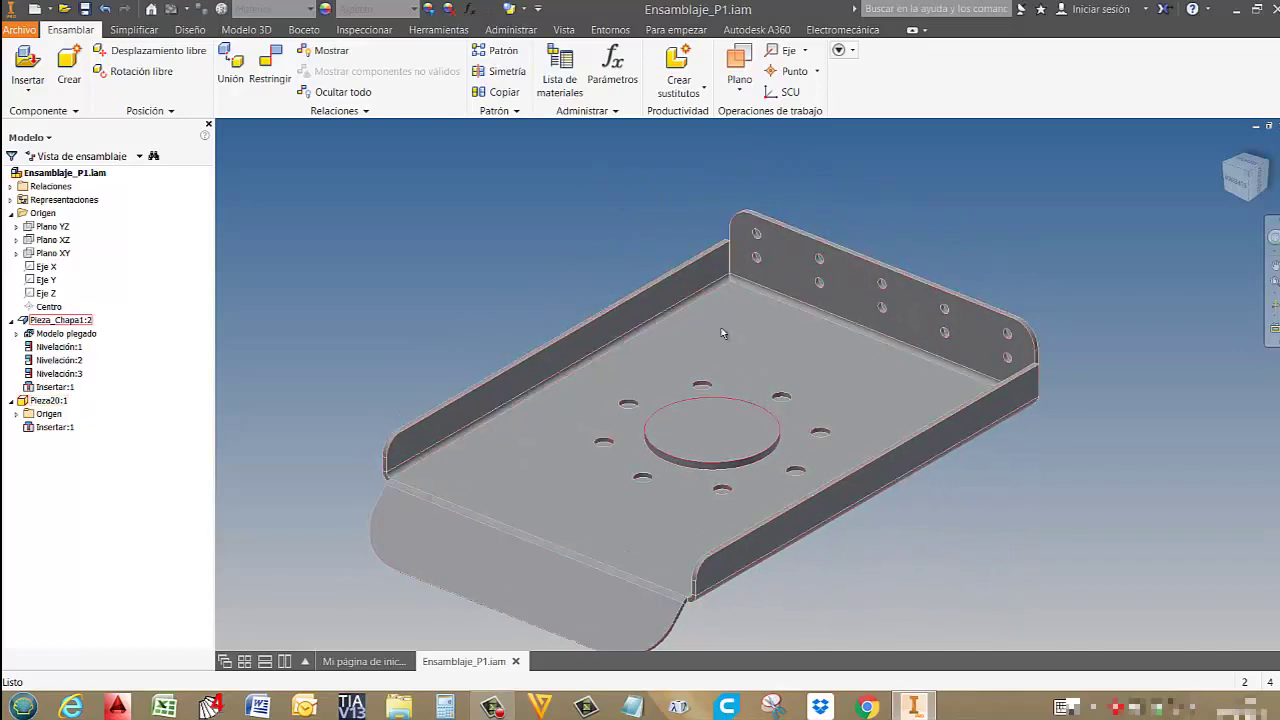
{"action": "left_click", "coordinate": [565, 30]}
{"action": "left_click", "coordinate": [727, 72]}
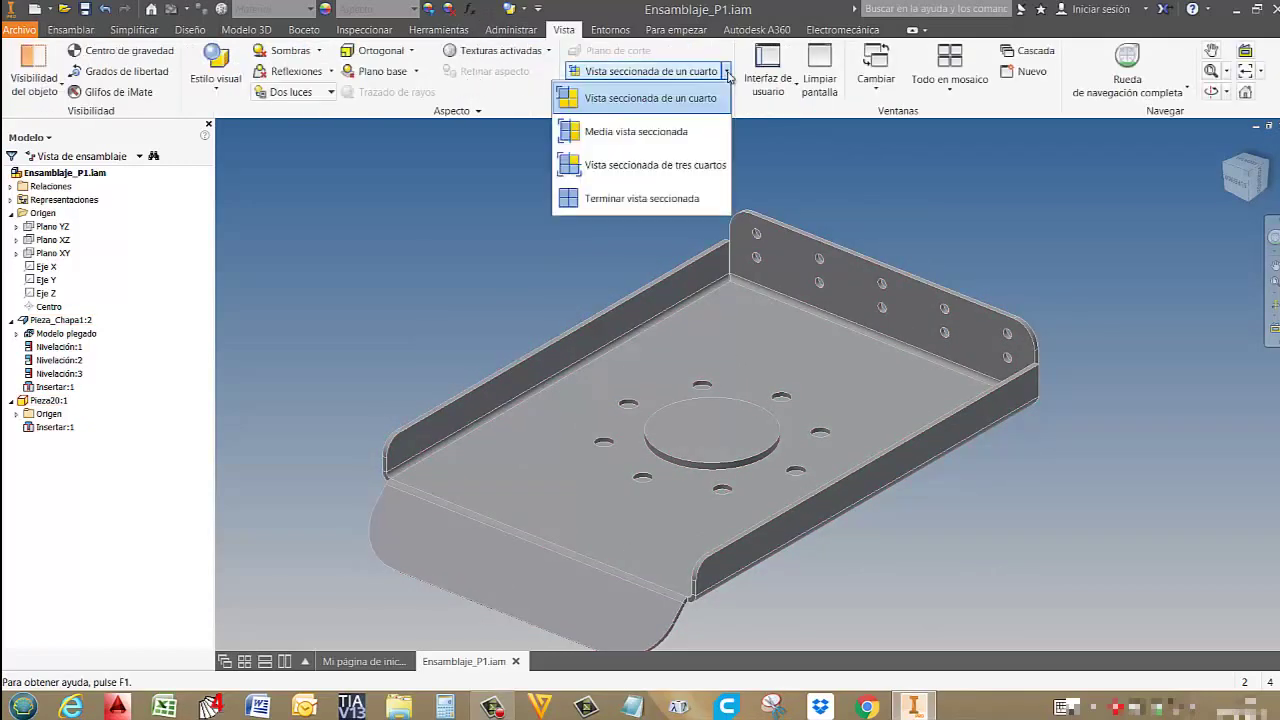
{"action": "left_click", "coordinate": [632, 133]}
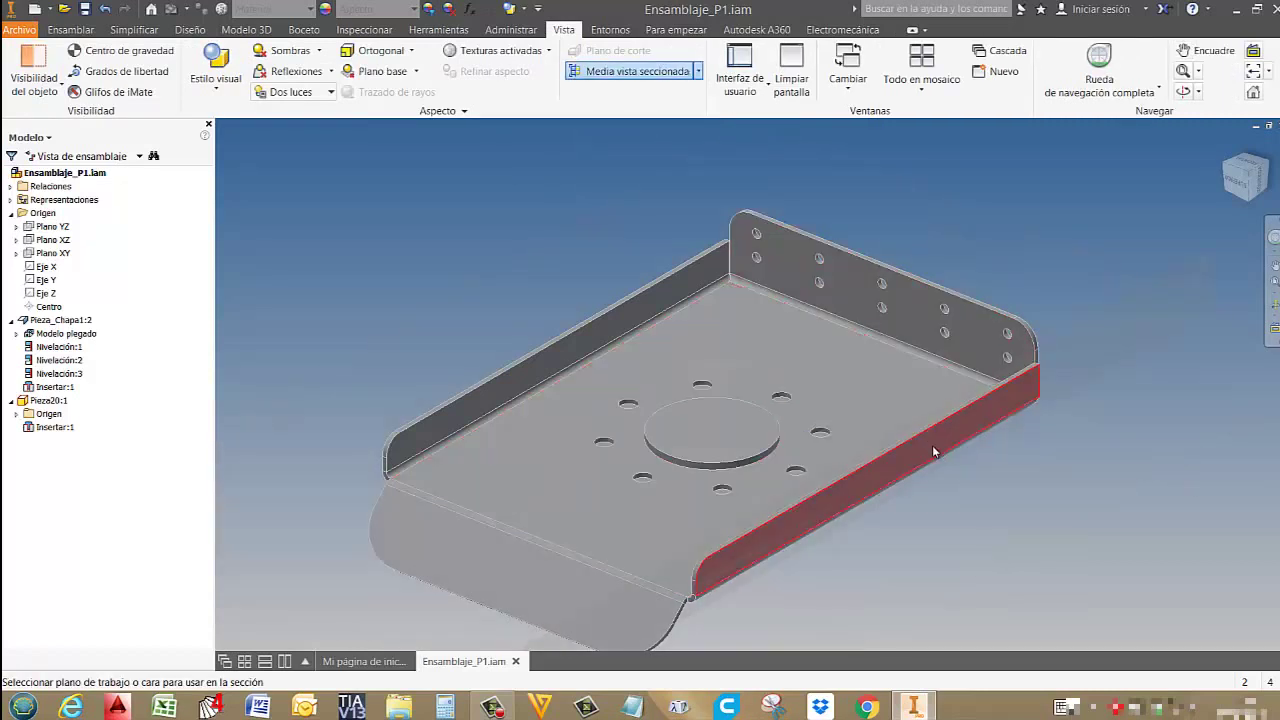
{"action": "left_click", "coordinate": [934, 450]}
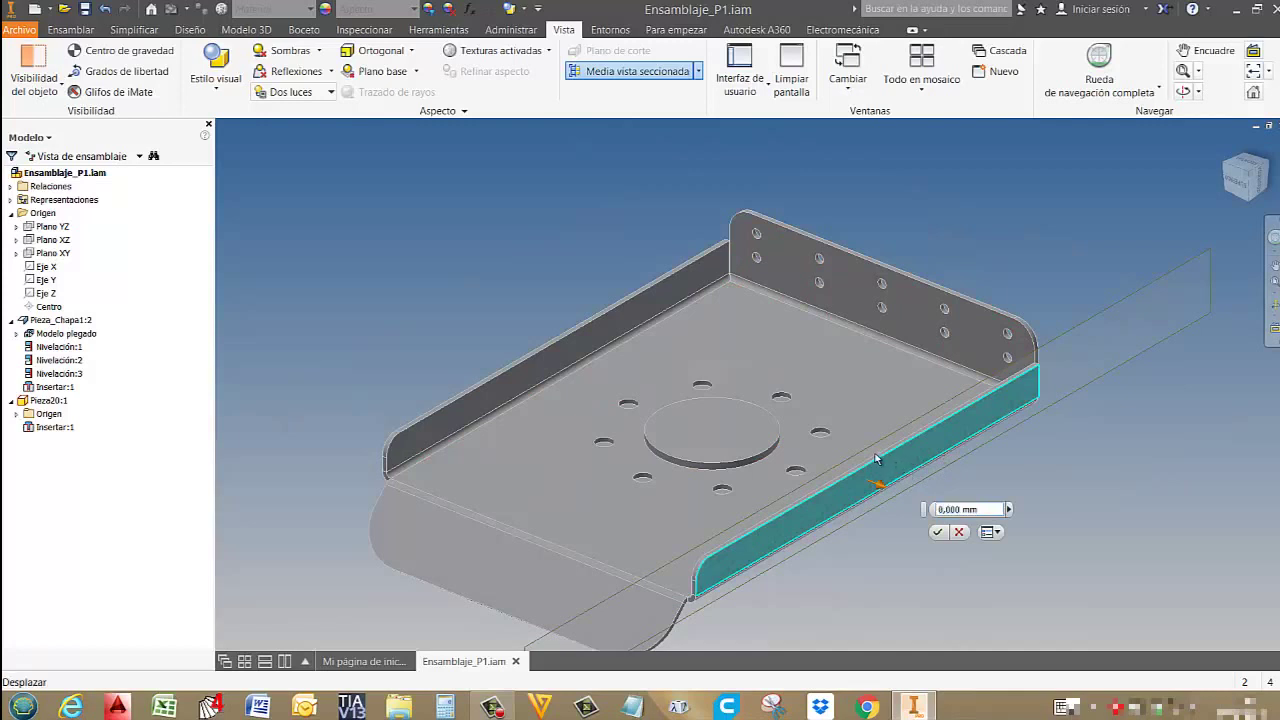
{"action": "left_click_drag", "start_coordinate": [835, 447], "coordinate": [730, 433]}
{"action": "left_click", "coordinate": [593, 396]}
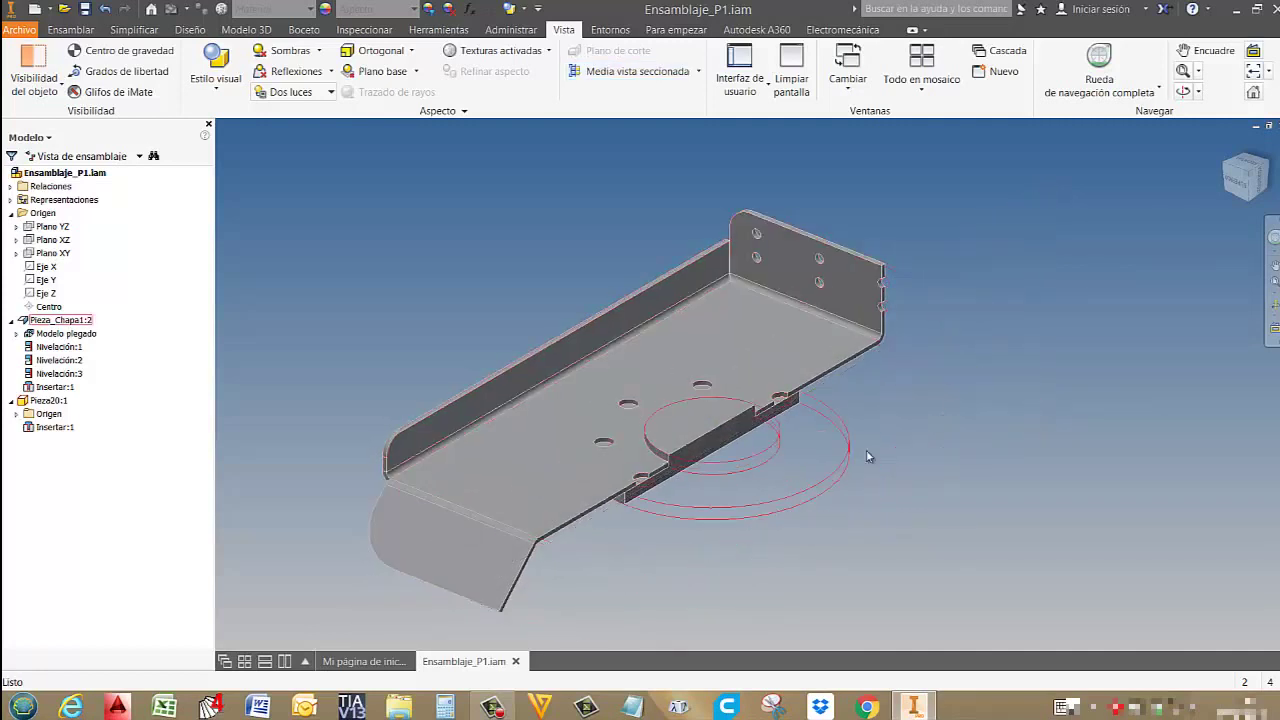
Examine the sectioned joint between disc and plate up close, switching the visual style to Sombreado.
{"action": "left_click", "coordinate": [1275, 308]}
{"action": "left_click_drag", "start_coordinate": [786, 432], "coordinate": [699, 445]}
{"action": "scroll", "coordinate": [655, 400], "scroll_direction": "up", "scroll_amount": 10}
{"action": "key", "text": "Escape"}
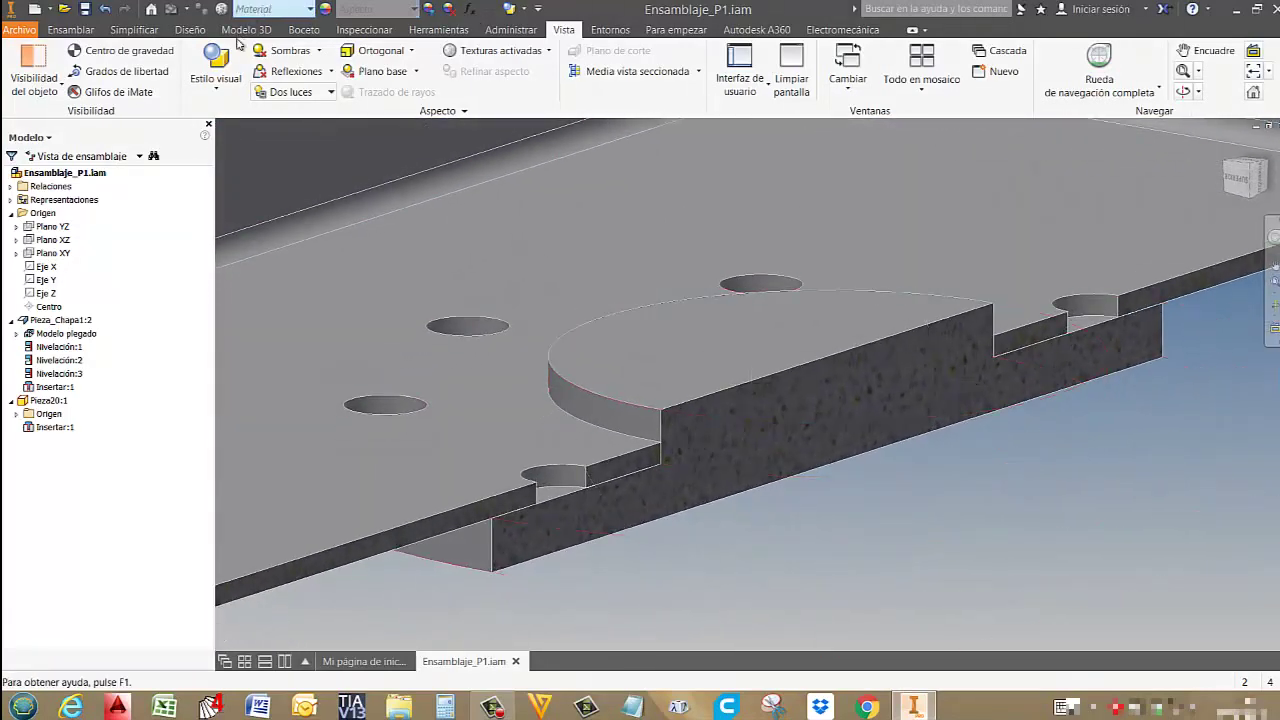
{"action": "left_click", "coordinate": [222, 94]}
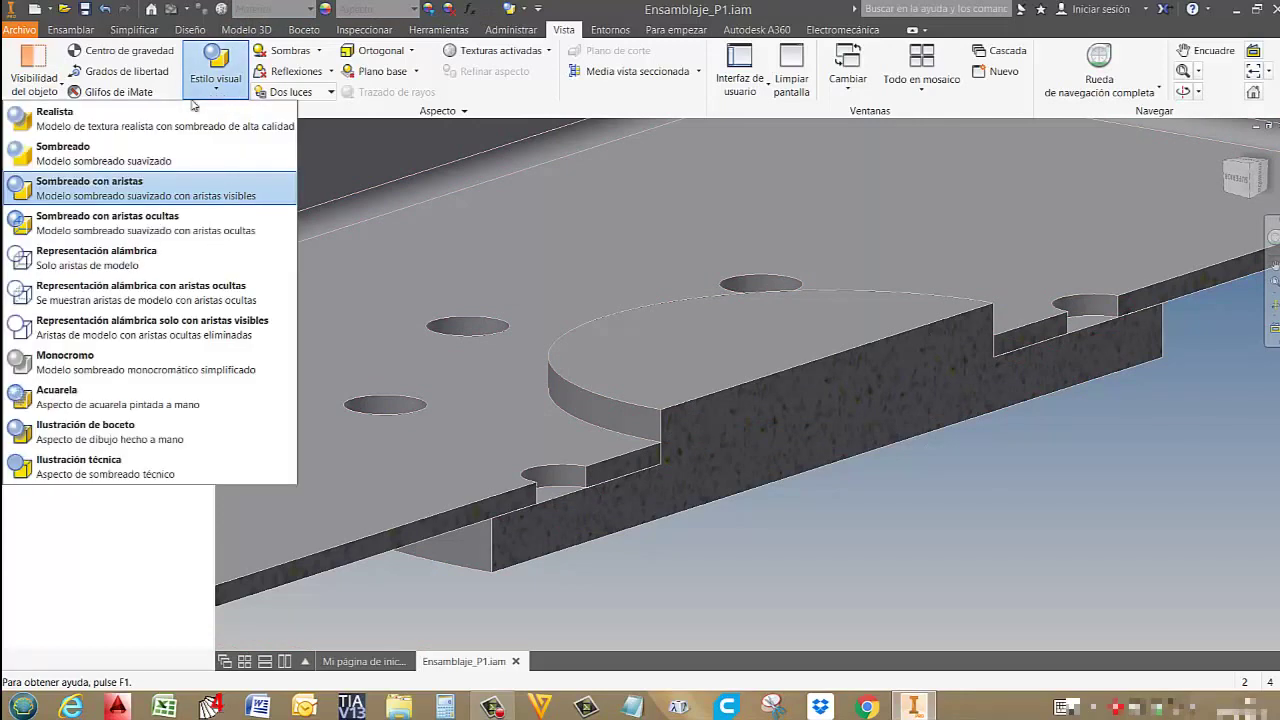
{"action": "left_click", "coordinate": [106, 166]}
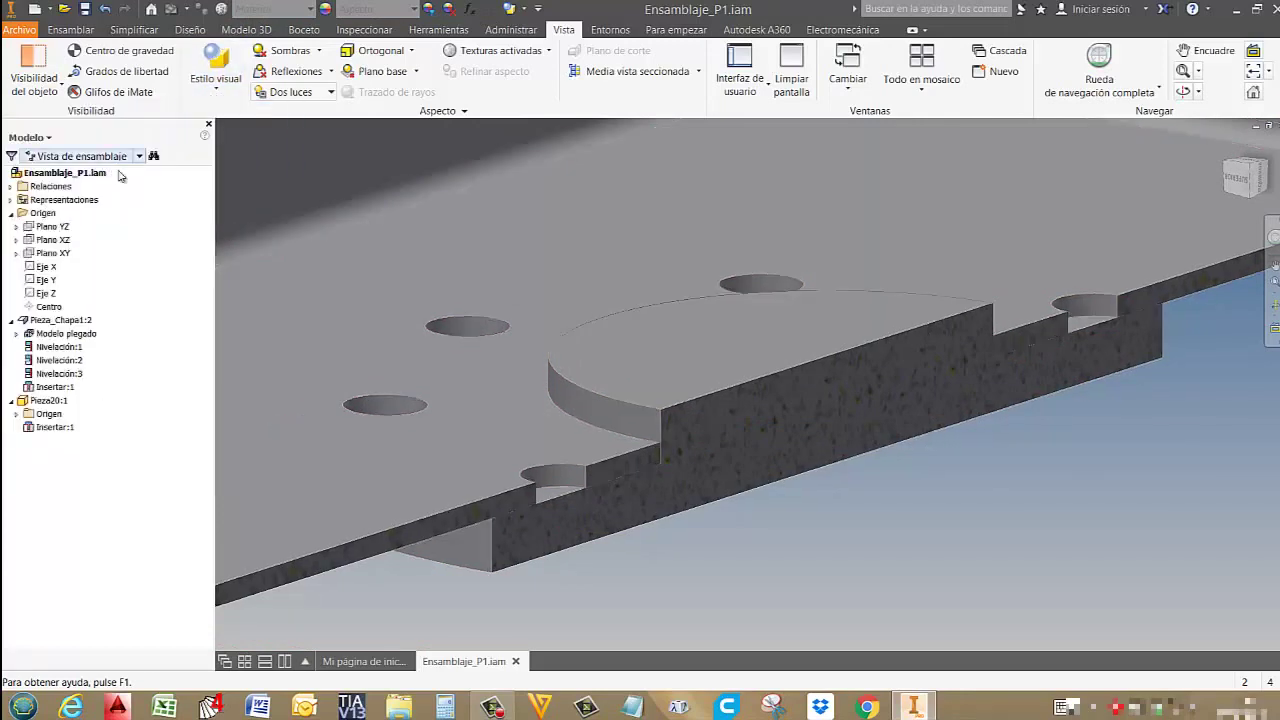
{"action": "scroll", "coordinate": [597, 577], "scroll_direction": "down", "scroll_amount": 2}
{"action": "scroll", "coordinate": [706, 457], "scroll_direction": "down", "scroll_amount": 2}
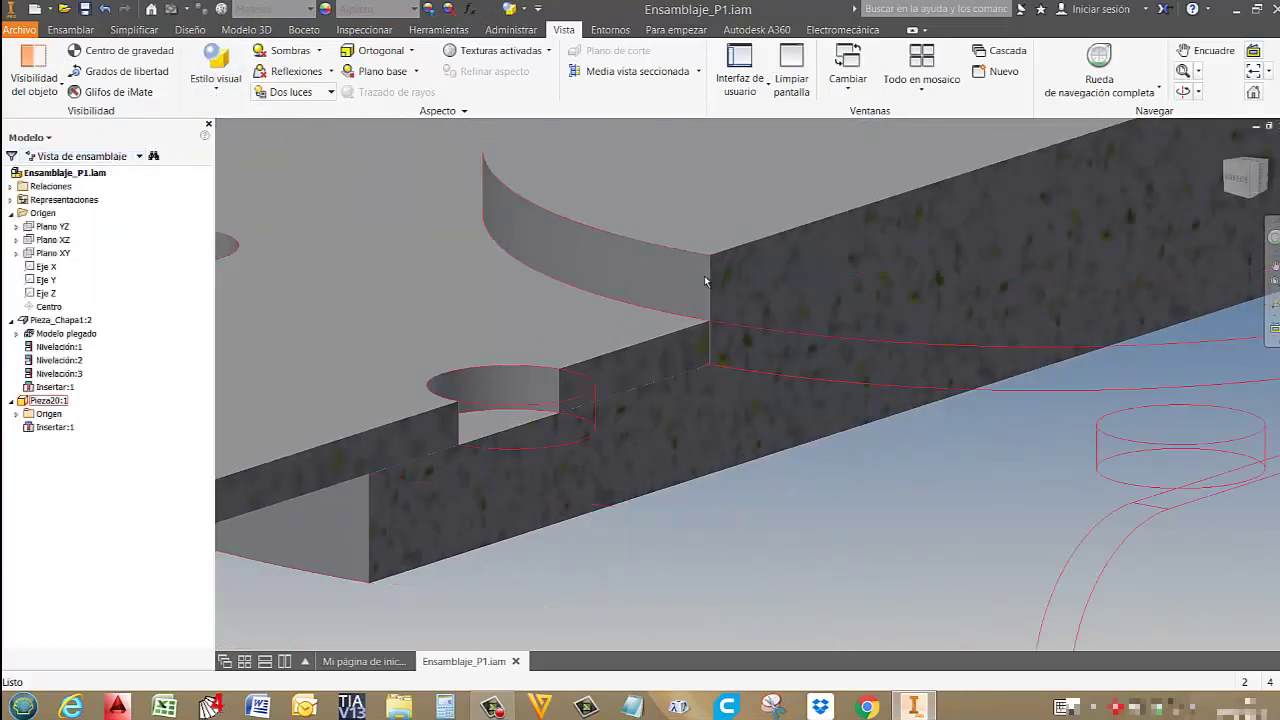
{"action": "scroll", "coordinate": [714, 350], "scroll_direction": "up", "scroll_amount": 3}
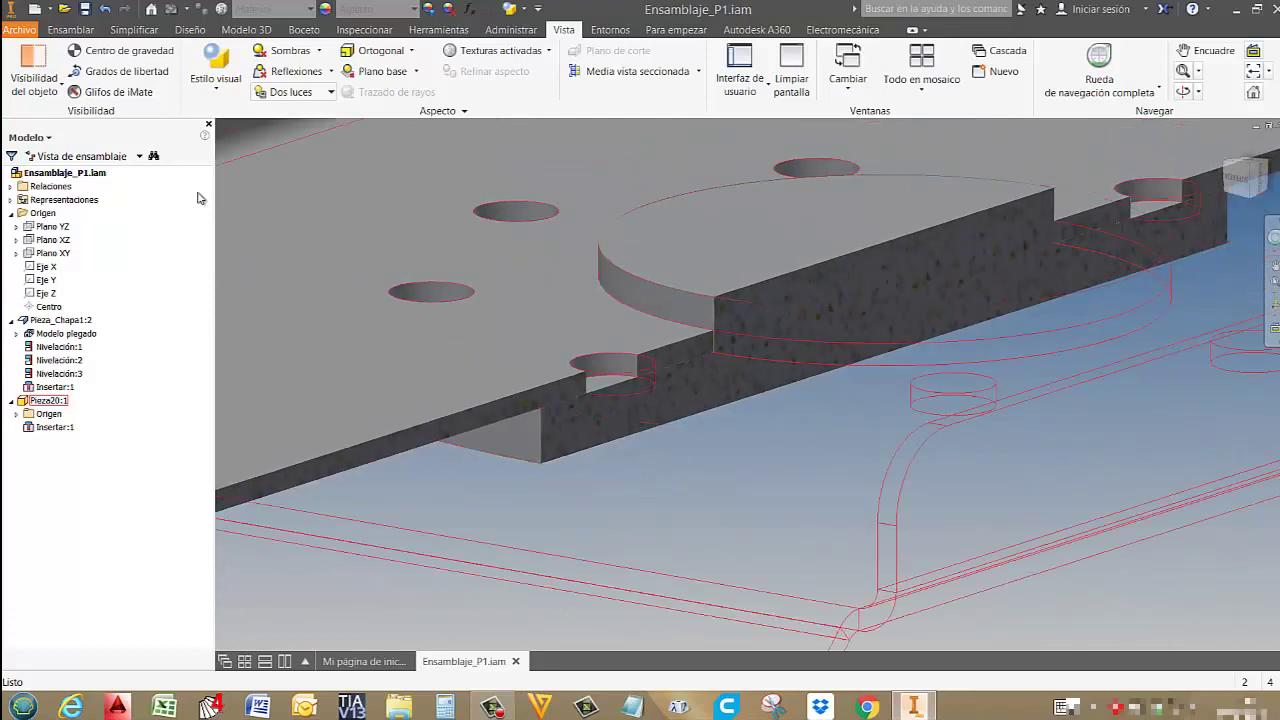
Set the visual style to Sombreado con aristas and bring the whole sectioned assembly into view.
{"action": "left_click", "coordinate": [217, 99]}
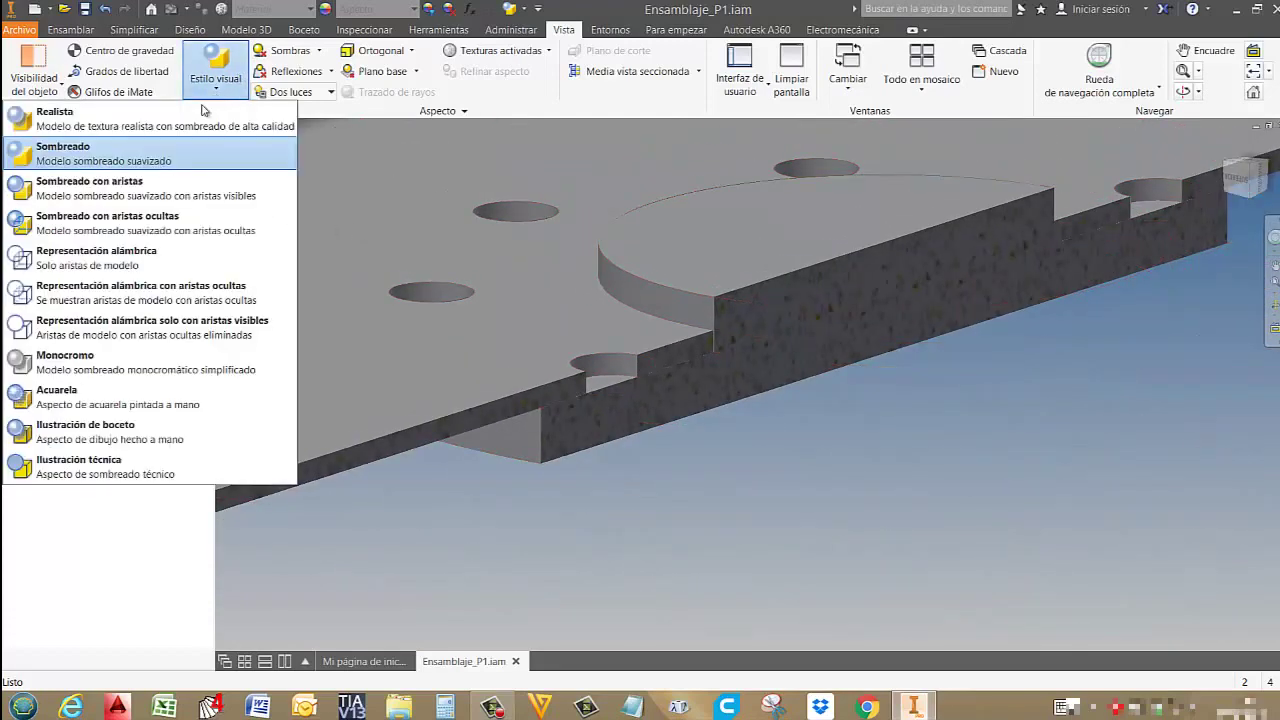
{"action": "left_click", "coordinate": [132, 194]}
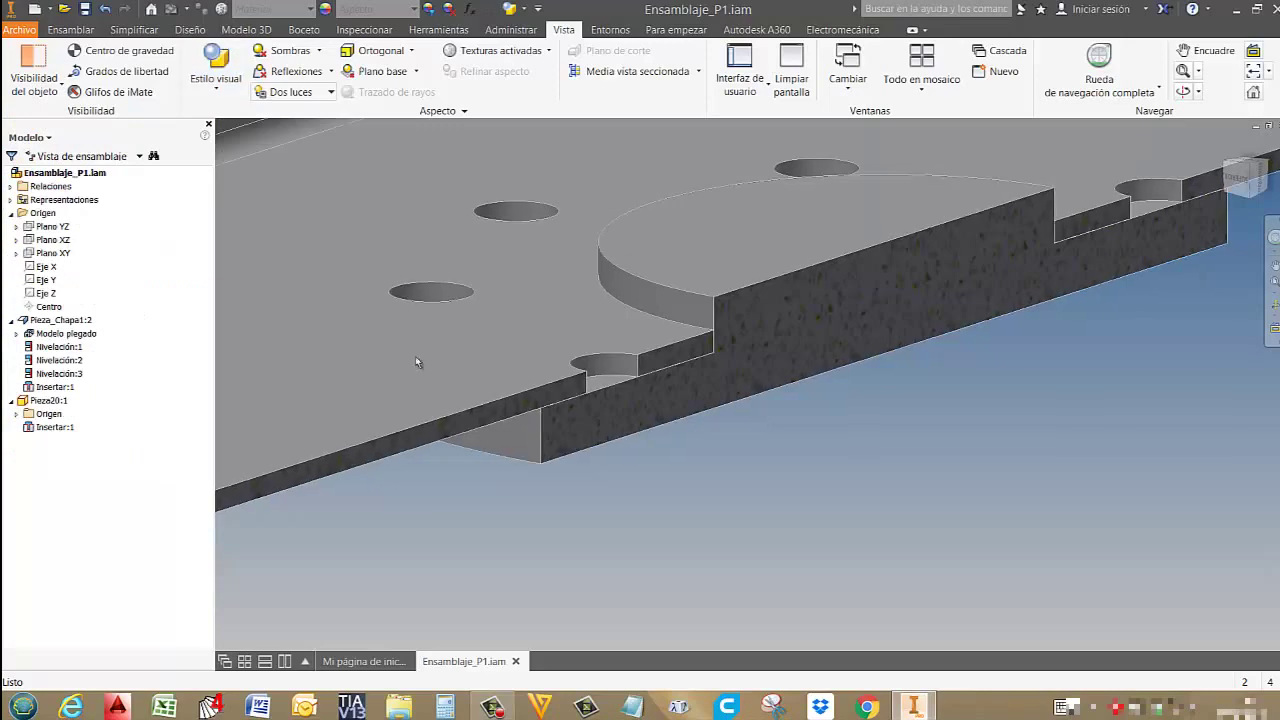
{"action": "scroll", "coordinate": [856, 368], "scroll_direction": "up", "scroll_amount": 5}
{"action": "middle_click_drag", "start_coordinate": [943, 416], "coordinate": [904, 430]}
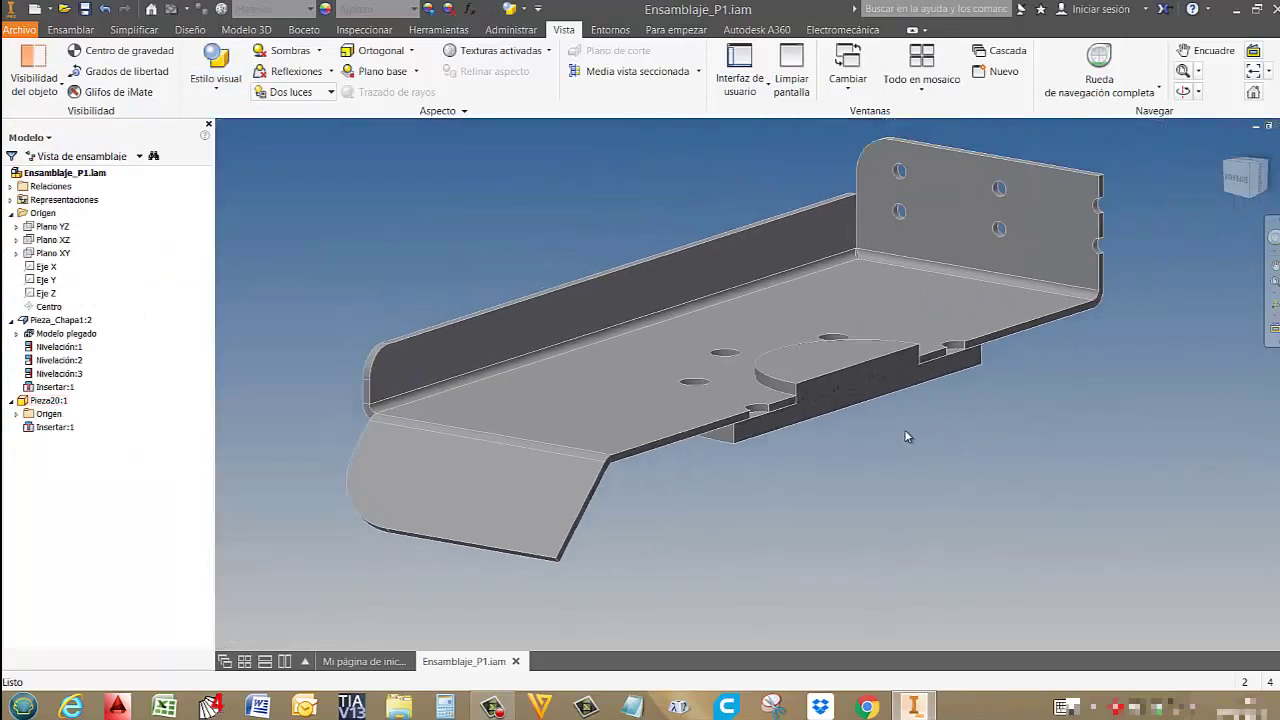
Apply the Turquesa appearance to the Pieza20 disc.
{"action": "left_click", "coordinate": [879, 369]}
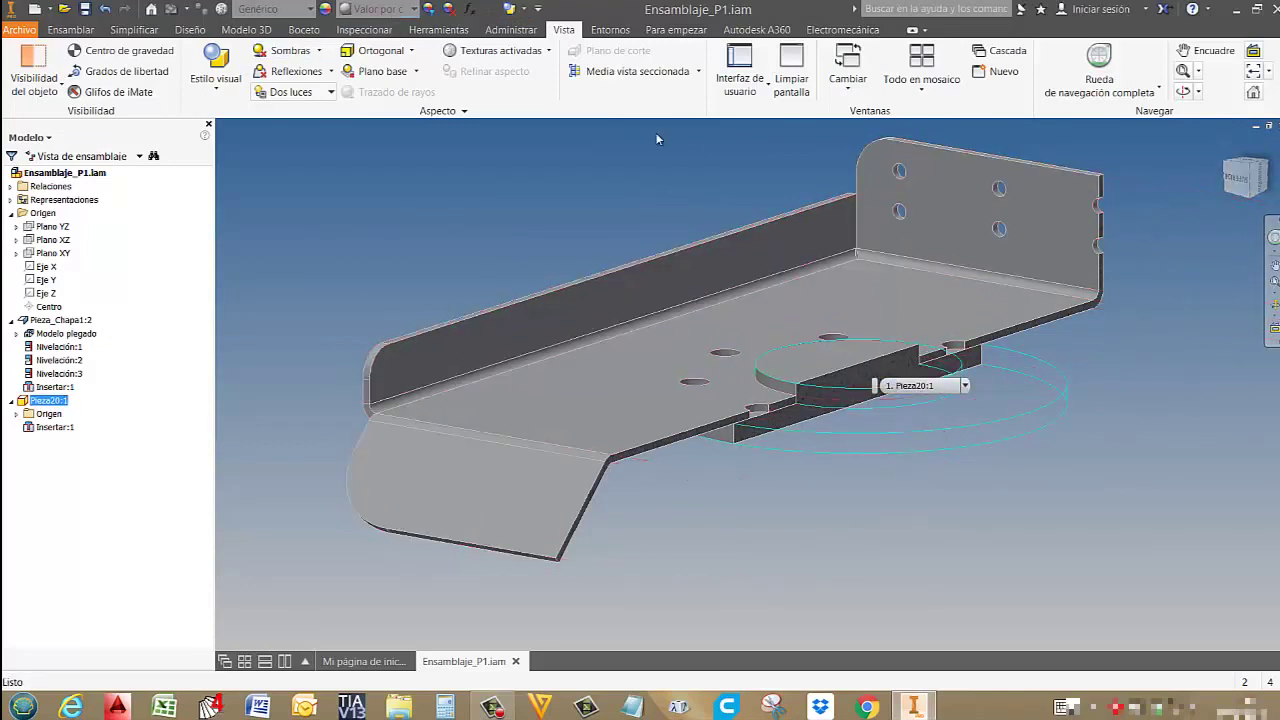
{"action": "left_click", "coordinate": [366, 12]}
{"action": "left_click", "coordinate": [366, 12]}
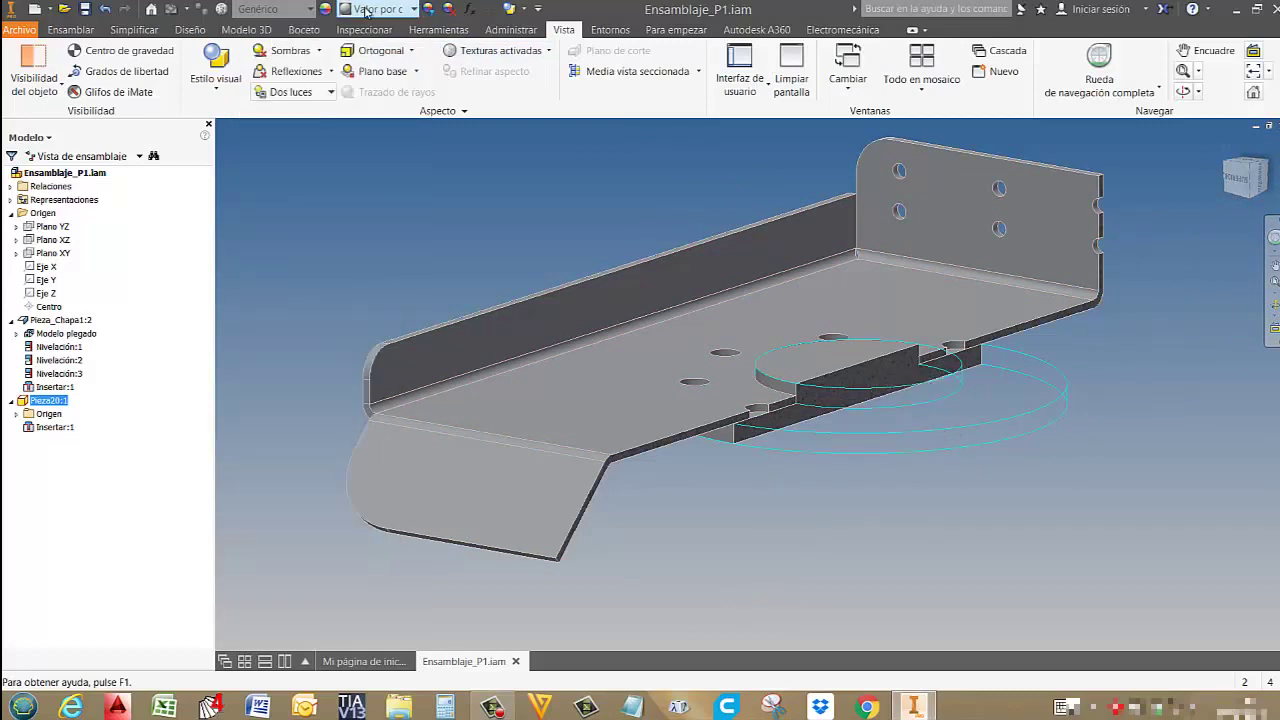
{"action": "left_click", "coordinate": [366, 12]}
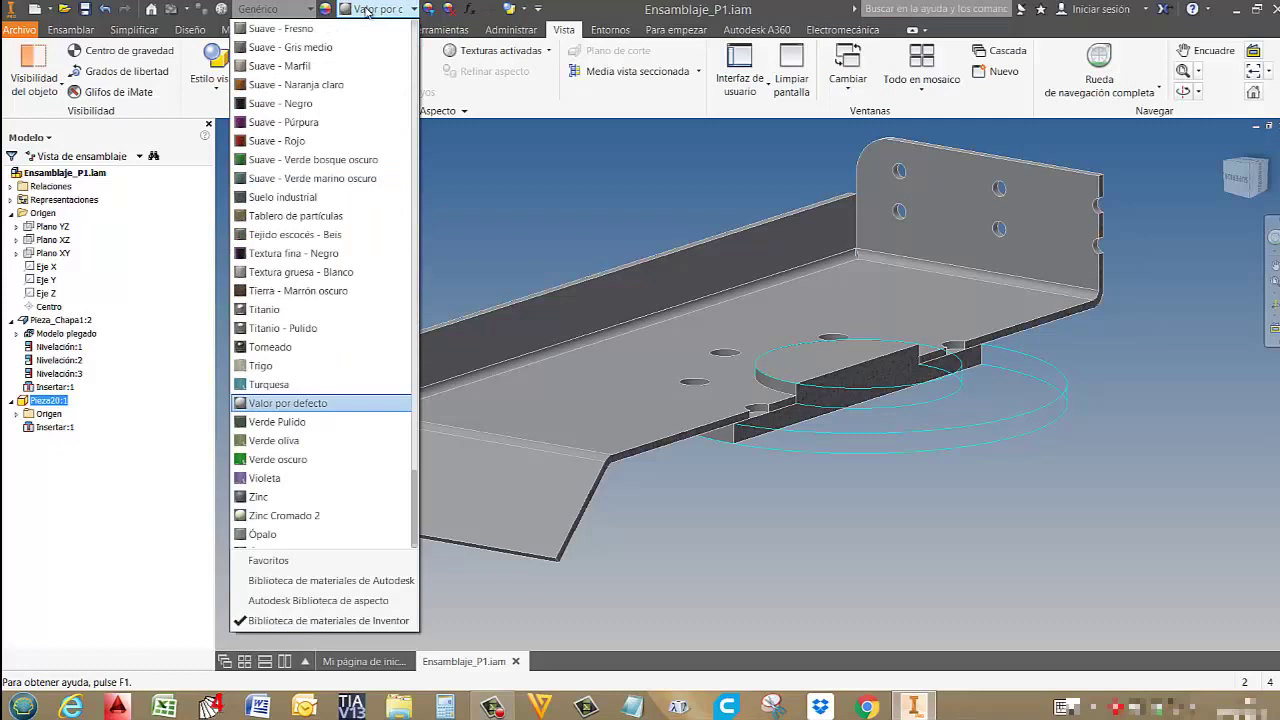
{"action": "left_click", "coordinate": [262, 385]}
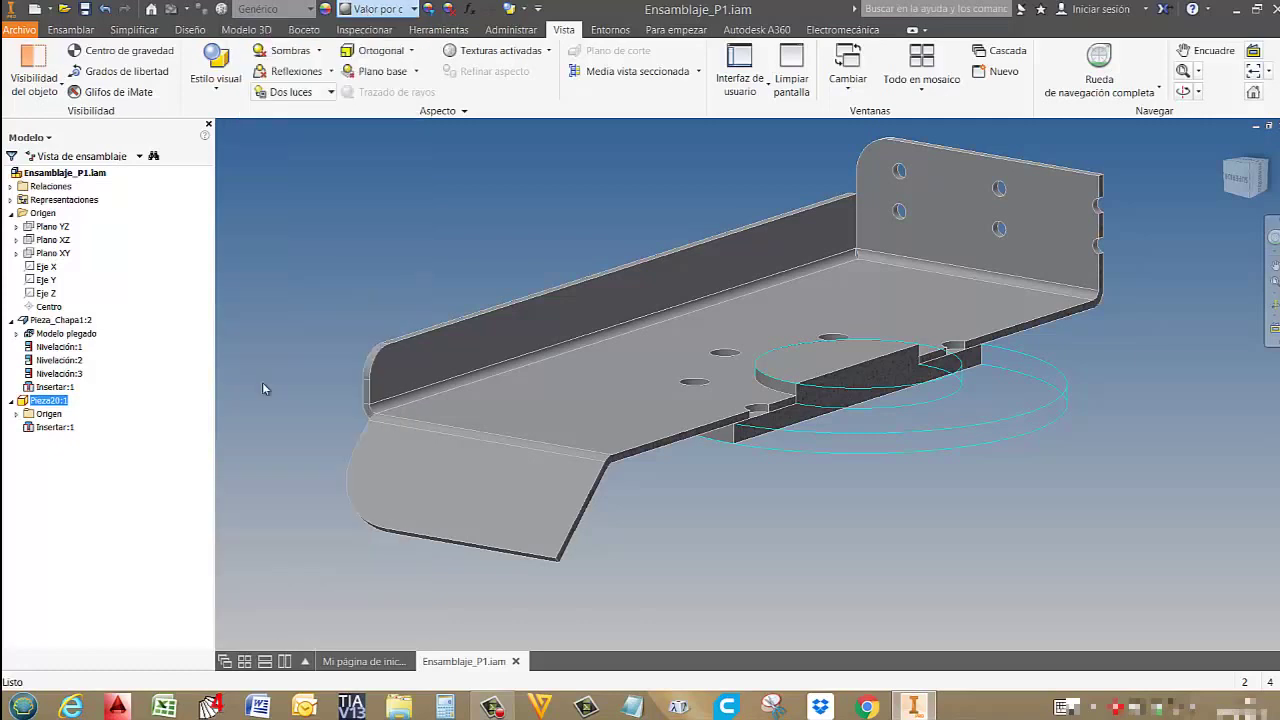
{"action": "left_click", "coordinate": [264, 389]}
{"action": "middle_click_drag", "start_coordinate": [832, 396], "coordinate": [926, 381], "text": "shift"}
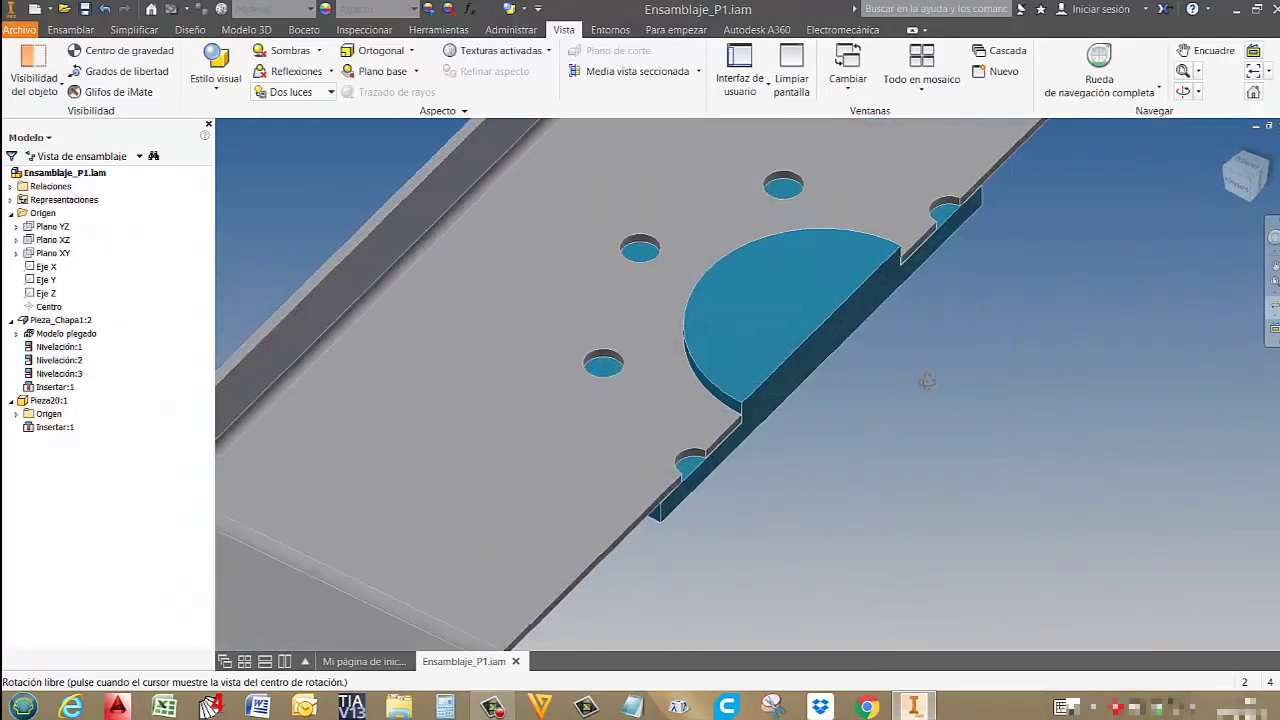
End the section view and inspect the complete plate with the disc seated in its central hole.
{"action": "left_click", "coordinate": [698, 72]}
{"action": "left_click", "coordinate": [585, 198]}
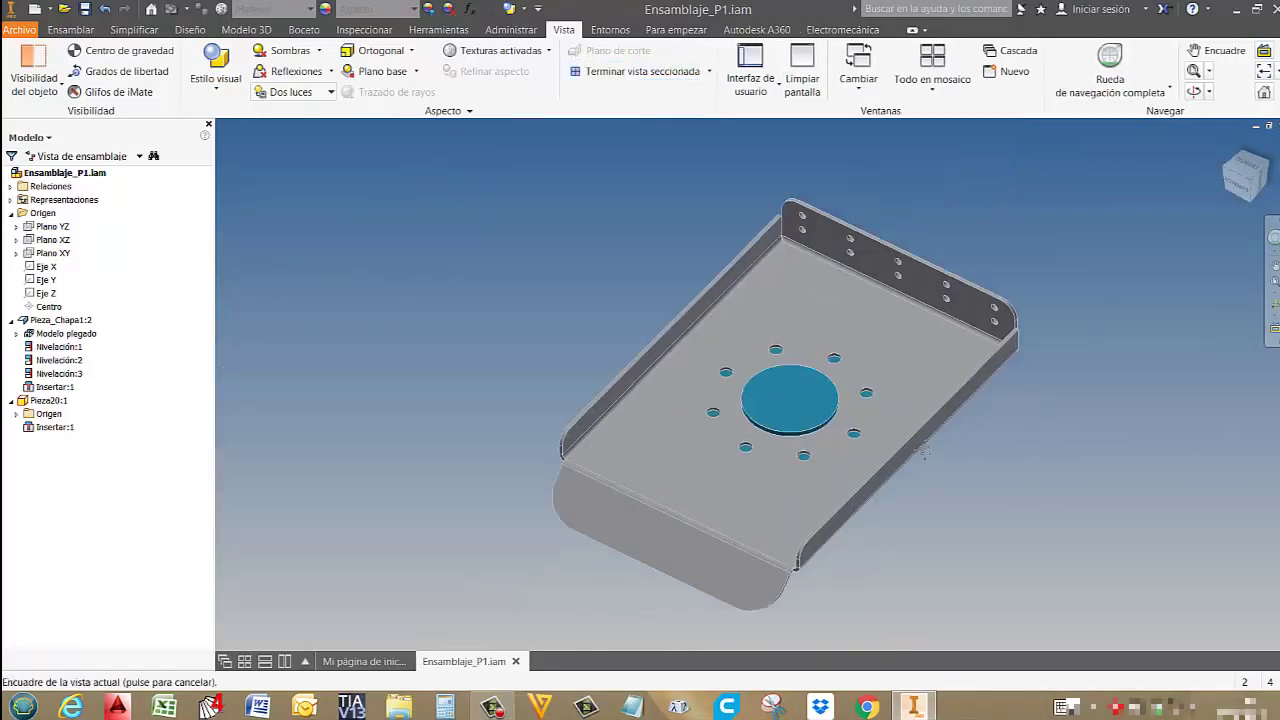
{"action": "mouse_move", "coordinate": [826, 436]}
{"action": "left_mouse_down"}
{"action": "mouse_move", "coordinate": [815, 355]}
{"action": "mouse_move", "coordinate": [820, 420]}
{"action": "left_mouse_up"}
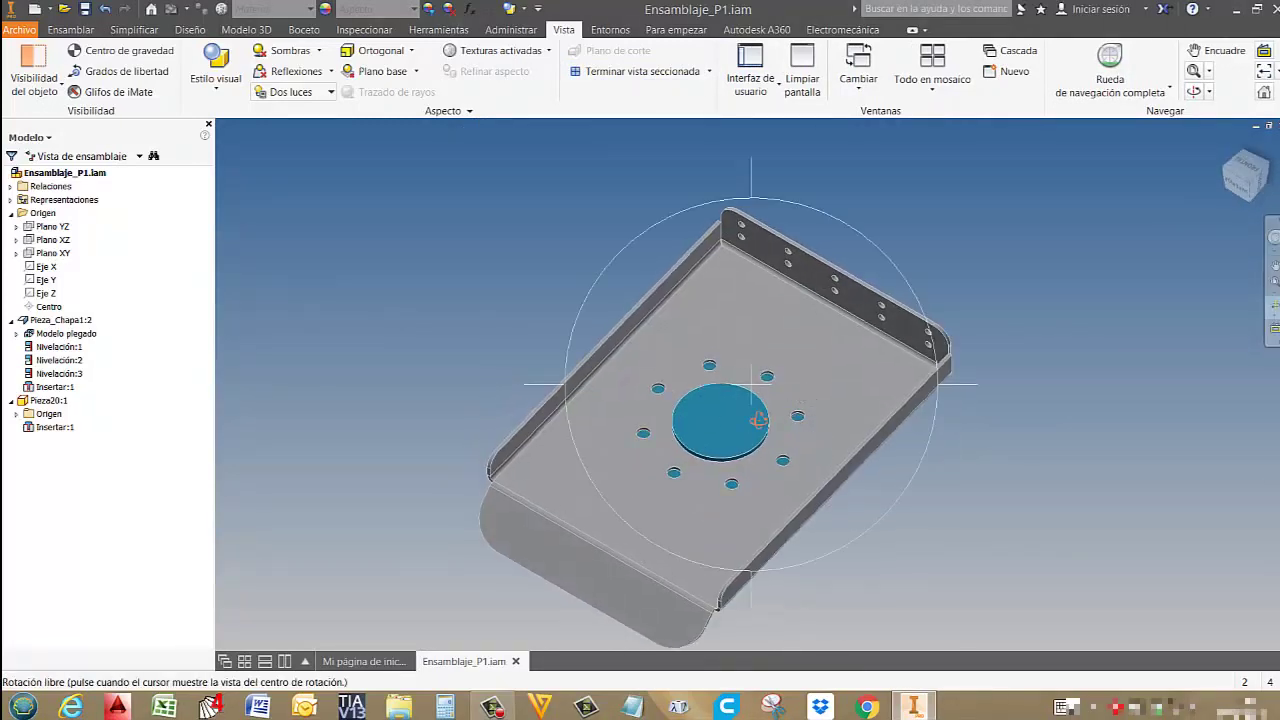
{"action": "key", "text": "Escape"}
{"action": "scroll", "coordinate": [768, 378], "scroll_direction": "up", "scroll_amount": 2}
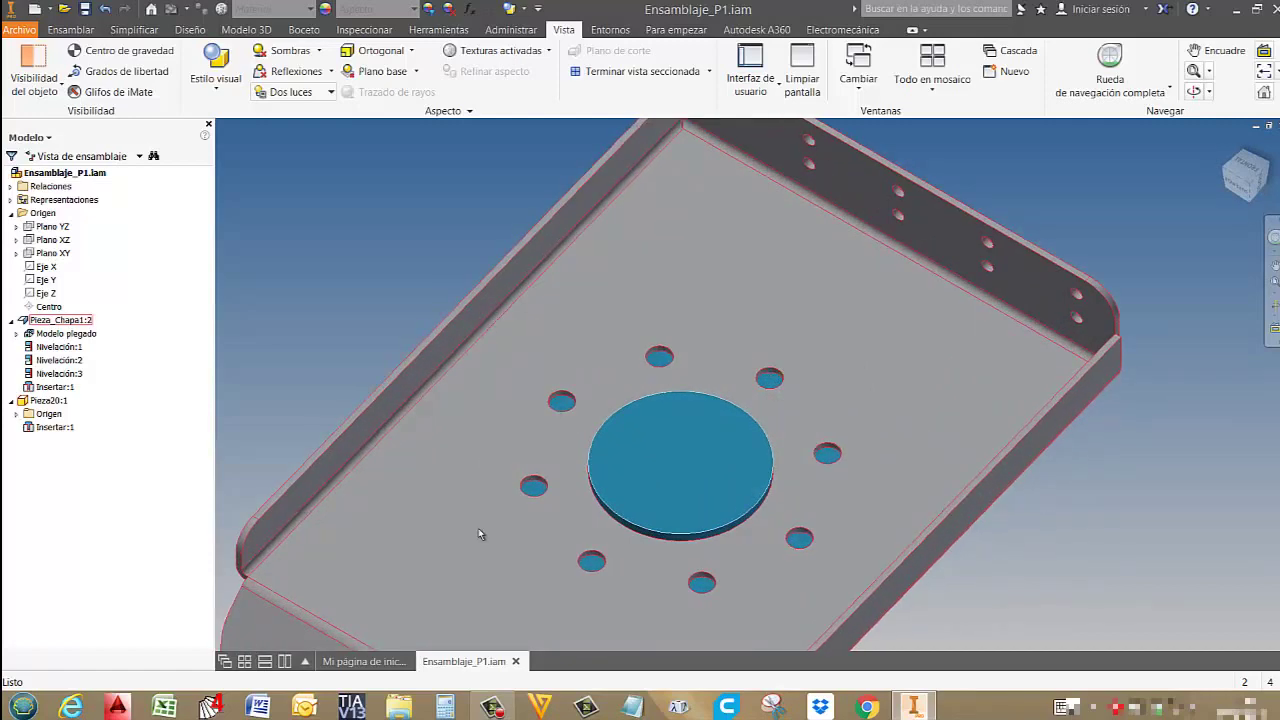
{"action": "scroll", "coordinate": [848, 310], "scroll_direction": "down", "scroll_amount": 5}
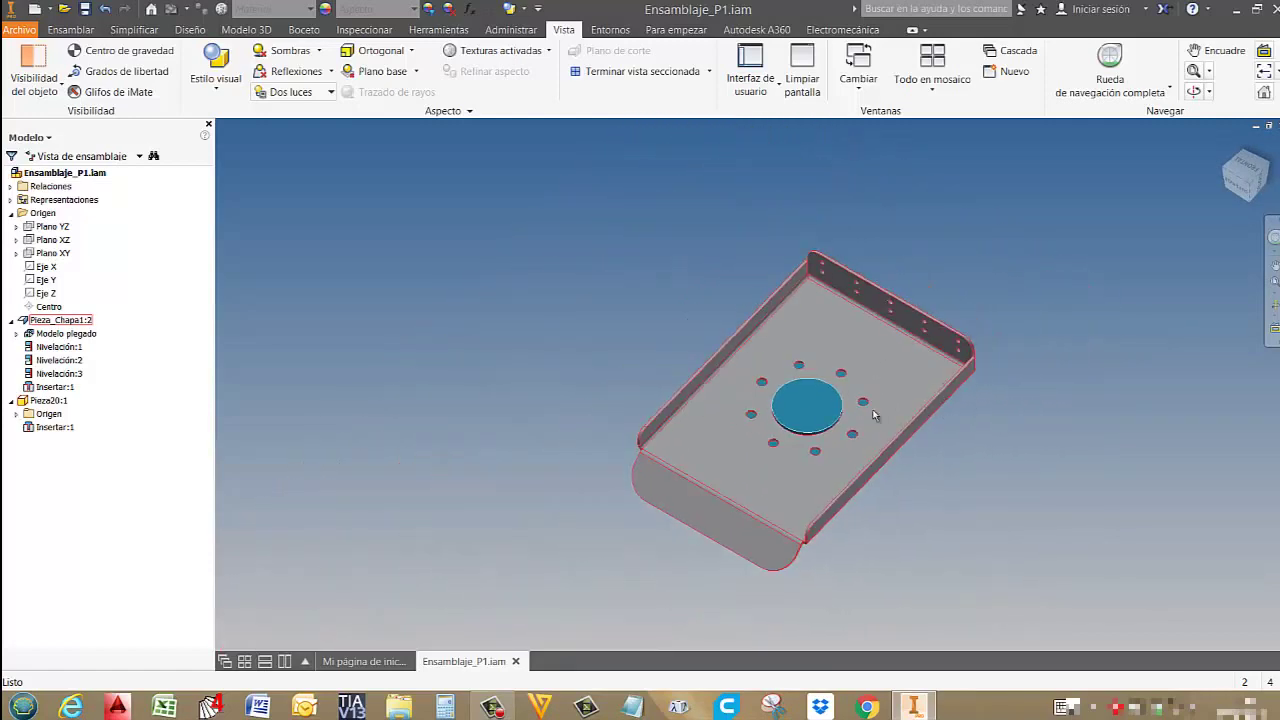
{"action": "middle_click_drag", "start_coordinate": [858, 462], "coordinate": [743, 426]}
{"action": "left_click", "coordinate": [1274, 305]}
{"action": "scroll", "coordinate": [710, 423], "scroll_direction": "up", "scroll_amount": 4}
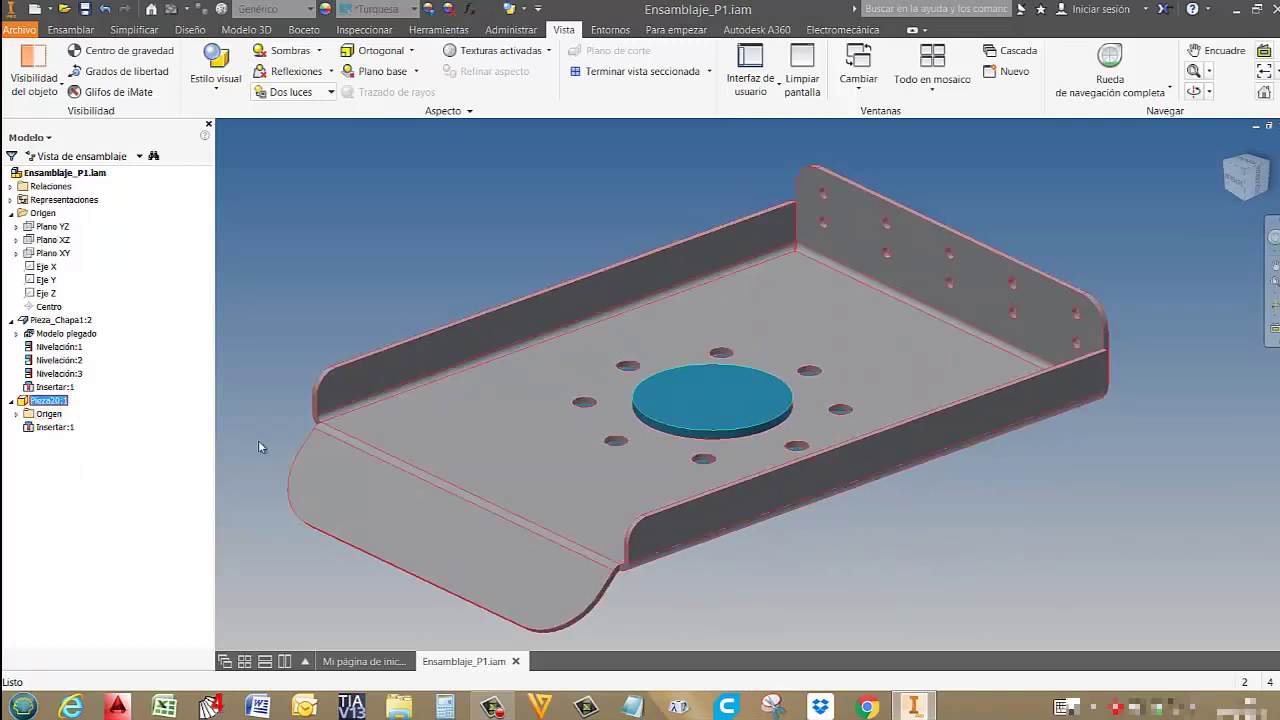
Set the offset of the Pieza20 disc's insert constraint to 100 mm.
{"action": "left_click", "coordinate": [47, 430]}
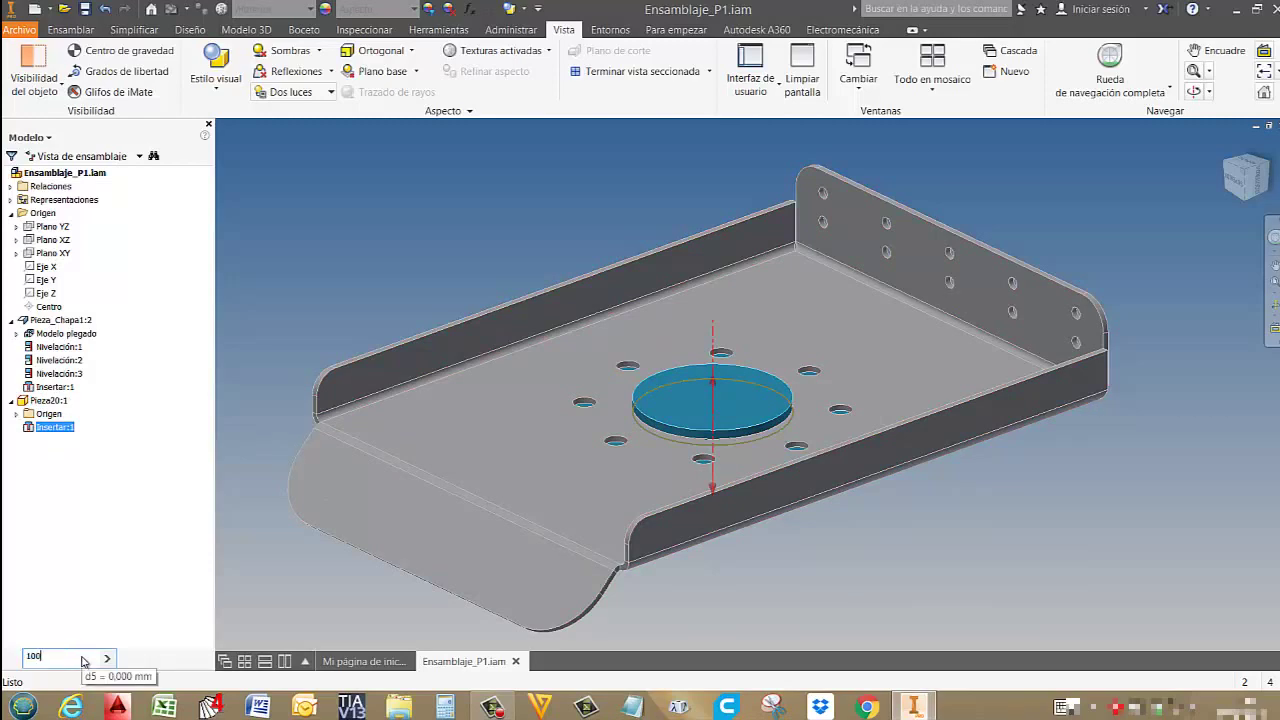
{"action": "key", "text": "Return"}
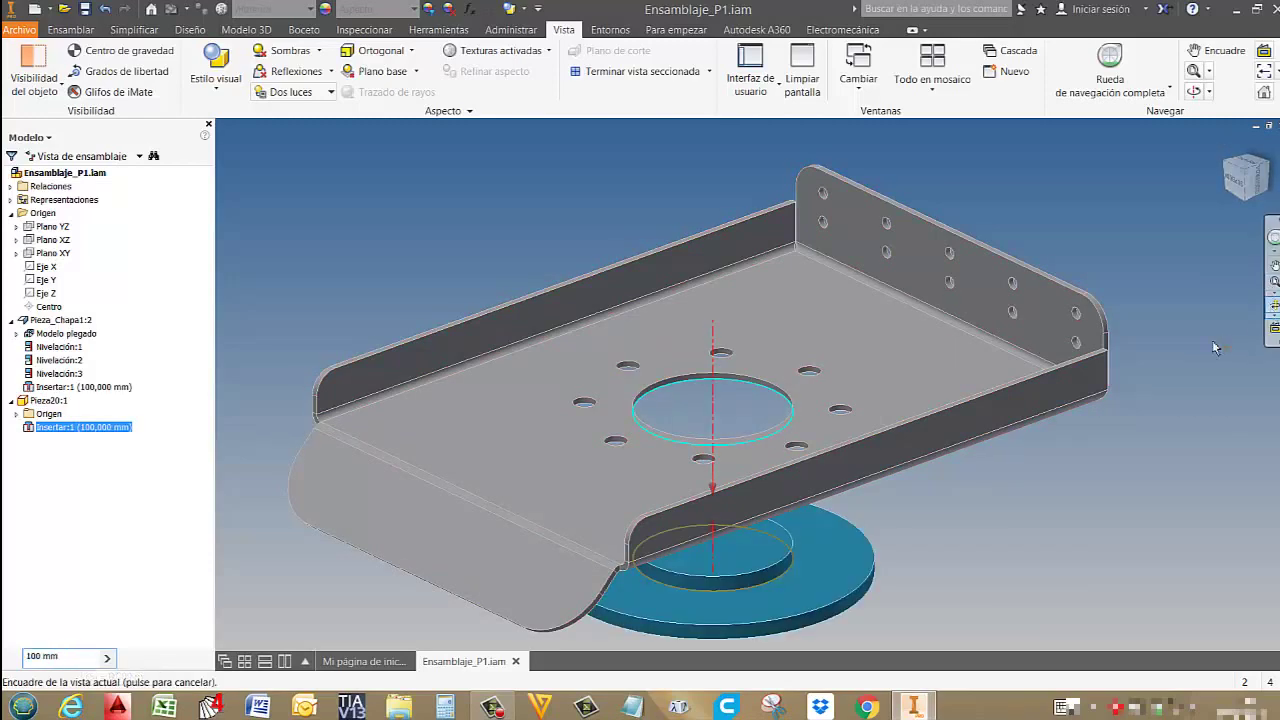
{"action": "middle_click_drag", "start_coordinate": [807, 561], "coordinate": [801, 444]}
{"action": "left_click_drag", "start_coordinate": [801, 444], "coordinate": [737, 464]}
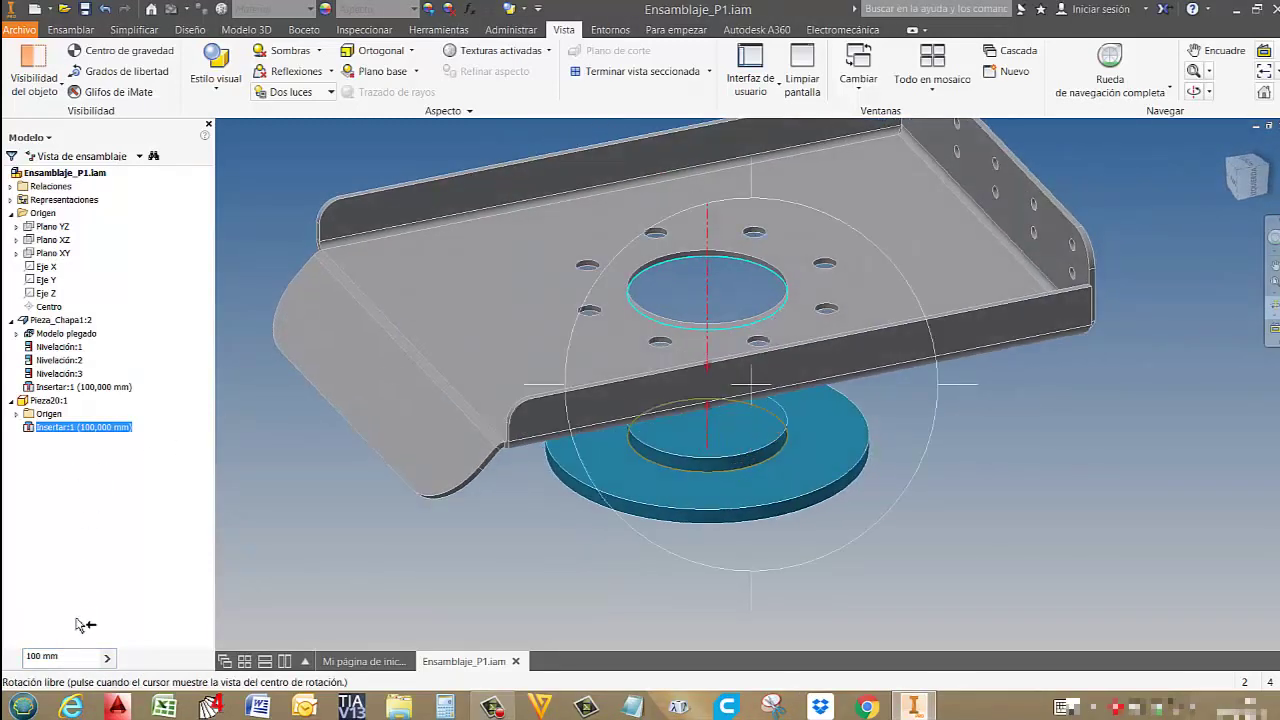
Set the disc's insert constraint offset to 150 mm, moving the disc further below the plate.
{"action": "left_click", "coordinate": [65, 660]}
{"action": "type", "text": "150"}
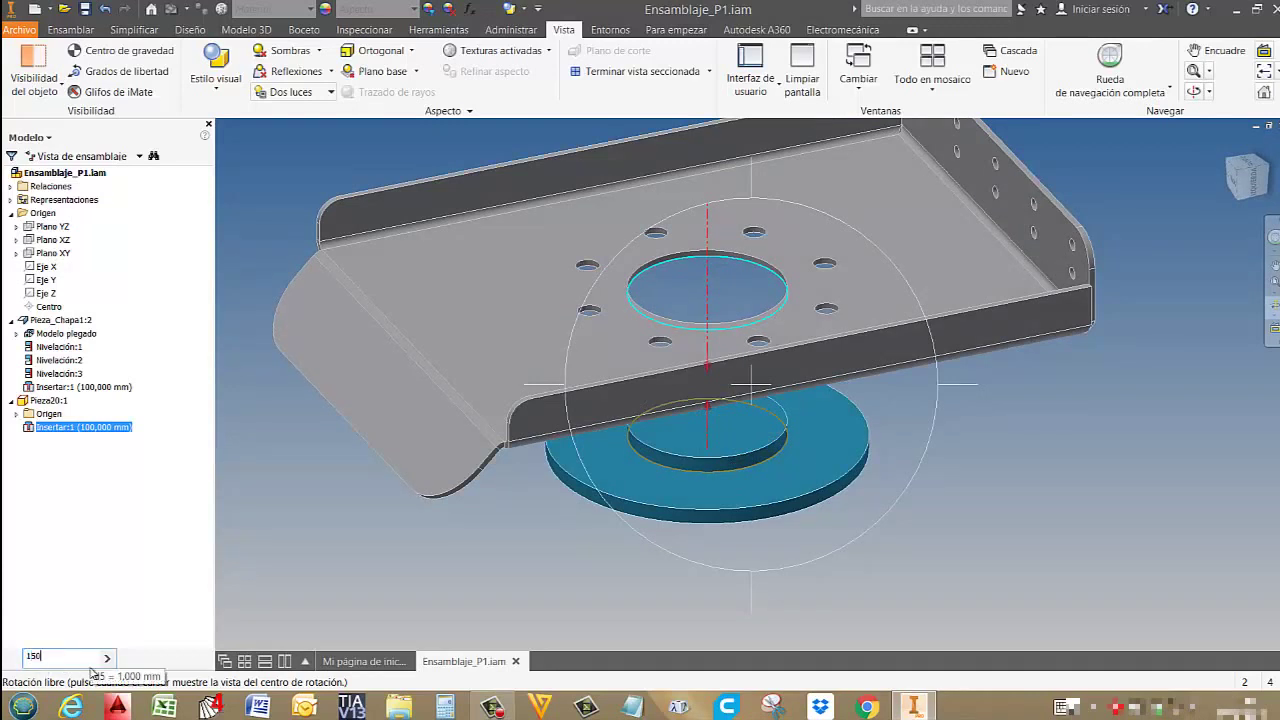
{"action": "key", "text": "Return"}
{"action": "right_click", "coordinate": [307, 507]}
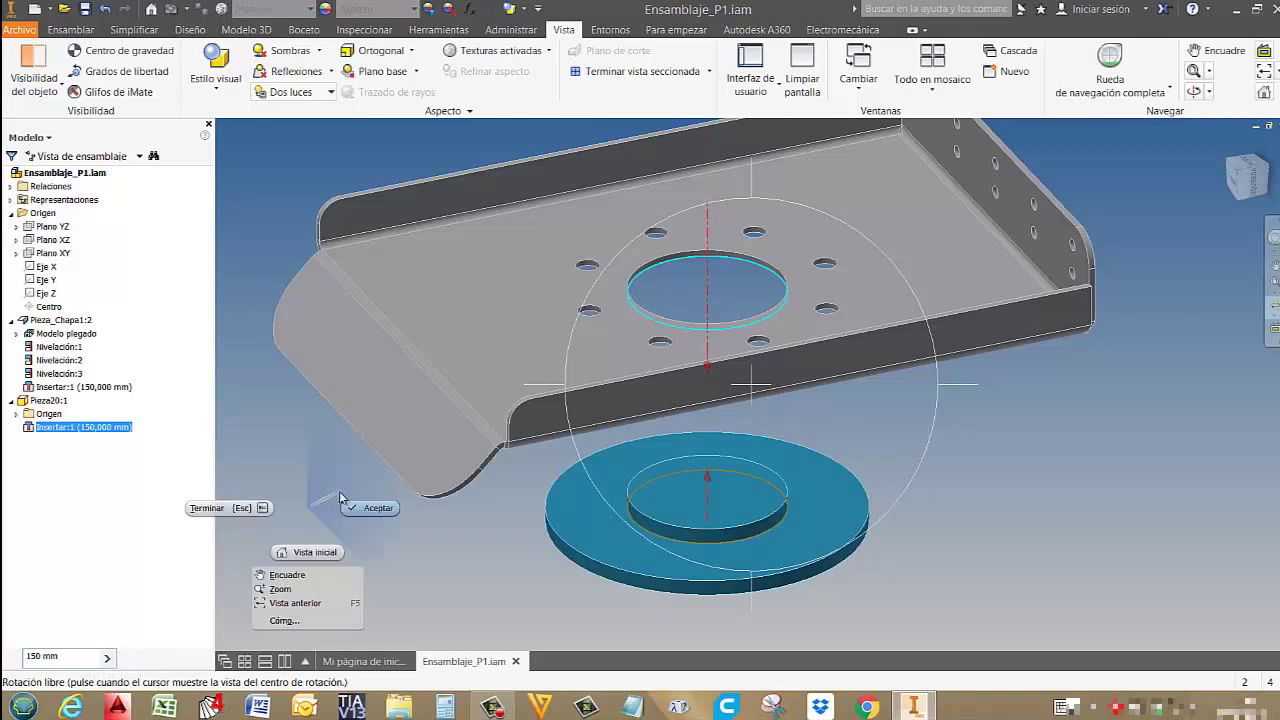
{"action": "left_click", "coordinate": [346, 504]}
{"action": "right_click", "coordinate": [1030, 505]}
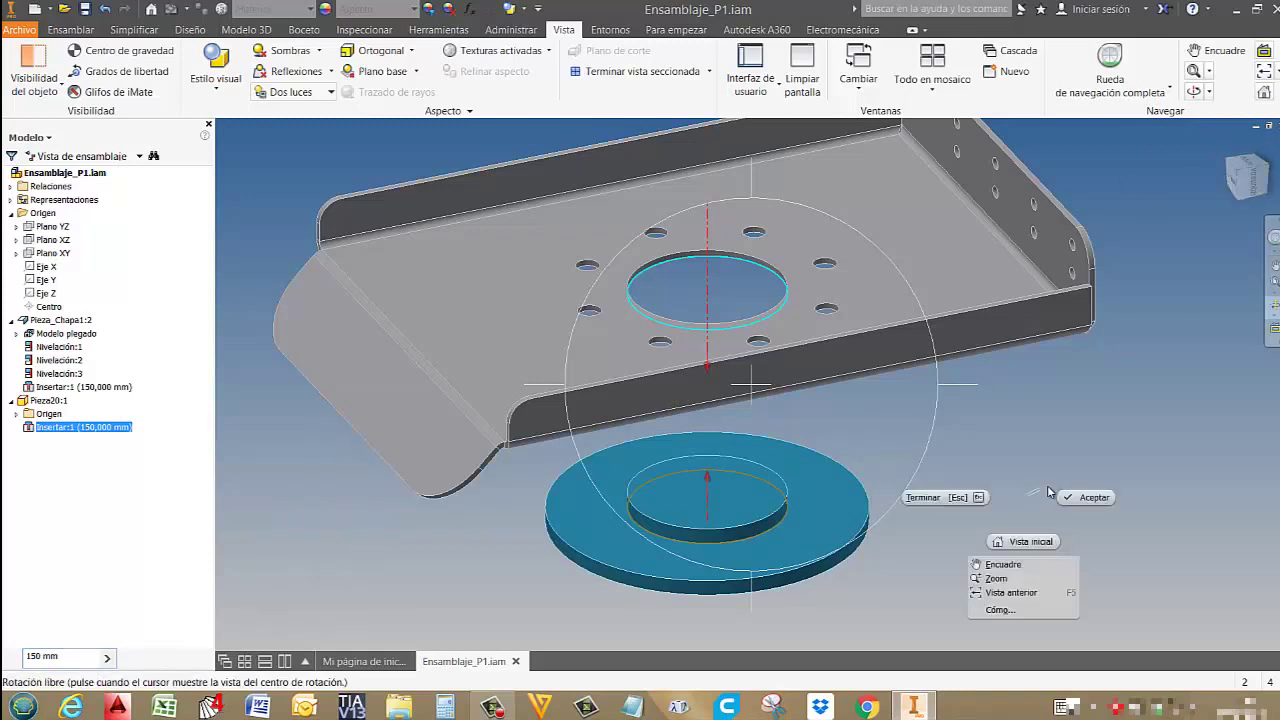
{"action": "left_click", "coordinate": [1014, 537]}
Edit Pieza20 in place, sketch on its flange face, project the perforated plate face's geometry, and return to the assembly.
{"action": "double_click", "coordinate": [856, 488]}
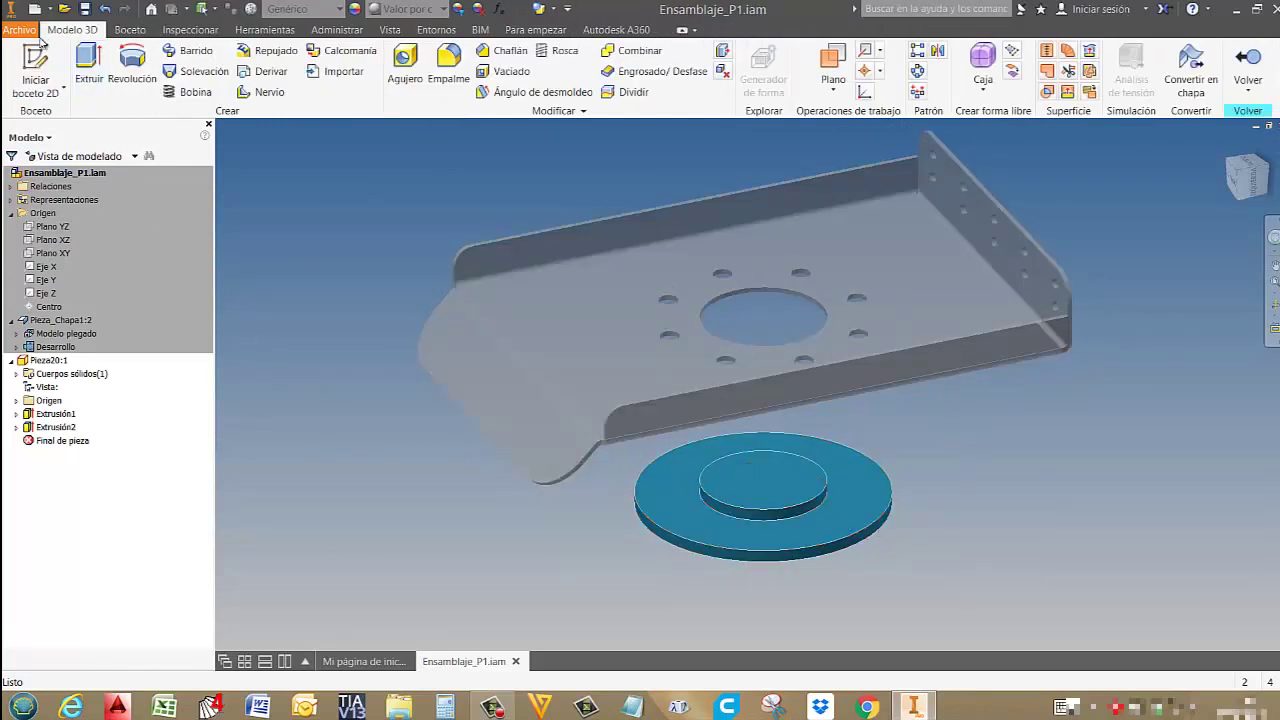
{"action": "left_click", "coordinate": [856, 471]}
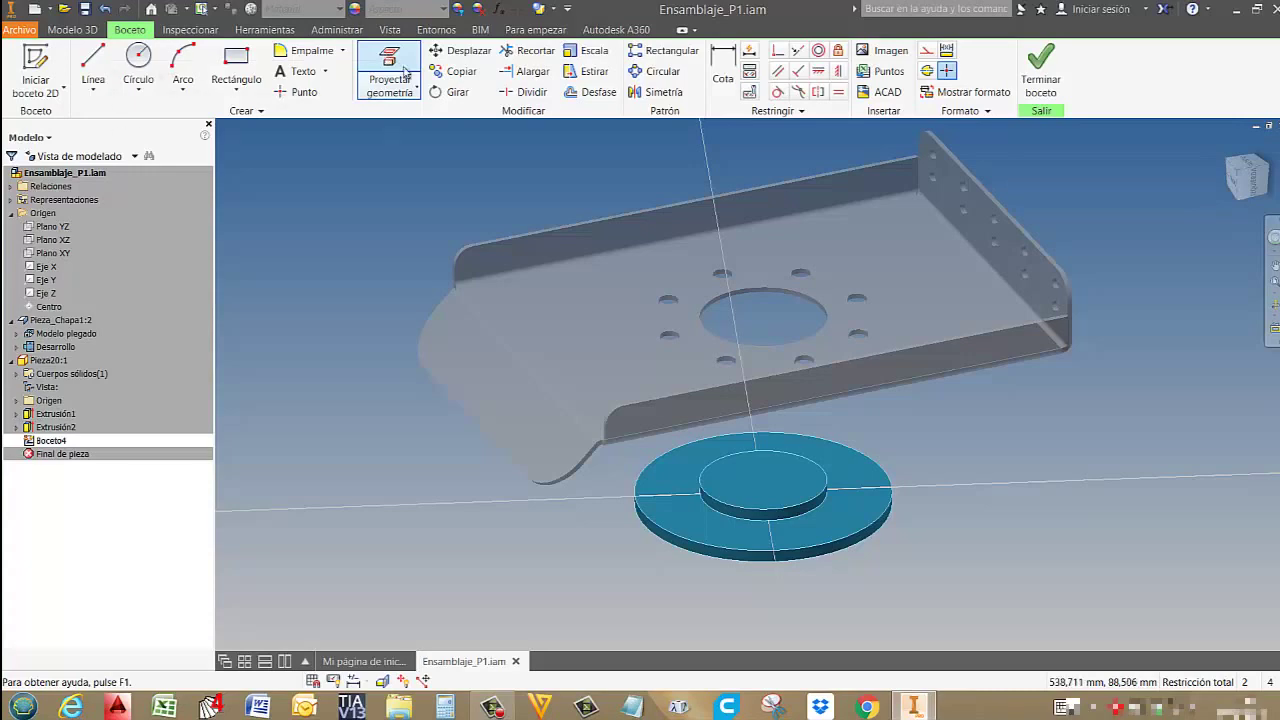
{"action": "left_click", "coordinate": [405, 70]}
{"action": "scroll", "coordinate": [843, 487], "scroll_direction": "up", "scroll_amount": 1}
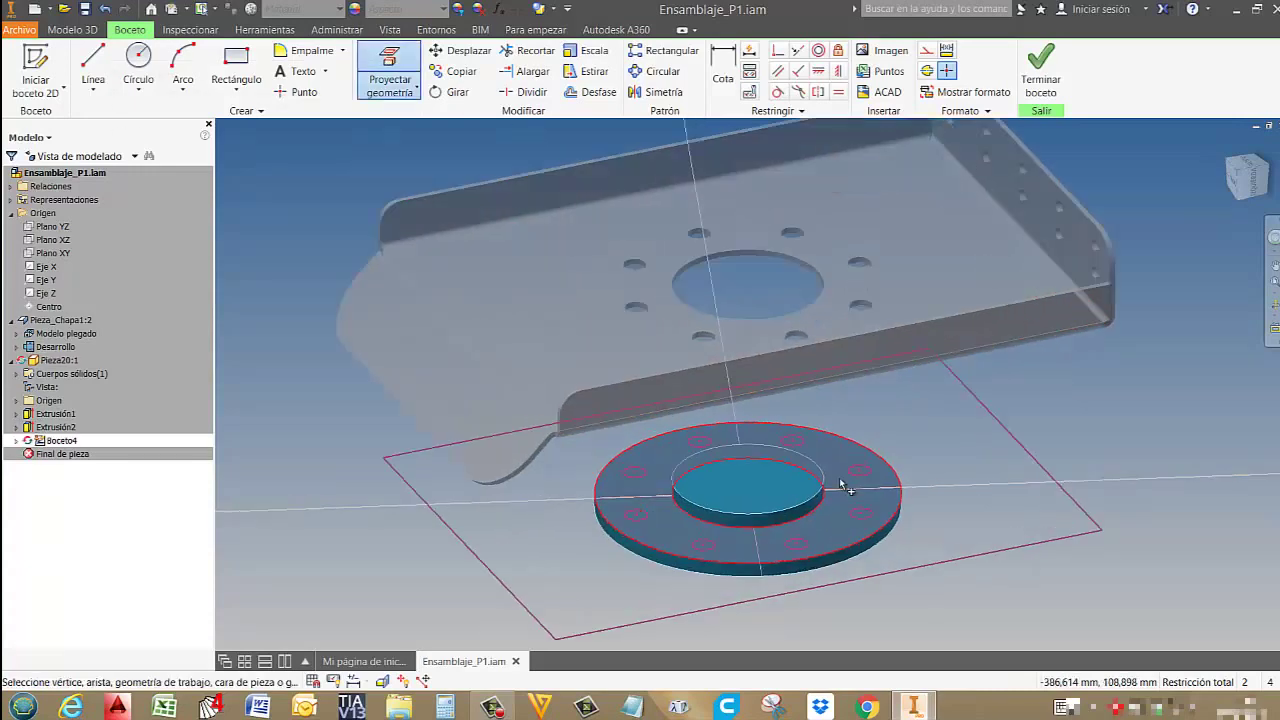
{"action": "scroll", "coordinate": [843, 487], "scroll_direction": "up", "scroll_amount": 1}
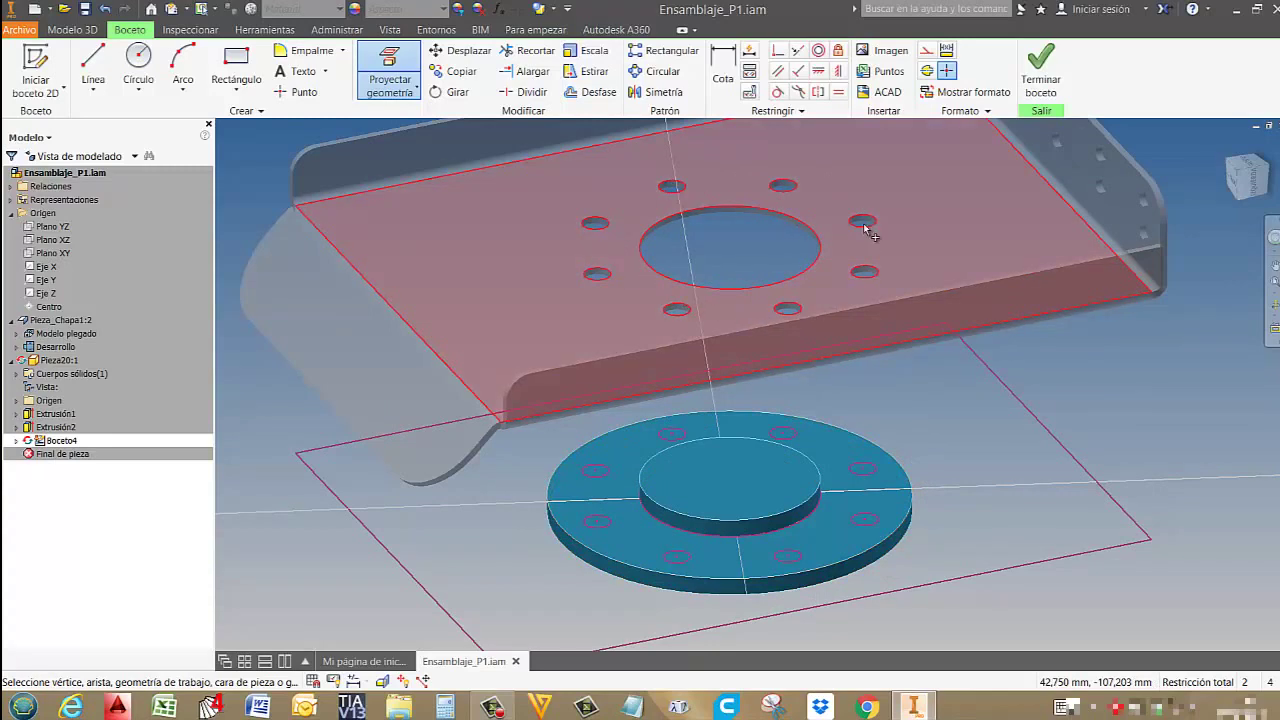
{"action": "left_click", "coordinate": [853, 295]}
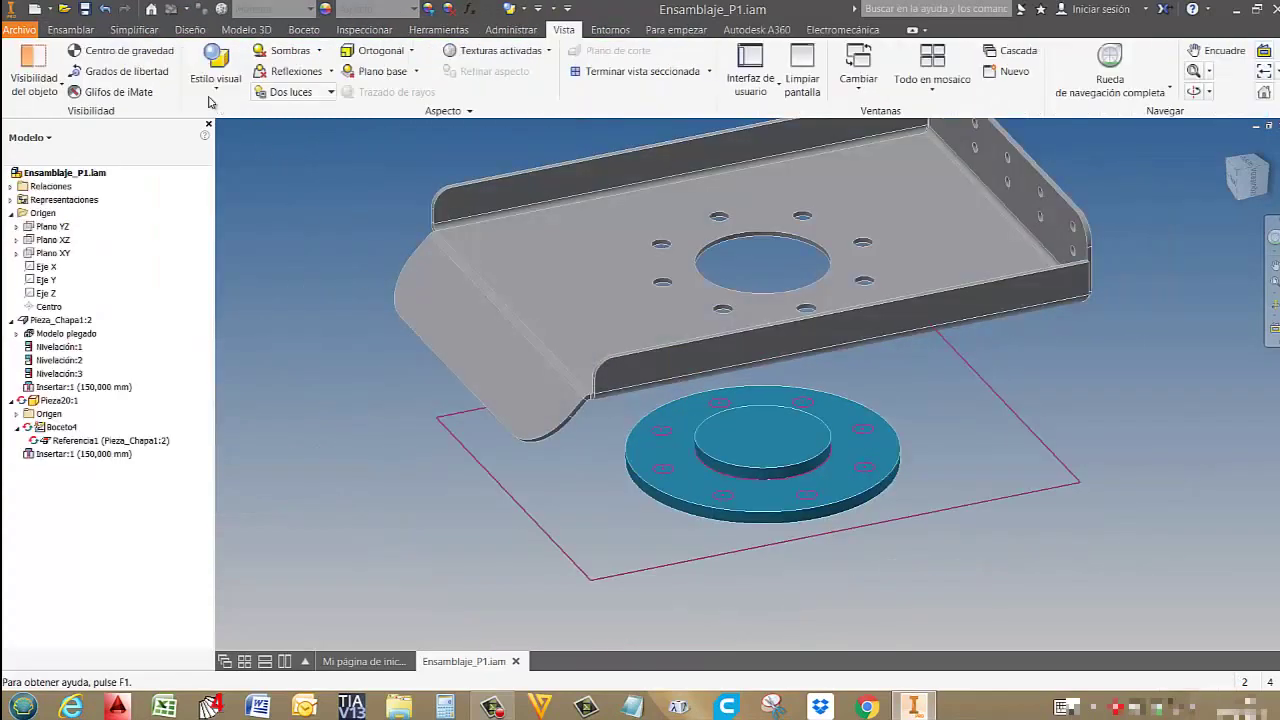
In Pieza20, extrude the eight projected hole circles as a 10 mm cut into the flange and return to the assembly.
{"action": "double_click", "coordinate": [889, 462]}
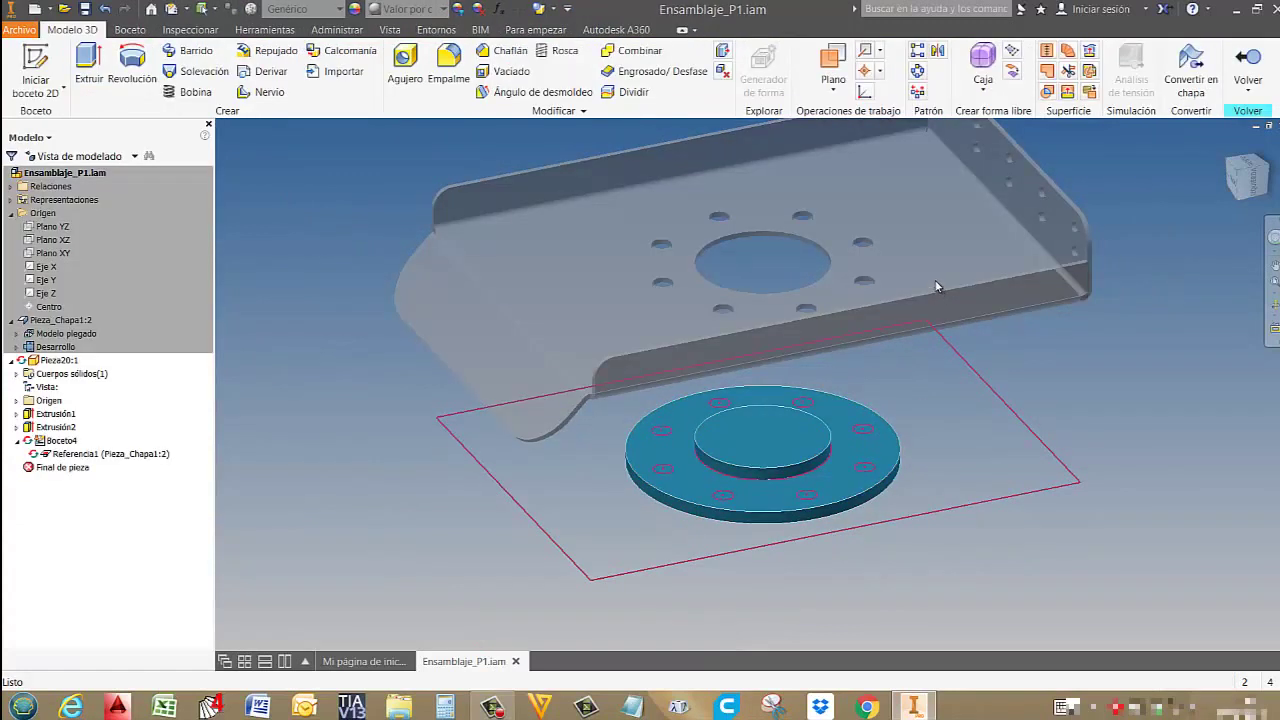
{"action": "left_click", "coordinate": [89, 65]}
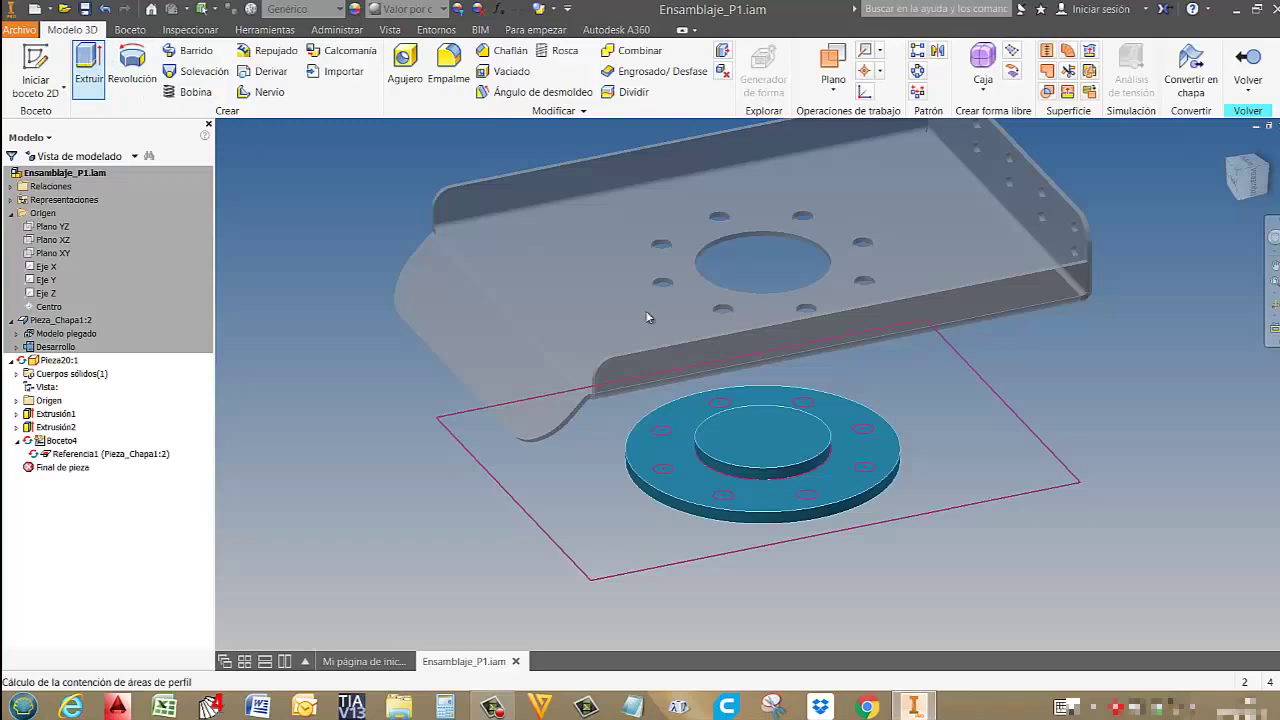
{"action": "scroll", "coordinate": [728, 404], "scroll_direction": "up", "scroll_amount": 5}
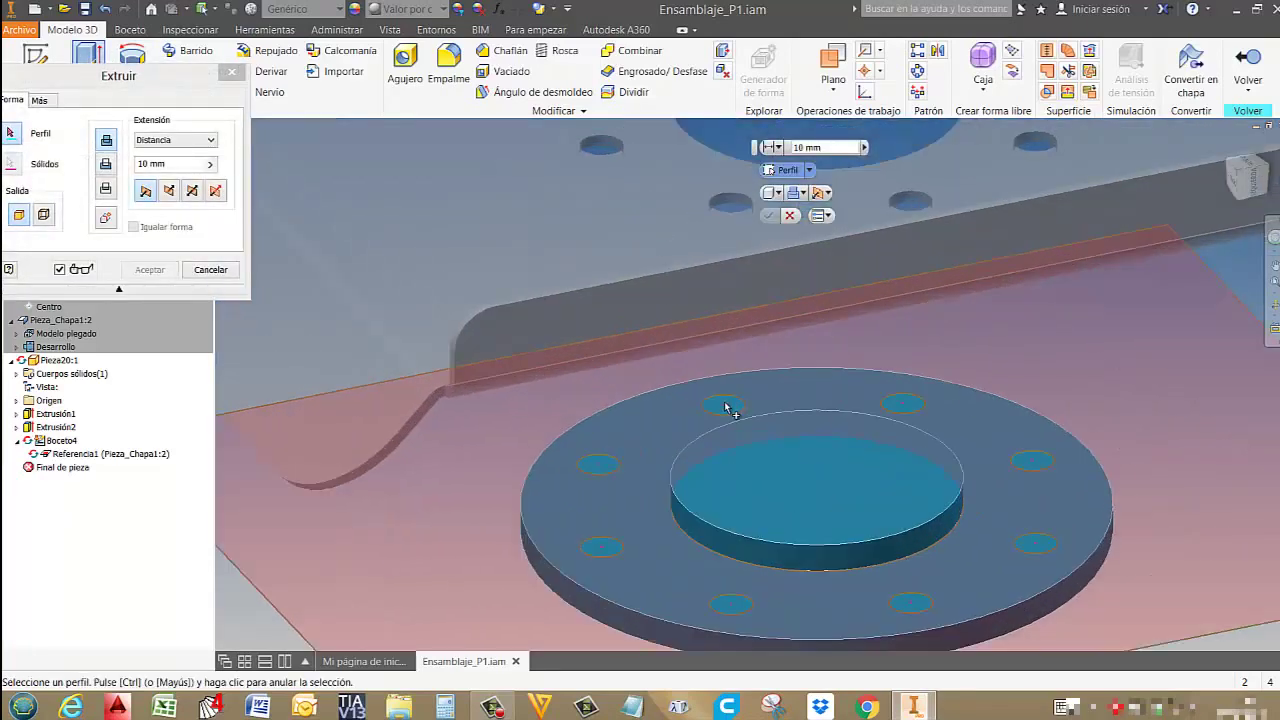
{"action": "left_click", "coordinate": [726, 406]}
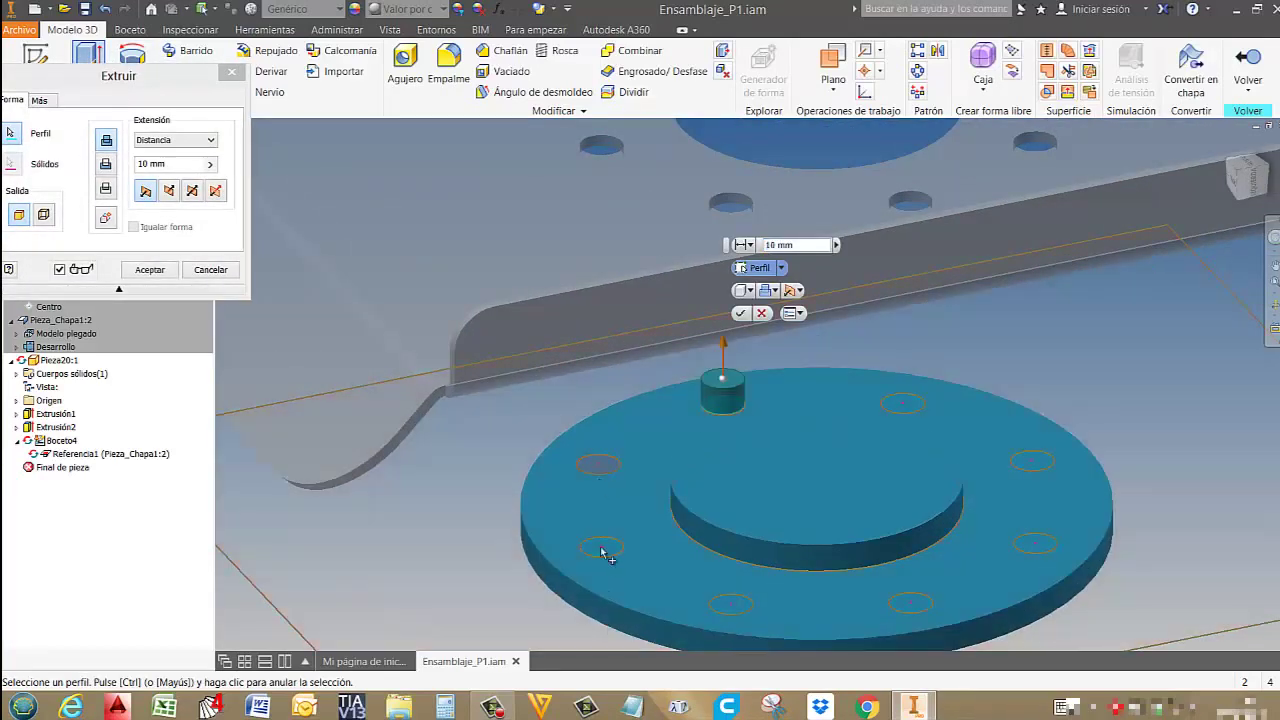
{"action": "left_click", "coordinate": [603, 467]}
{"action": "left_click", "coordinate": [608, 551]}
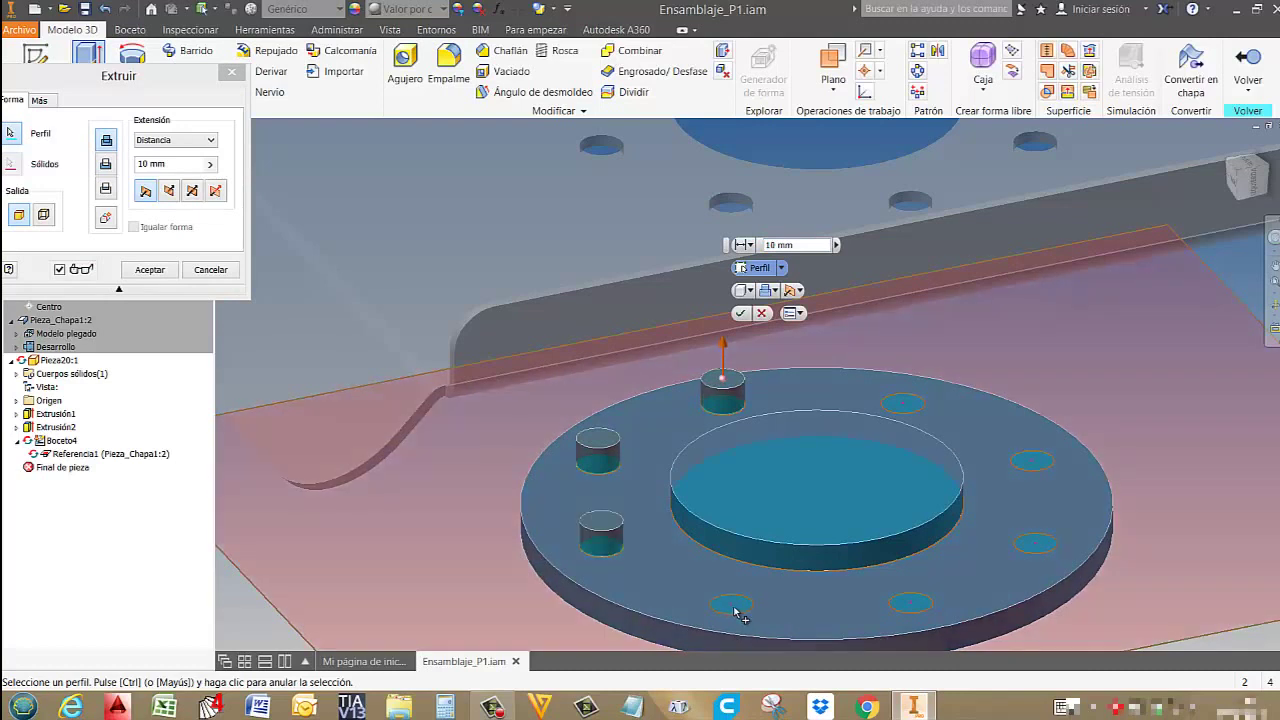
{"action": "left_click", "coordinate": [735, 606]}
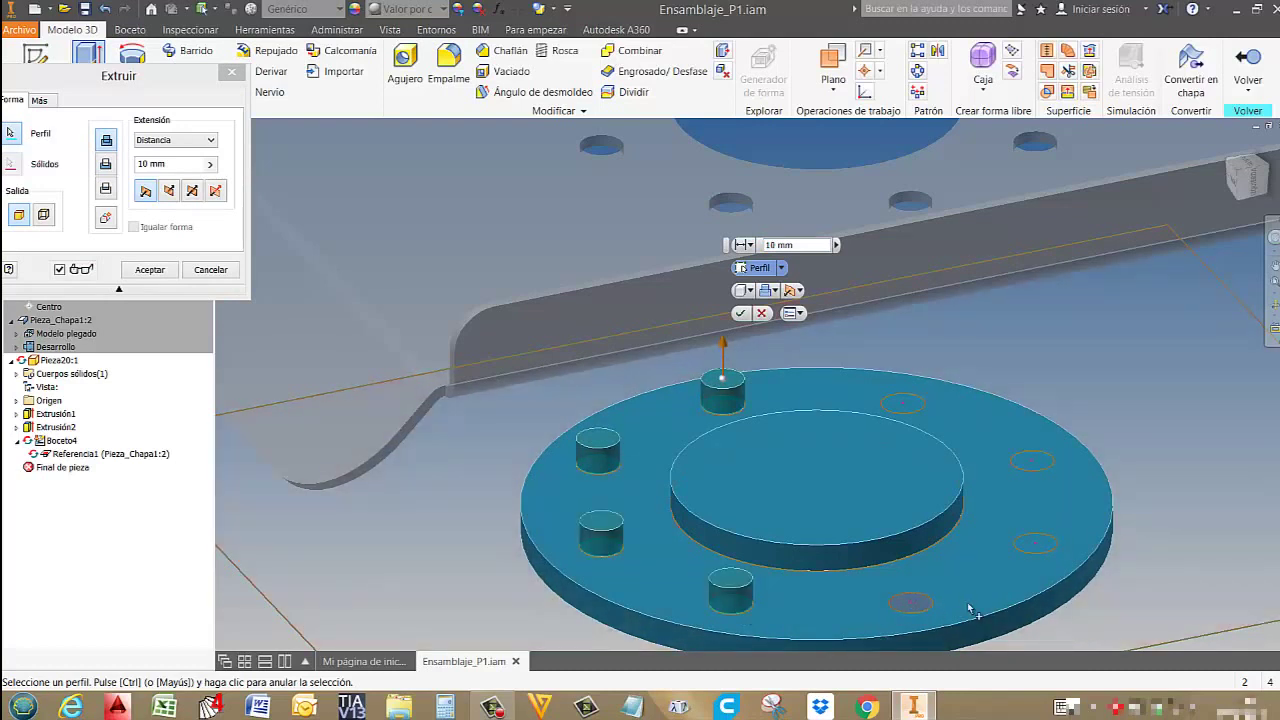
{"action": "left_click", "coordinate": [912, 602]}
{"action": "left_click", "coordinate": [1036, 544]}
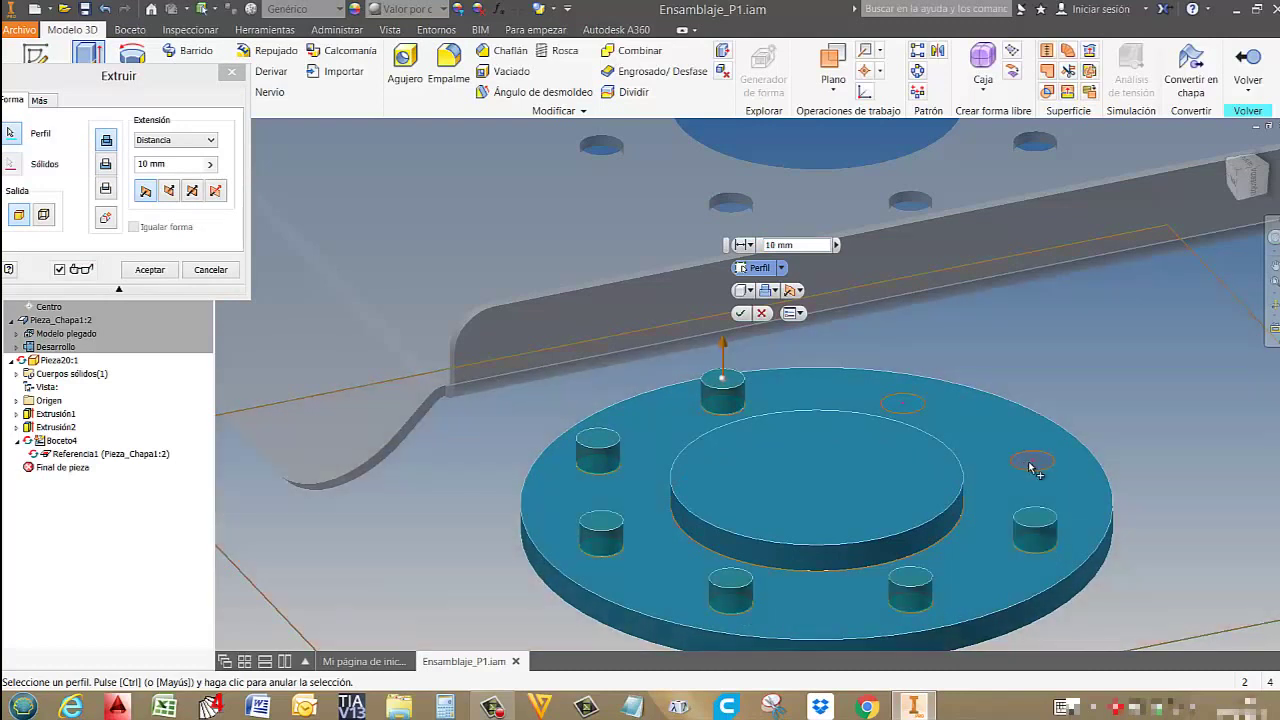
{"action": "left_click", "coordinate": [979, 435]}
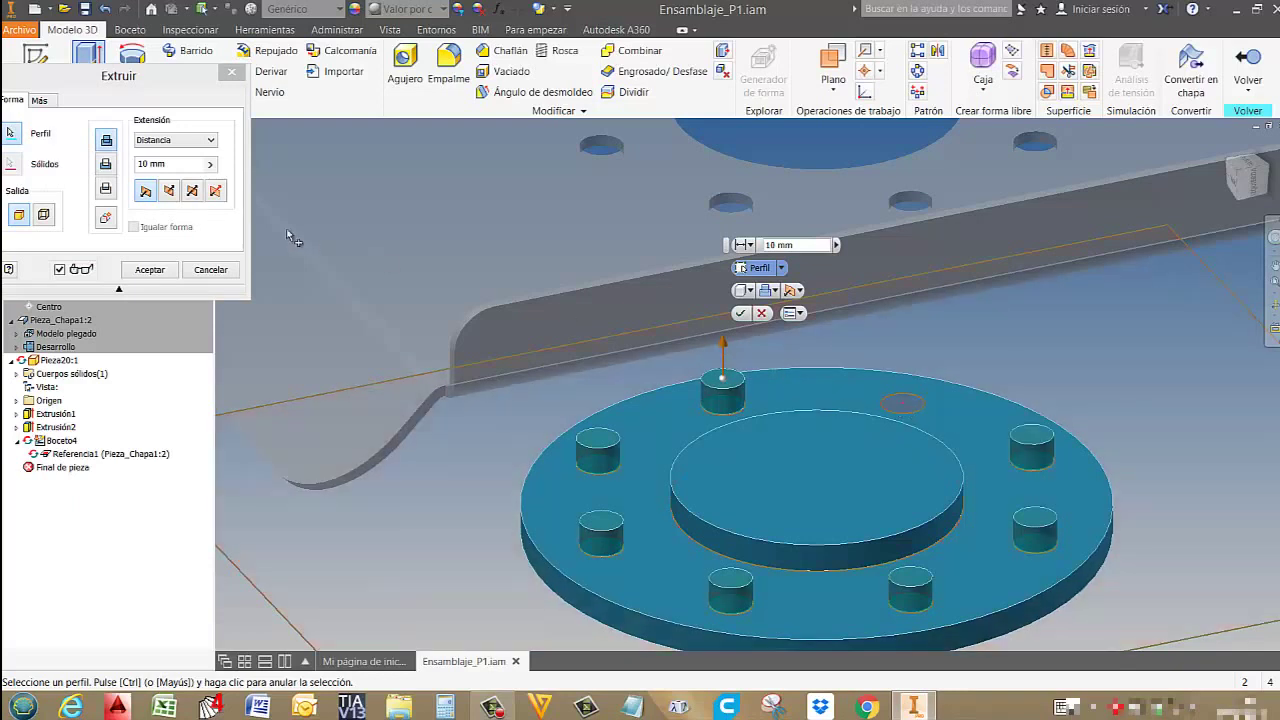
{"action": "left_click", "coordinate": [106, 164]}
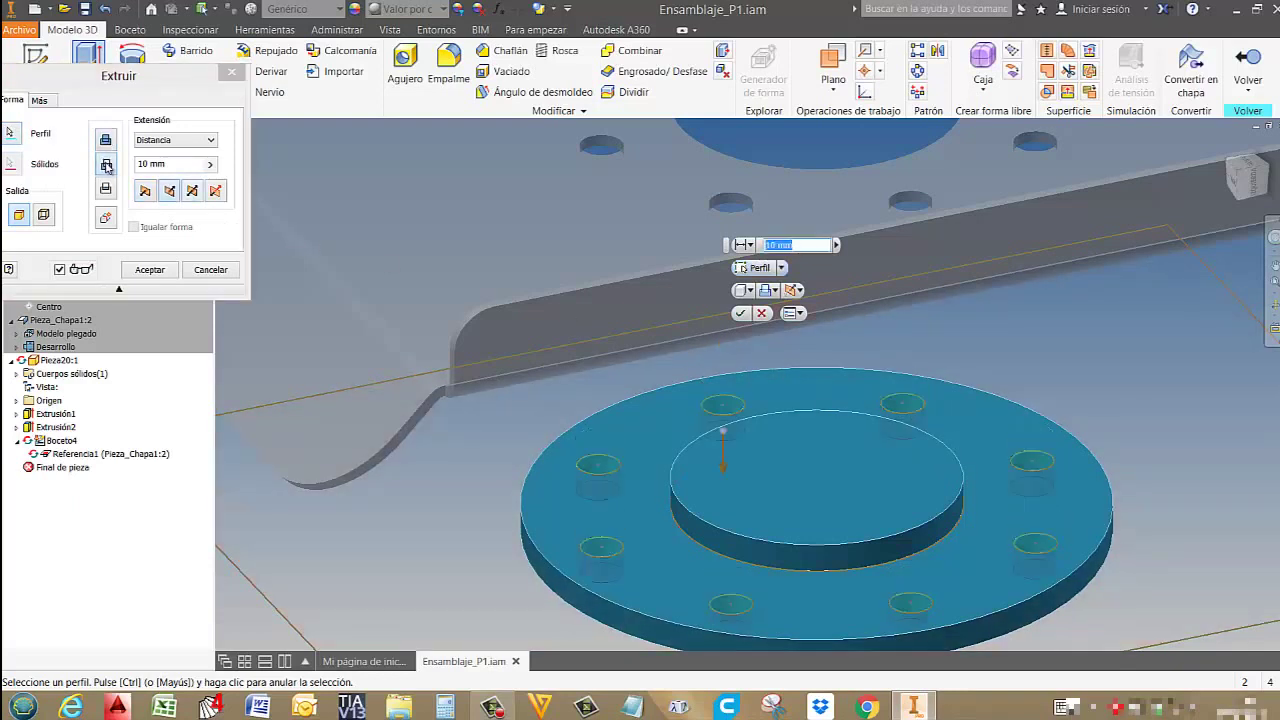
{"action": "left_click", "coordinate": [150, 269]}
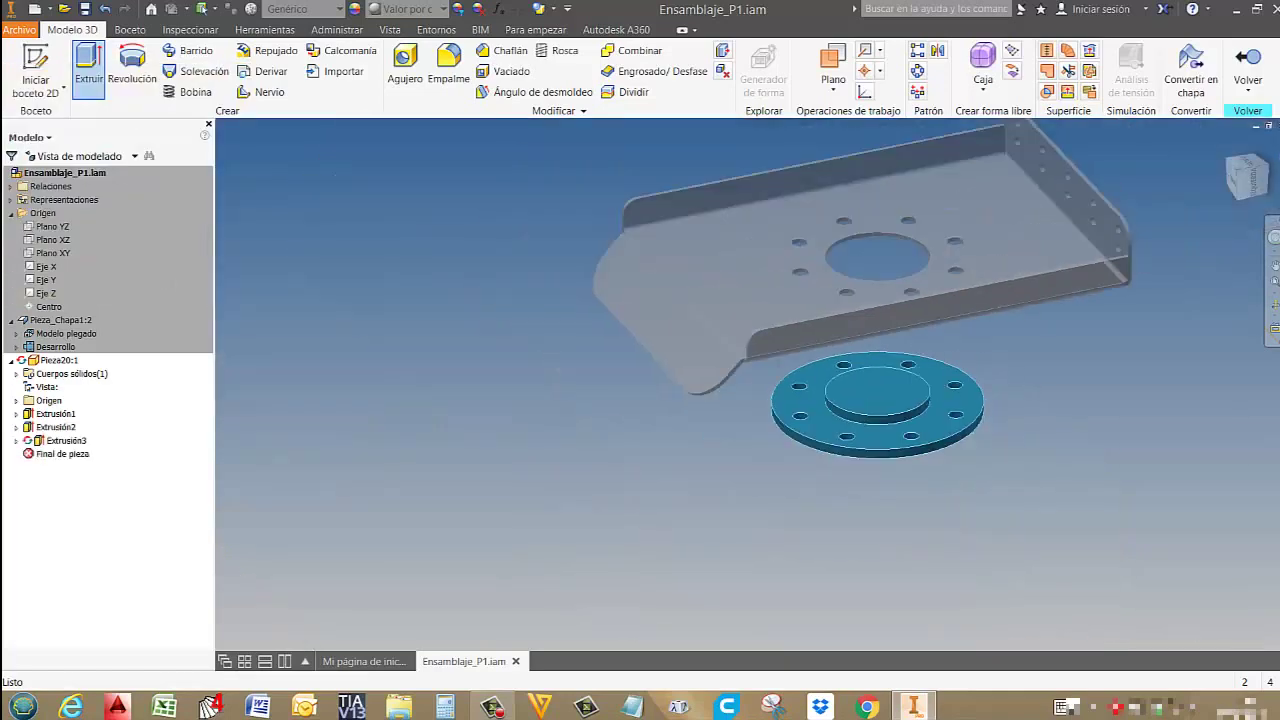
{"action": "left_click", "coordinate": [1247, 62]}
Edit Pieza_Chapa1 in place and open the Boceto8 sketch of its Cortar3 feature.
{"action": "mouse_move", "coordinate": [908, 450]}
{"action": "middle_mouse_down", "text": "shift"}
{"action": "mouse_move", "coordinate": [931, 340]}
{"action": "mouse_move", "coordinate": [937, 470]}
{"action": "mouse_move", "coordinate": [907, 448]}
{"action": "middle_mouse_up", "text": "shift"}
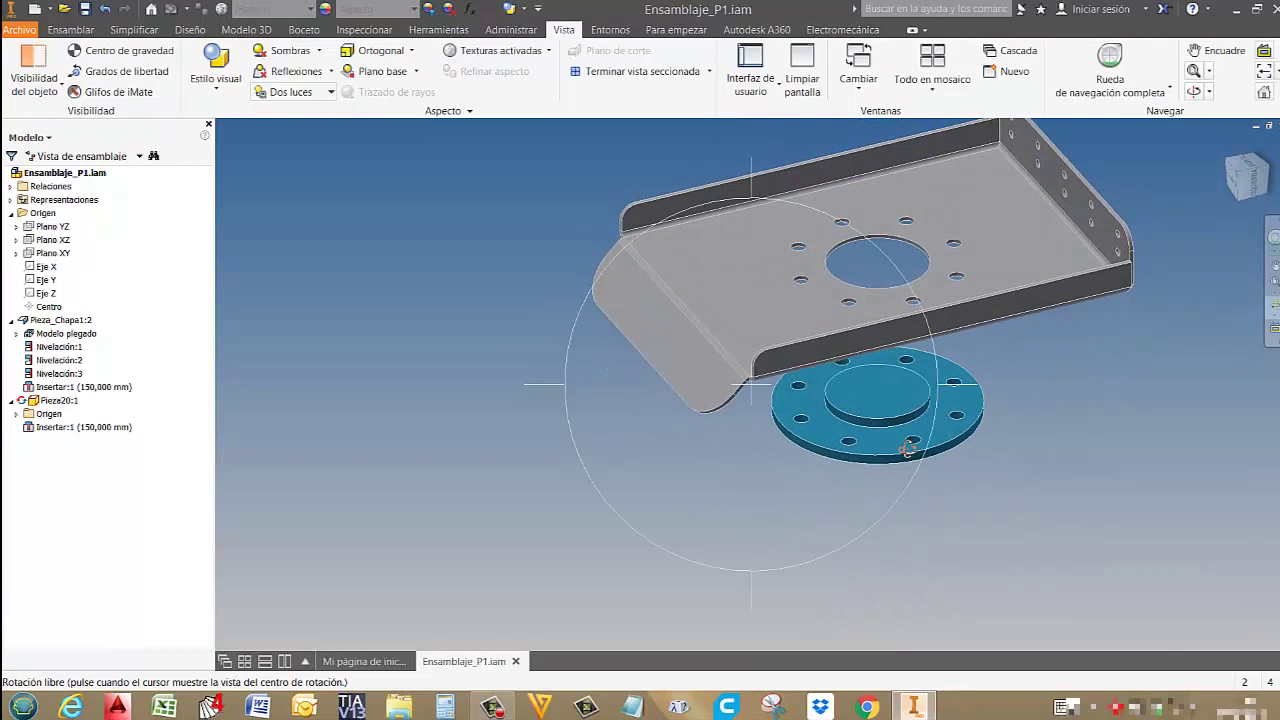
{"action": "middle_click_drag", "start_coordinate": [875, 373], "coordinate": [804, 383], "text": "shift"}
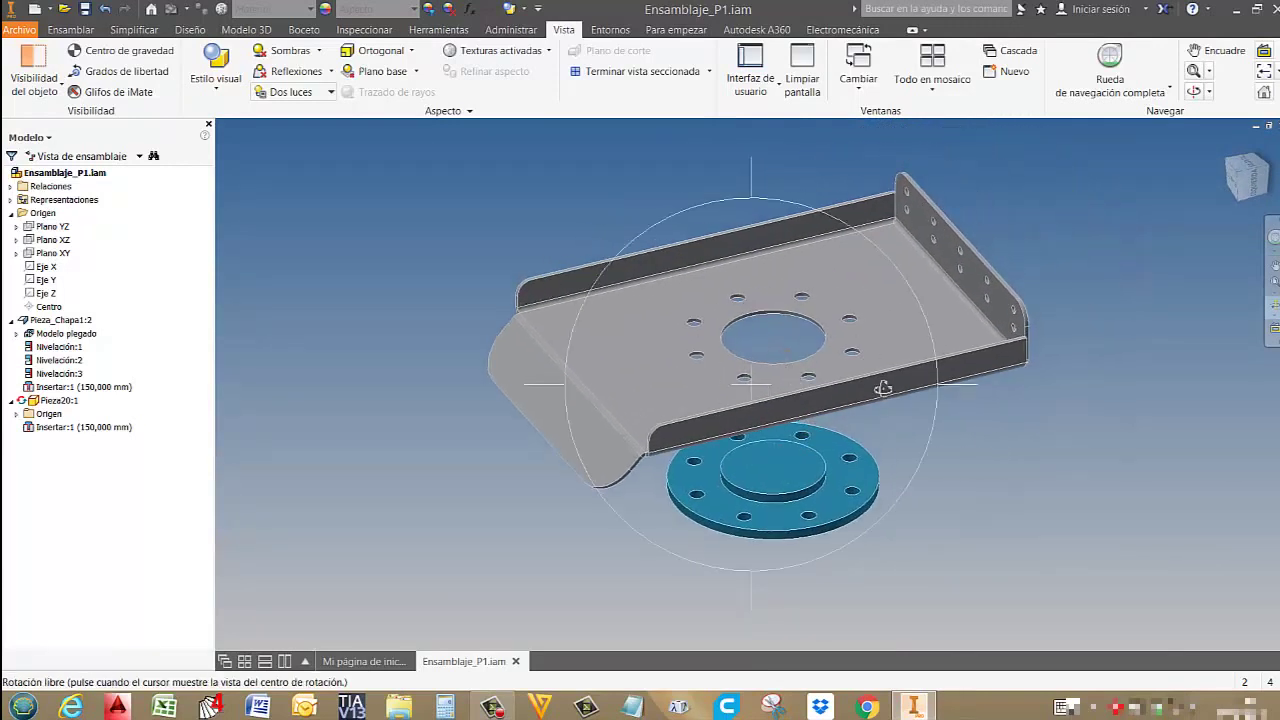
{"action": "middle_click_drag", "start_coordinate": [866, 430], "coordinate": [864, 299], "text": "shift"}
{"action": "left_click", "coordinate": [870, 281]}
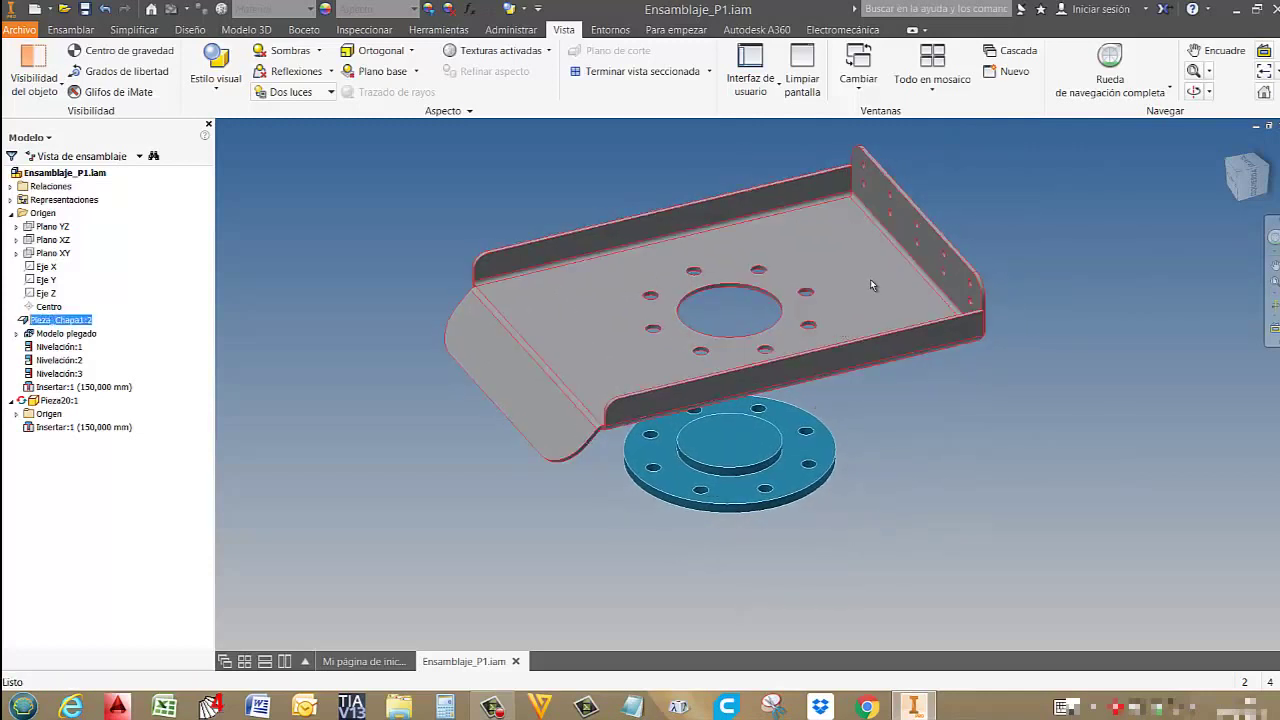
{"action": "double_click", "coordinate": [818, 272]}
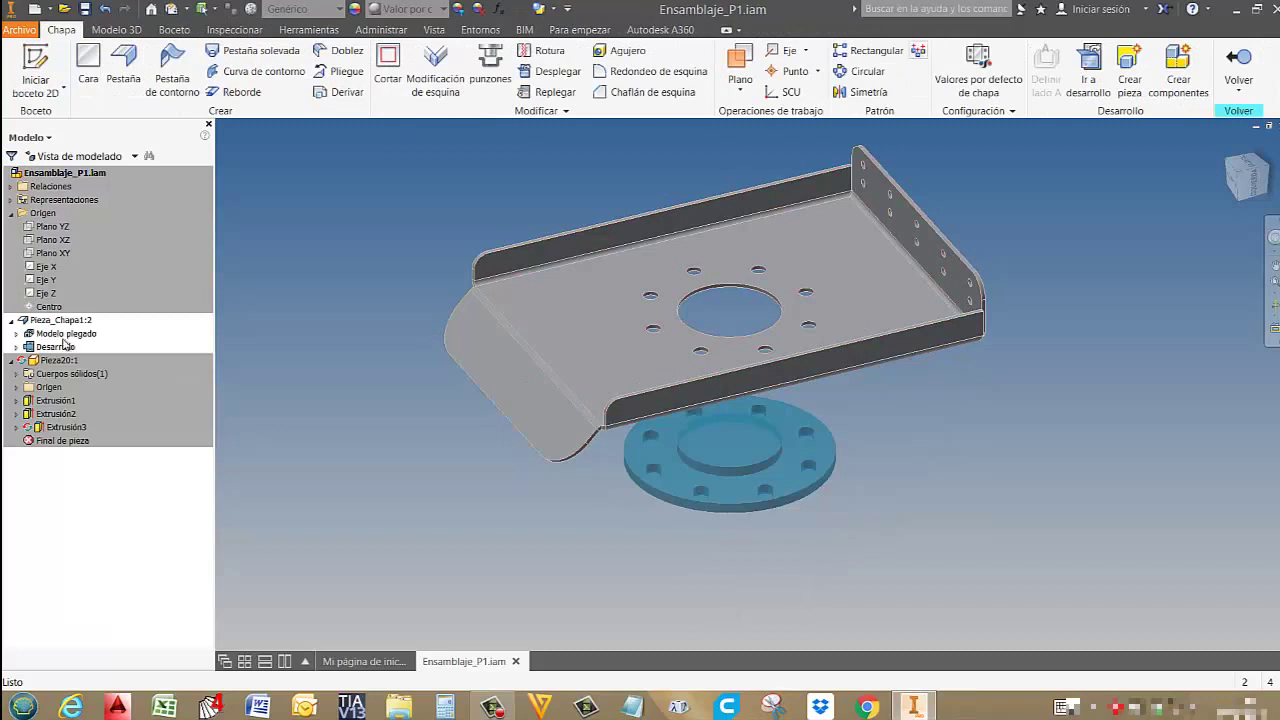
{"action": "left_click", "coordinate": [16, 336]}
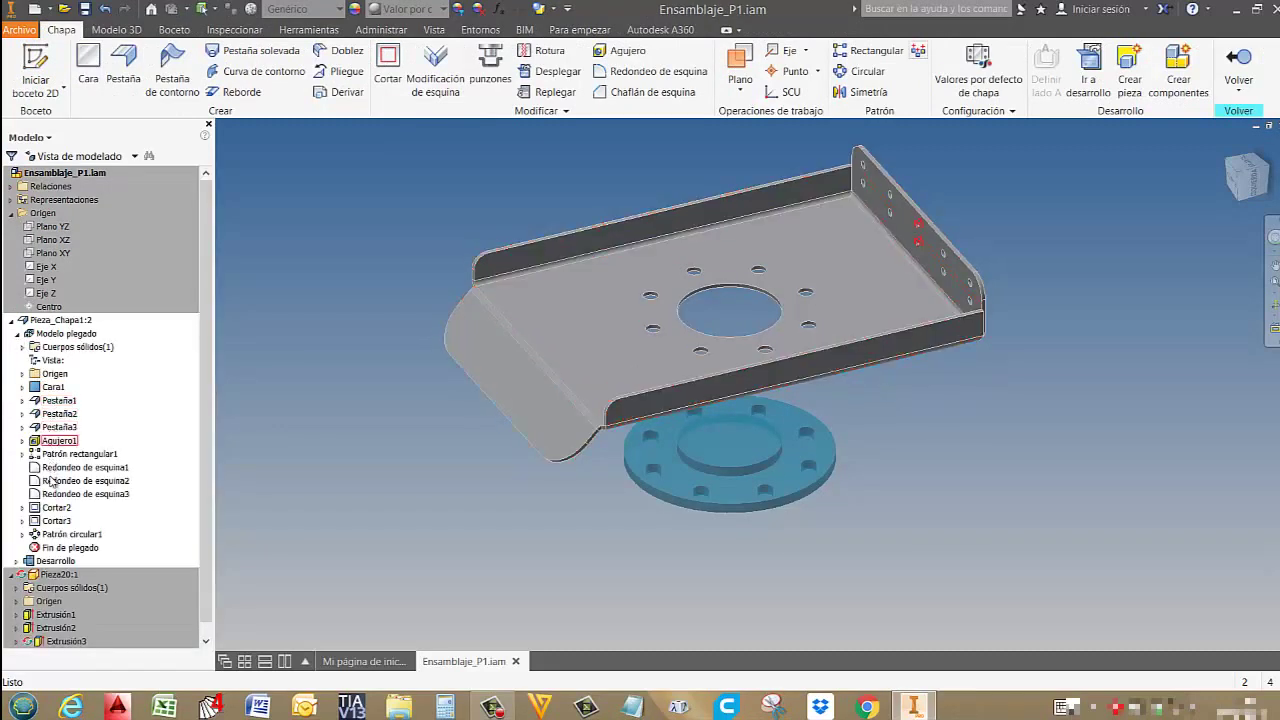
{"action": "left_click", "coordinate": [22, 523]}
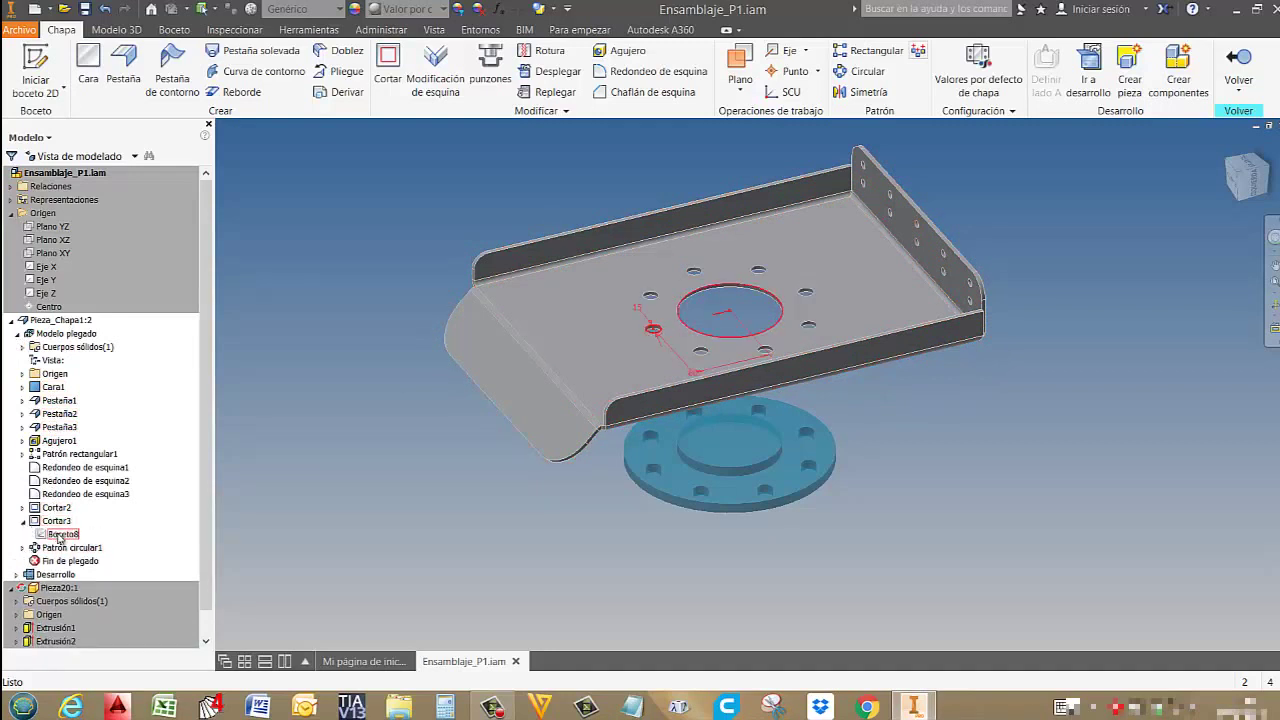
{"action": "double_click", "coordinate": [62, 535]}
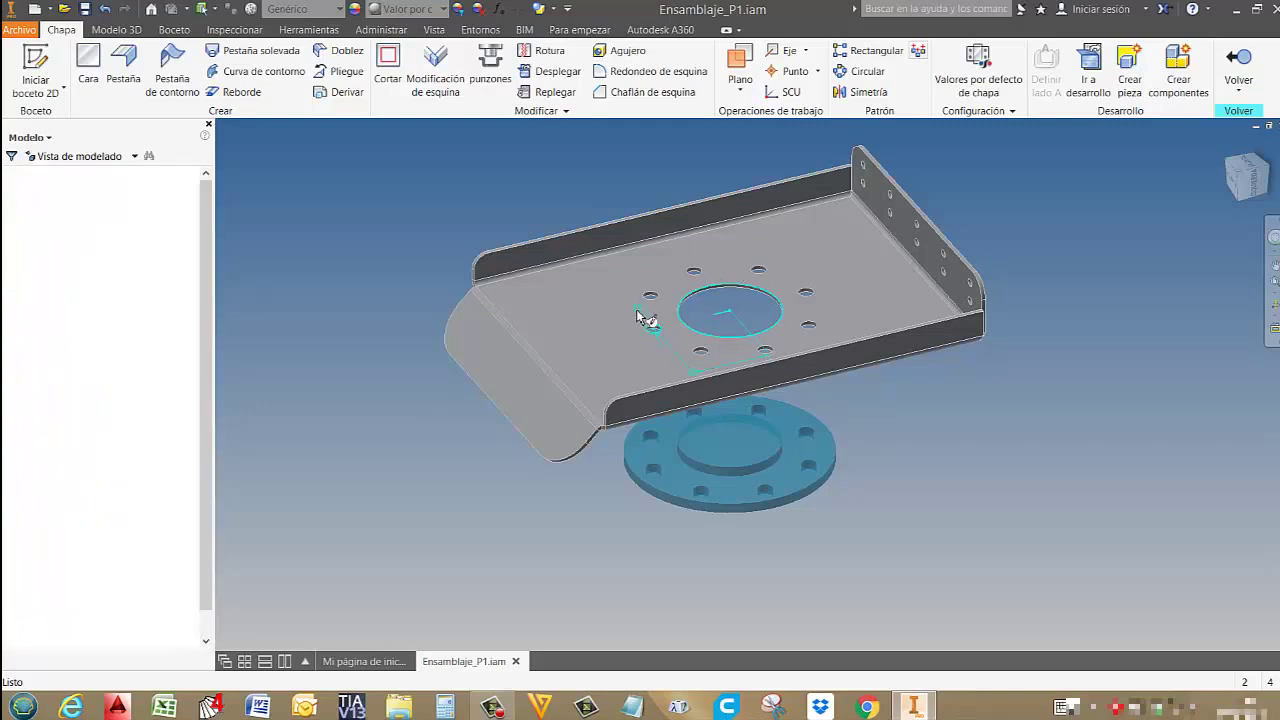
Set the sketched bolt hole's diameter to 25 mm, finish the sketch and return to the assembly.
{"action": "double_click", "coordinate": [638, 313]}
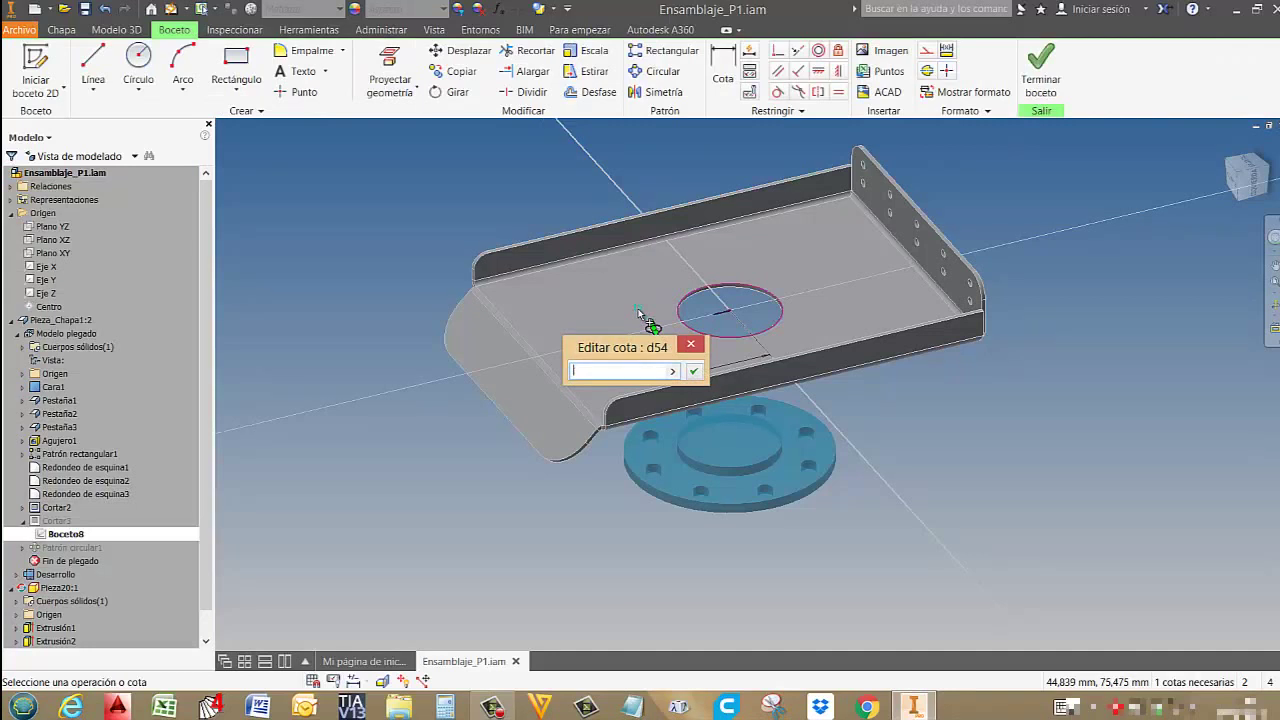
{"action": "type", "text": "25"}
{"action": "key", "text": "Return"}
{"action": "left_click", "coordinate": [1040, 70]}
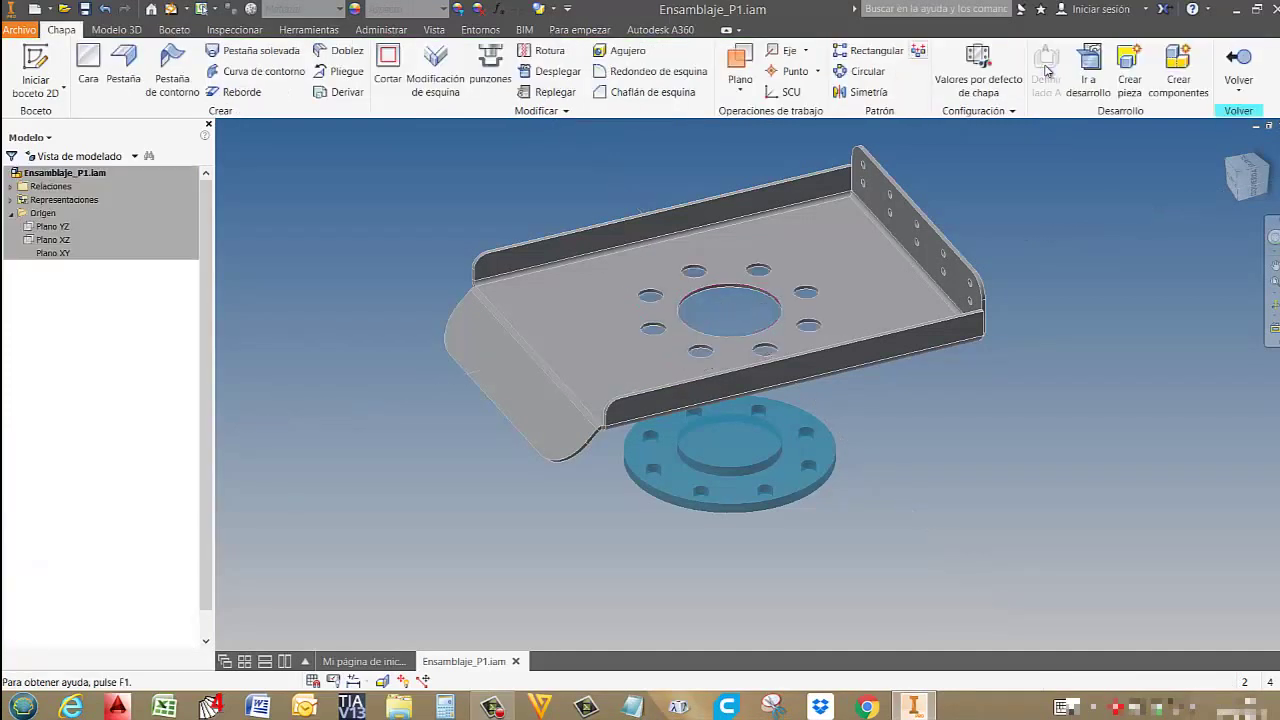
{"action": "left_click", "coordinate": [1240, 62]}
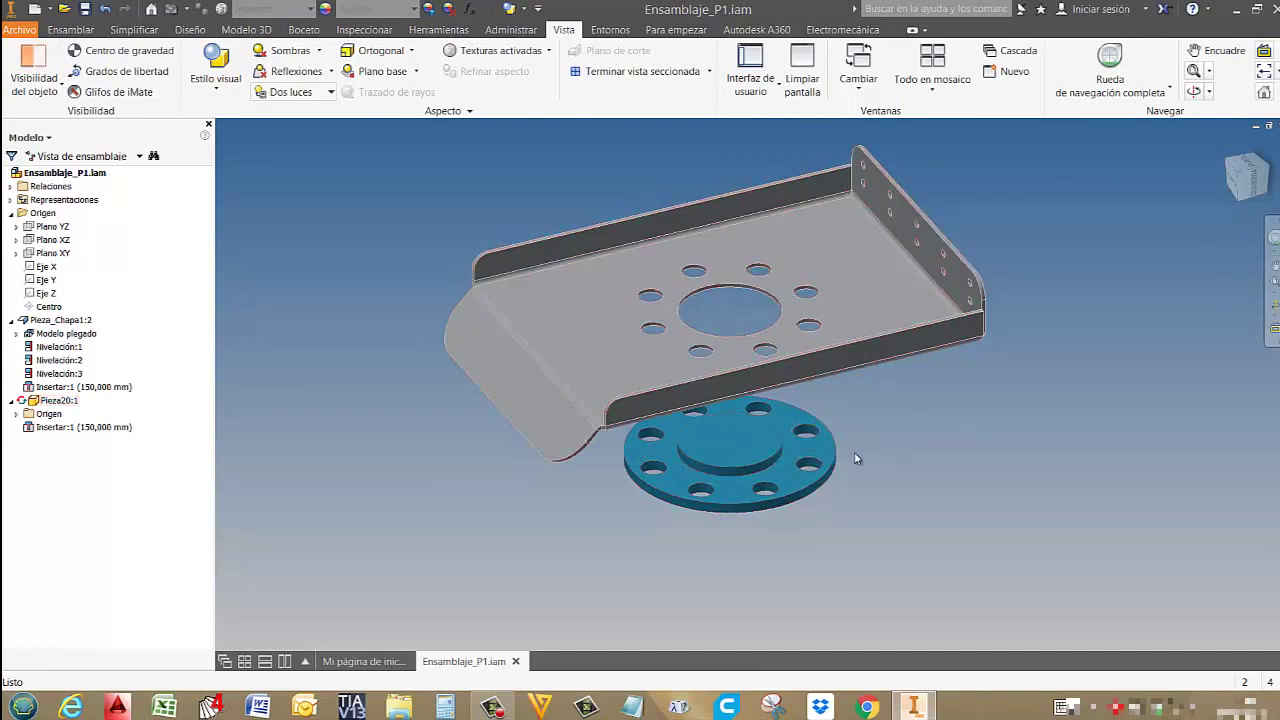
Set the disc's insert constraint offset to 0 and inspect the matching holes from both sides of the plate.
{"action": "left_click", "coordinate": [45, 428]}
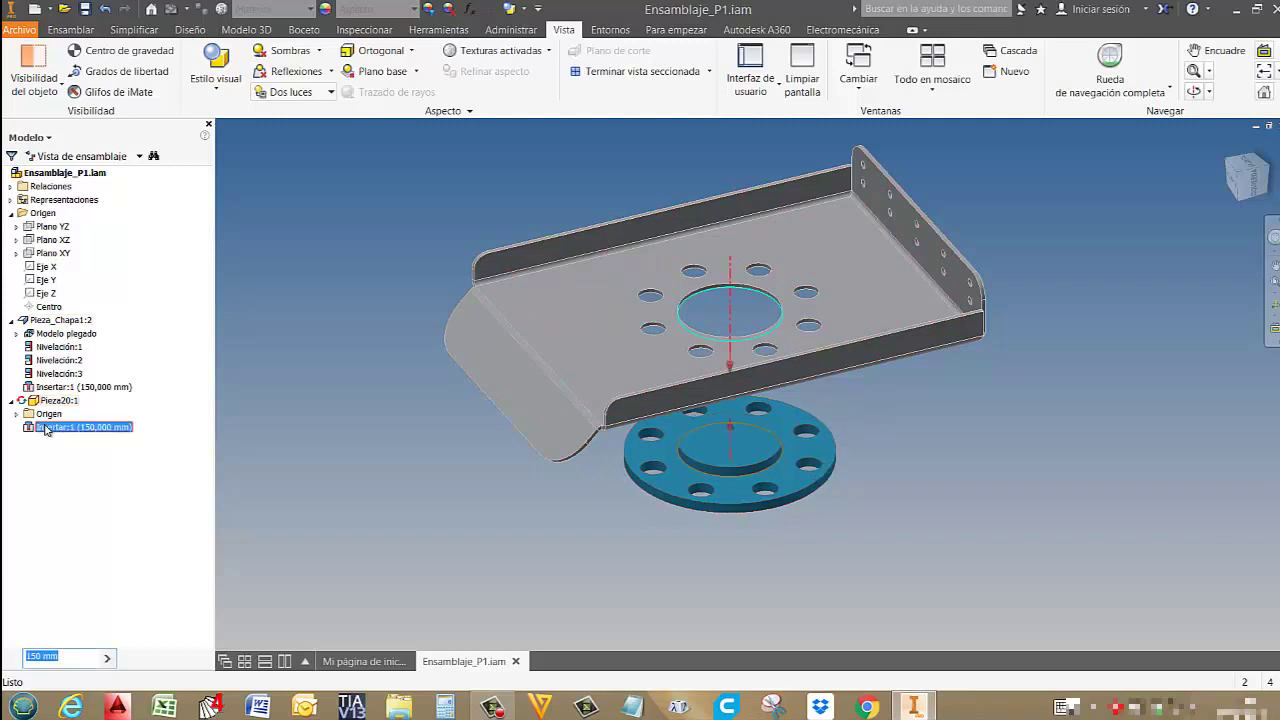
{"action": "type", "text": "0"}
{"action": "key", "text": "Return"}
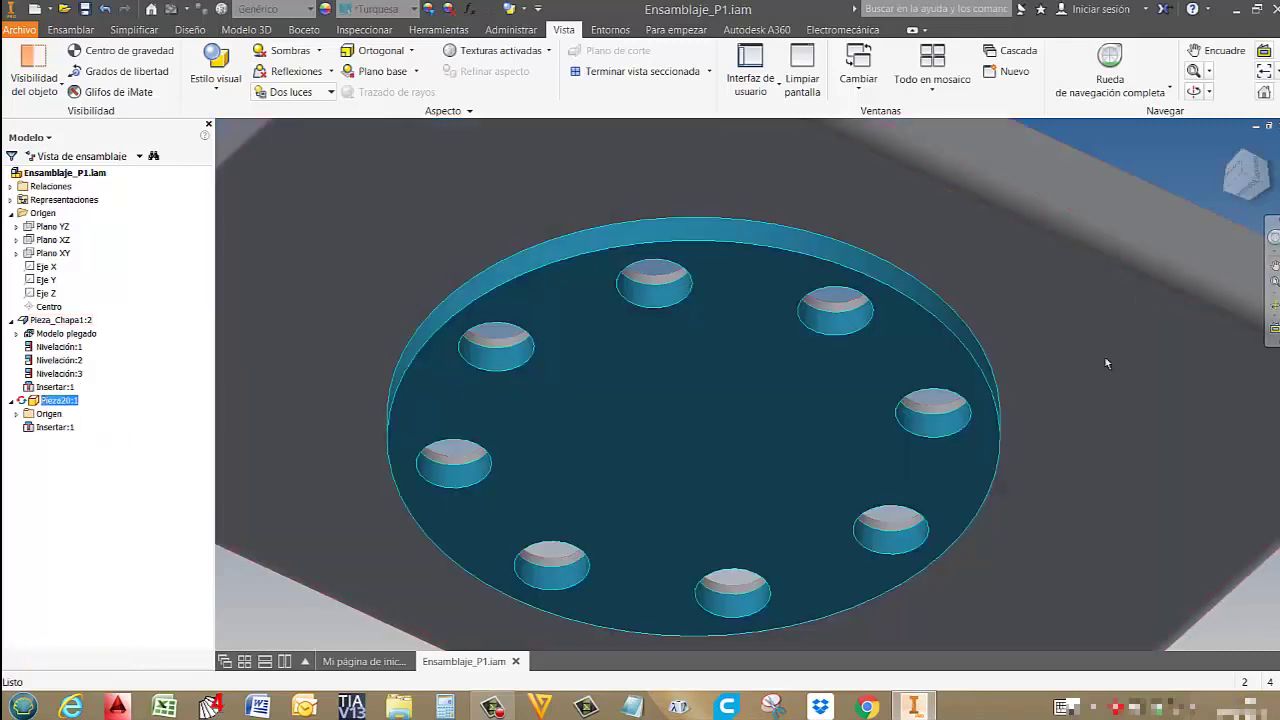
{"action": "left_click", "coordinate": [1273, 305]}
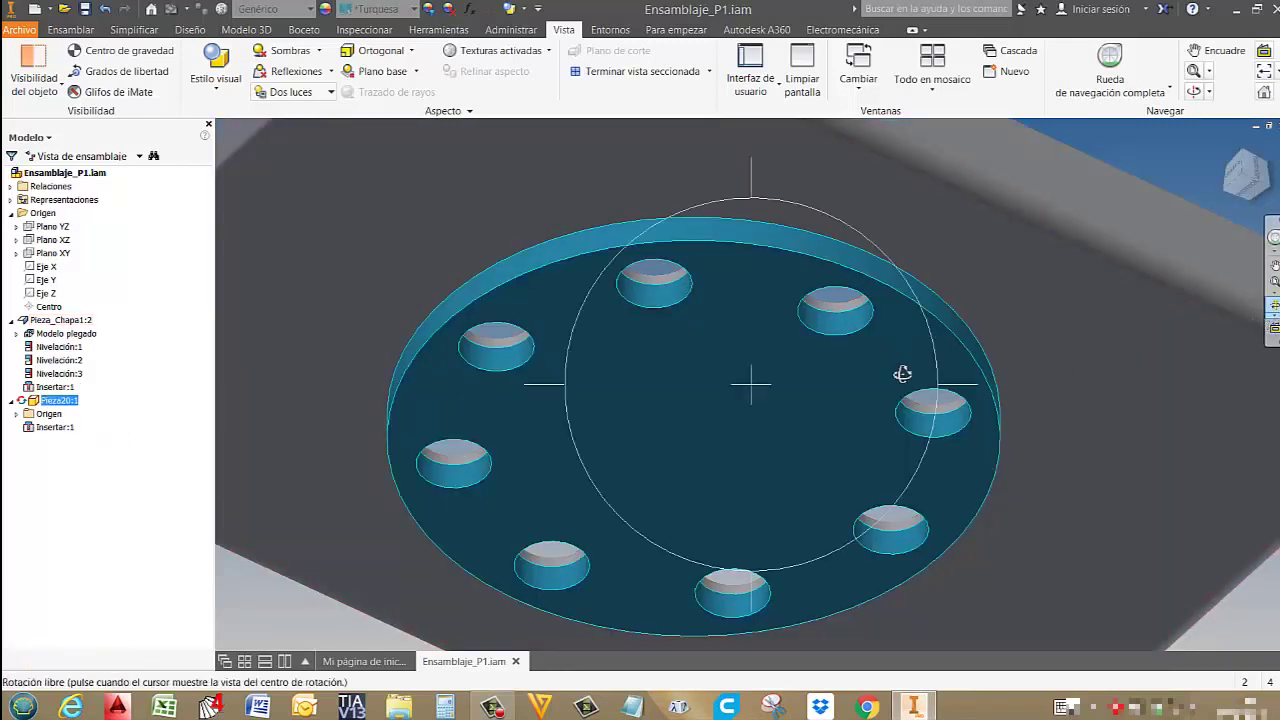
{"action": "left_click_drag", "start_coordinate": [902, 374], "coordinate": [879, 331]}
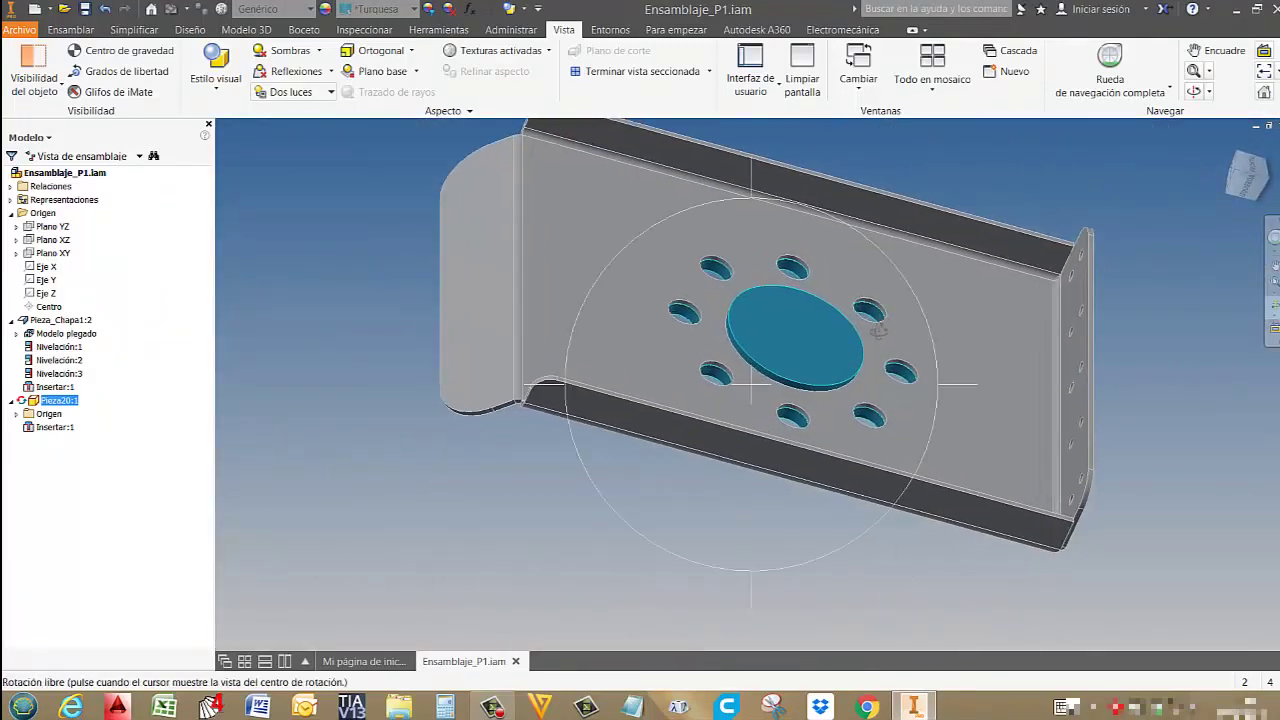
Activate Pieza_Chapa1 for in-place editing and return from the Pieza20 edit to the assembly.
{"action": "key", "text": "Escape"}
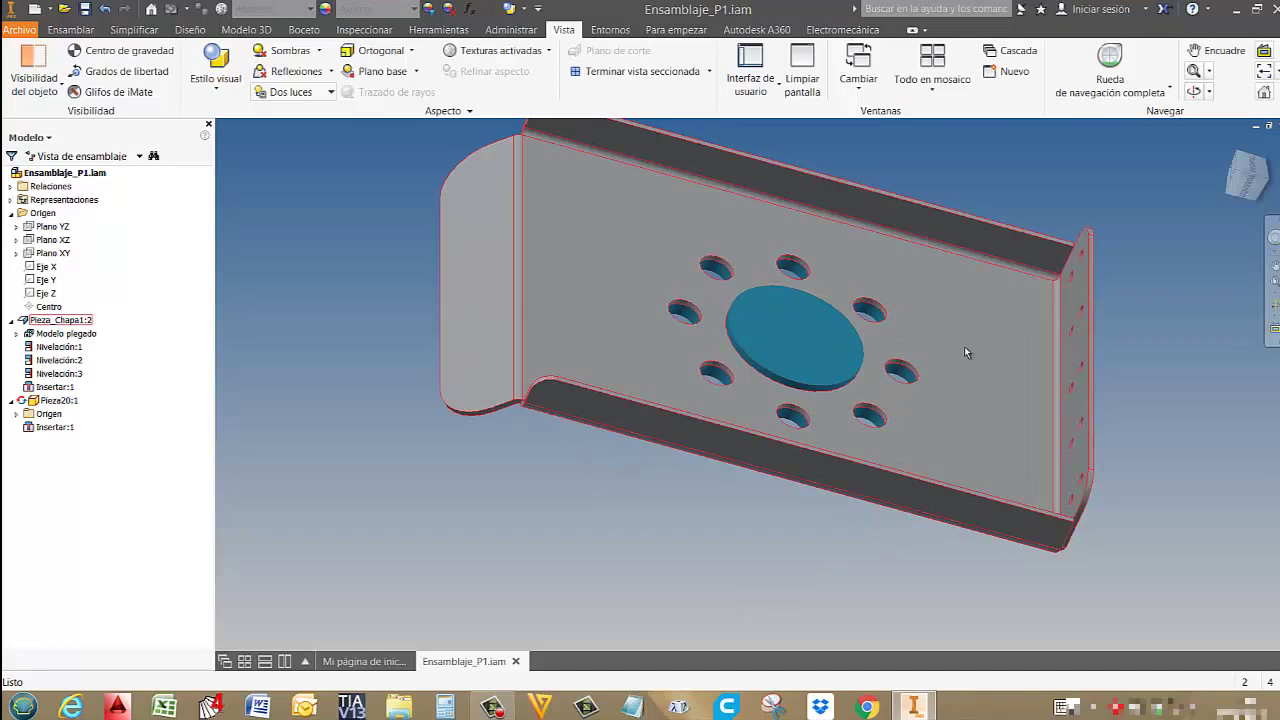
{"action": "double_click", "coordinate": [931, 428]}
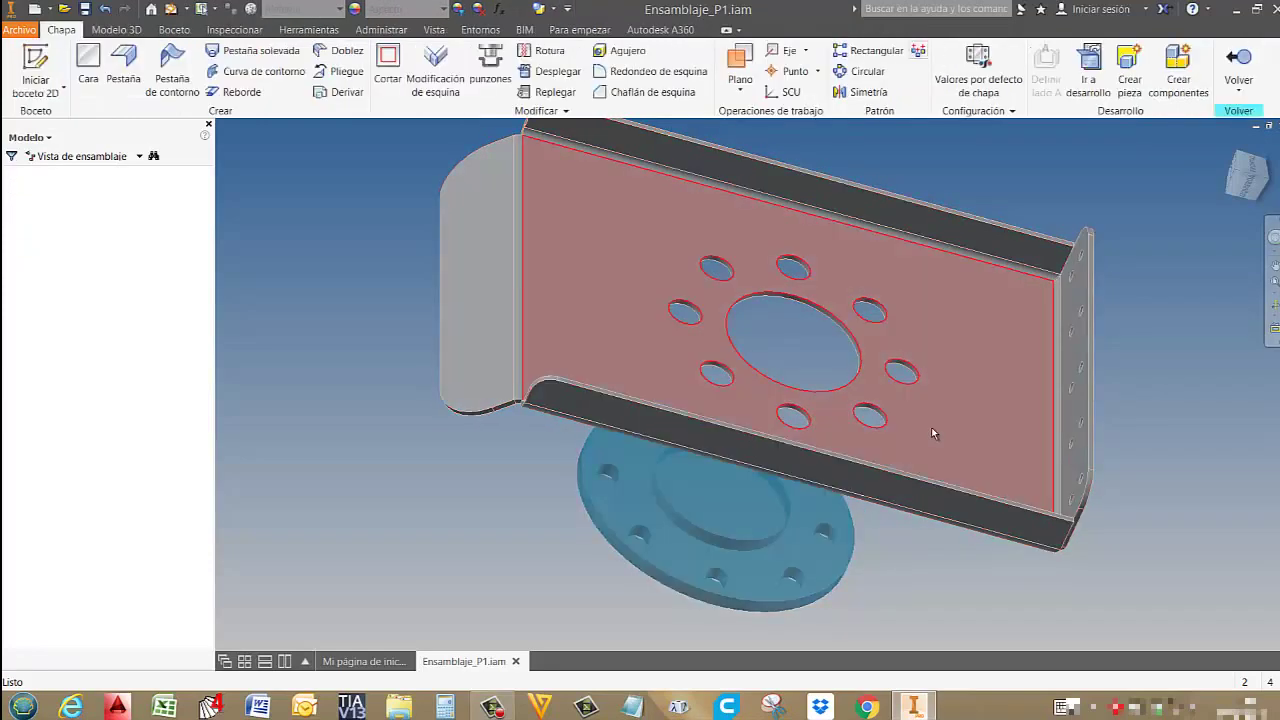
{"action": "double_click", "coordinate": [931, 428]}
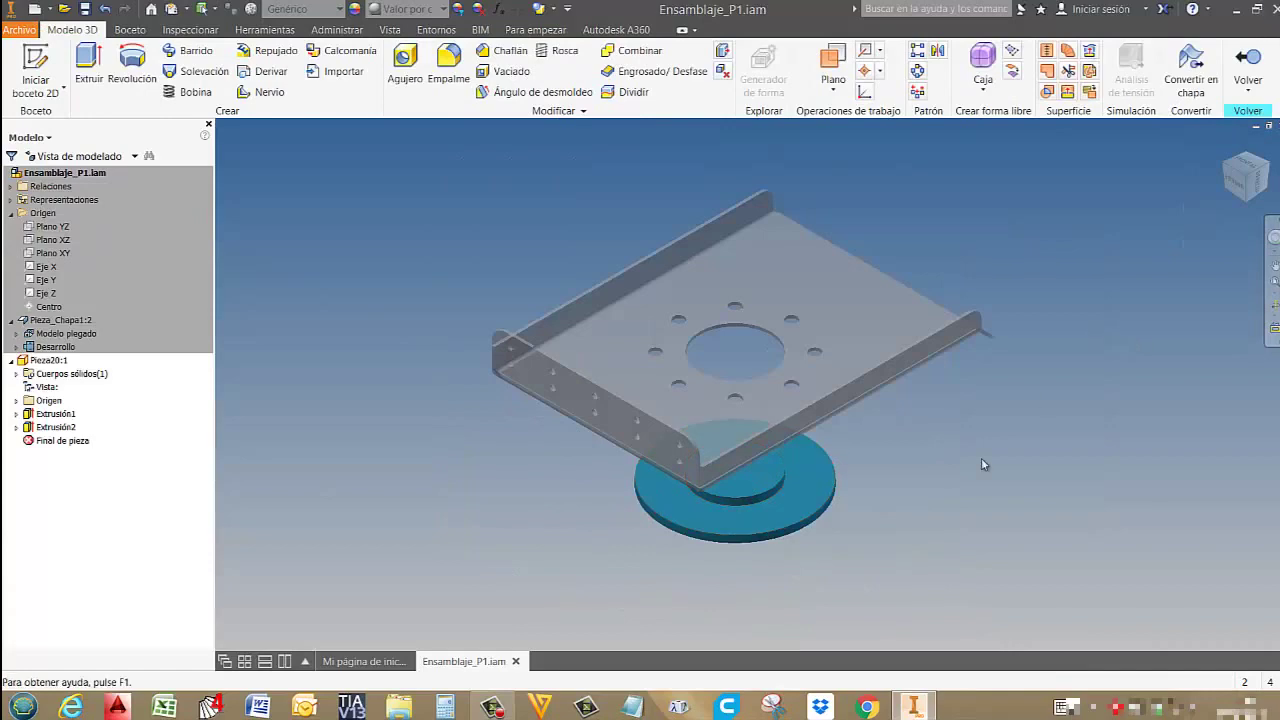
{"action": "left_click", "coordinate": [1256, 50]}
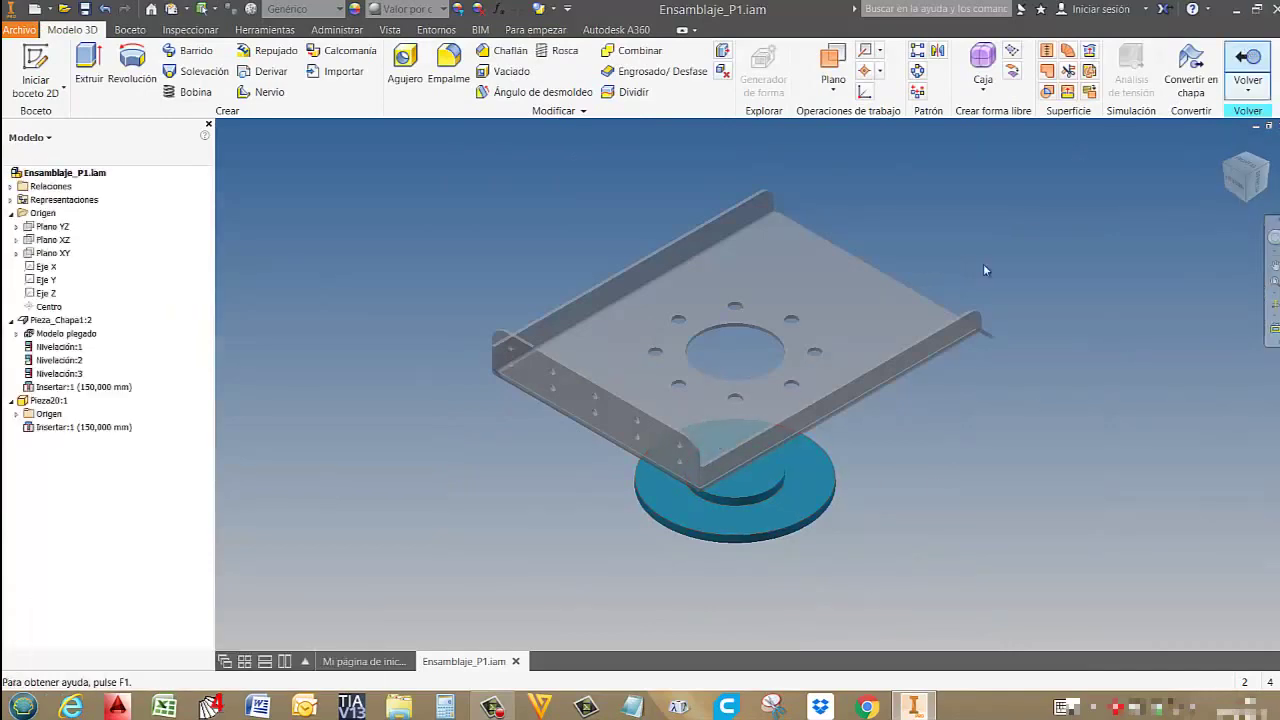
Measure the distance between the centres of two diametrically opposite bolt holes in the plate.
{"action": "scroll", "coordinate": [705, 375], "scroll_direction": "up", "scroll_amount": 3}
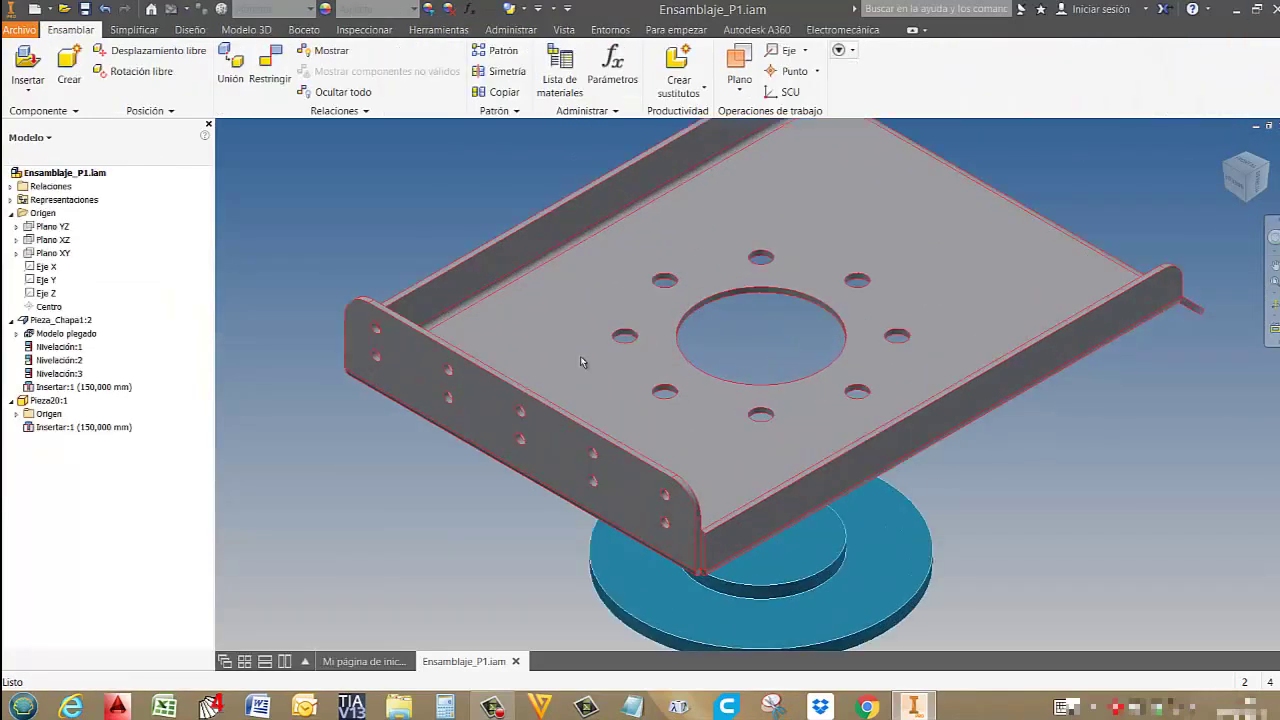
{"action": "right_click", "coordinate": [327, 210]}
{"action": "left_click", "coordinate": [300, 192]}
{"action": "scroll", "coordinate": [663, 385], "scroll_direction": "up", "scroll_amount": 3}
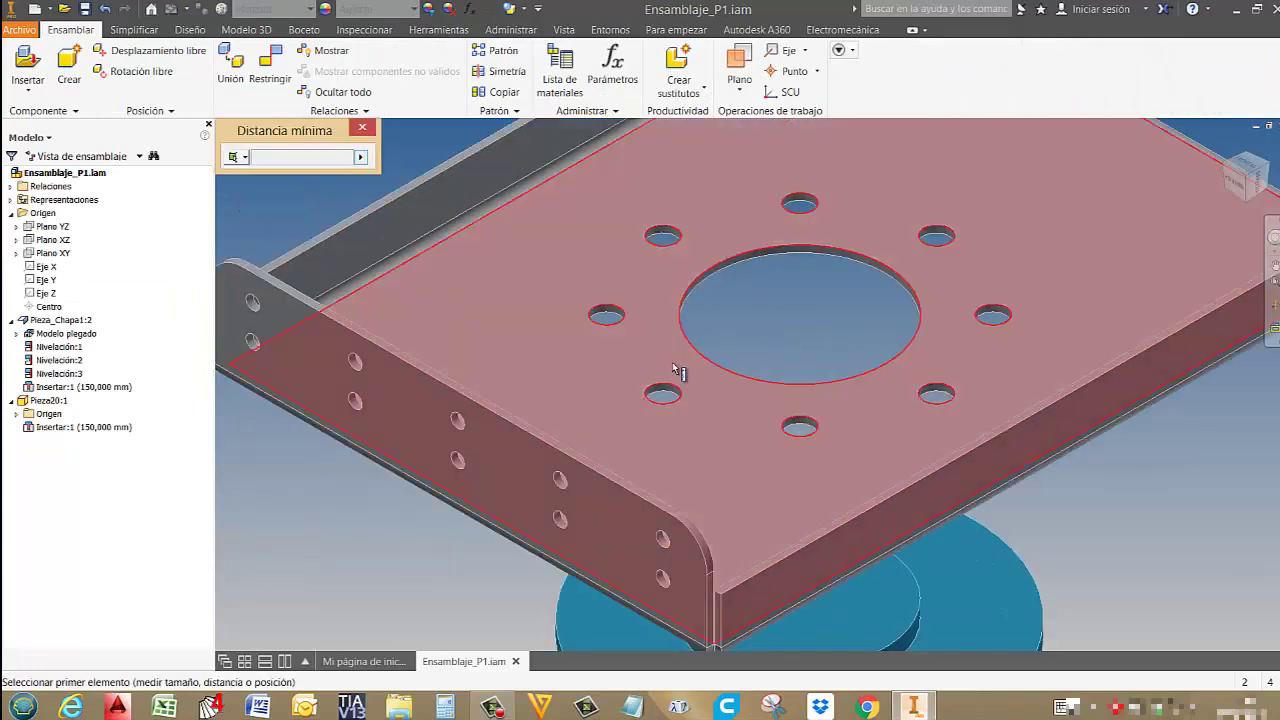
{"action": "left_click", "coordinate": [677, 393]}
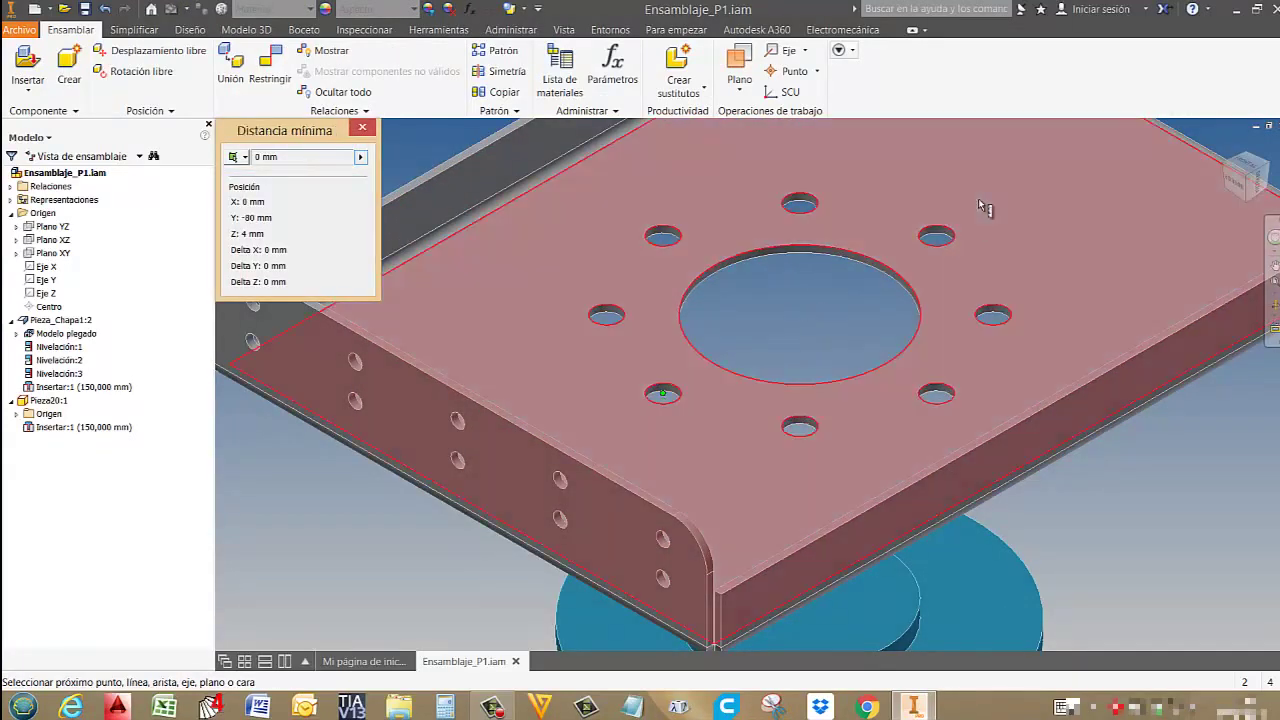
{"action": "left_click", "coordinate": [951, 247]}
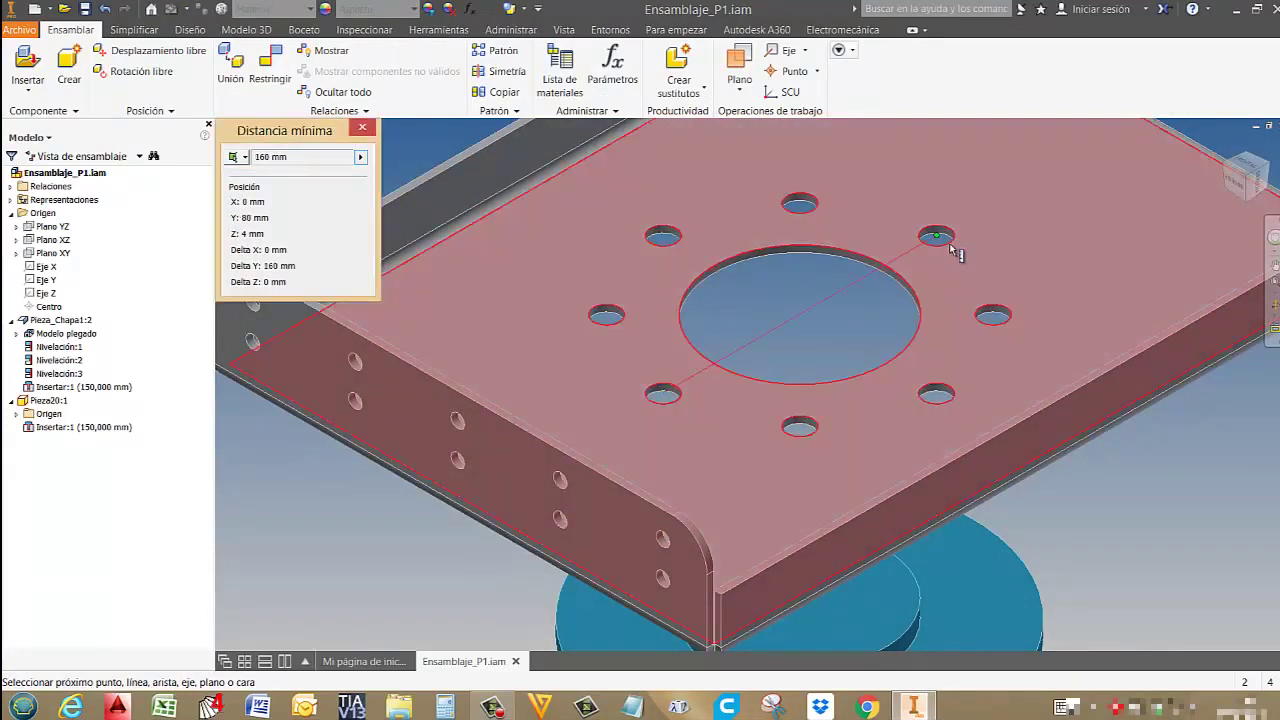
{"action": "key", "text": "Escape"}
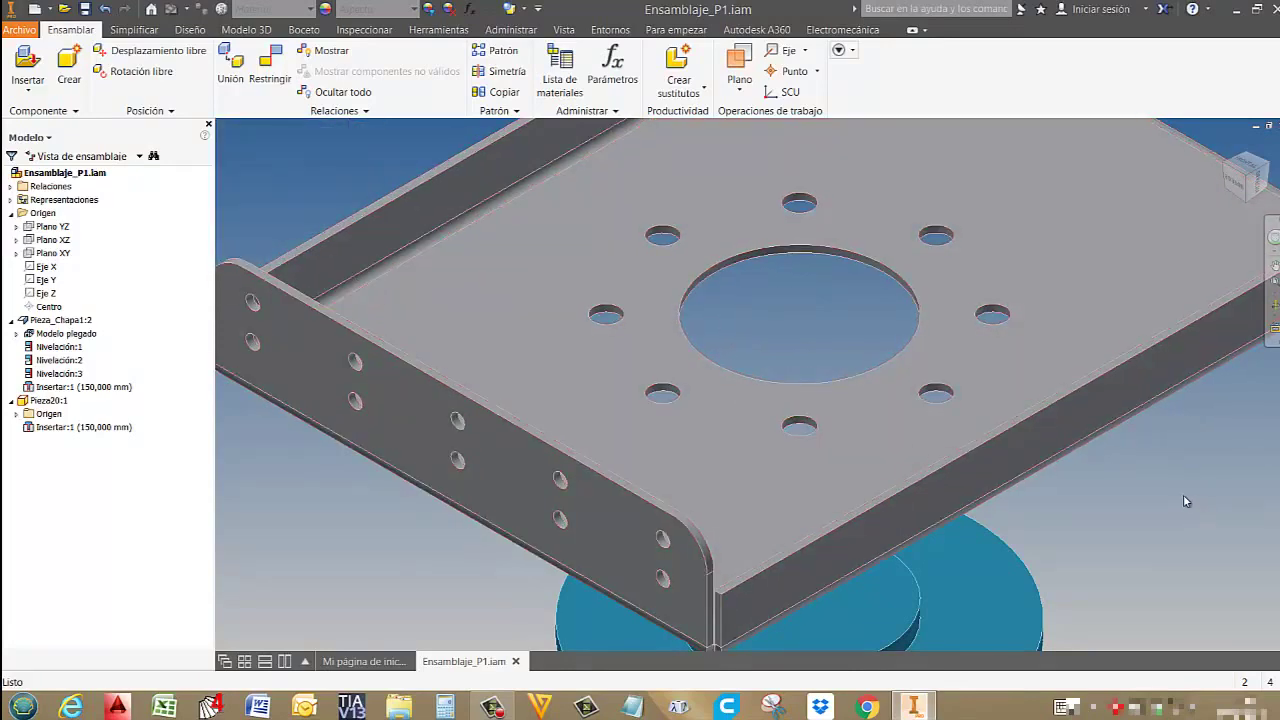
Measure the diameter of one of the plate's bolt holes and close the measurement.
{"action": "right_click", "coordinate": [1183, 494]}
{"action": "left_click", "coordinate": [1150, 475]}
{"action": "scroll", "coordinate": [658, 388], "scroll_direction": "up", "scroll_amount": 3}
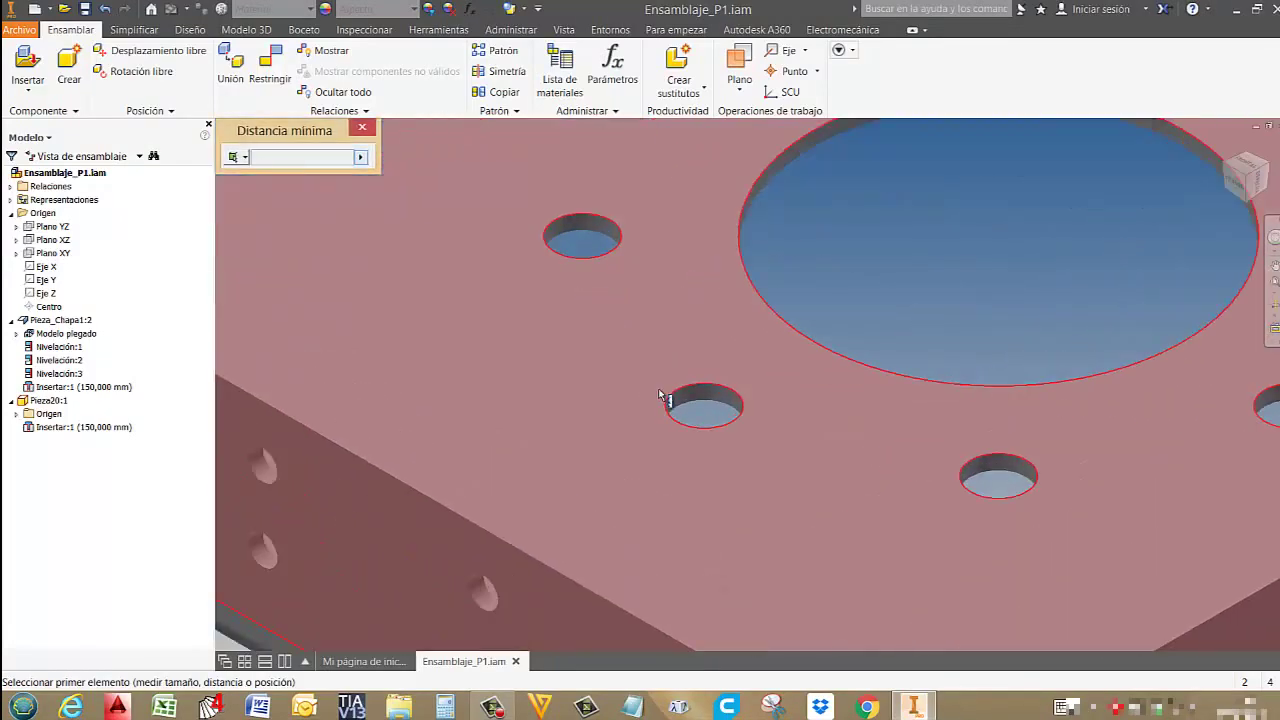
{"action": "left_click", "coordinate": [680, 392]}
{"action": "scroll", "coordinate": [770, 345], "scroll_direction": "down", "scroll_amount": 3}
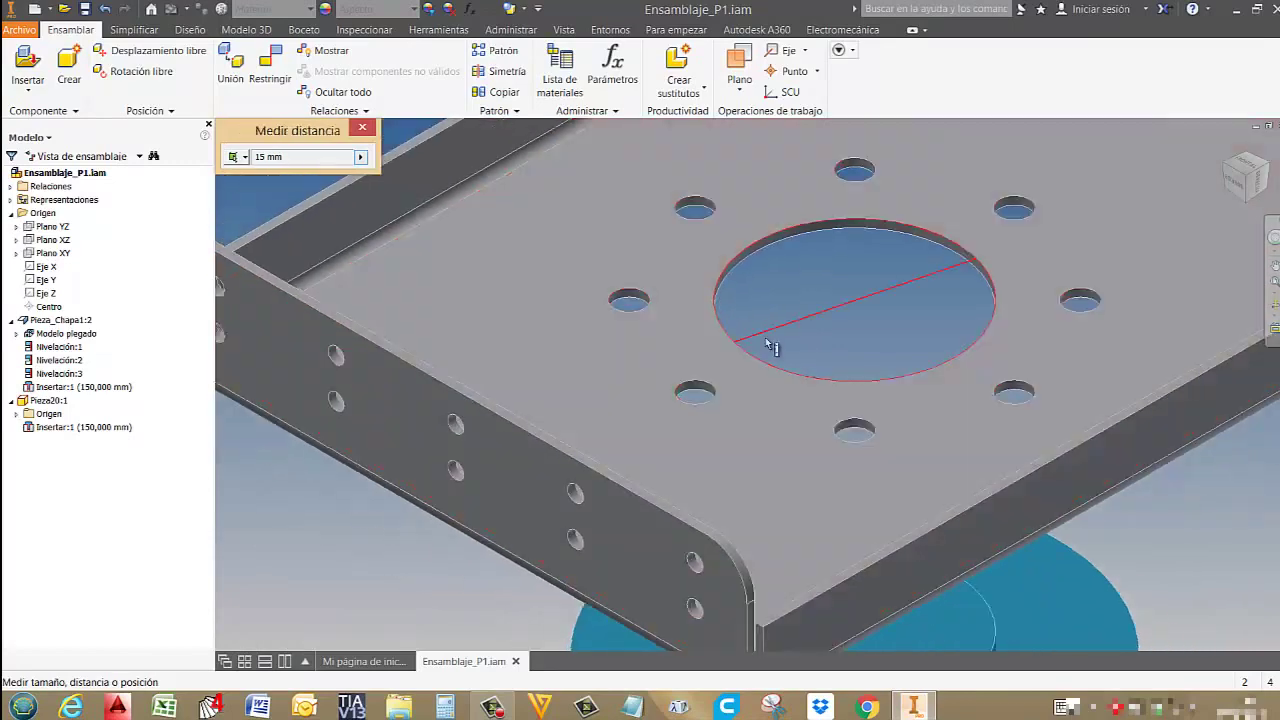
{"action": "scroll", "coordinate": [768, 343], "scroll_direction": "down", "scroll_amount": 2}
{"action": "left_click", "coordinate": [924, 291]}
{"action": "scroll", "coordinate": [924, 291], "scroll_direction": "down", "scroll_amount": 1}
{"action": "middle_click_drag", "start_coordinate": [924, 291], "coordinate": [806, 213]}
{"action": "key", "text": "Escape"}
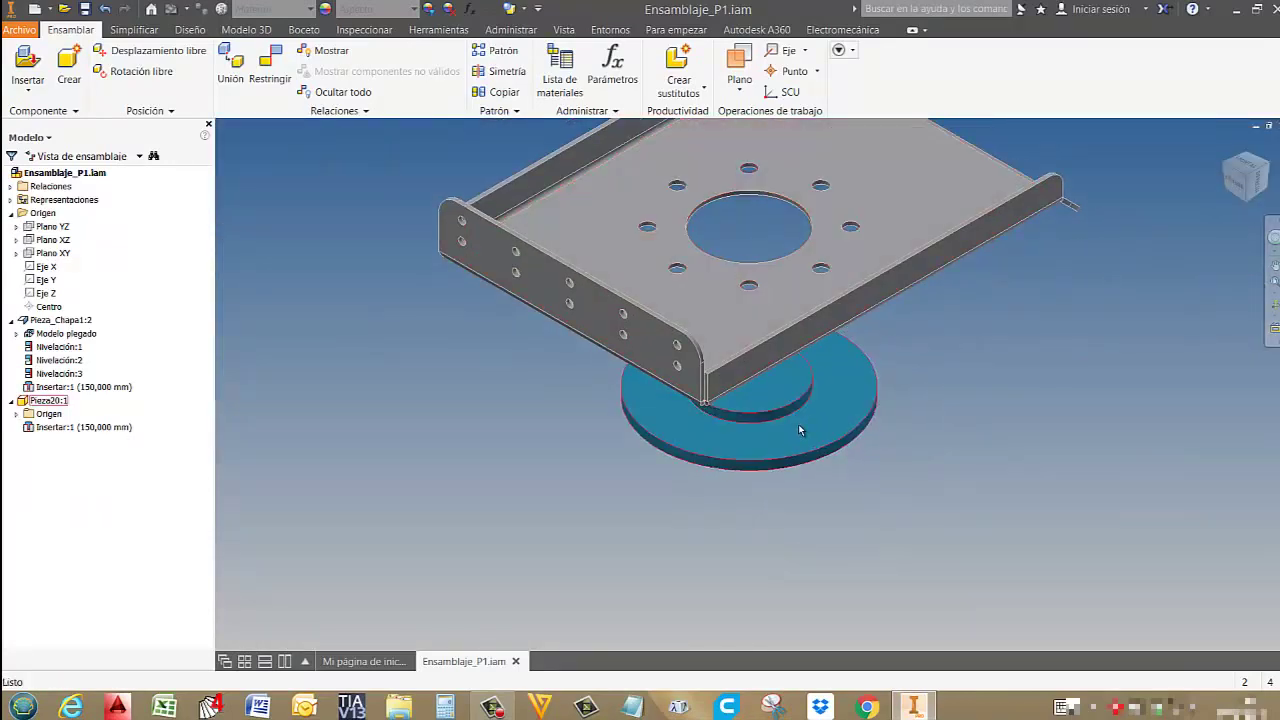
Open Pieza20 in its own window and start a 2D sketch on the flange's upper ring face.
{"action": "middle_click_drag", "start_coordinate": [1200, 366], "coordinate": [750, 350], "text": "shift"}
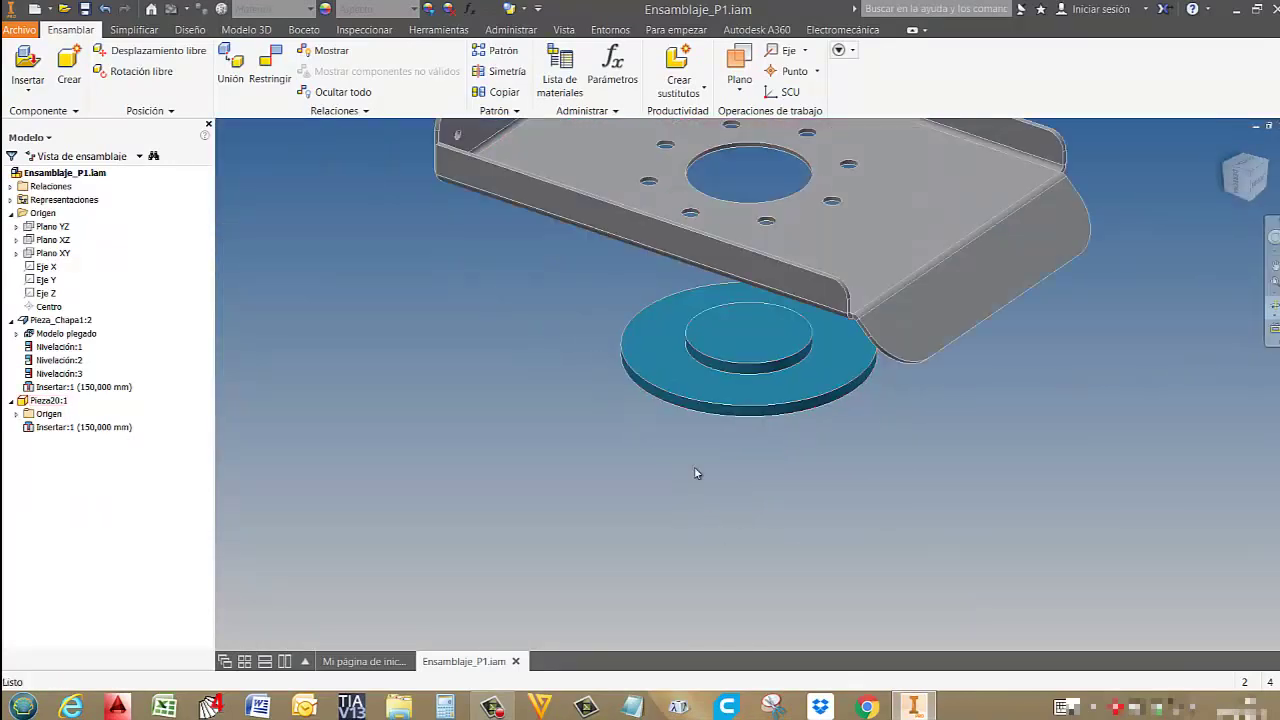
{"action": "right_click", "coordinate": [738, 398]}
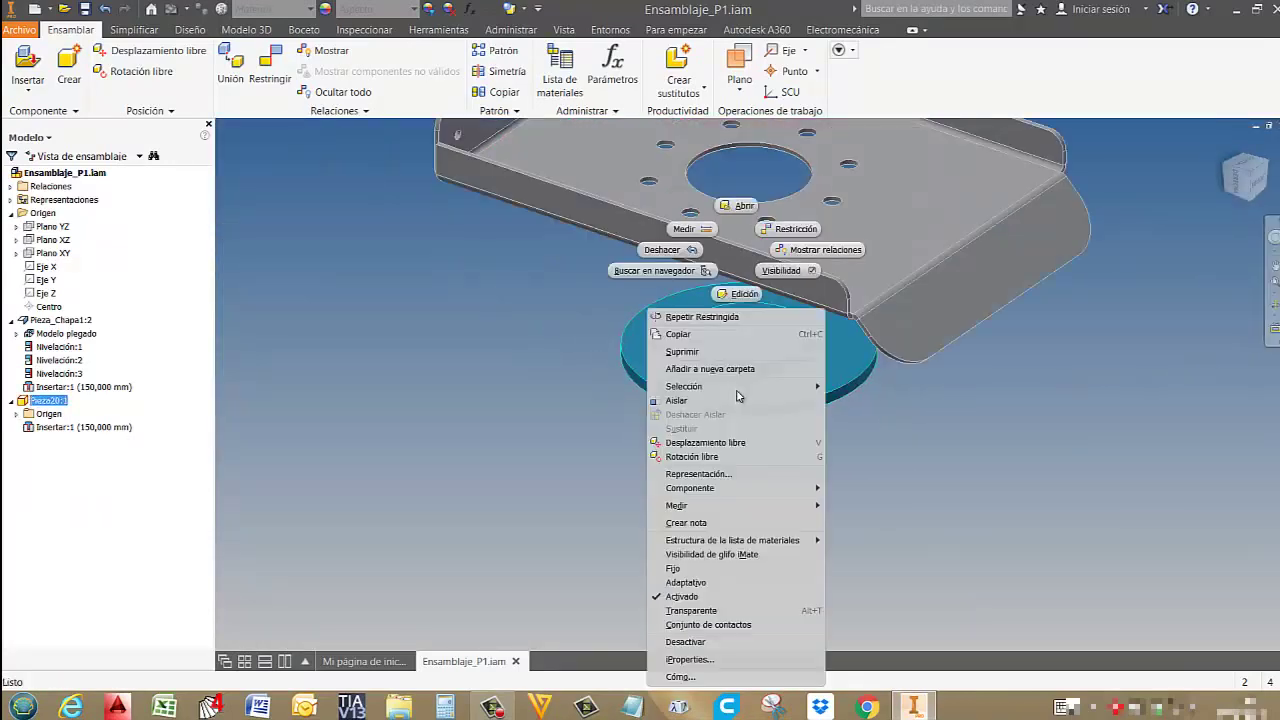
{"action": "left_click", "coordinate": [740, 209]}
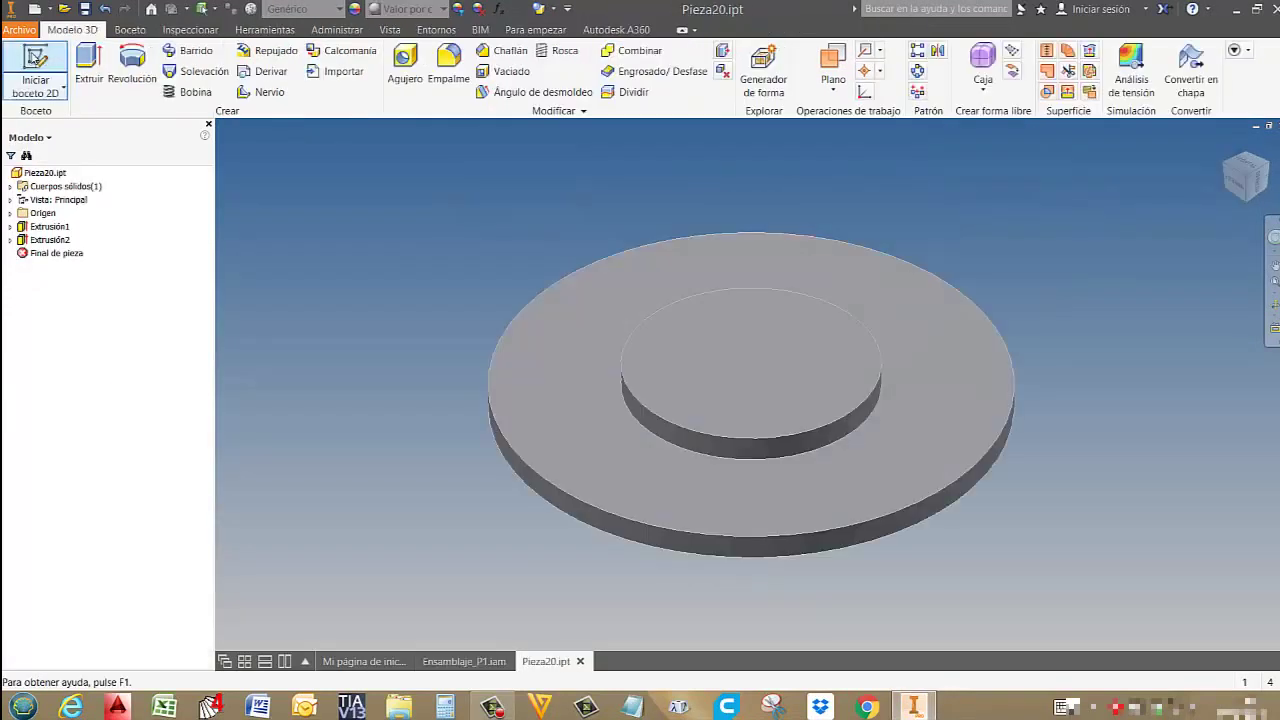
{"action": "left_click", "coordinate": [36, 62]}
{"action": "left_click", "coordinate": [631, 440]}
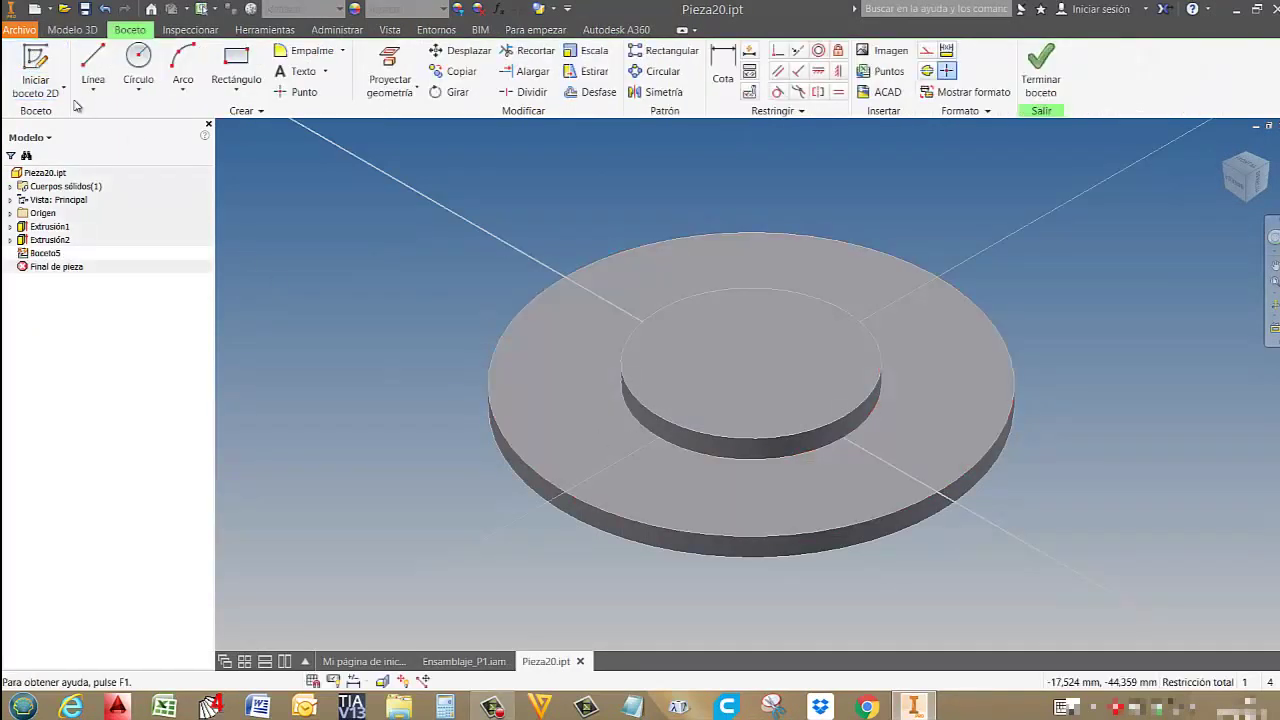
Project the ring face's edges into the sketch and switch the display to wireframe.
{"action": "left_click", "coordinate": [403, 70]}
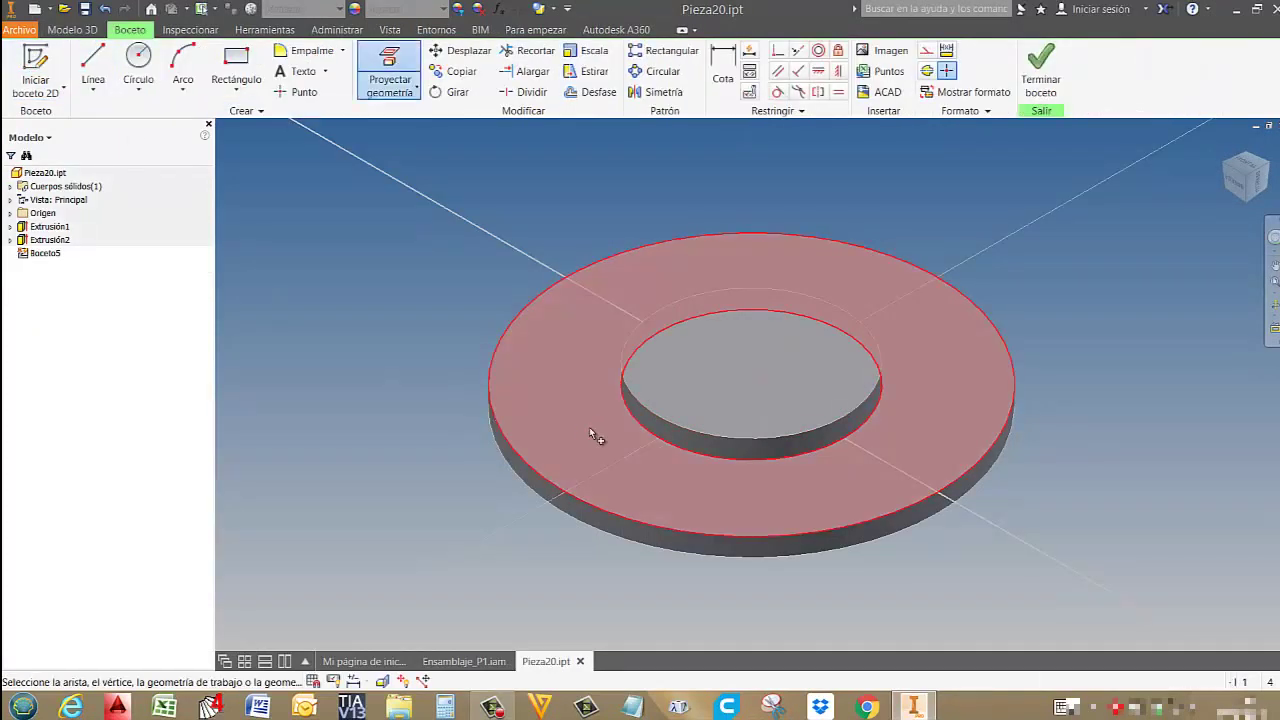
{"action": "left_click", "coordinate": [589, 427]}
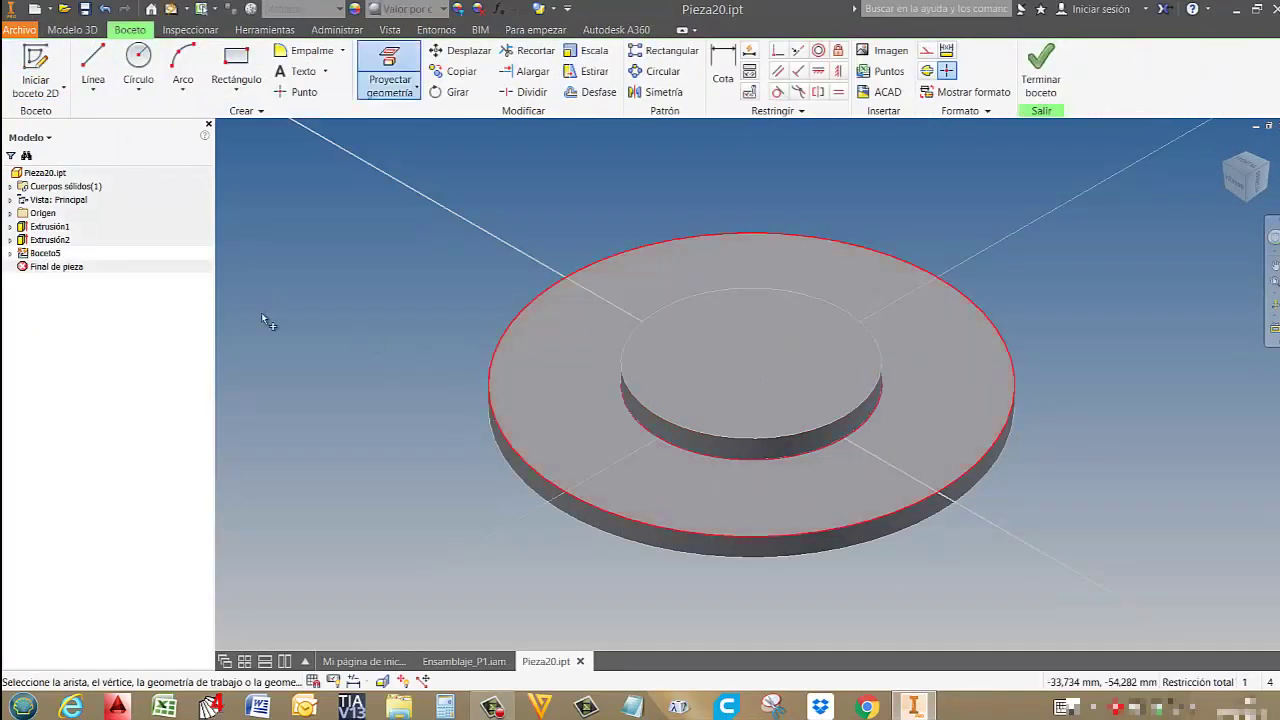
{"action": "left_click", "coordinate": [557, 10]}
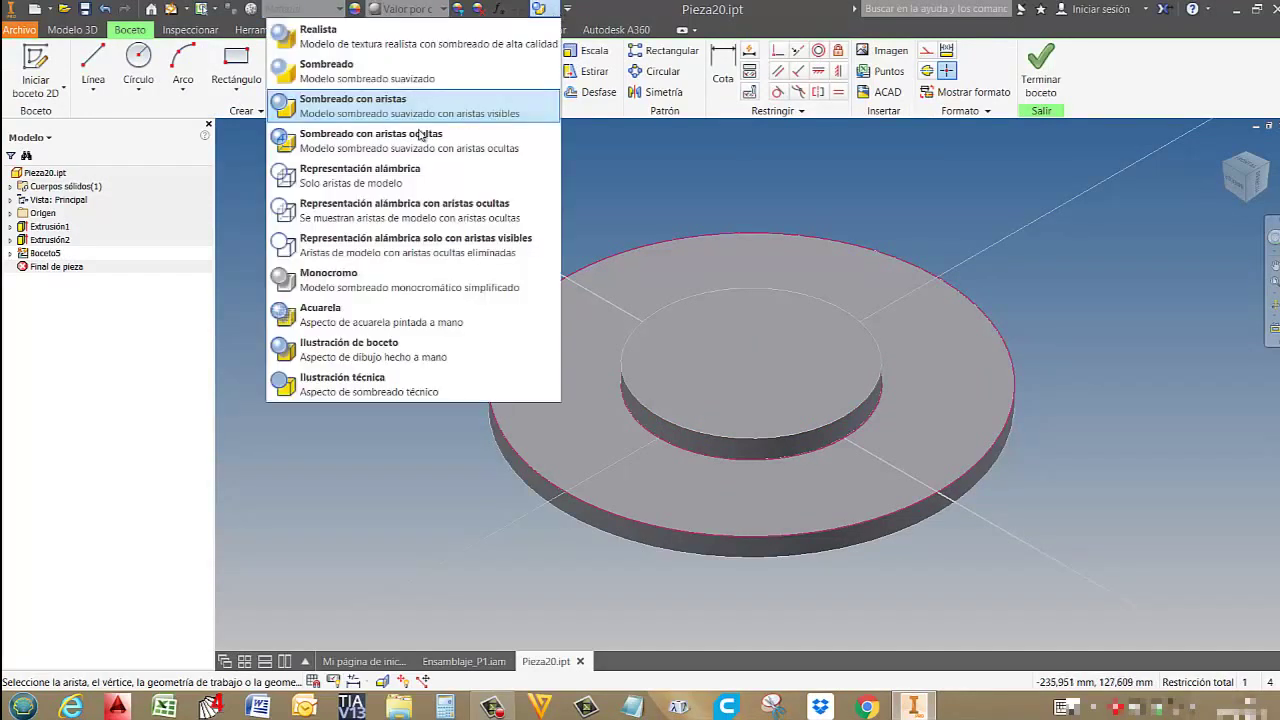
{"action": "left_click", "coordinate": [312, 175]}
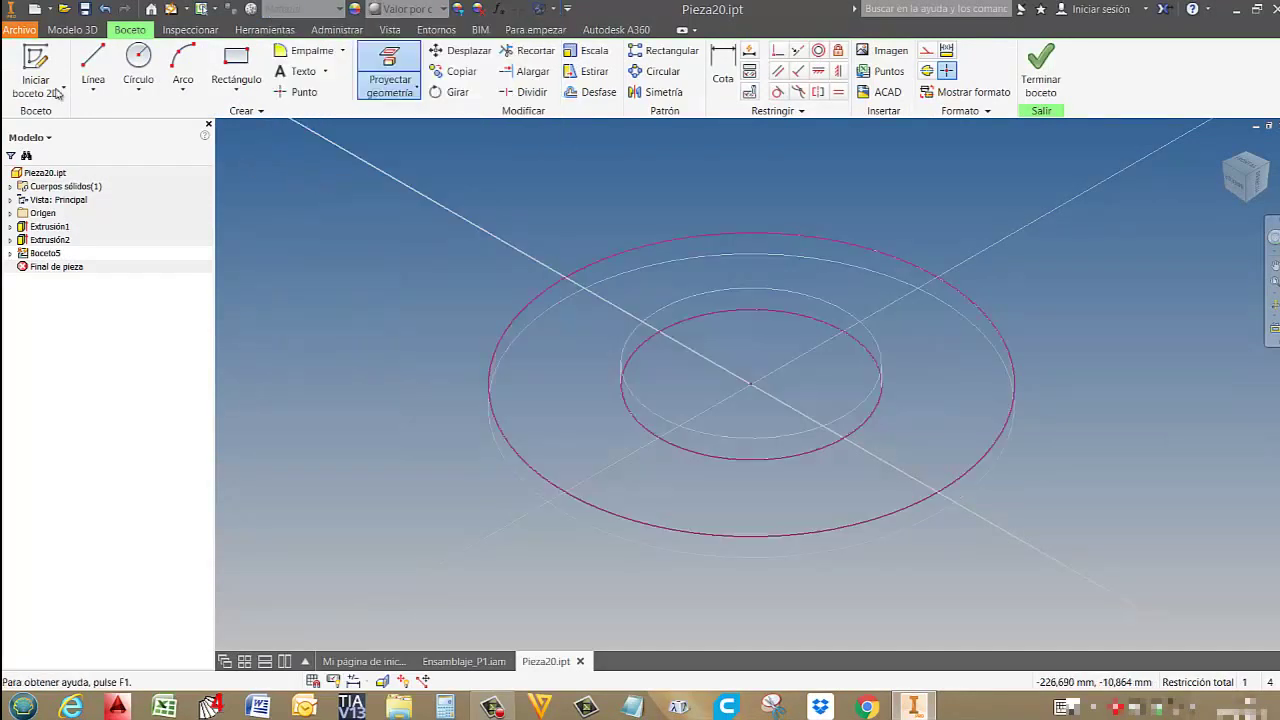
Draw an 80 mm line from the disc's centre along the vertical sketch axis and finish the sketch.
{"action": "key", "text": "l"}
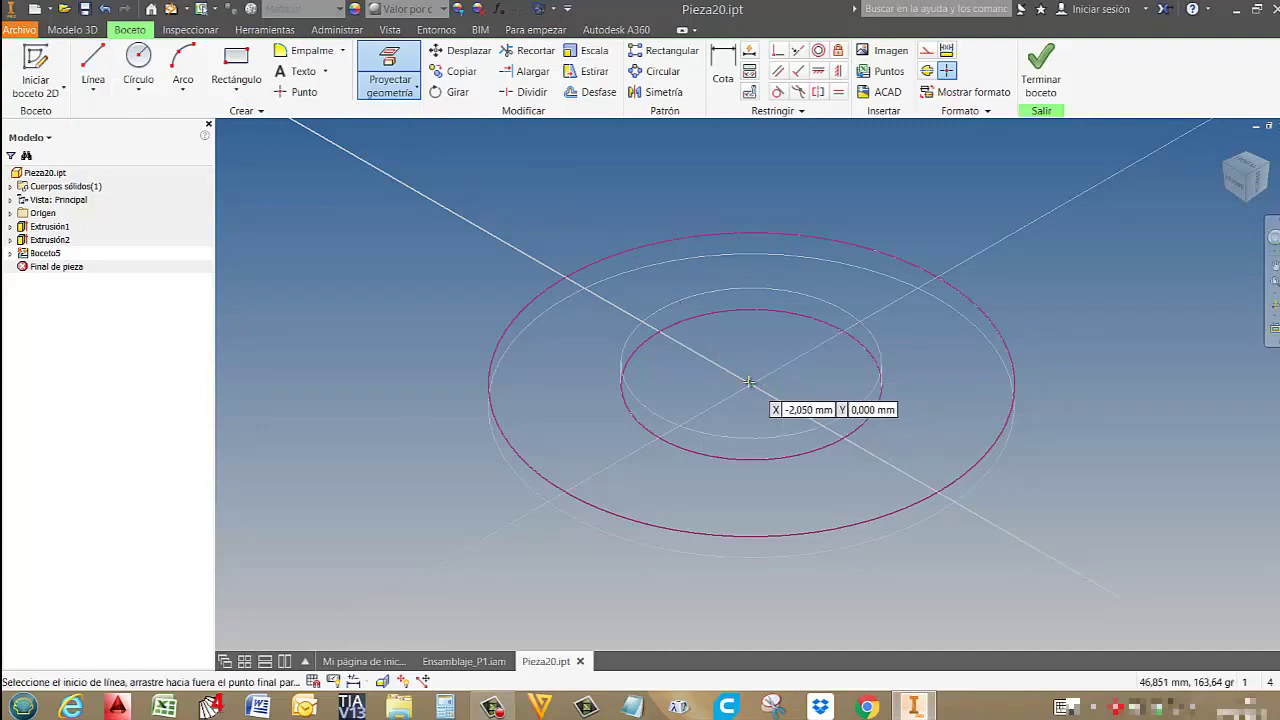
{"action": "left_click", "coordinate": [748, 384]}
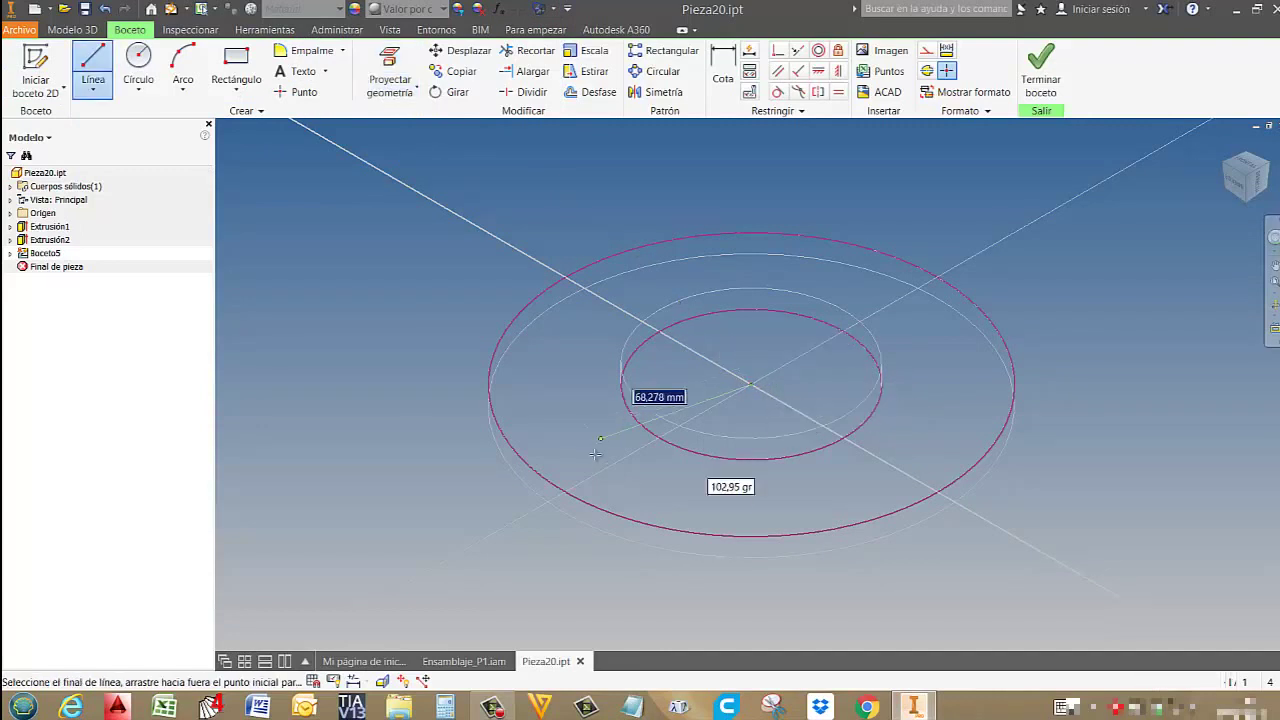
{"action": "type", "text": "55"}
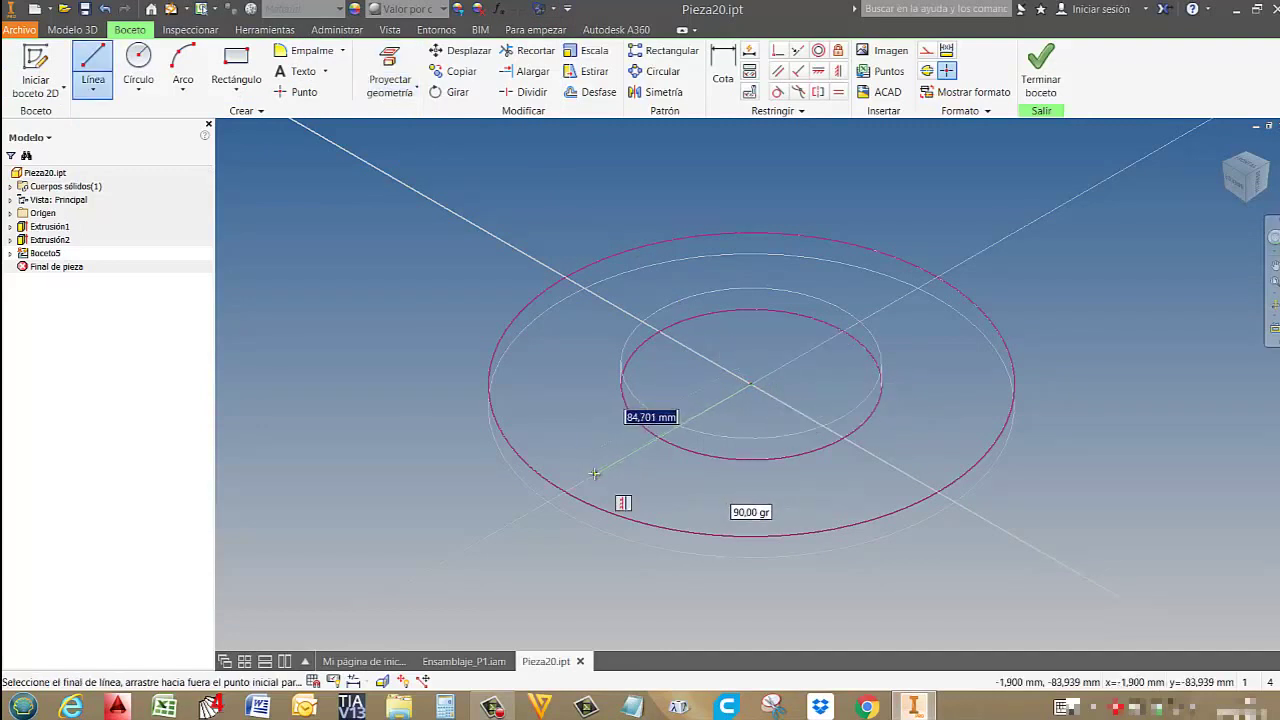
{"action": "key", "text": "Return"}
{"action": "type", "text": "80"}
{"action": "key", "text": "Return"}
{"action": "left_click", "coordinate": [1040, 66]}
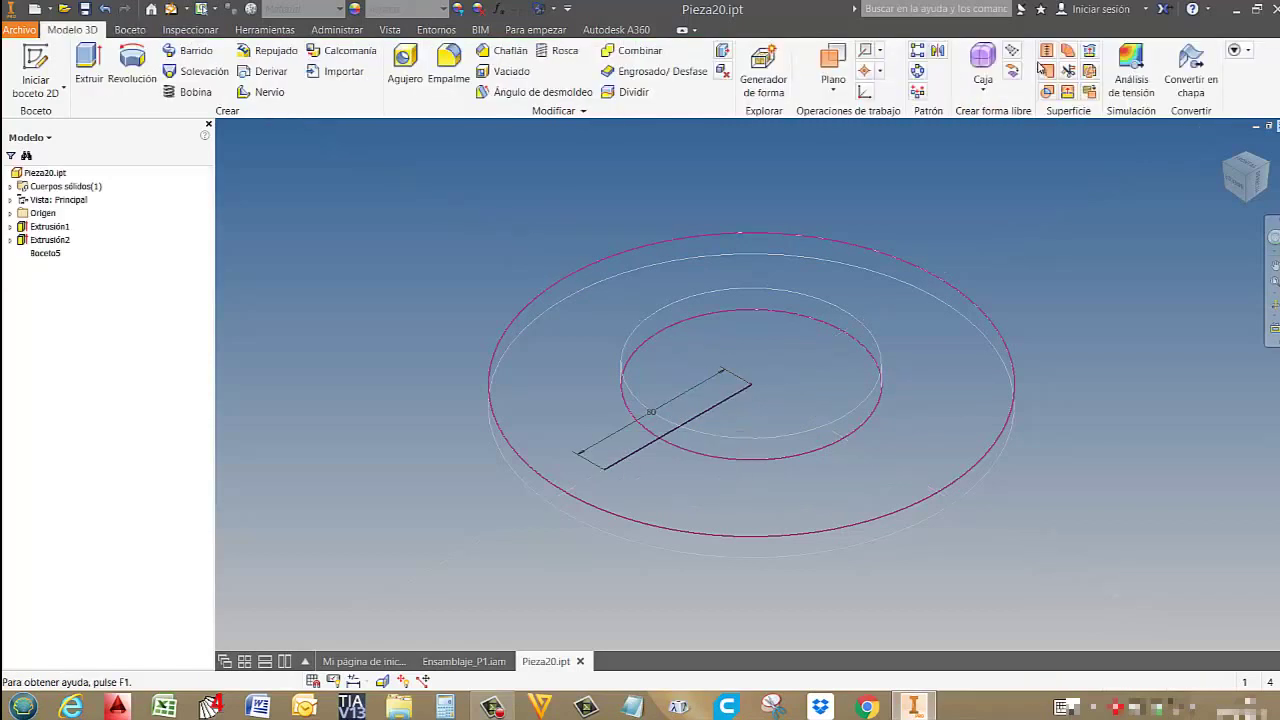
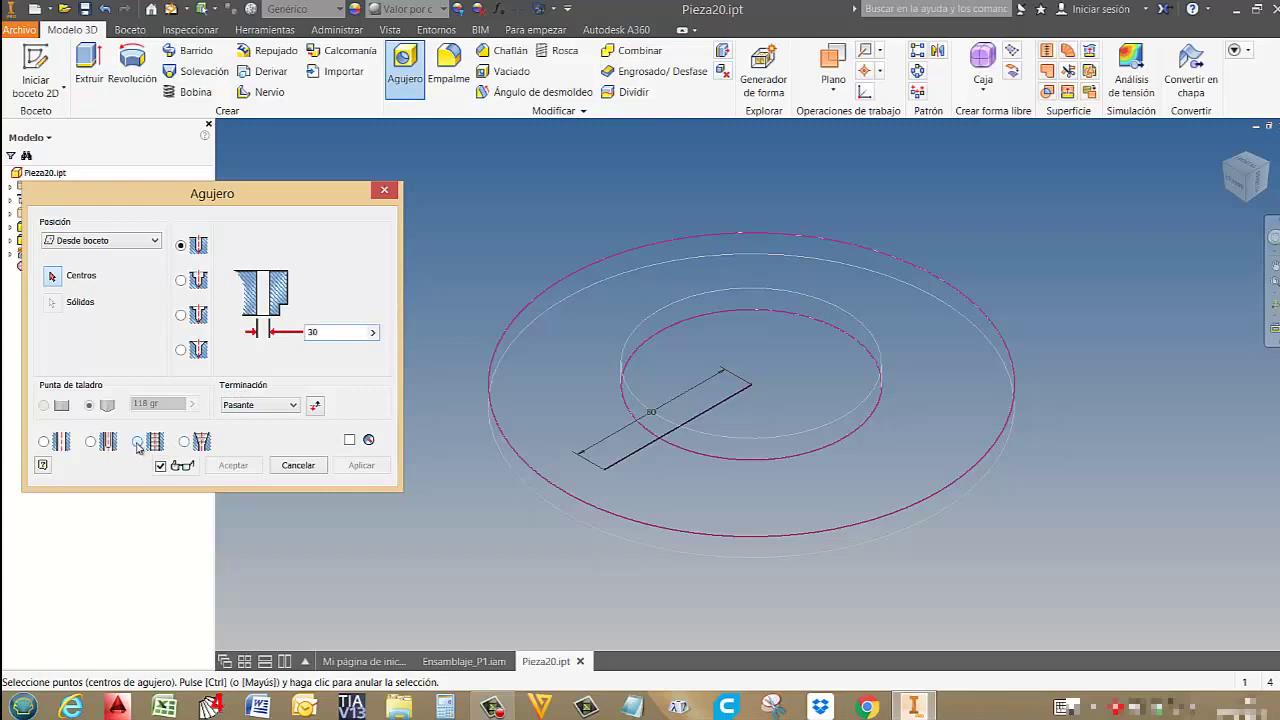
Create a tapped ISO metric M14x2 through hole at the outer end of the 80 mm sketch line.
{"action": "left_click", "coordinate": [138, 442]}
{"action": "left_click", "coordinate": [104, 561]}
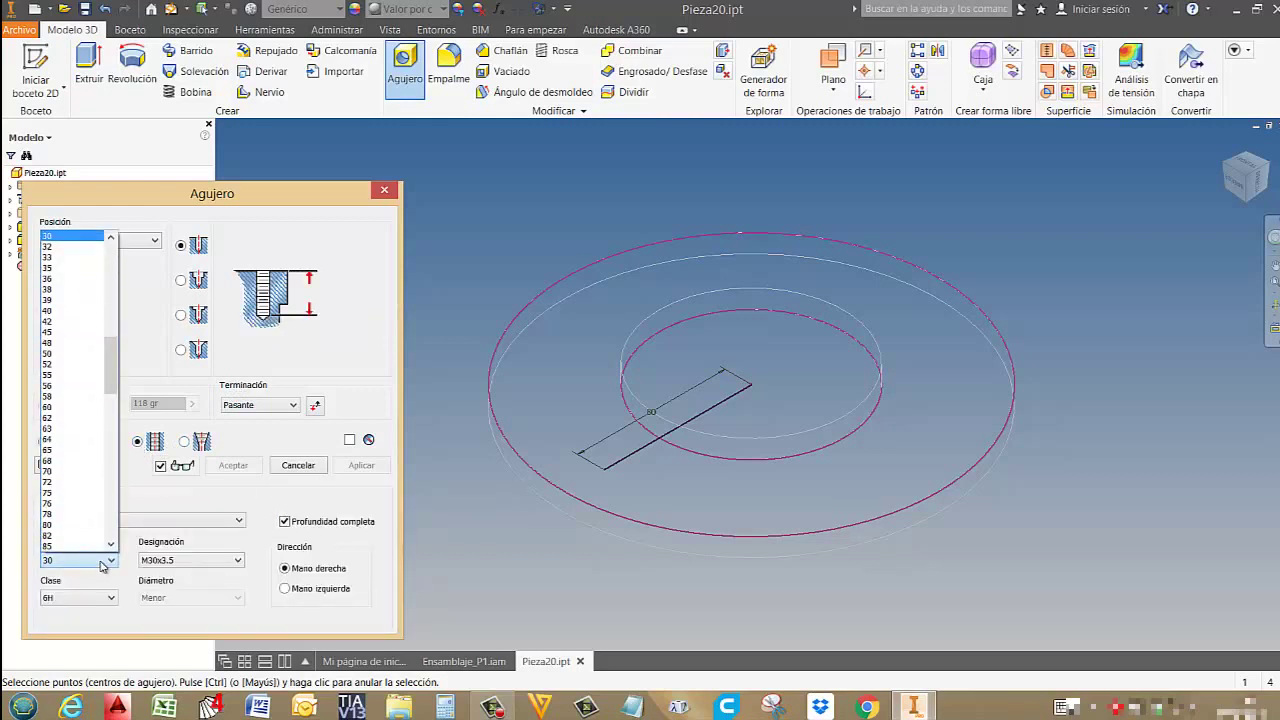
{"action": "scroll", "coordinate": [87, 524], "scroll_direction": "up", "scroll_amount": 5}
{"action": "left_click", "coordinate": [52, 372]}
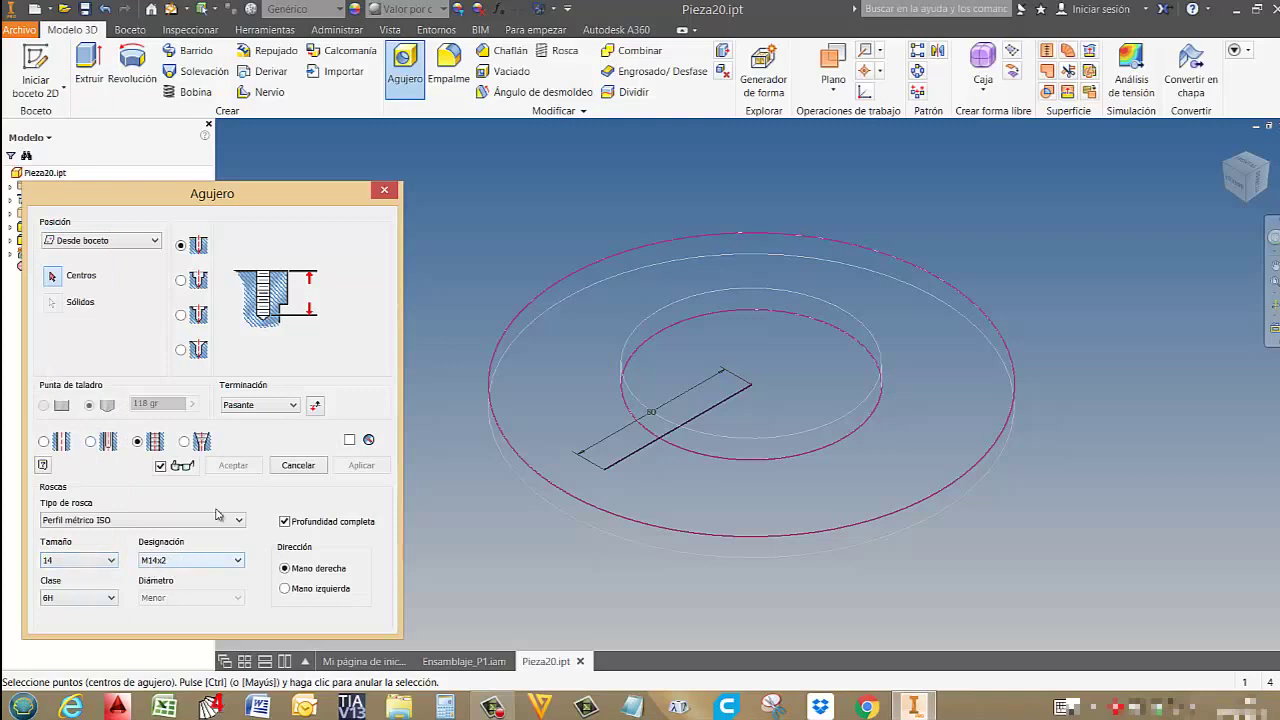
{"action": "left_click", "coordinate": [607, 473]}
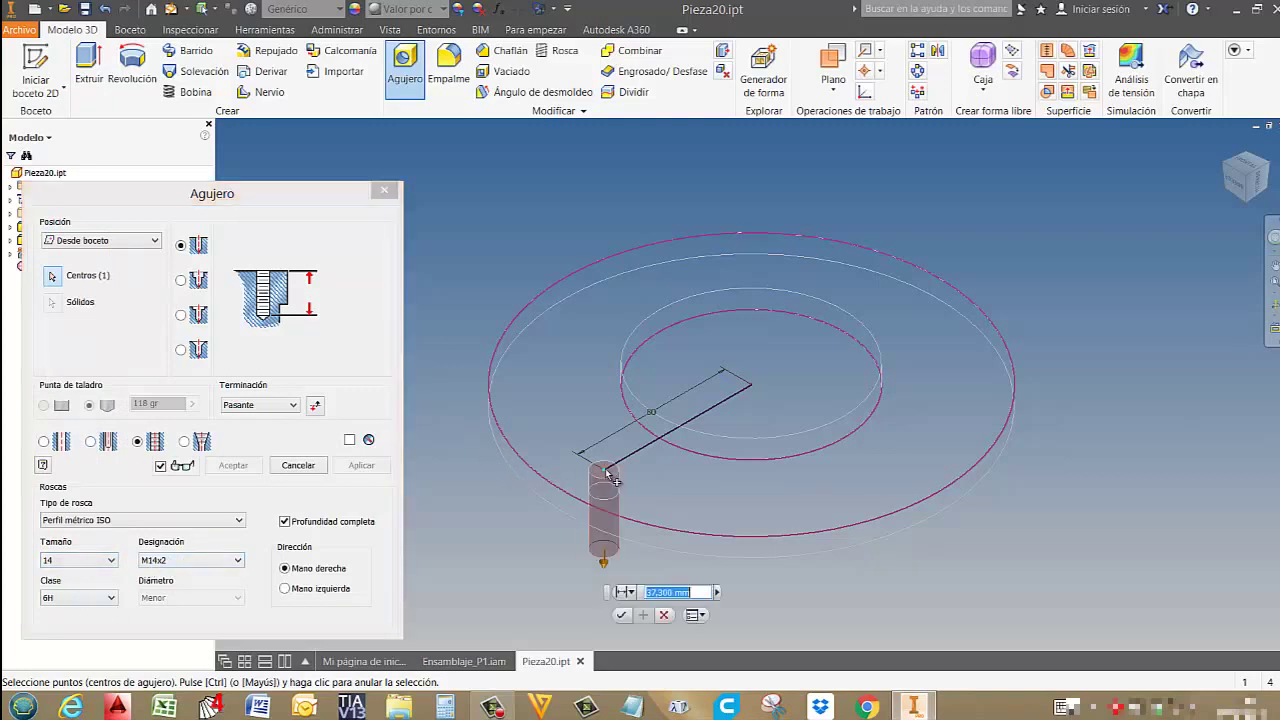
{"action": "left_click", "coordinate": [233, 466]}
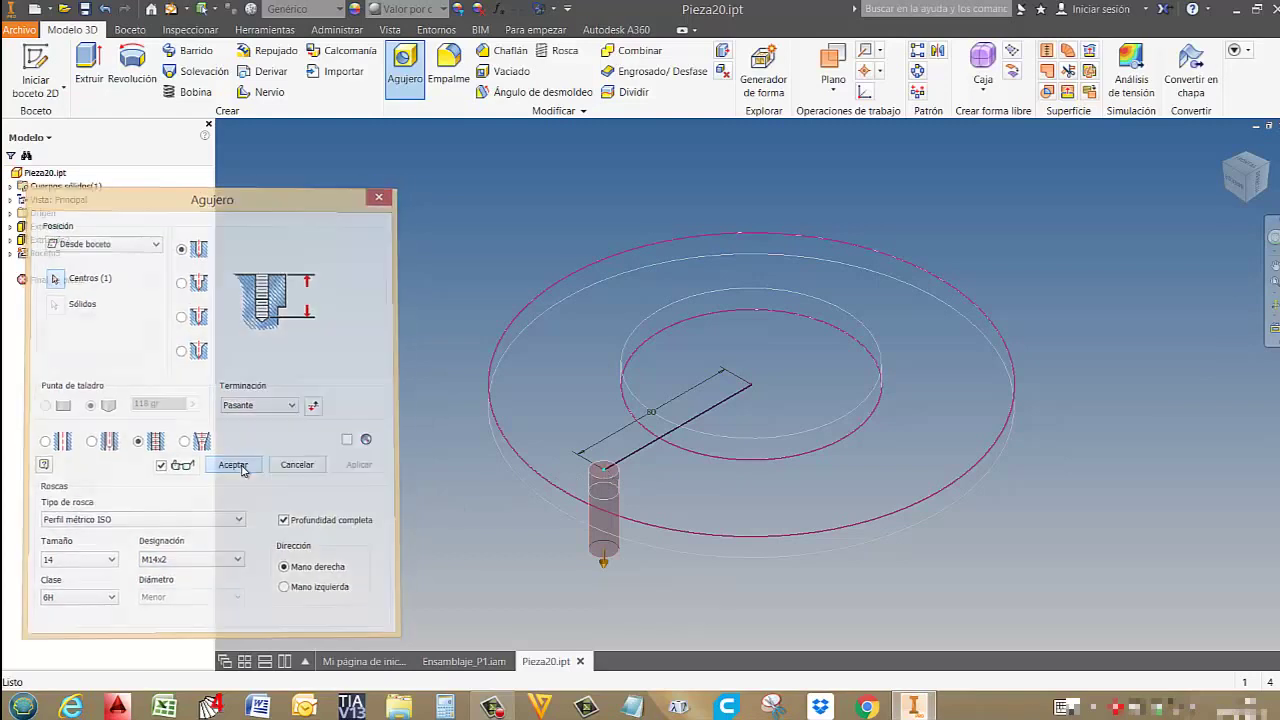
Set the display to shaded with edges and inspect the threads of the tapped hole up close.
{"action": "left_click", "coordinate": [554, 9]}
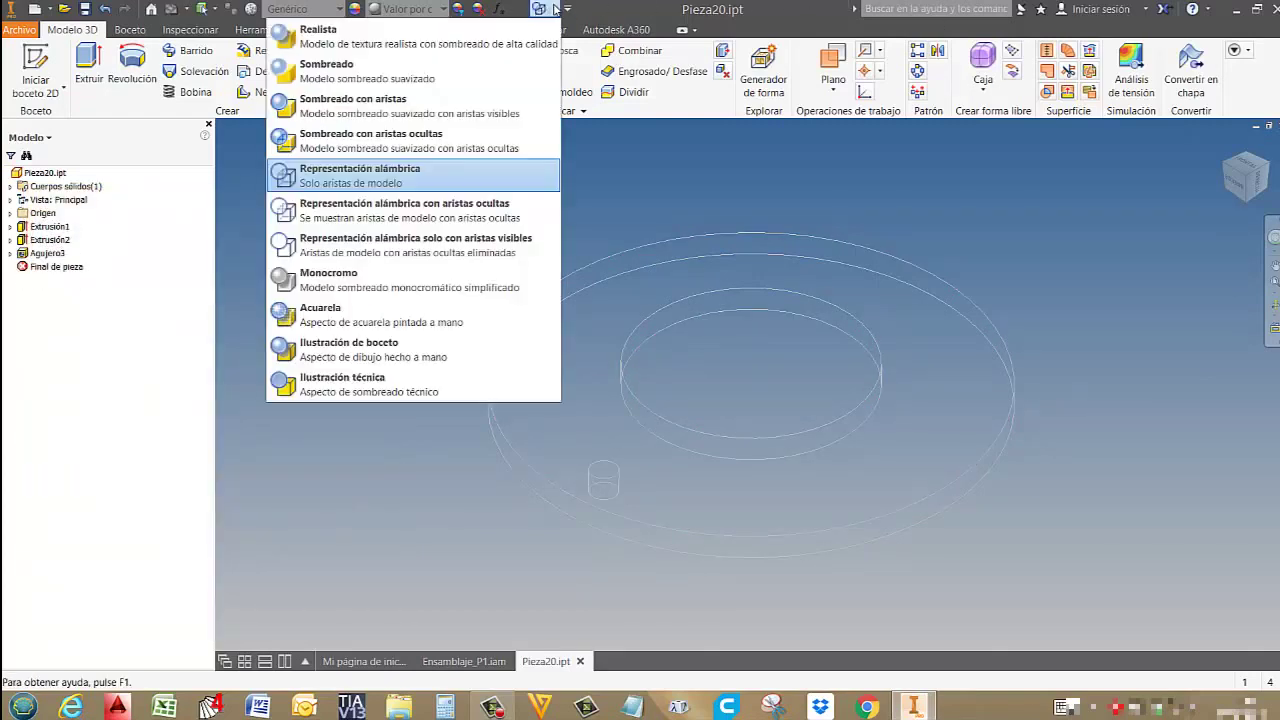
{"action": "left_click", "coordinate": [333, 111]}
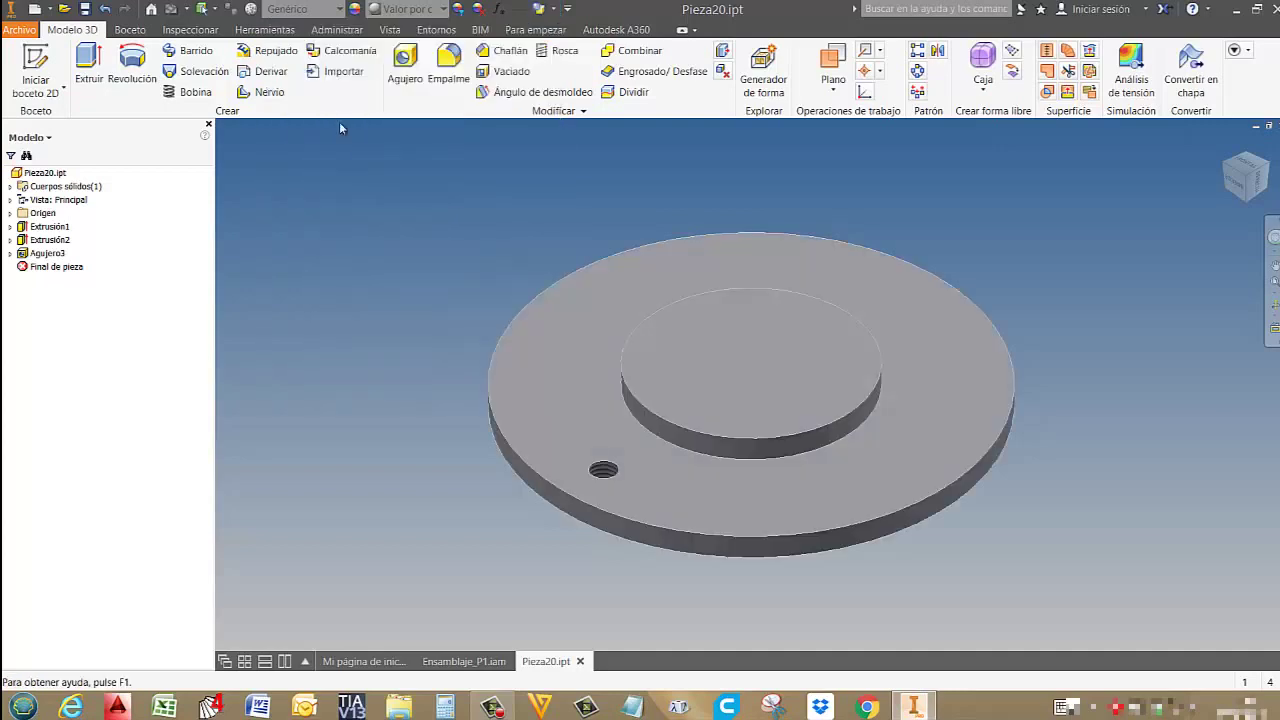
{"action": "scroll", "coordinate": [614, 469], "scroll_direction": "down", "scroll_amount": 5}
{"action": "scroll", "coordinate": [635, 404], "scroll_direction": "down", "scroll_amount": 3}
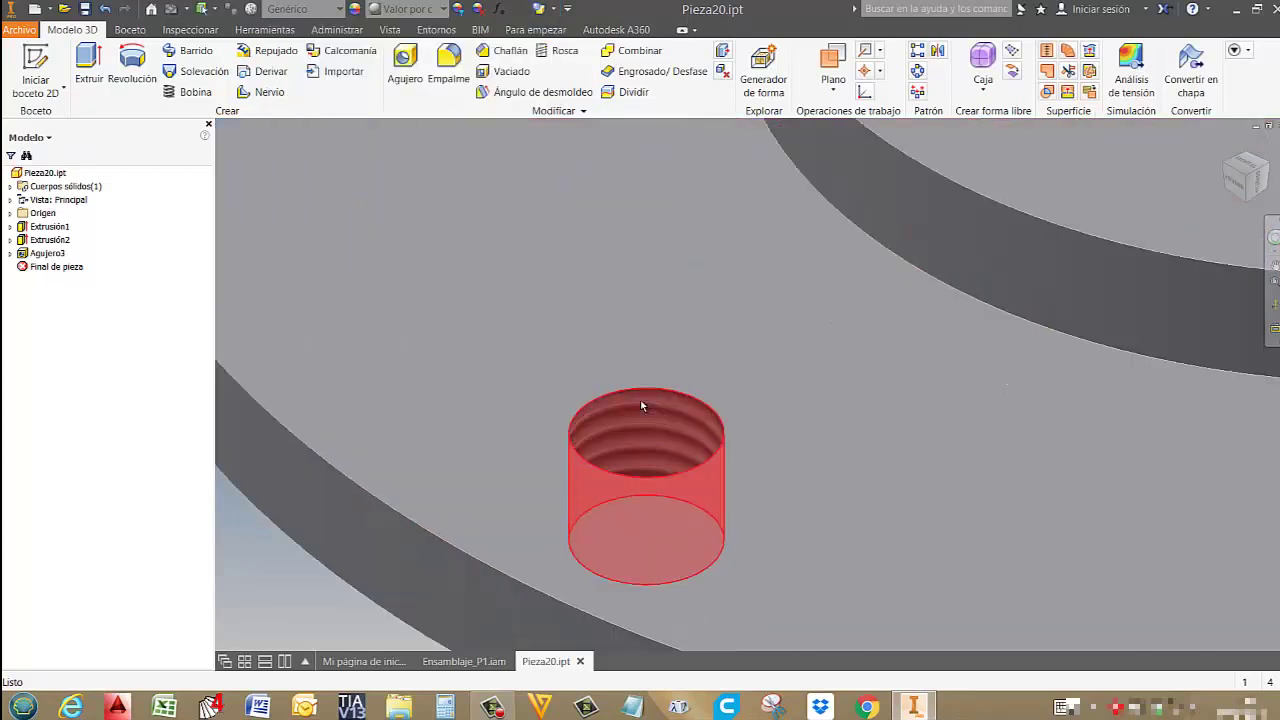
{"action": "scroll", "coordinate": [640, 432], "scroll_direction": "up", "scroll_amount": 4}
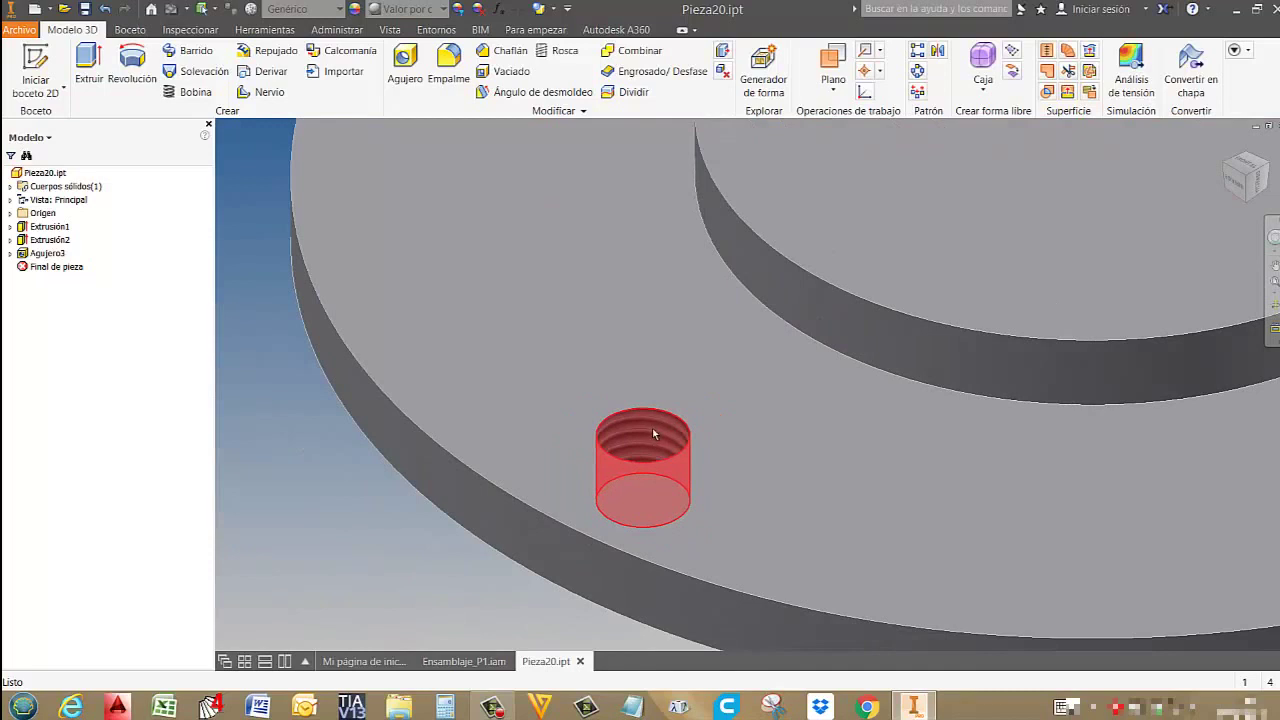
{"action": "scroll", "coordinate": [652, 430], "scroll_direction": "up", "scroll_amount": 2}
{"action": "scroll", "coordinate": [668, 462], "scroll_direction": "up", "scroll_amount": 2}
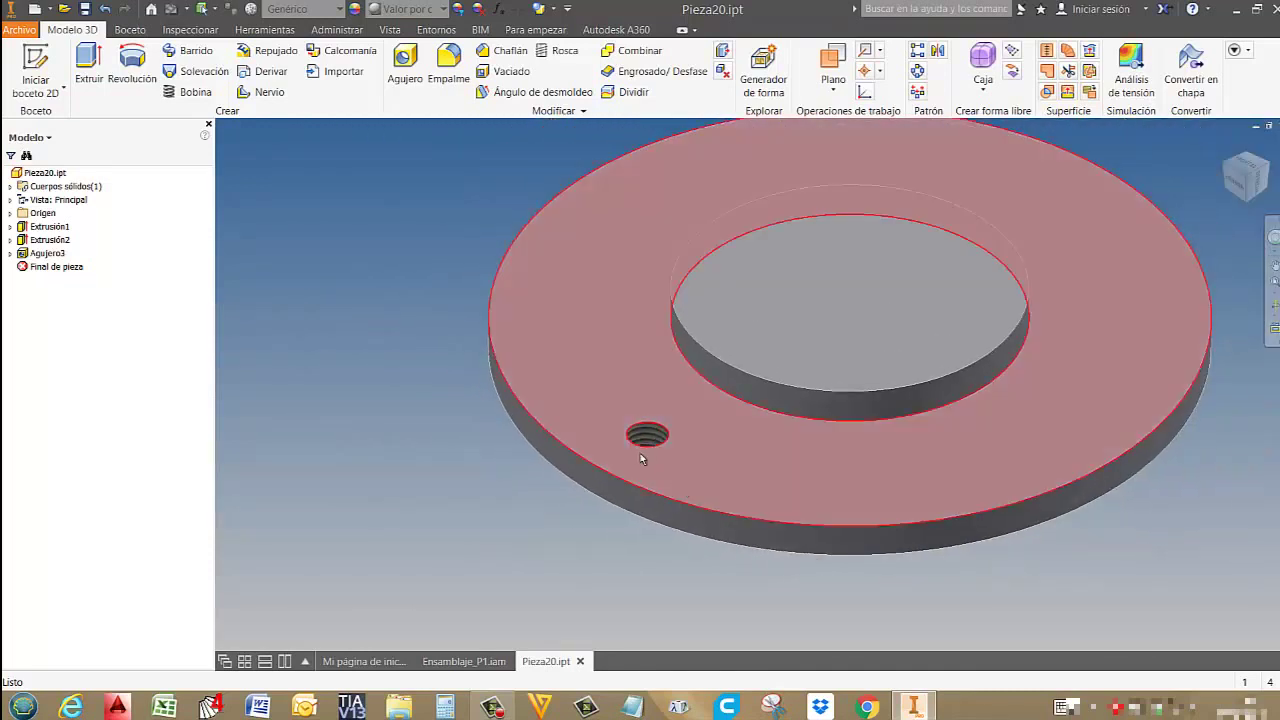
{"action": "scroll", "coordinate": [645, 440], "scroll_direction": "down", "scroll_amount": 4}
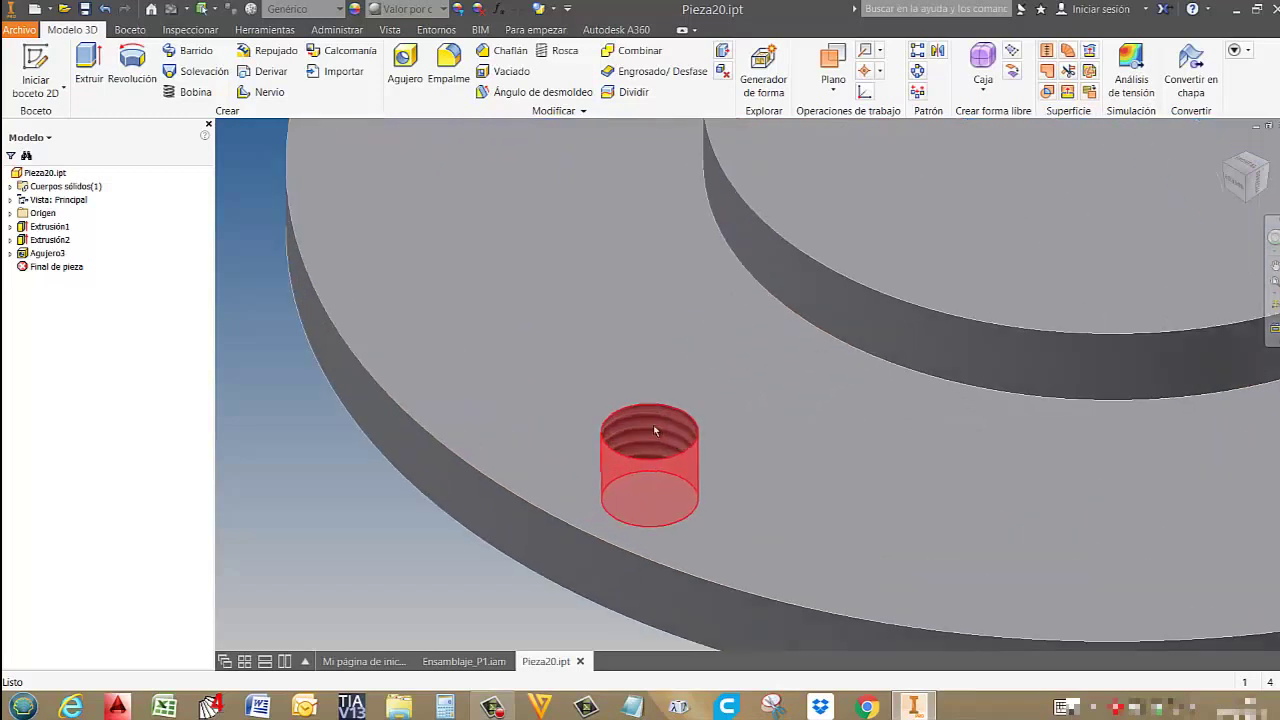
Edit the disc's M14x2 tapped hole to be countersunk with a 14 mm countersink diameter, 90° angle and through termination.
{"action": "scroll", "coordinate": [643, 439], "scroll_direction": "up", "scroll_amount": 6}
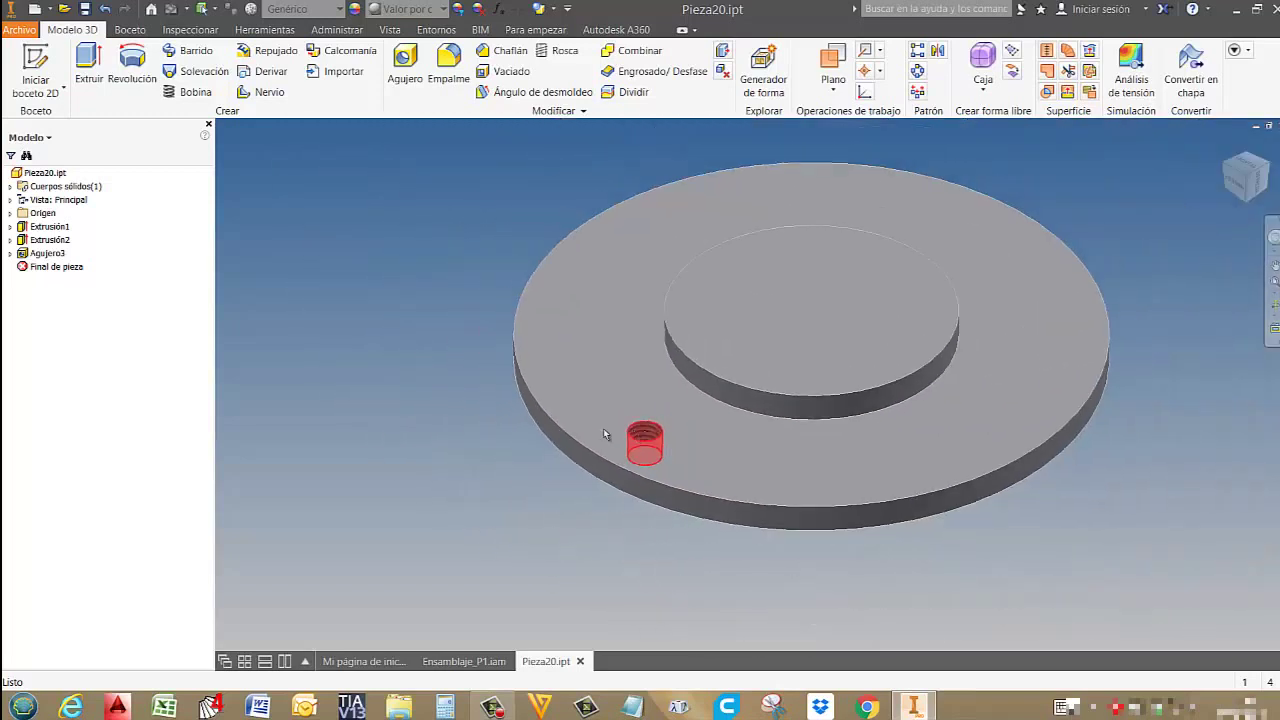
{"action": "middle_click_drag", "start_coordinate": [520, 432], "coordinate": [640, 432]}
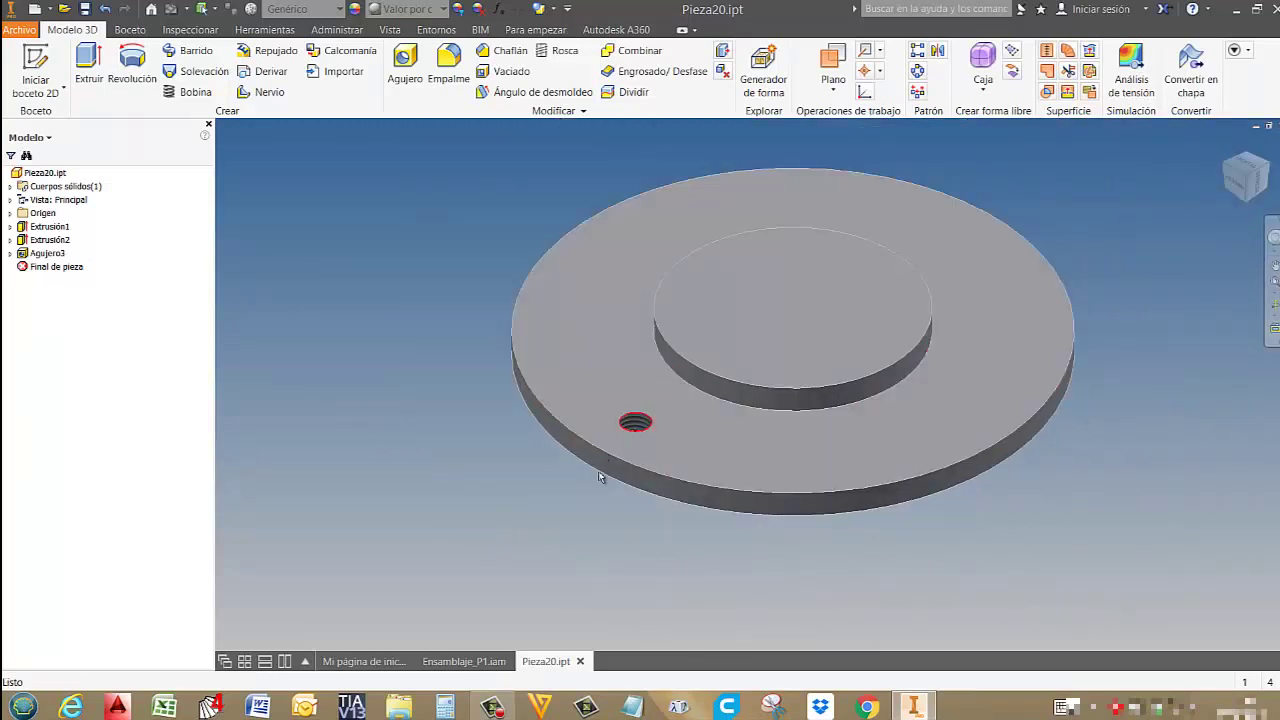
{"action": "scroll", "coordinate": [632, 425], "scroll_direction": "down", "scroll_amount": 2}
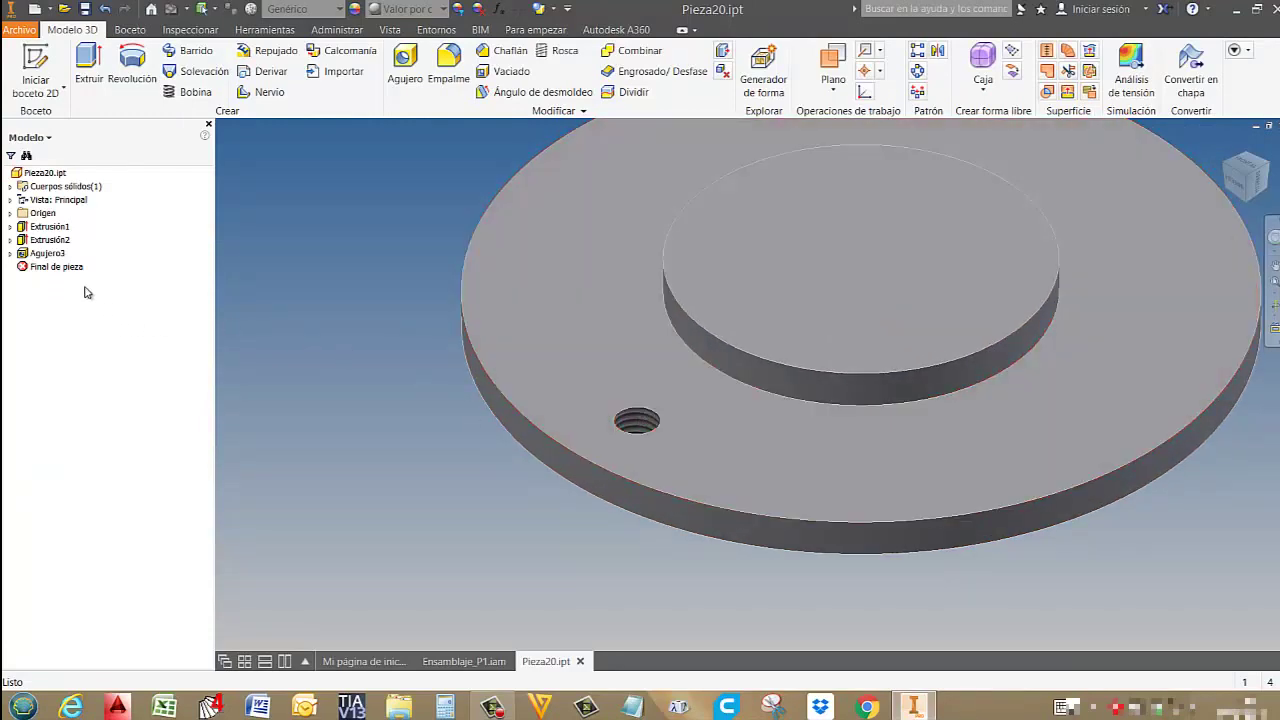
{"action": "double_click", "coordinate": [47, 253]}
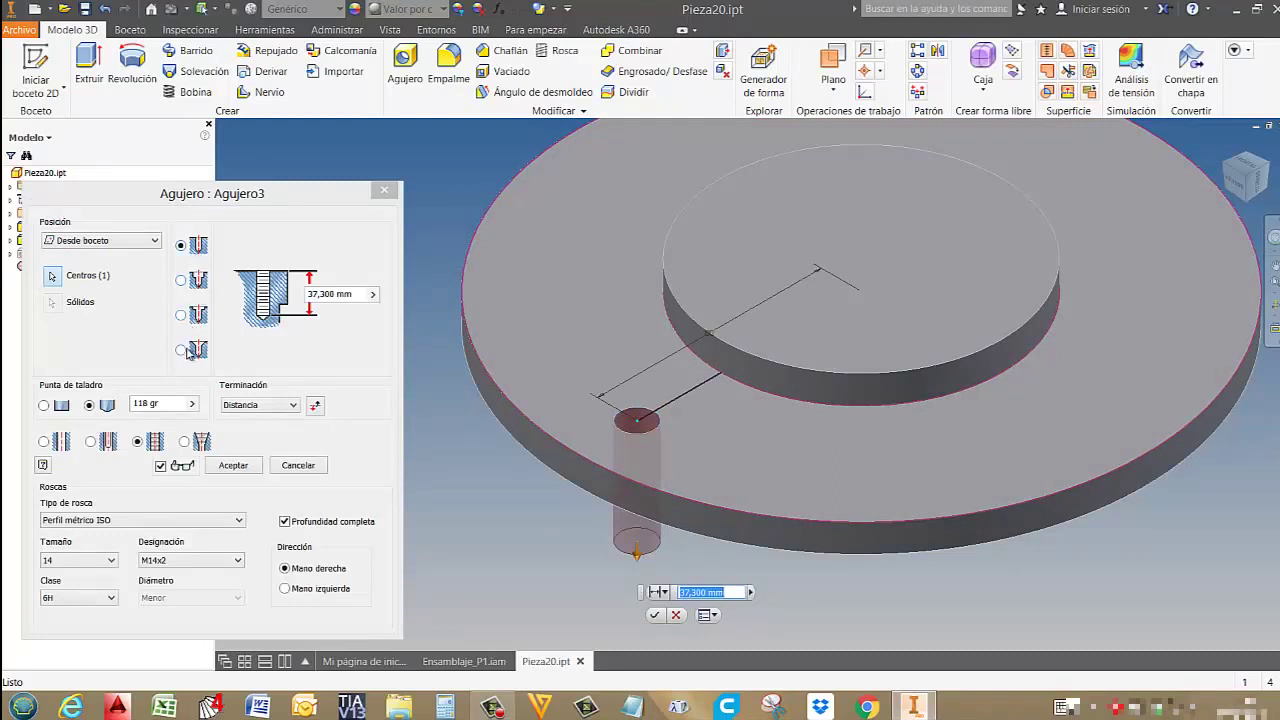
{"action": "left_click", "coordinate": [181, 350]}
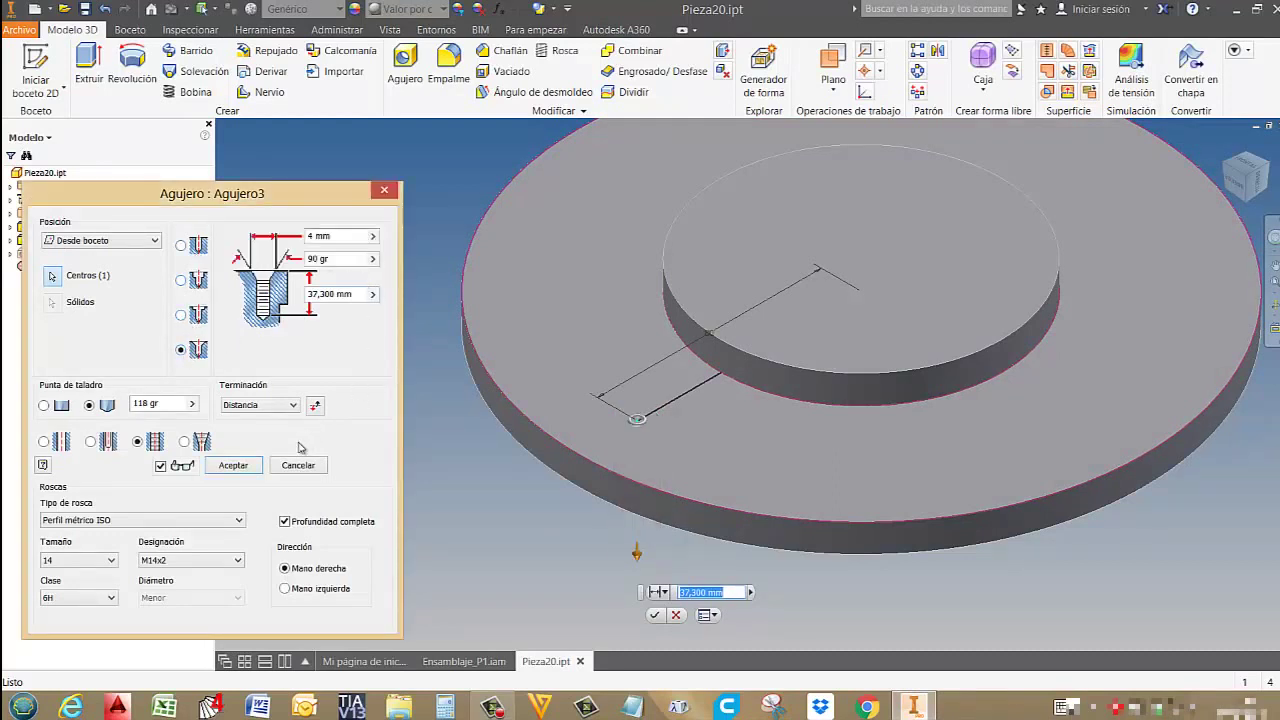
{"action": "left_click", "coordinate": [315, 237]}
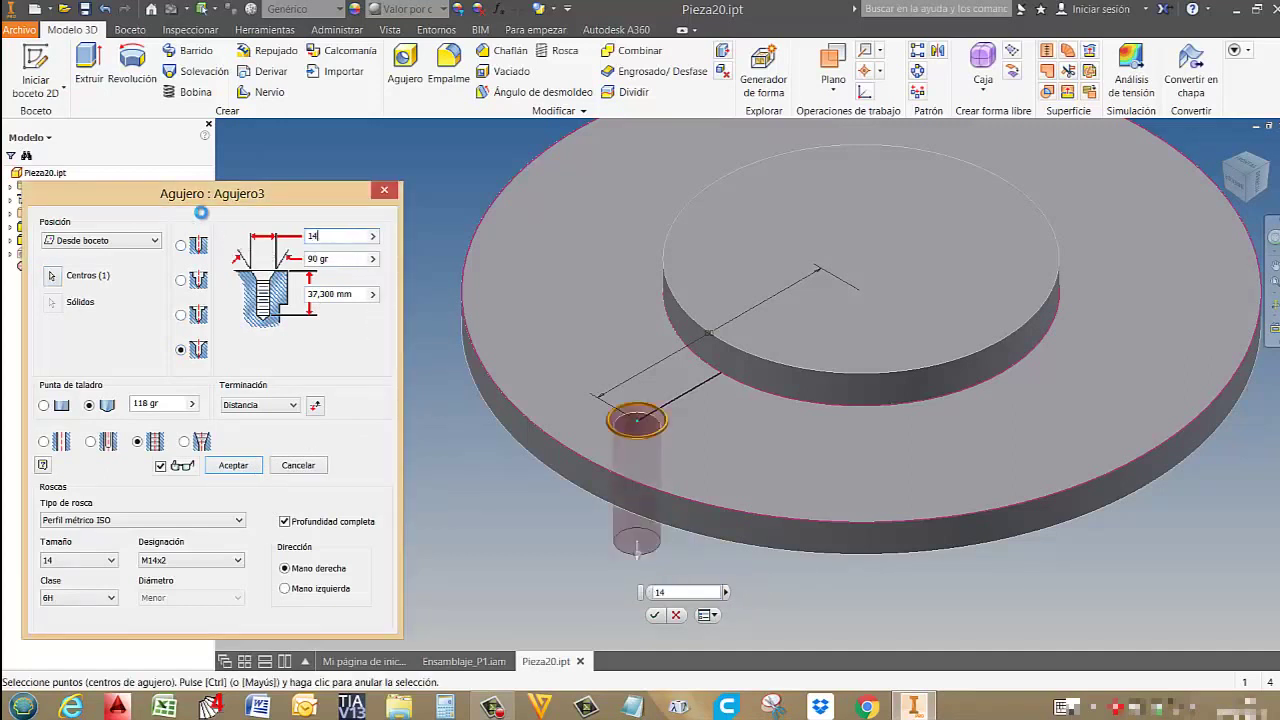
{"action": "left_click", "coordinate": [248, 405]}
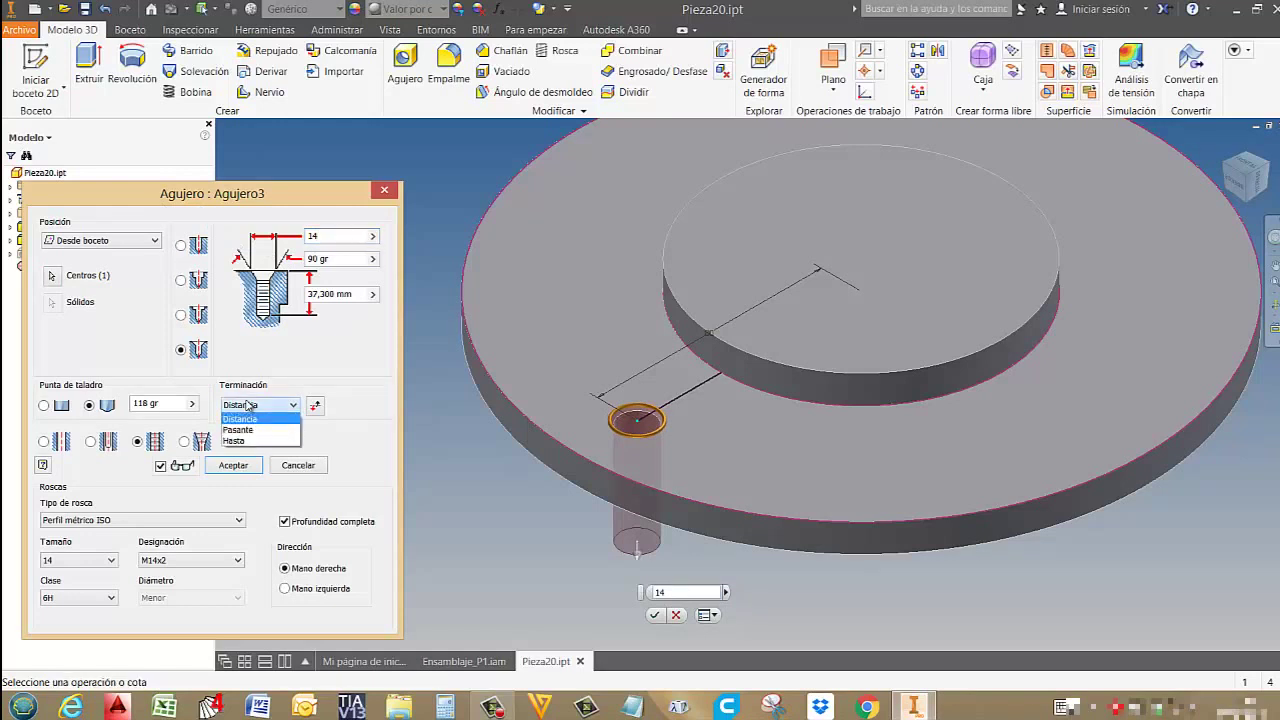
{"action": "left_click", "coordinate": [258, 429]}
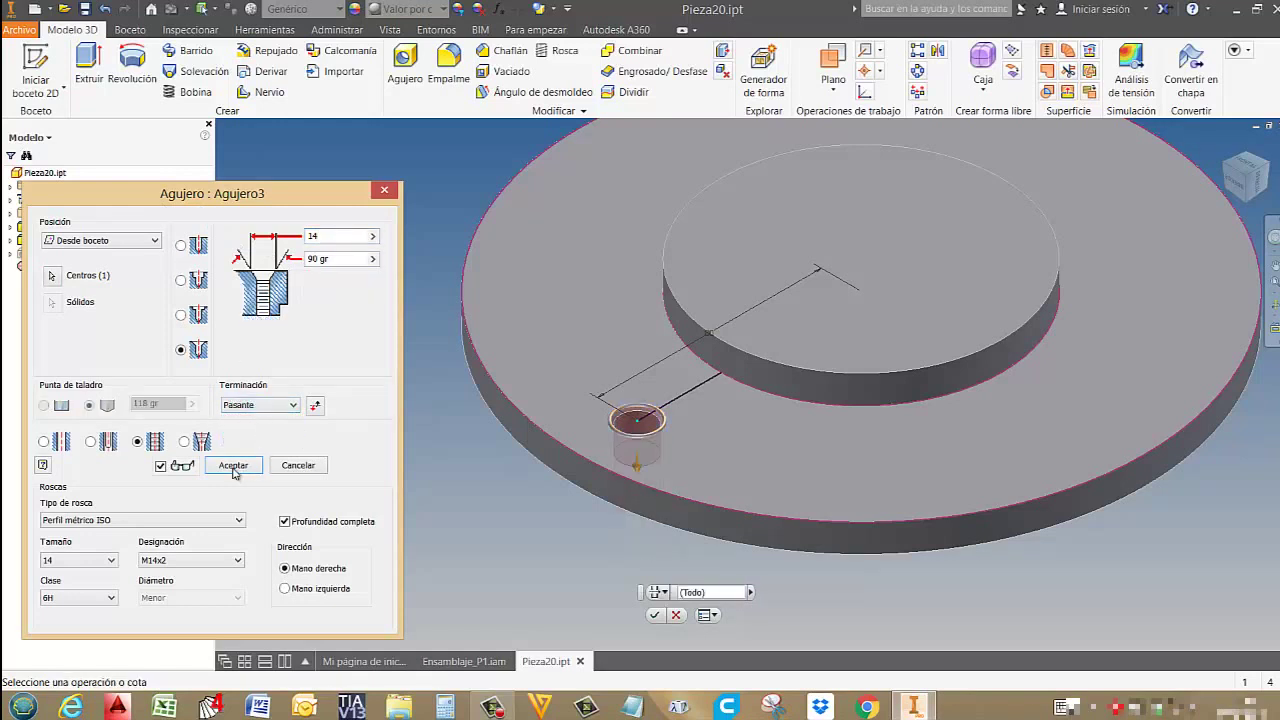
{"action": "left_click", "coordinate": [233, 467]}
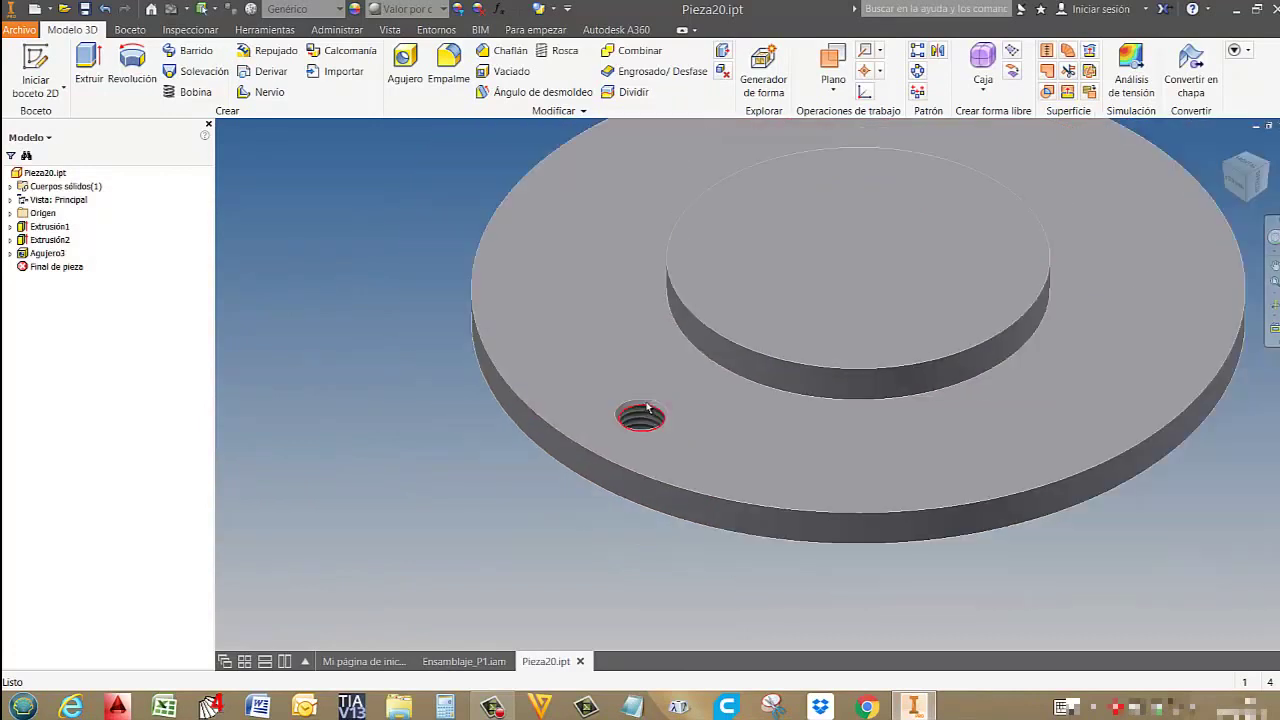
Pattern the countersunk tapped hole circularly around the disc's central boss axis with 8 occurrences over 360°.
{"action": "scroll", "coordinate": [648, 408], "scroll_direction": "down", "scroll_amount": 3}
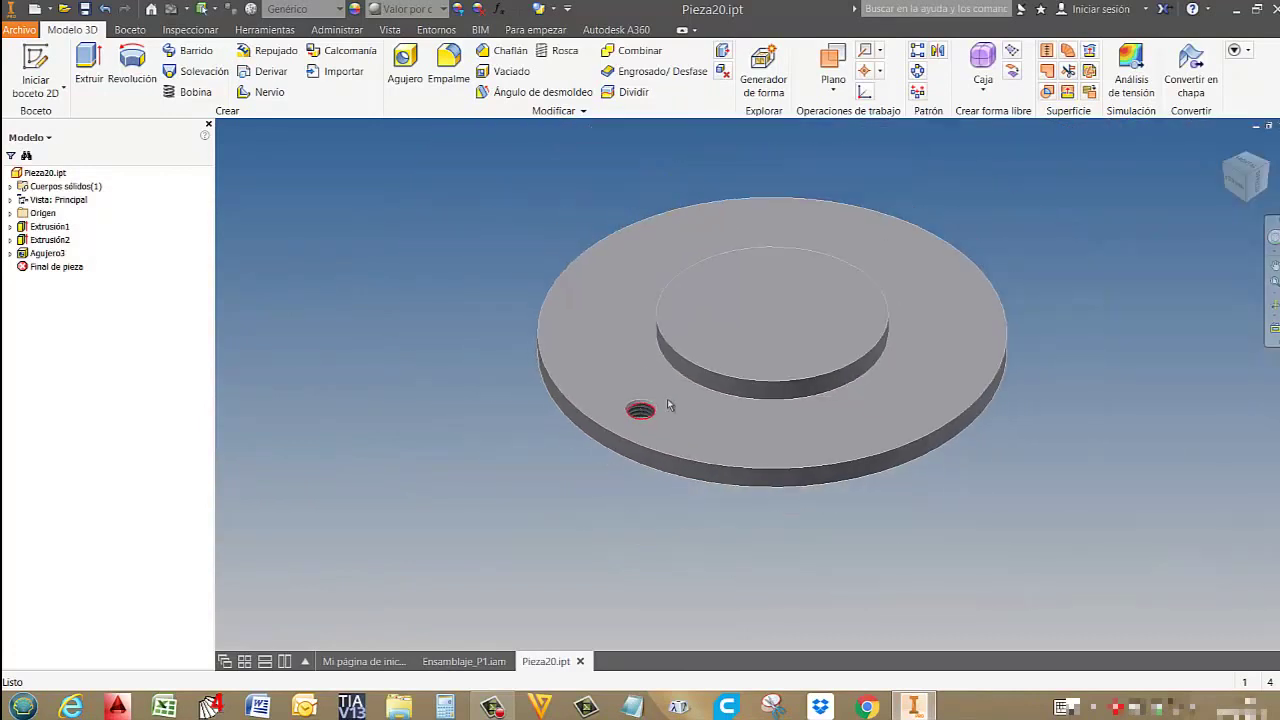
{"action": "left_click", "coordinate": [52, 254]}
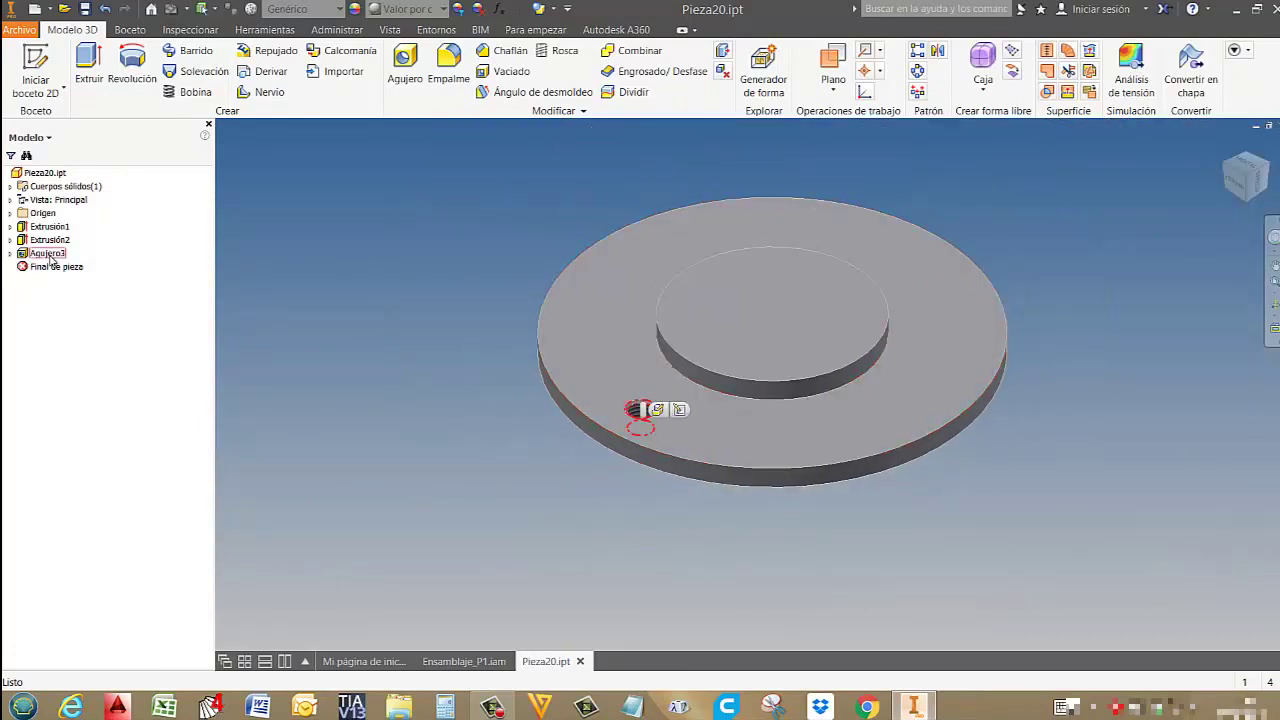
{"action": "left_click", "coordinate": [919, 74]}
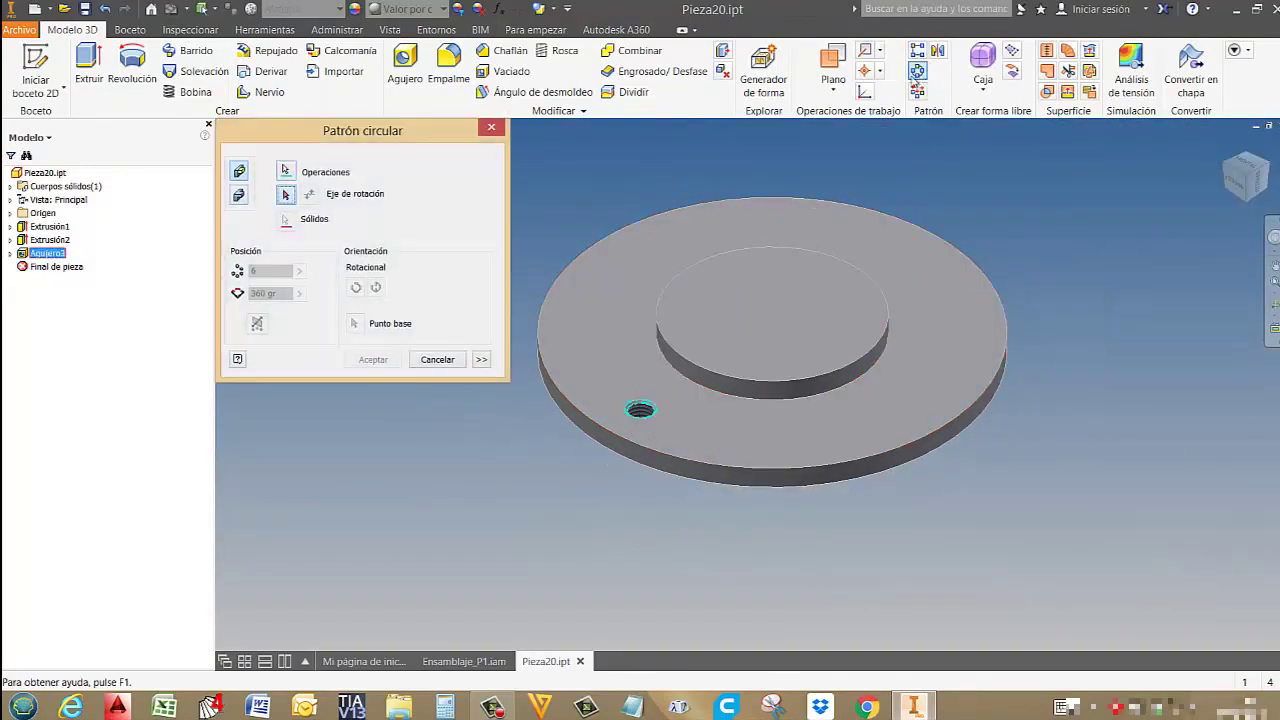
{"action": "left_click", "coordinate": [751, 395]}
{"action": "left_click", "coordinate": [298, 270]}
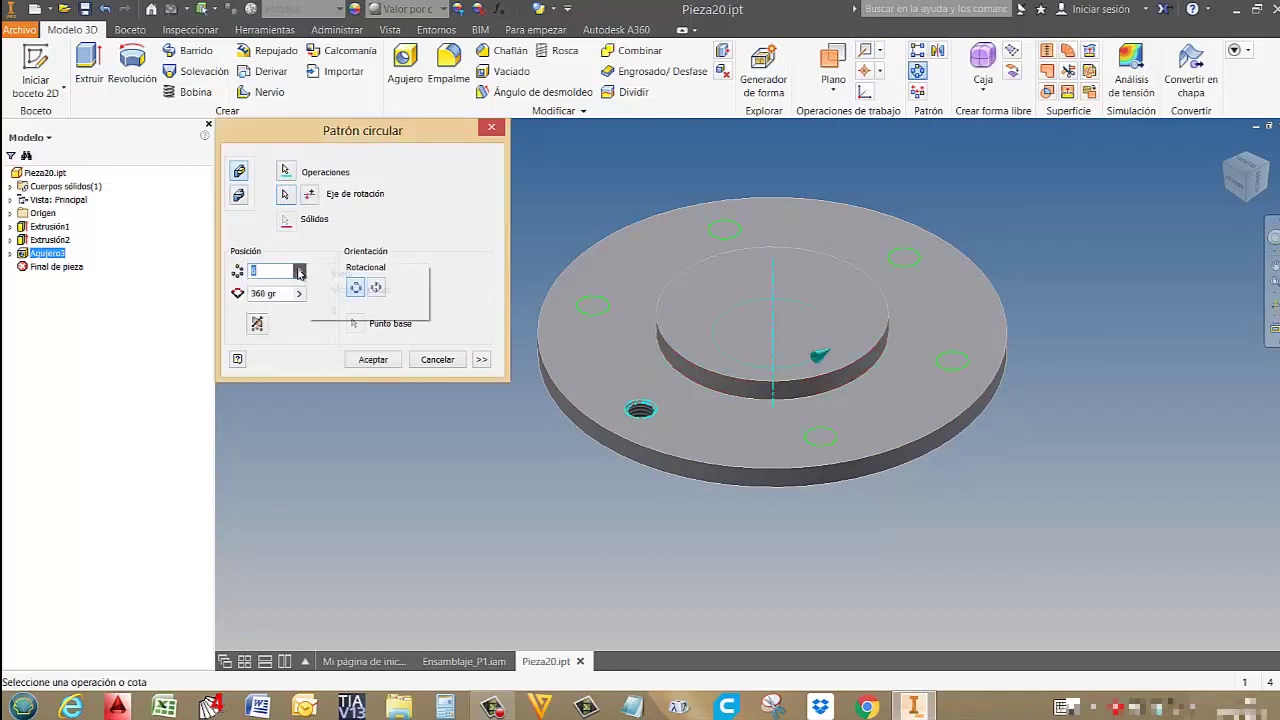
{"action": "left_click", "coordinate": [358, 312]}
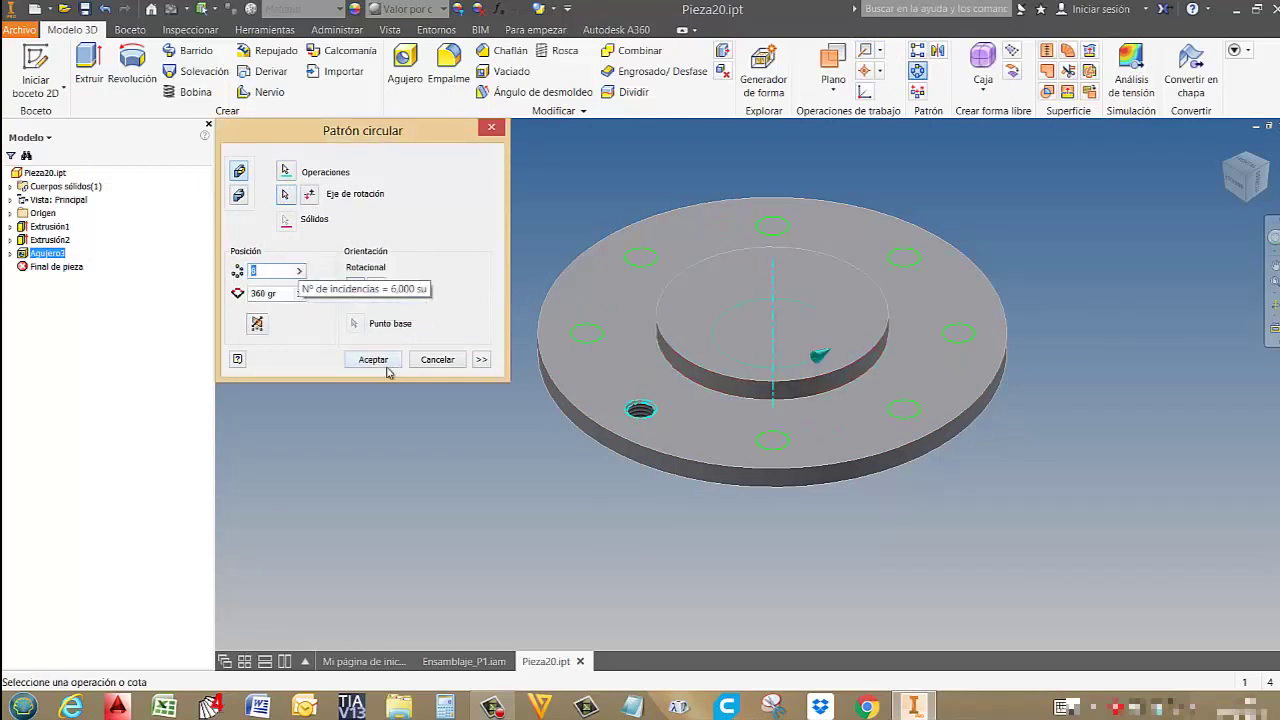
{"action": "left_click", "coordinate": [386, 360]}
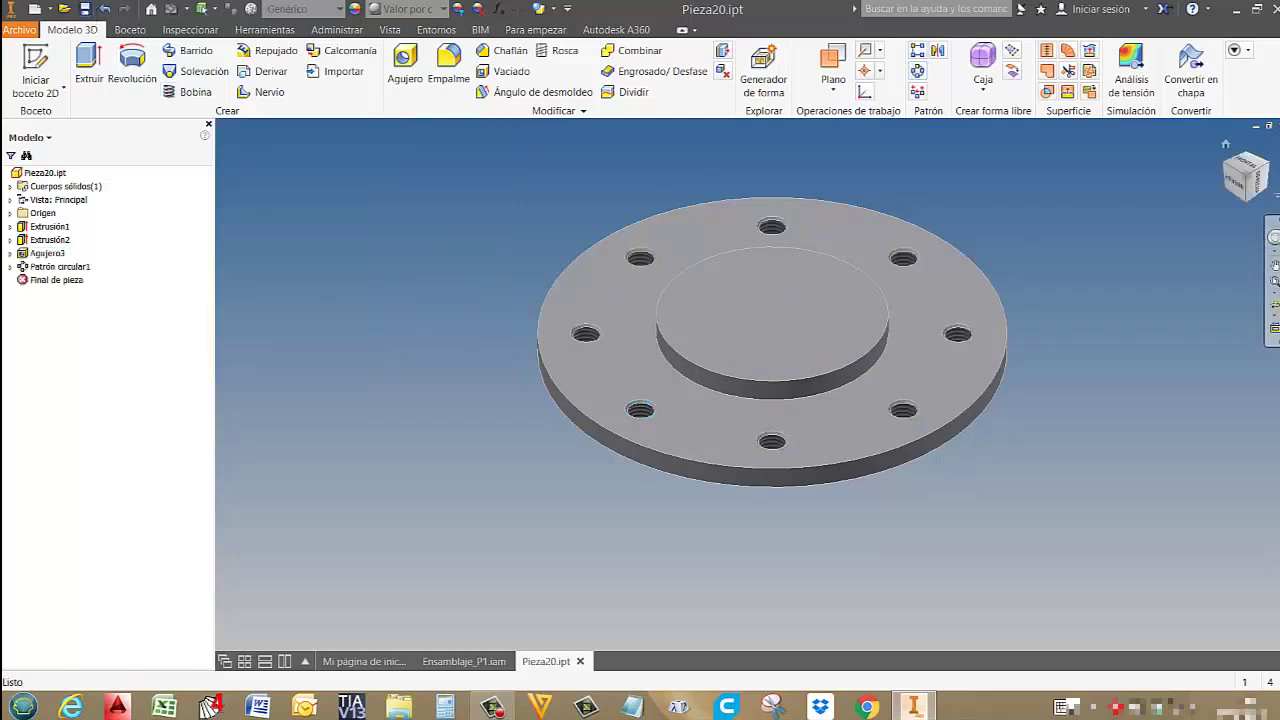
Close the Pieza20 part and return to the Ensamblaje_P1 assembly.
{"action": "left_click", "coordinate": [1278, 125]}
{"action": "left_click", "coordinate": [1265, 126]}
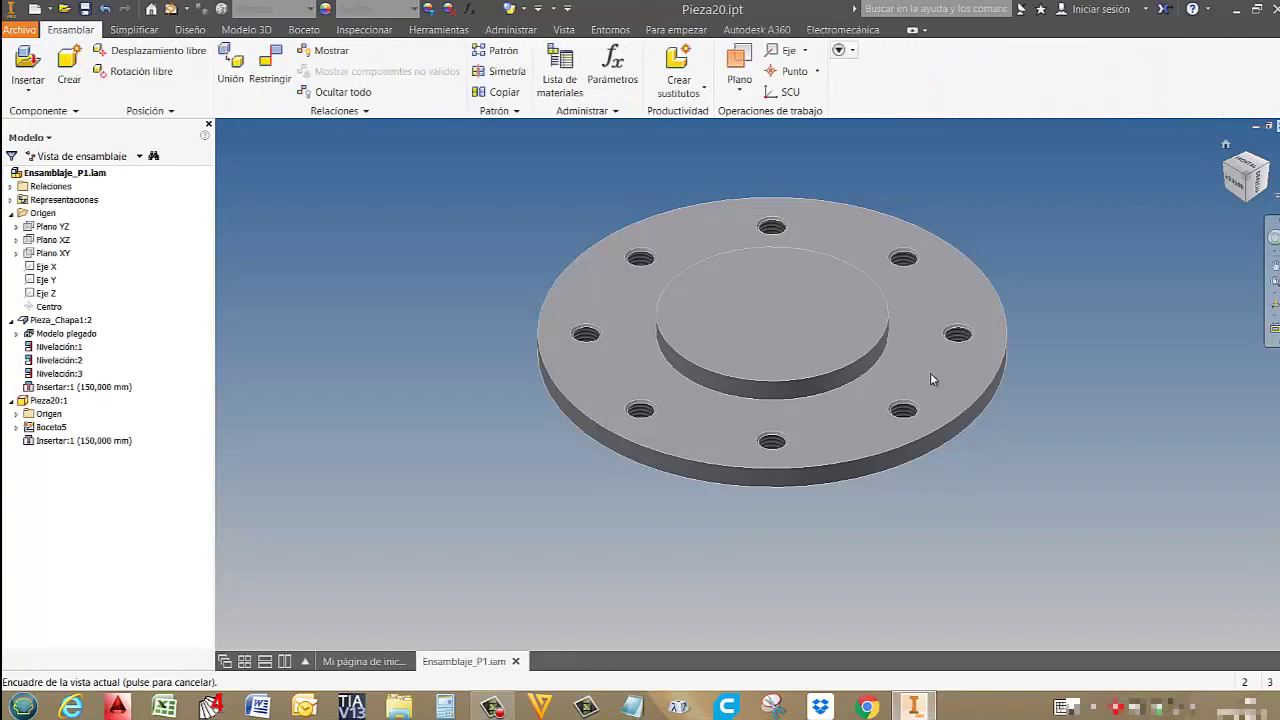
{"action": "scroll", "coordinate": [751, 340], "scroll_direction": "down", "scroll_amount": 1}
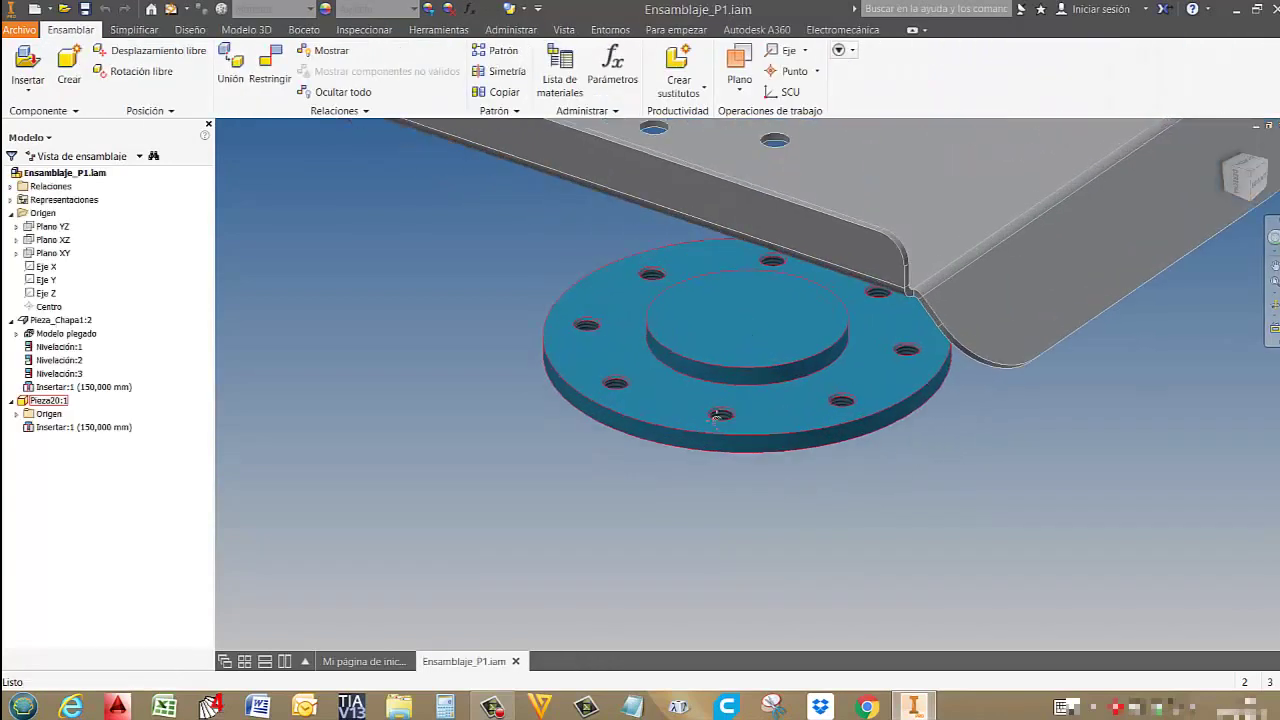
Set the offset of the Insert constraint between the disc and the plate to 0 mm.
{"action": "middle_click_drag", "start_coordinate": [713, 410], "coordinate": [656, 508]}
{"action": "left_click", "coordinate": [1274, 305]}
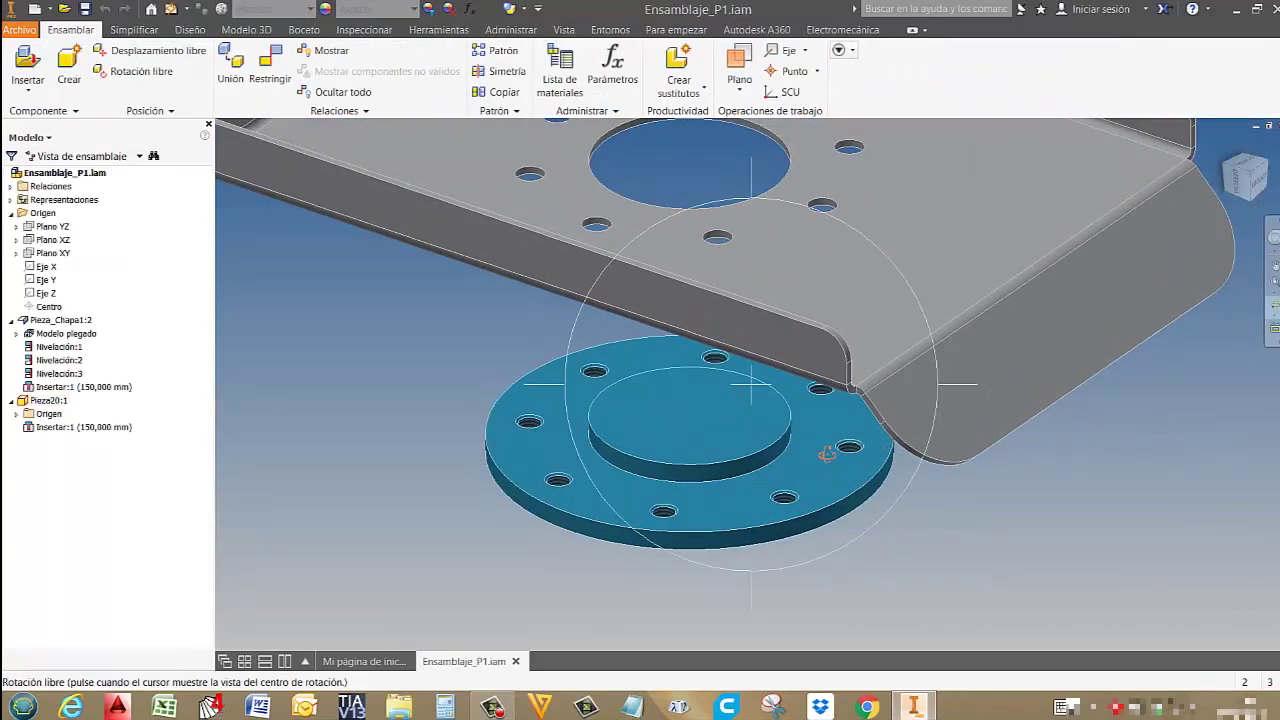
{"action": "mouse_move", "coordinate": [827, 454]}
{"action": "left_mouse_down"}
{"action": "mouse_move", "coordinate": [846, 366]}
{"action": "mouse_move", "coordinate": [846, 429]}
{"action": "mouse_move", "coordinate": [821, 500]}
{"action": "mouse_move", "coordinate": [832, 473]}
{"action": "left_mouse_up"}
{"action": "key", "text": "Escape"}
{"action": "middle_click_drag", "start_coordinate": [802, 359], "coordinate": [776, 504]}
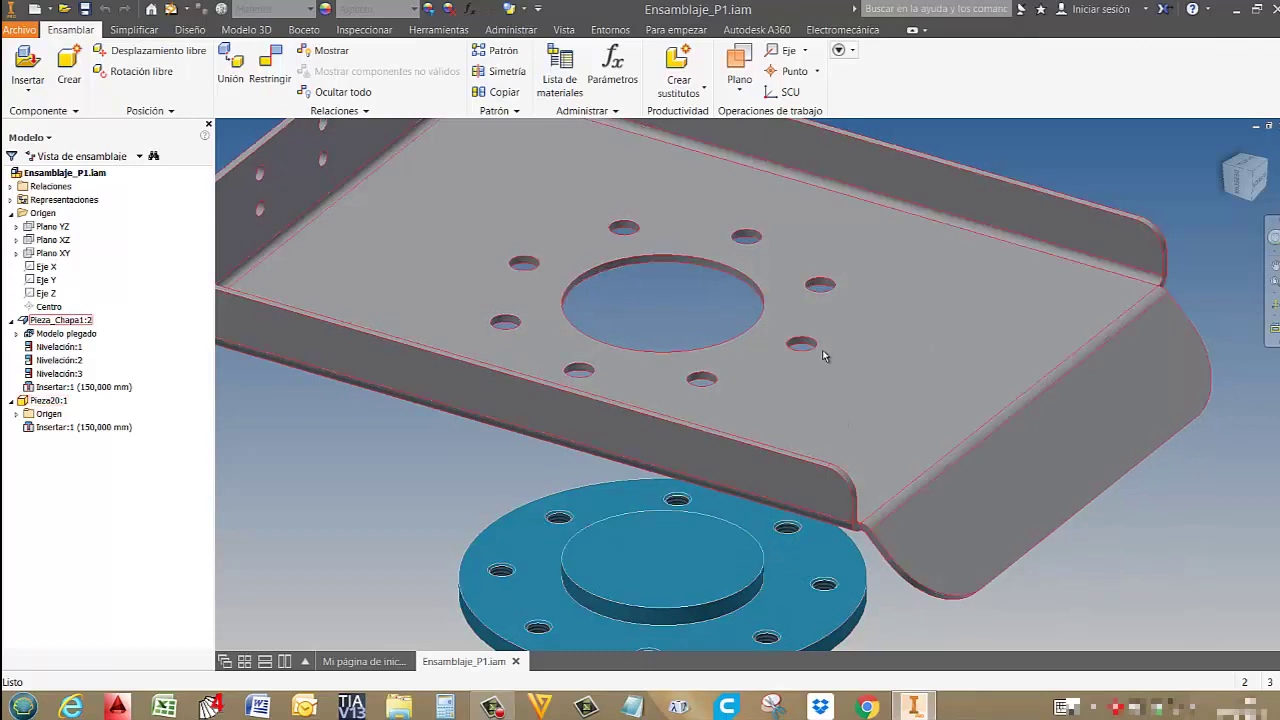
{"action": "scroll", "coordinate": [824, 356], "scroll_direction": "down", "scroll_amount": 3}
{"action": "left_click", "coordinate": [48, 400]}
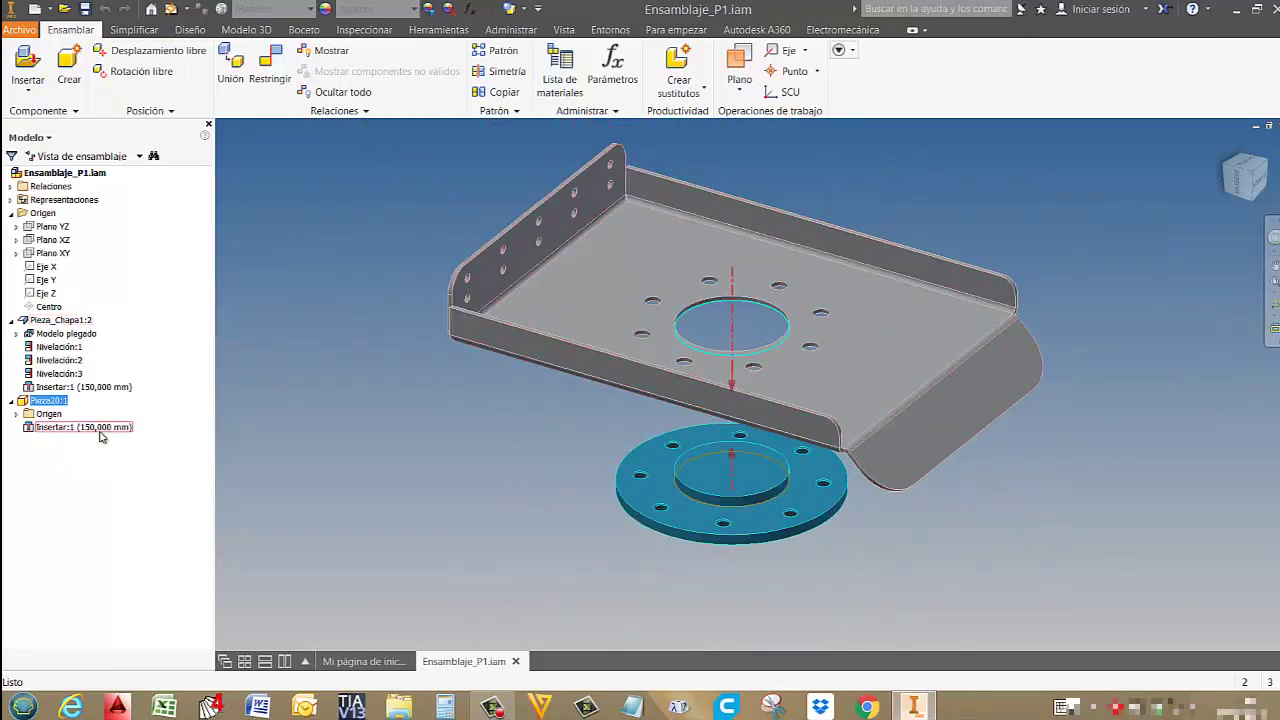
{"action": "left_click", "coordinate": [100, 427]}
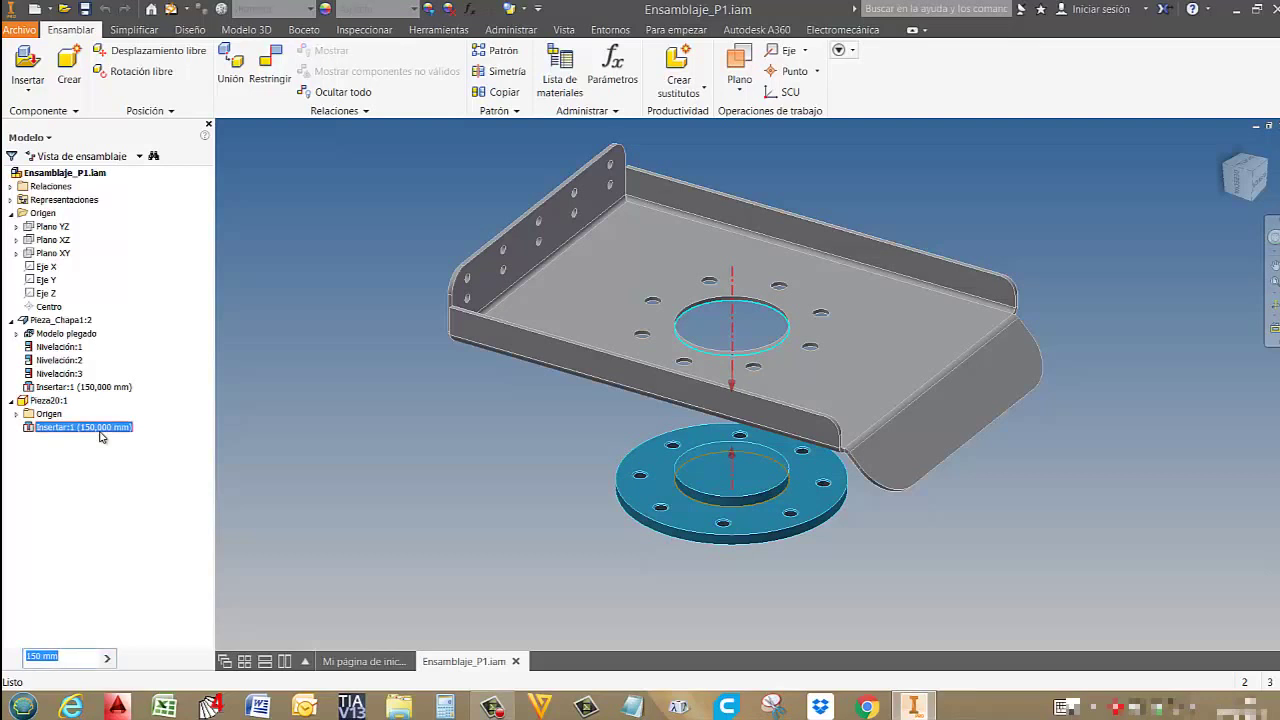
{"action": "type", "text": "0"}
{"action": "key", "text": "Return"}
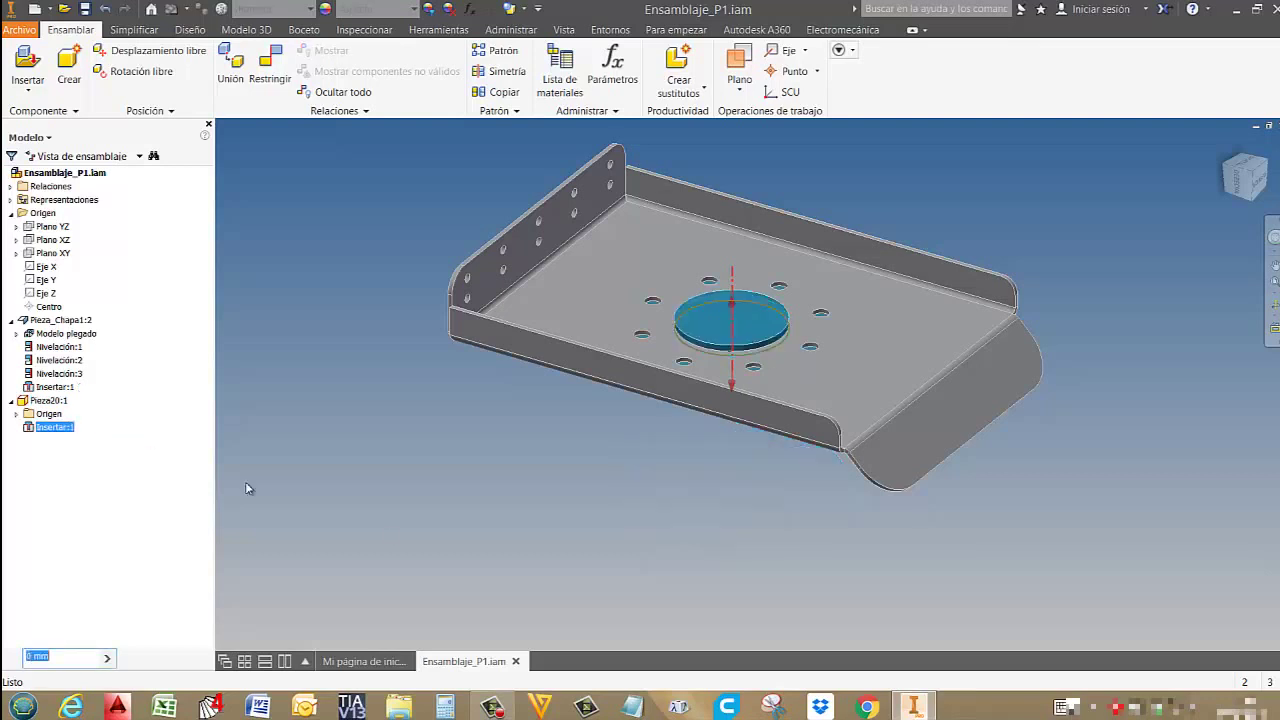
Add a mate constraint with 0 mm offset between the axes of a plate bolt hole and the matching tapped disc hole.
{"action": "scroll", "coordinate": [766, 308], "scroll_direction": "up", "scroll_amount": 5}
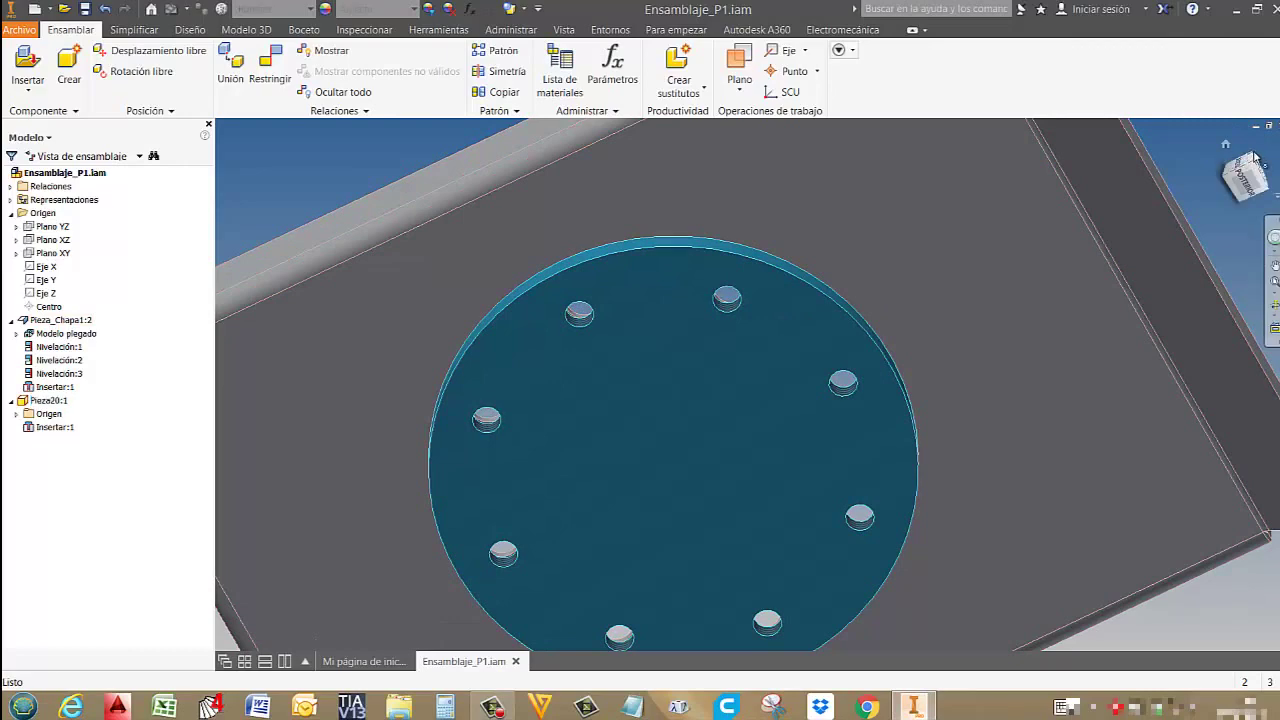
{"action": "left_click", "coordinate": [1225, 144]}
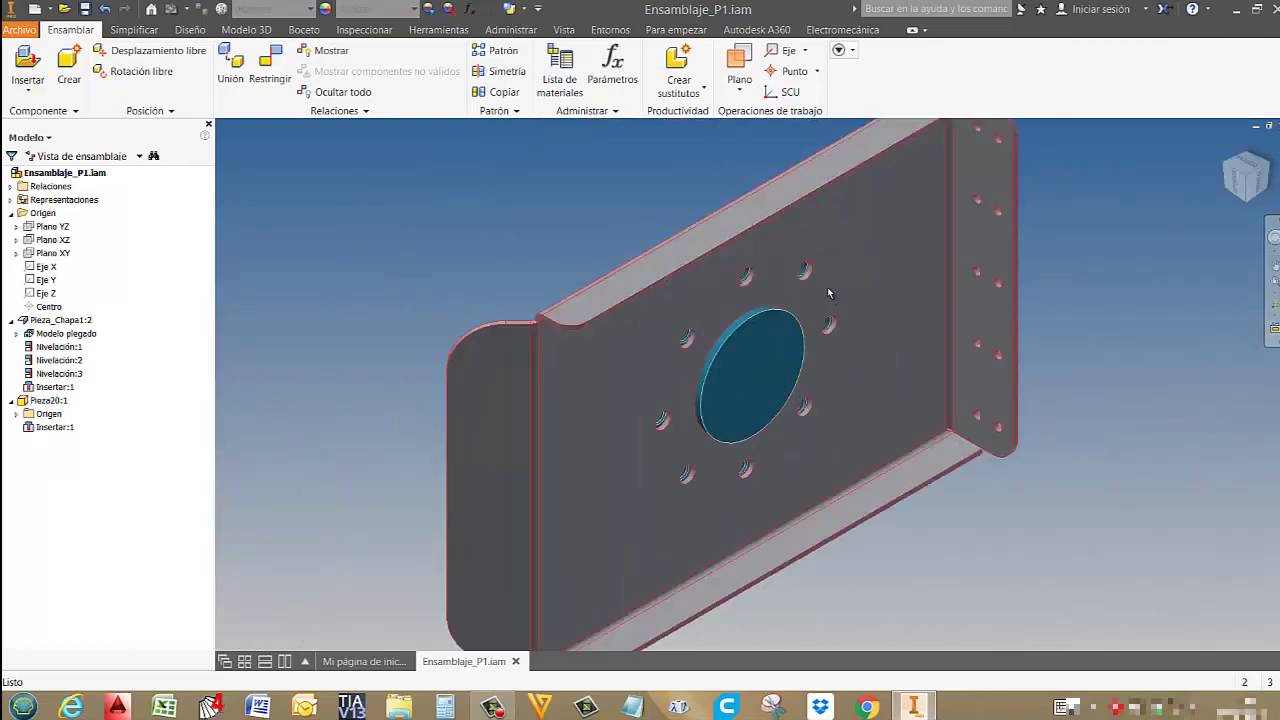
{"action": "scroll", "coordinate": [828, 292], "scroll_direction": "down", "scroll_amount": 5}
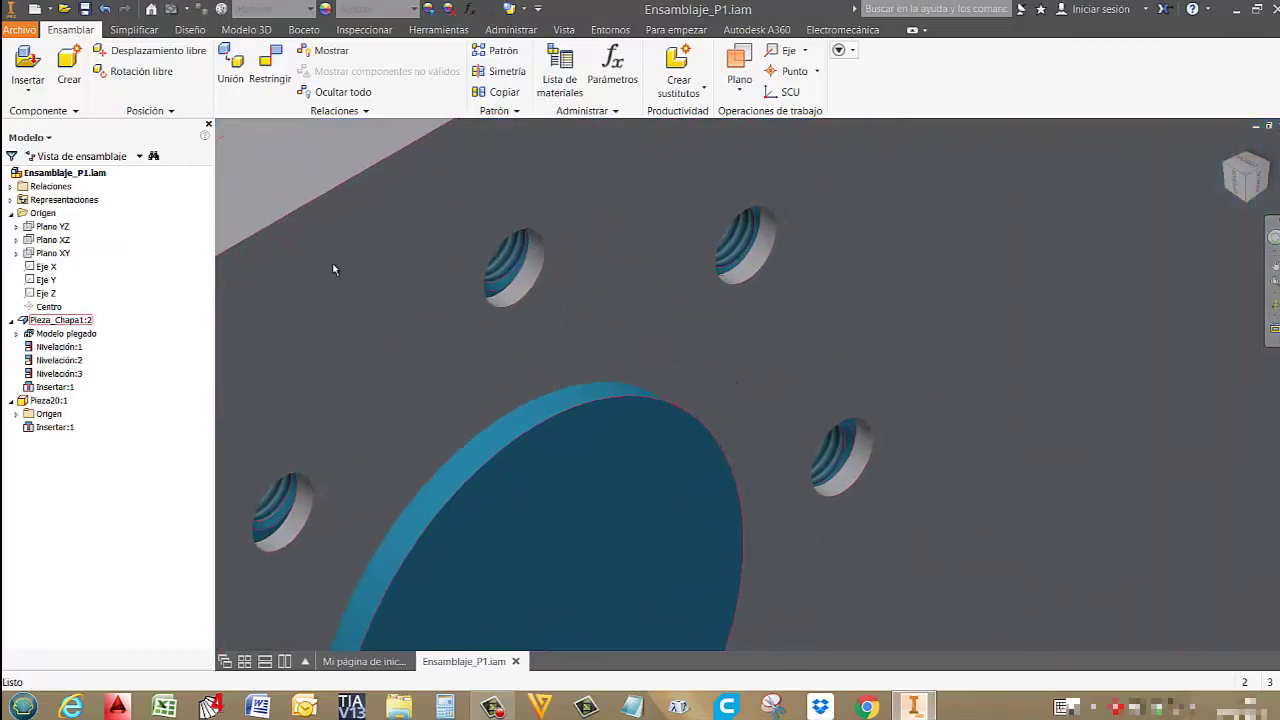
{"action": "left_click", "coordinate": [277, 68]}
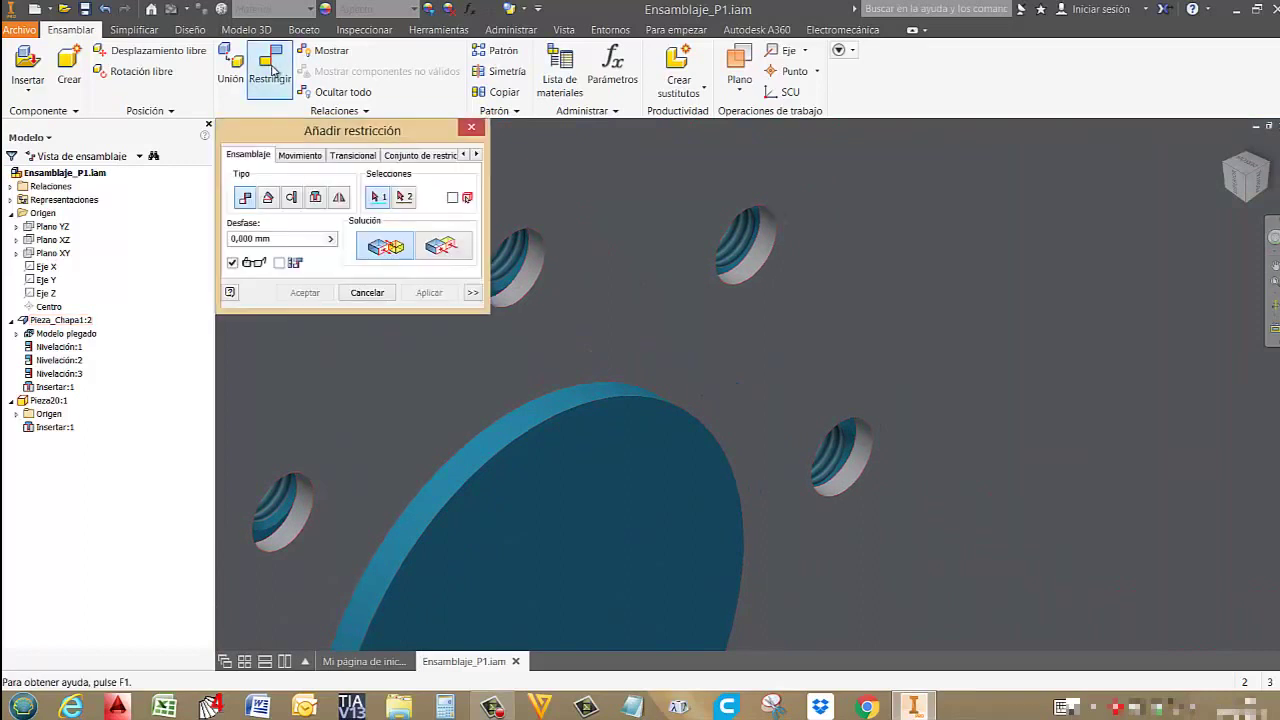
{"action": "scroll", "coordinate": [766, 268], "scroll_direction": "down", "scroll_amount": 2}
{"action": "left_click", "coordinate": [766, 265]}
{"action": "left_click", "coordinate": [746, 218]}
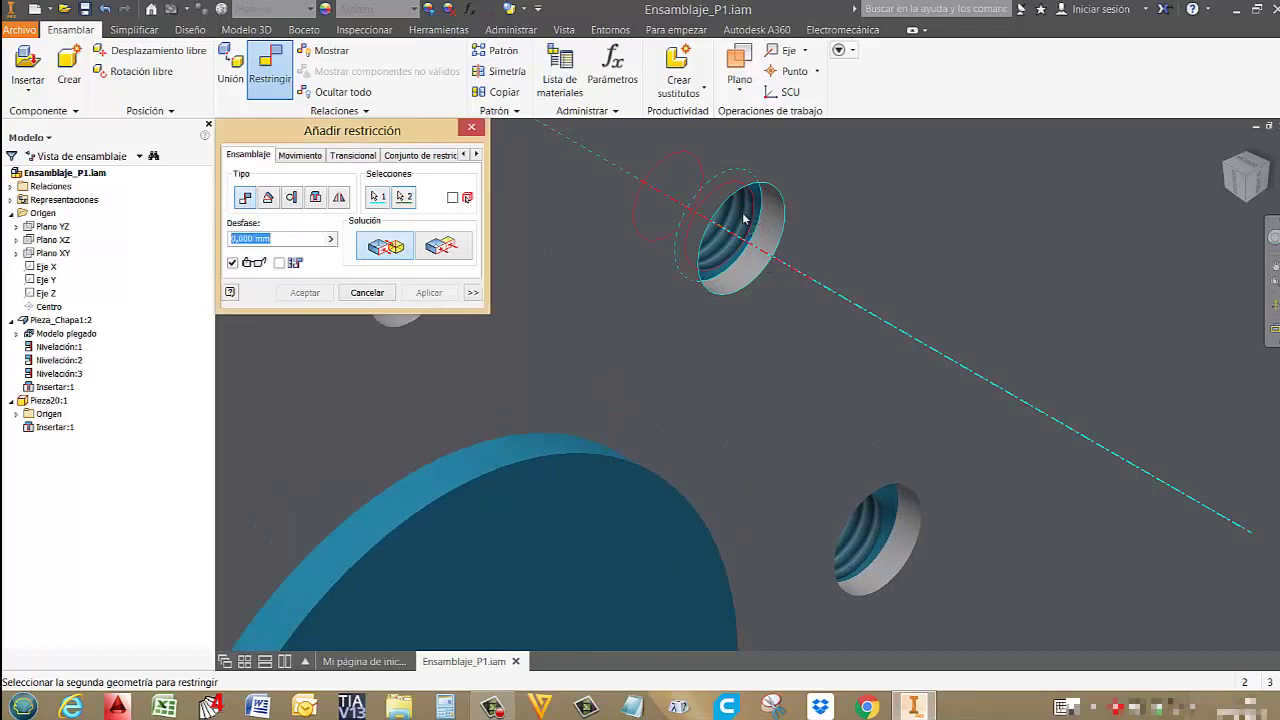
{"action": "key", "text": "Return"}
Finish constraining and examine the alignment of the disc's tapped holes with the plate's bolt holes from several angles.
{"action": "key", "text": "F4"}
{"action": "scroll", "coordinate": [788, 280], "scroll_direction": "up", "scroll_amount": 3}
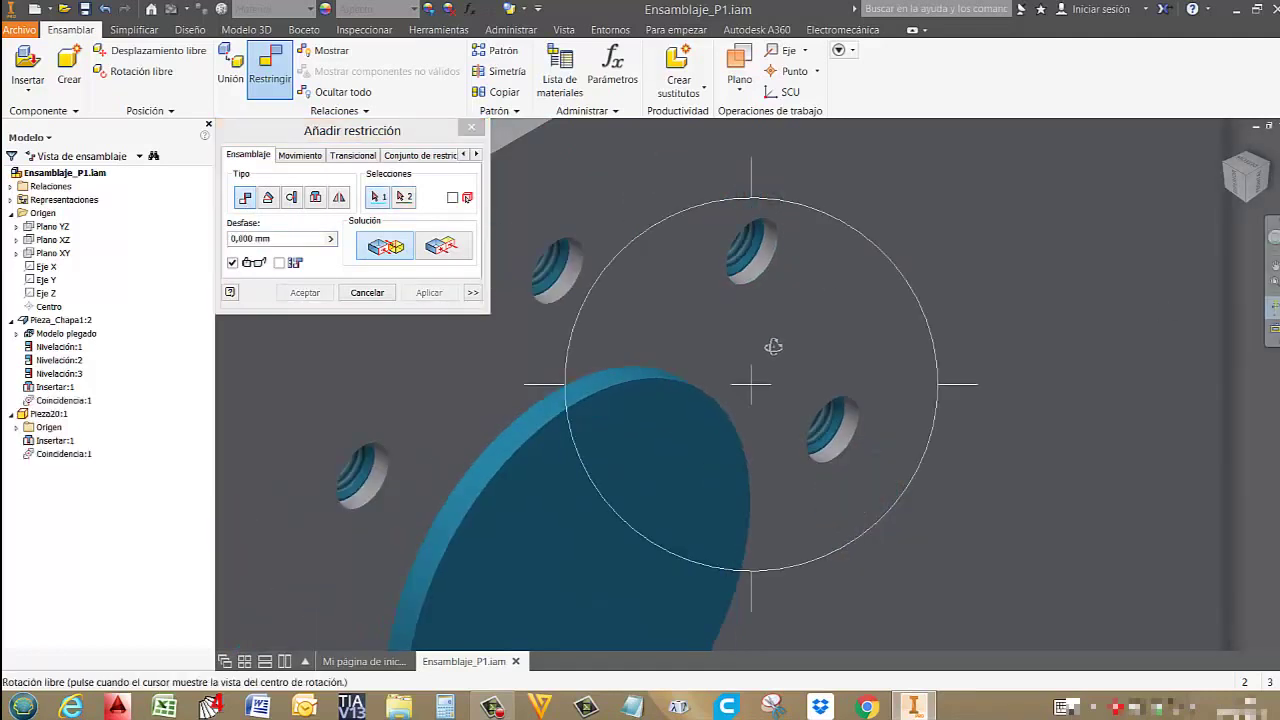
{"action": "left_click_drag", "start_coordinate": [773, 346], "coordinate": [695, 269]}
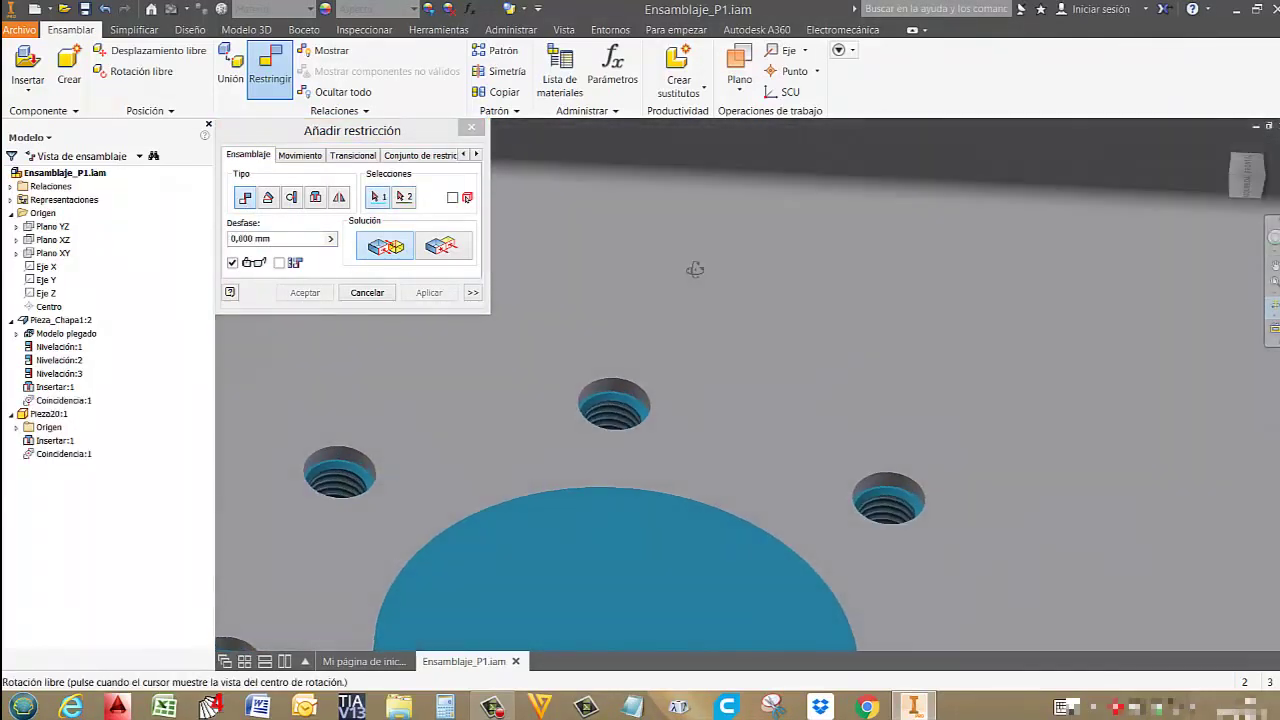
{"action": "scroll", "coordinate": [695, 269], "scroll_direction": "up", "scroll_amount": 5}
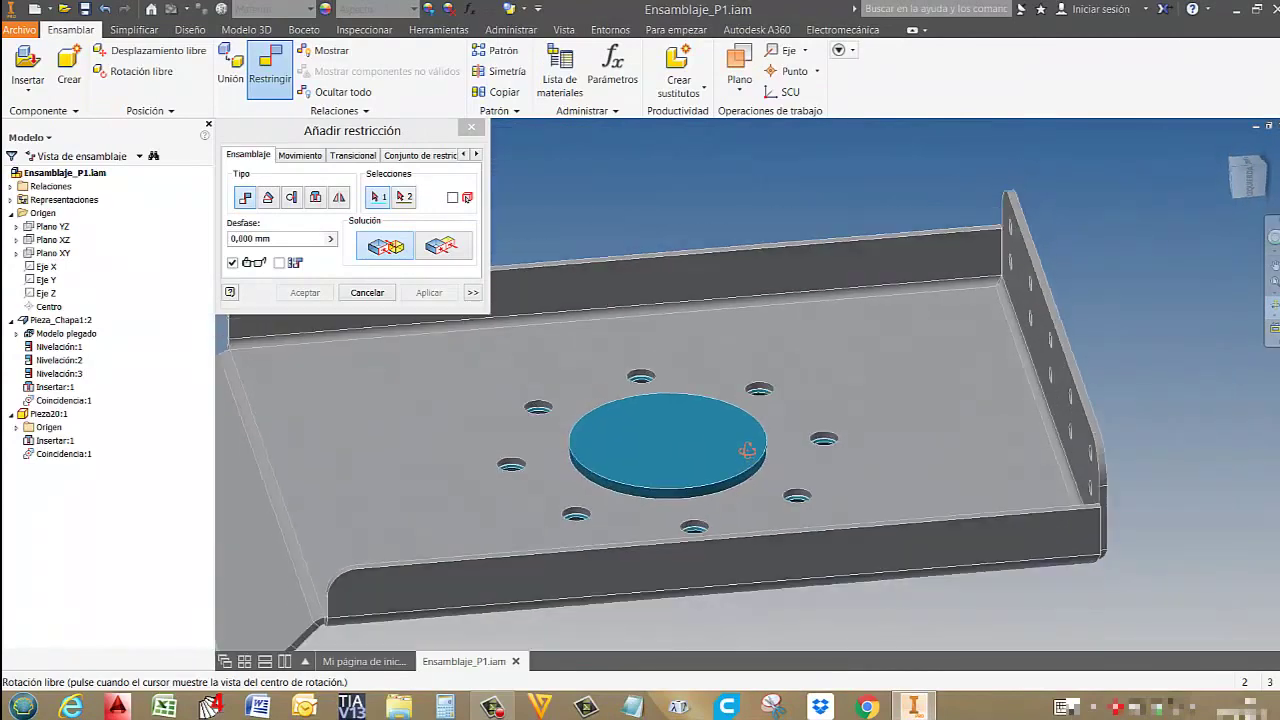
{"action": "middle_click_drag", "start_coordinate": [747, 450], "coordinate": [792, 466], "text": "shift"}
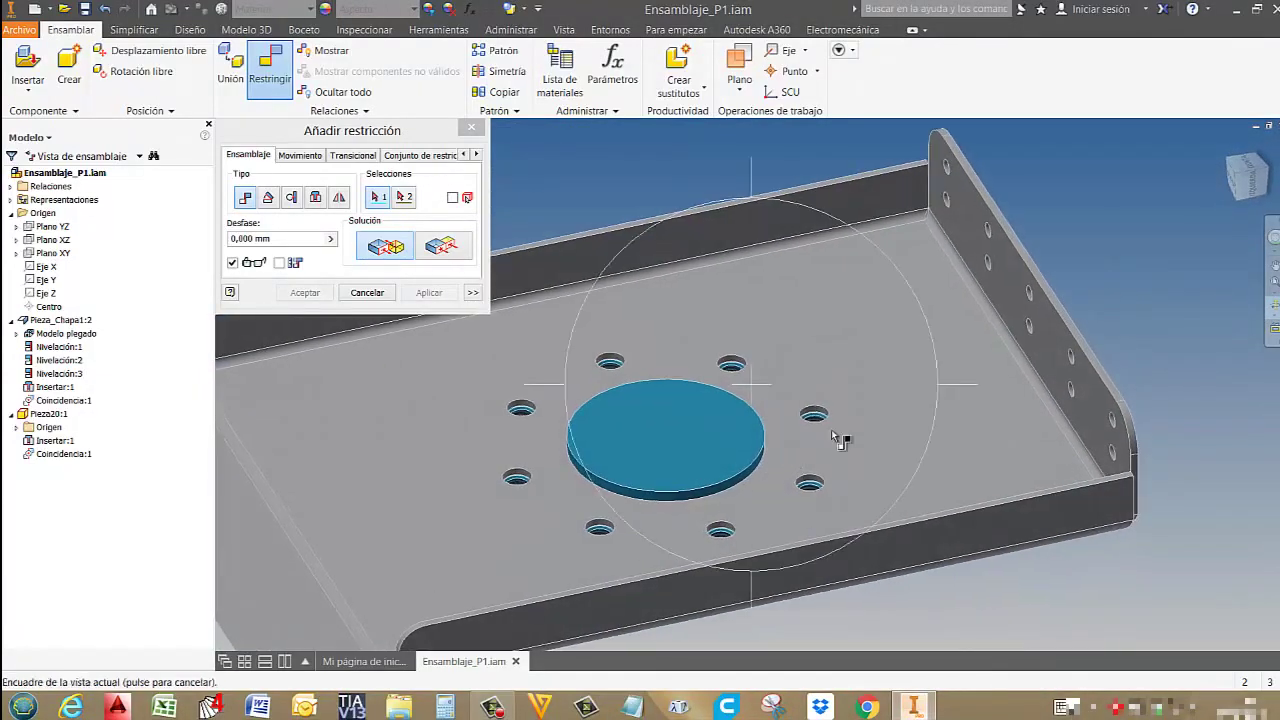
{"action": "key", "text": "Escape"}
{"action": "middle_click_drag", "start_coordinate": [877, 431], "coordinate": [914, 457]}
{"action": "scroll", "coordinate": [907, 483], "scroll_direction": "down", "scroll_amount": 2}
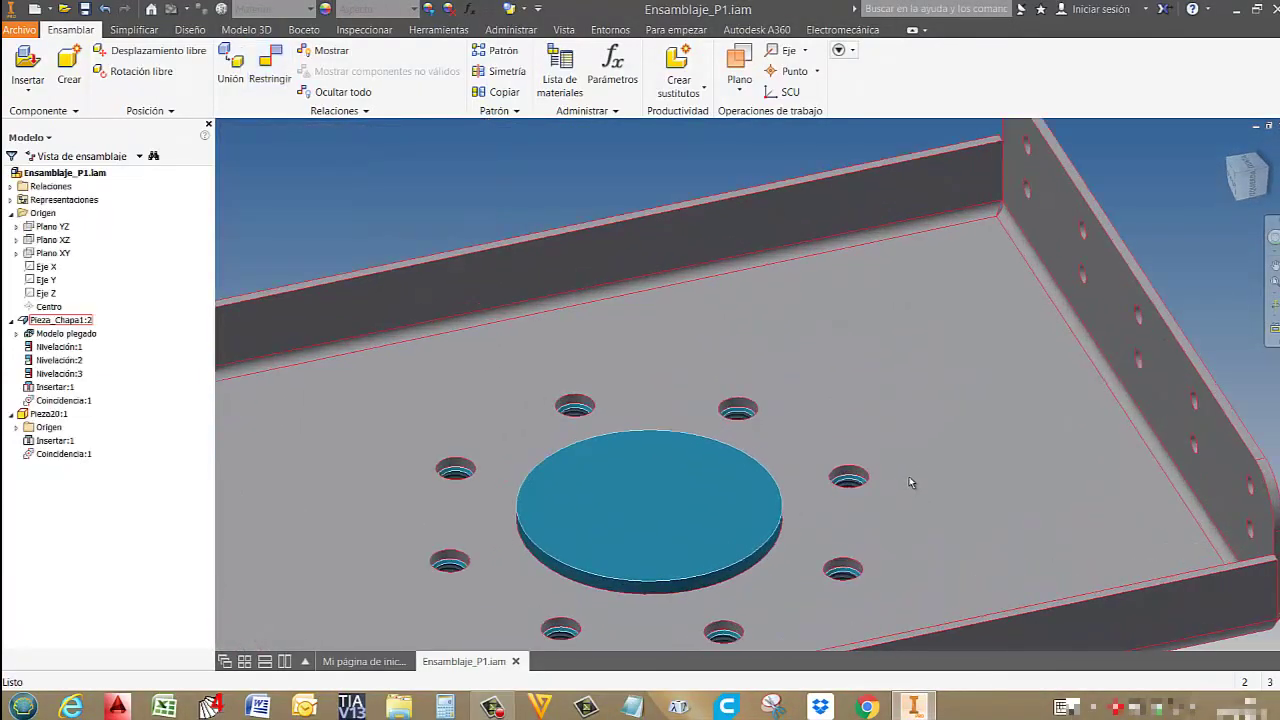
{"action": "scroll", "coordinate": [910, 483], "scroll_direction": "up", "scroll_amount": 3}
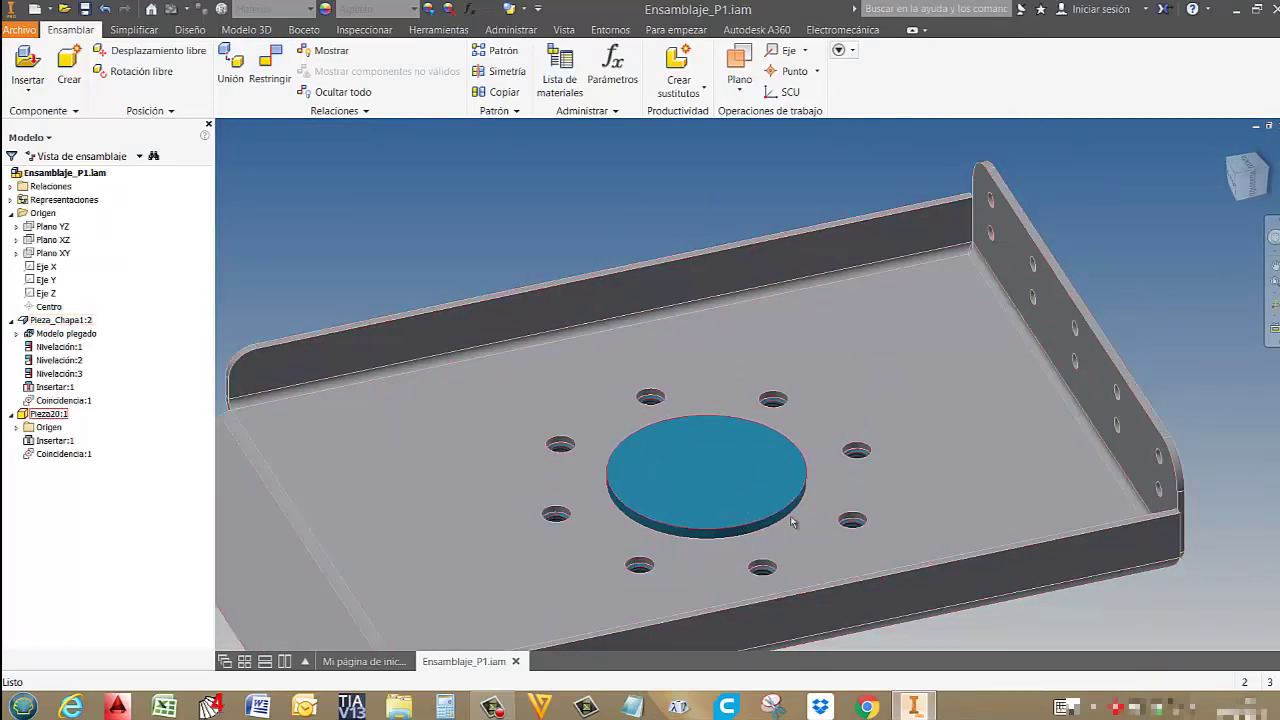
{"action": "middle_click_drag", "start_coordinate": [956, 338], "coordinate": [1018, 268]}
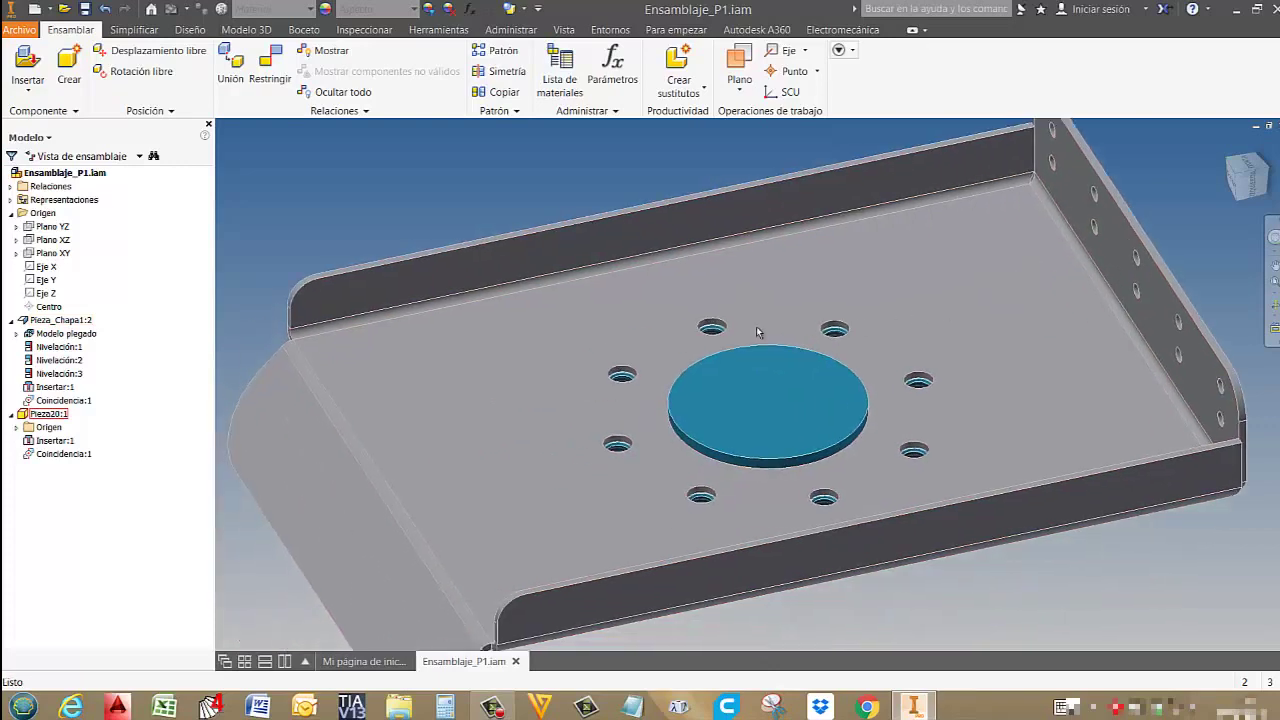
Measure the sheet thickness of the plate on the end edge of its side flange.
{"action": "right_click", "coordinate": [1137, 298]}
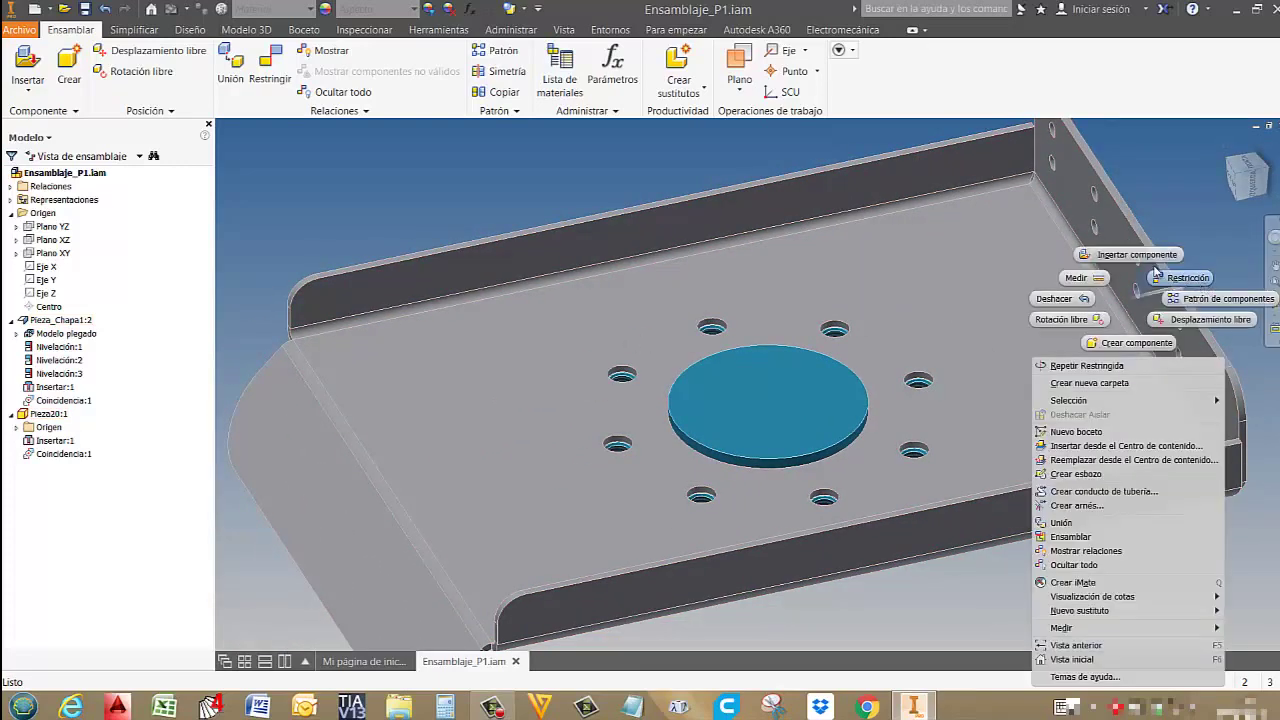
{"action": "left_click", "coordinate": [1112, 291]}
{"action": "scroll", "coordinate": [1250, 430], "scroll_direction": "down", "scroll_amount": 5}
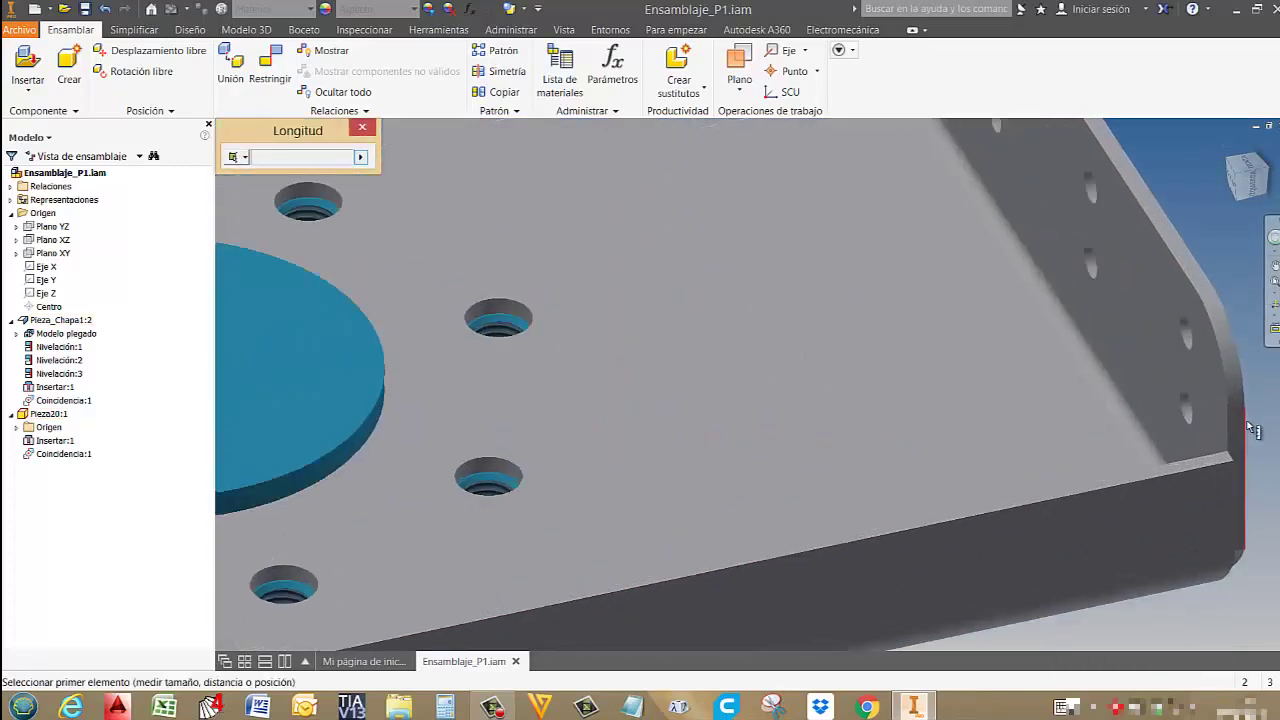
{"action": "scroll", "coordinate": [1250, 428], "scroll_direction": "down", "scroll_amount": 3}
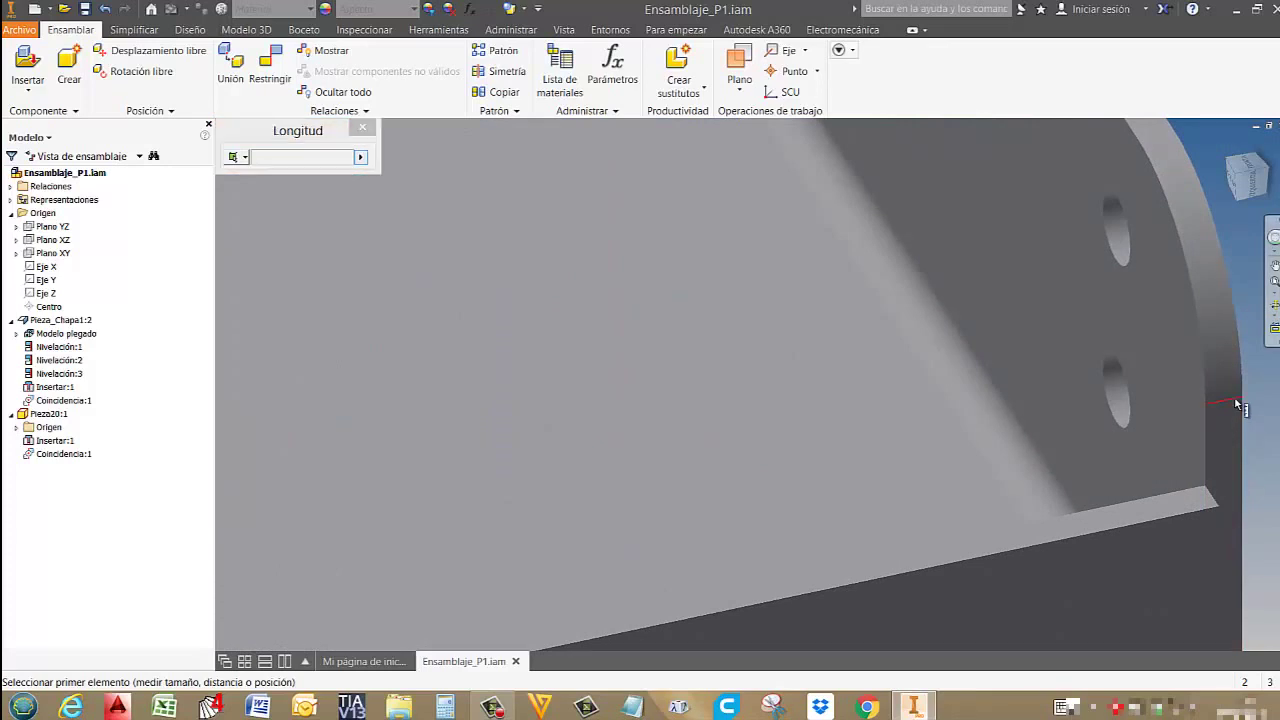
{"action": "left_click", "coordinate": [1231, 400]}
{"action": "scroll", "coordinate": [1183, 410], "scroll_direction": "up", "scroll_amount": 8}
{"action": "scroll", "coordinate": [452, 396], "scroll_direction": "up", "scroll_amount": 2}
{"action": "key", "text": "Escape"}
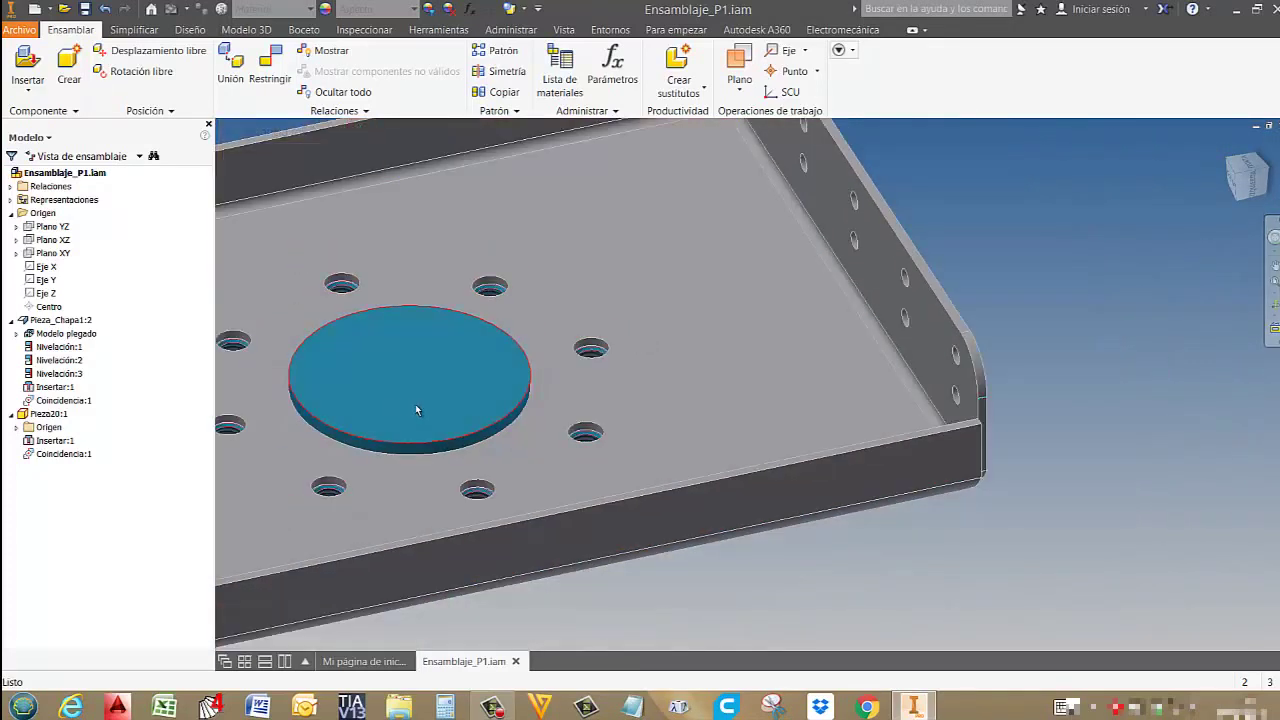
Set the extrusion distance of the disc's raised central boss to 4 mm and return to the assembly.
{"action": "double_click", "coordinate": [421, 402]}
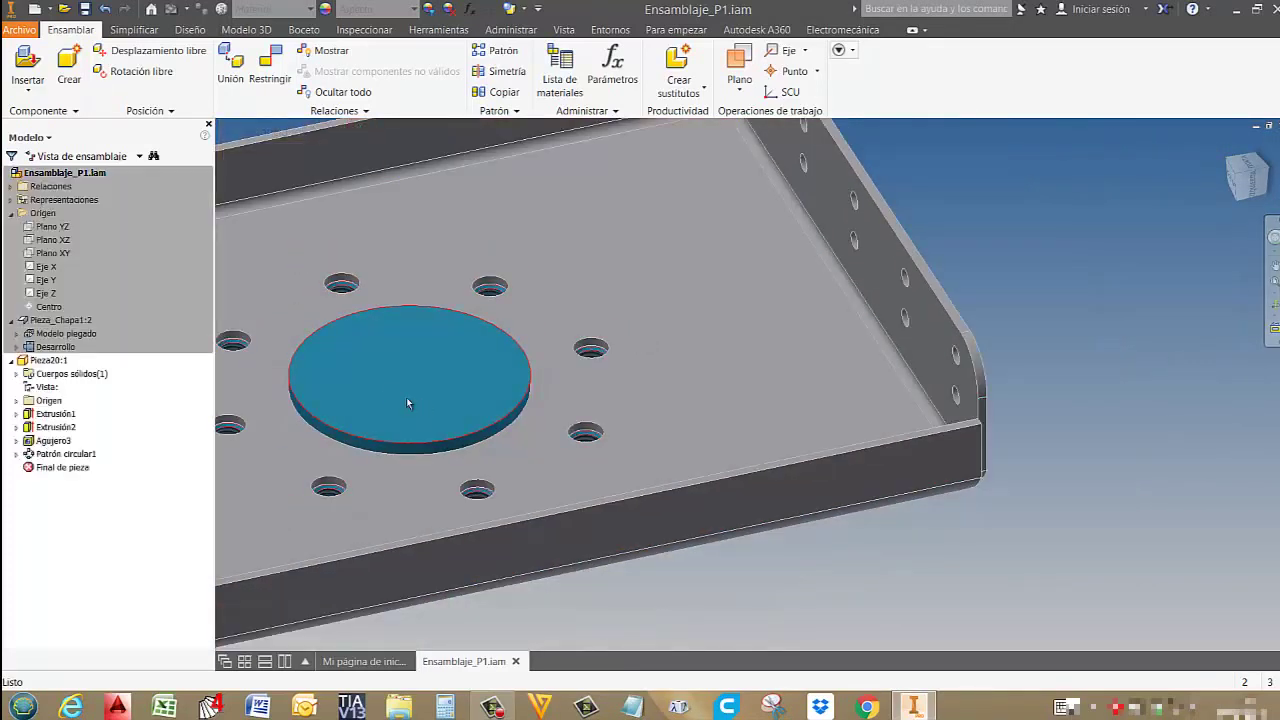
{"action": "double_click", "coordinate": [58, 427]}
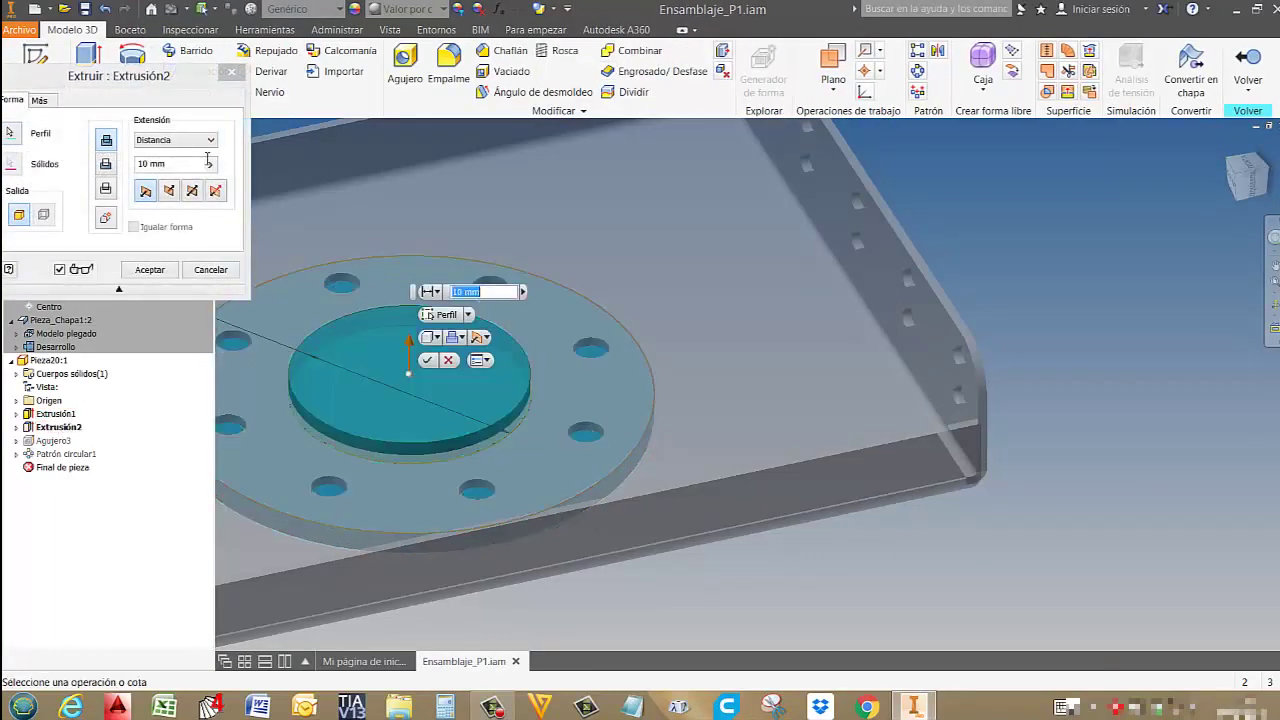
{"action": "left_click_drag", "start_coordinate": [176, 164], "coordinate": [116, 172]}
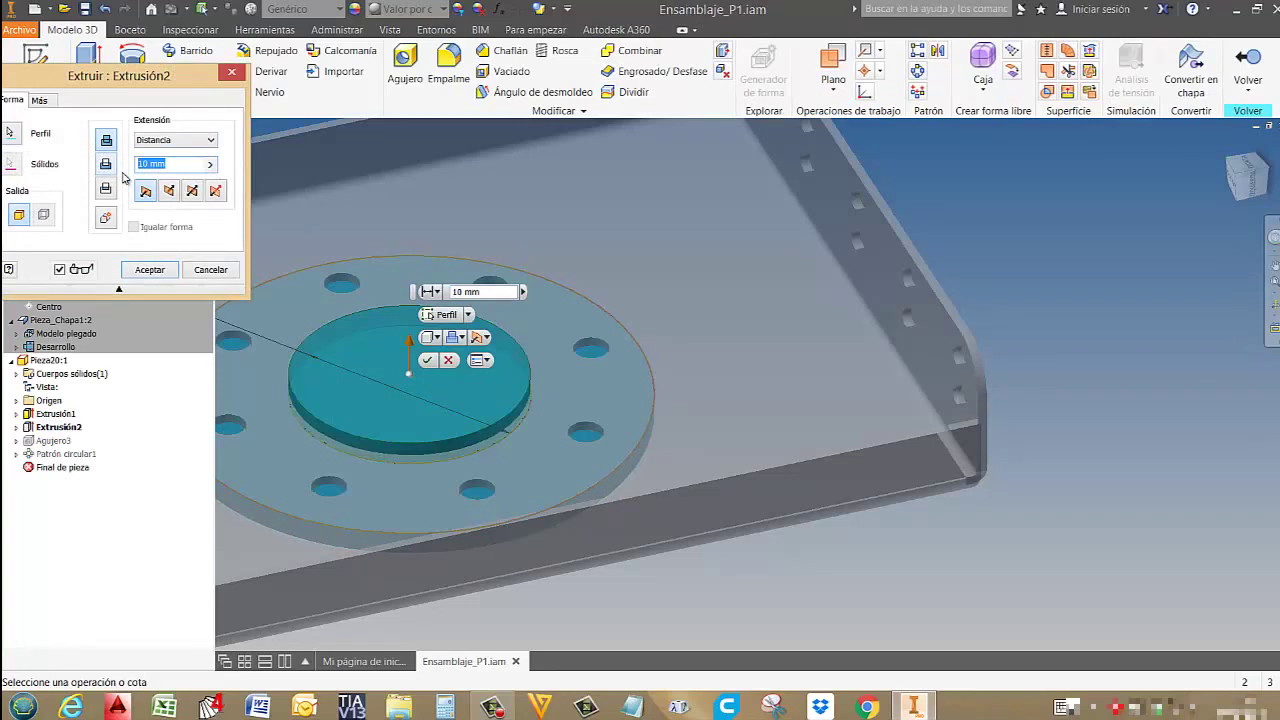
{"action": "type", "text": "4"}
{"action": "key", "text": "Return"}
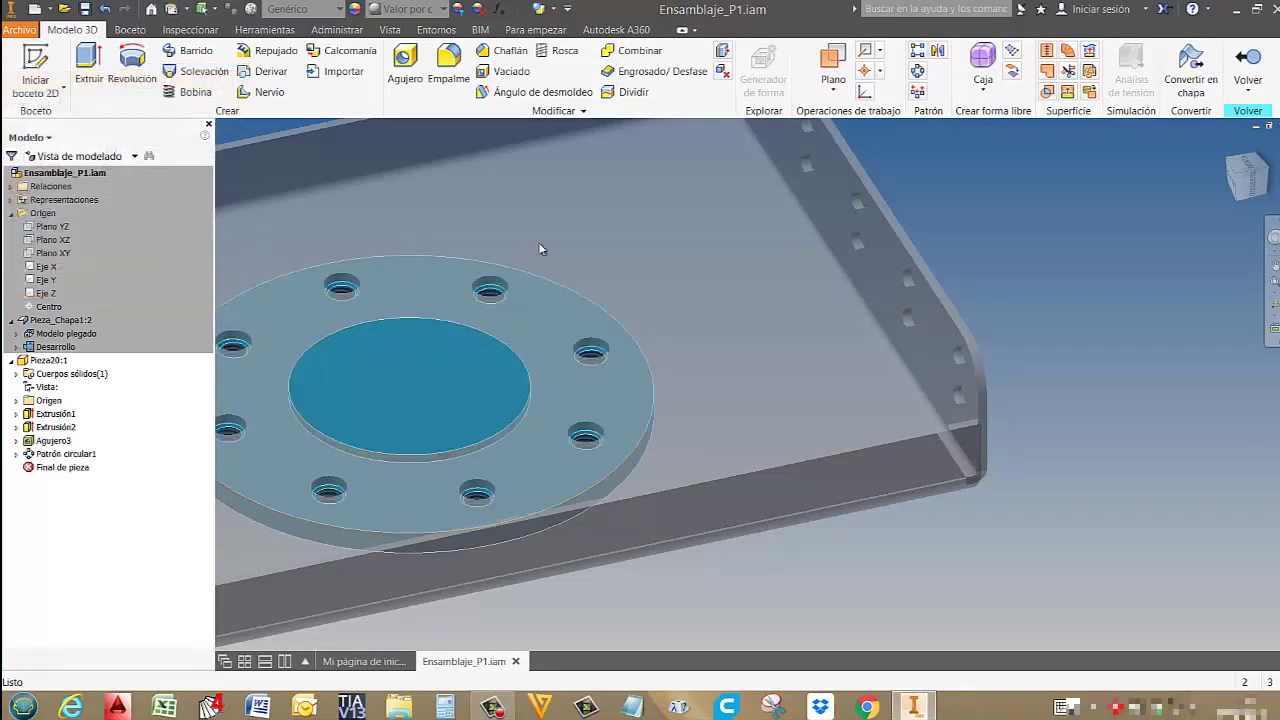
{"action": "left_click", "coordinate": [1251, 58]}
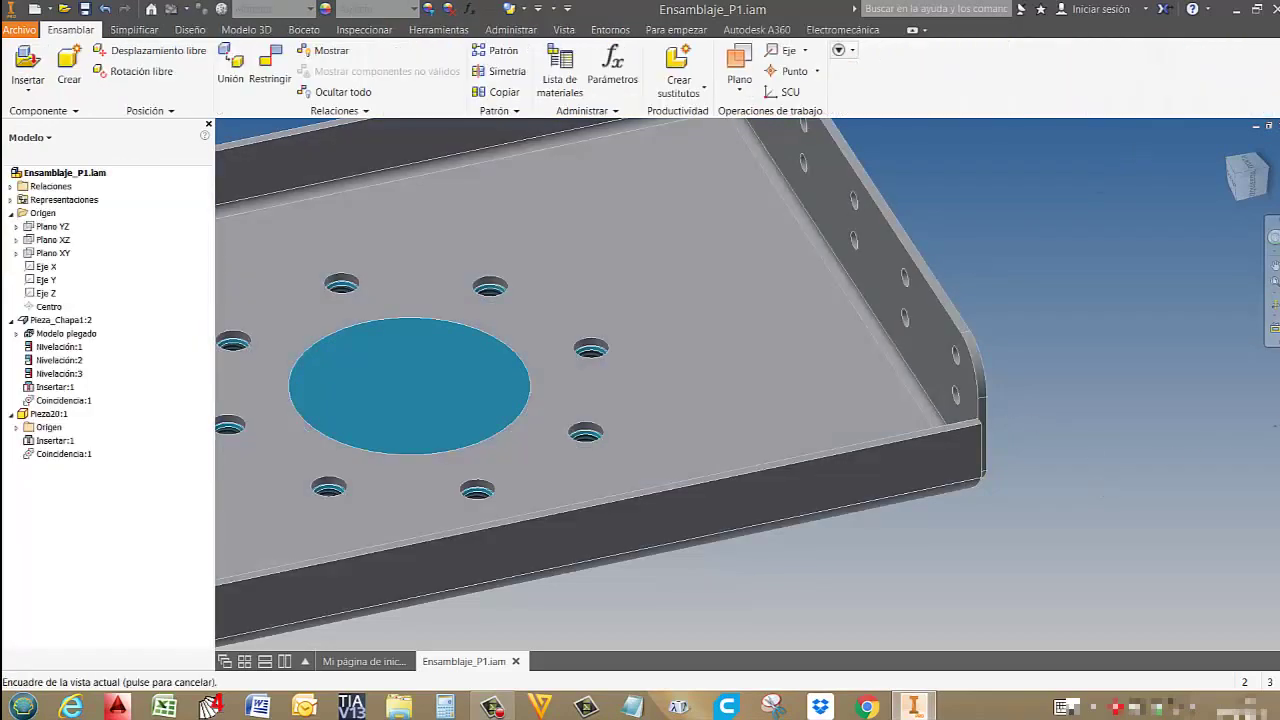
Sketch a circle at the centre of the disc's boss face, extrude it 50 mm through to the underside, and return to the assembly.
{"action": "middle_click_drag", "start_coordinate": [462, 335], "coordinate": [644, 272]}
{"action": "scroll", "coordinate": [615, 266], "scroll_direction": "up", "scroll_amount": 3}
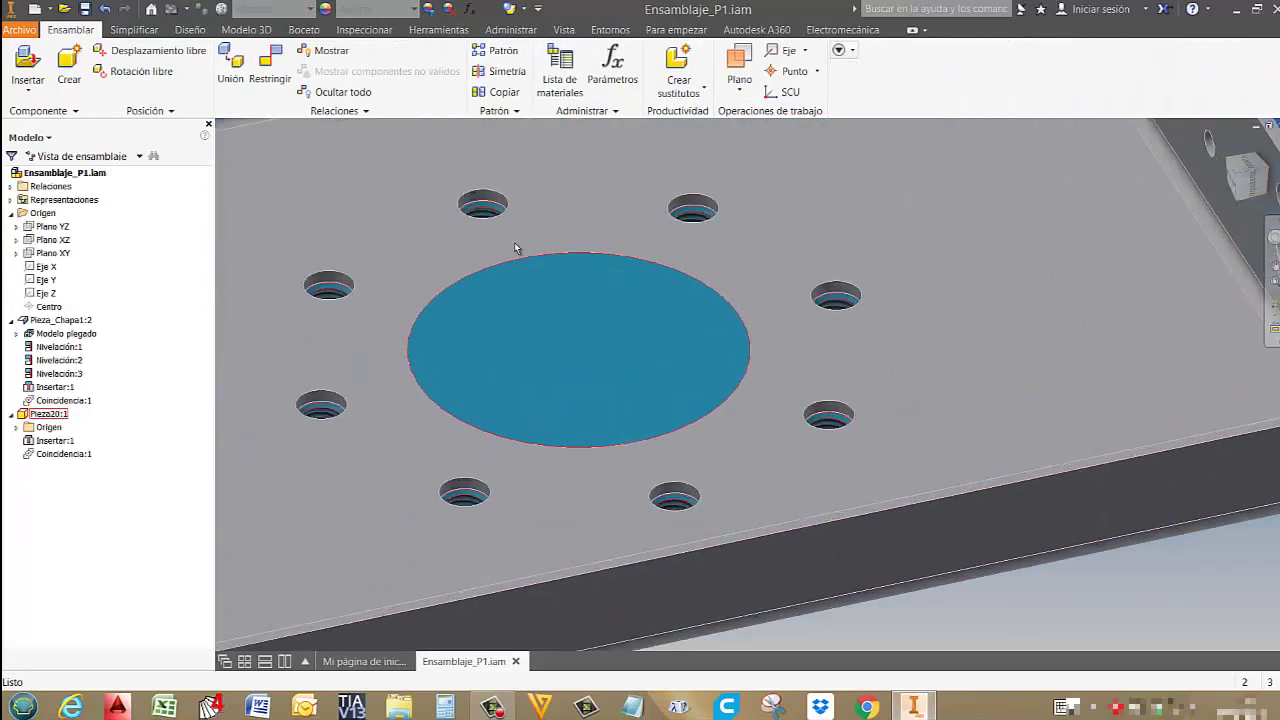
{"action": "scroll", "coordinate": [796, 353], "scroll_direction": "down", "scroll_amount": 3}
{"action": "middle_click_drag", "start_coordinate": [796, 354], "coordinate": [834, 460], "text": "shift"}
{"action": "scroll", "coordinate": [661, 372], "scroll_direction": "up", "scroll_amount": 2}
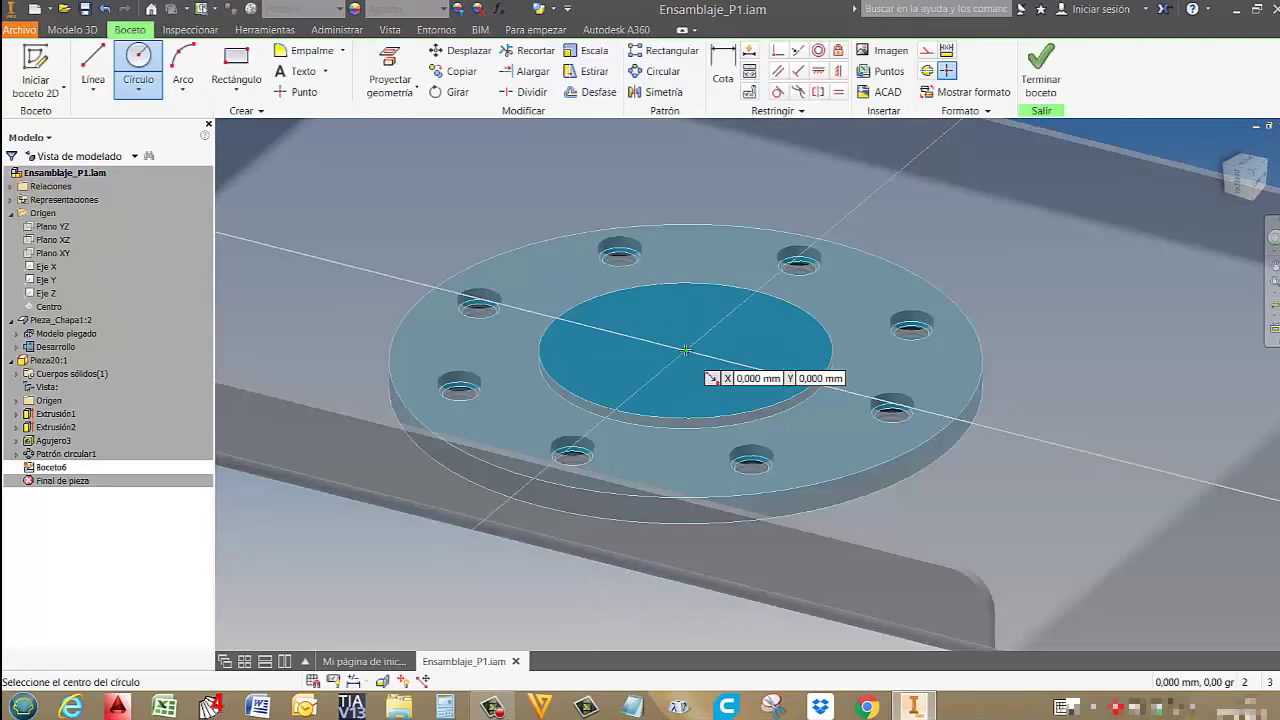
{"action": "left_click", "coordinate": [686, 350]}
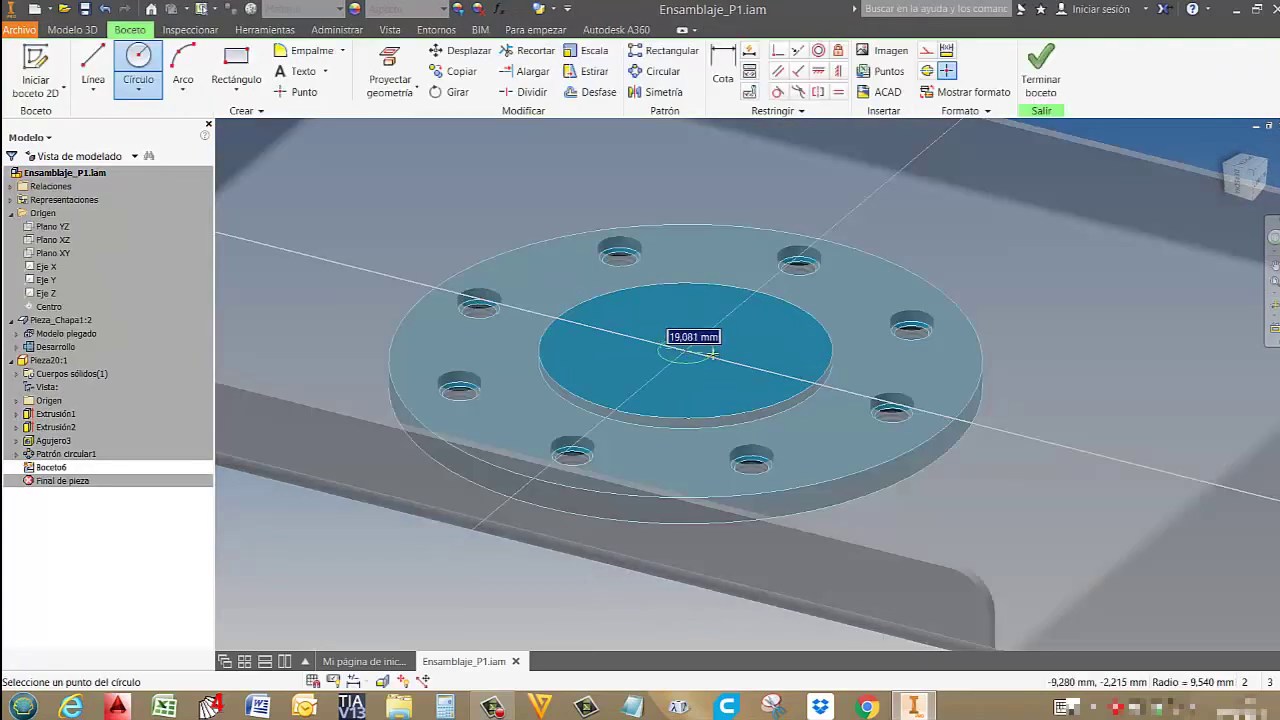
{"action": "left_click", "coordinate": [1041, 72]}
{"action": "left_click", "coordinate": [90, 70]}
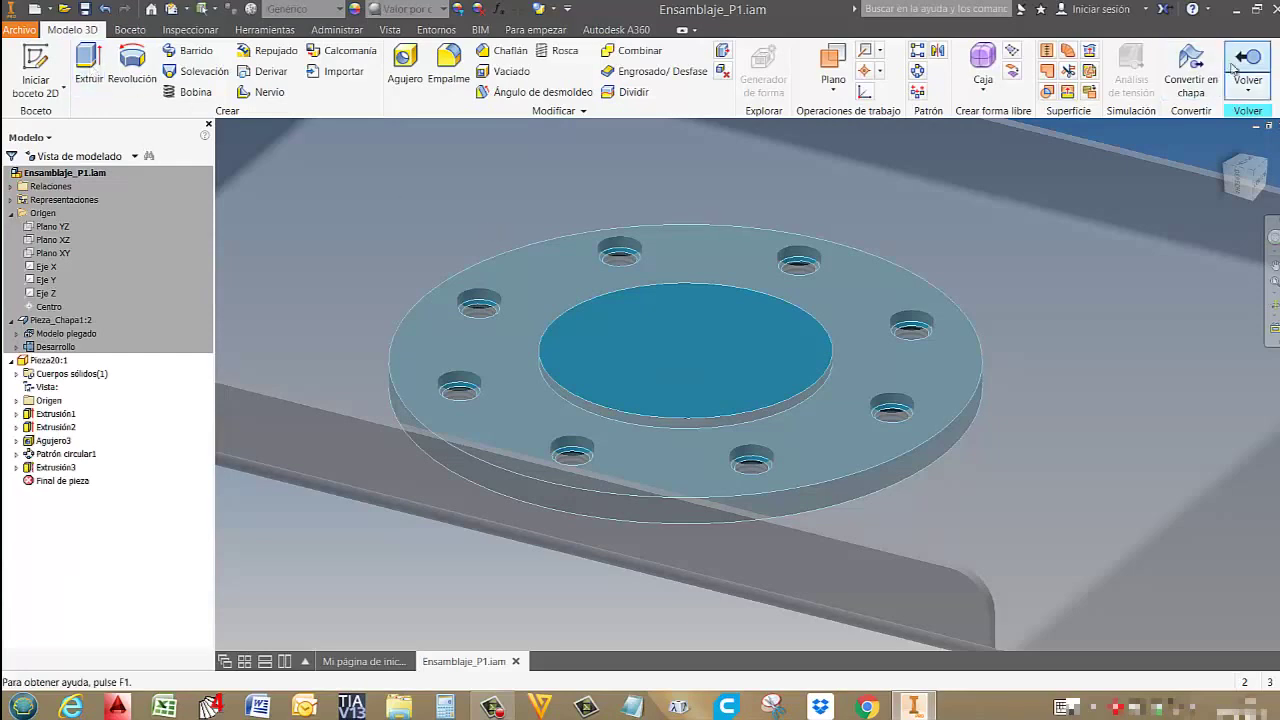
{"action": "left_click", "coordinate": [1245, 62]}
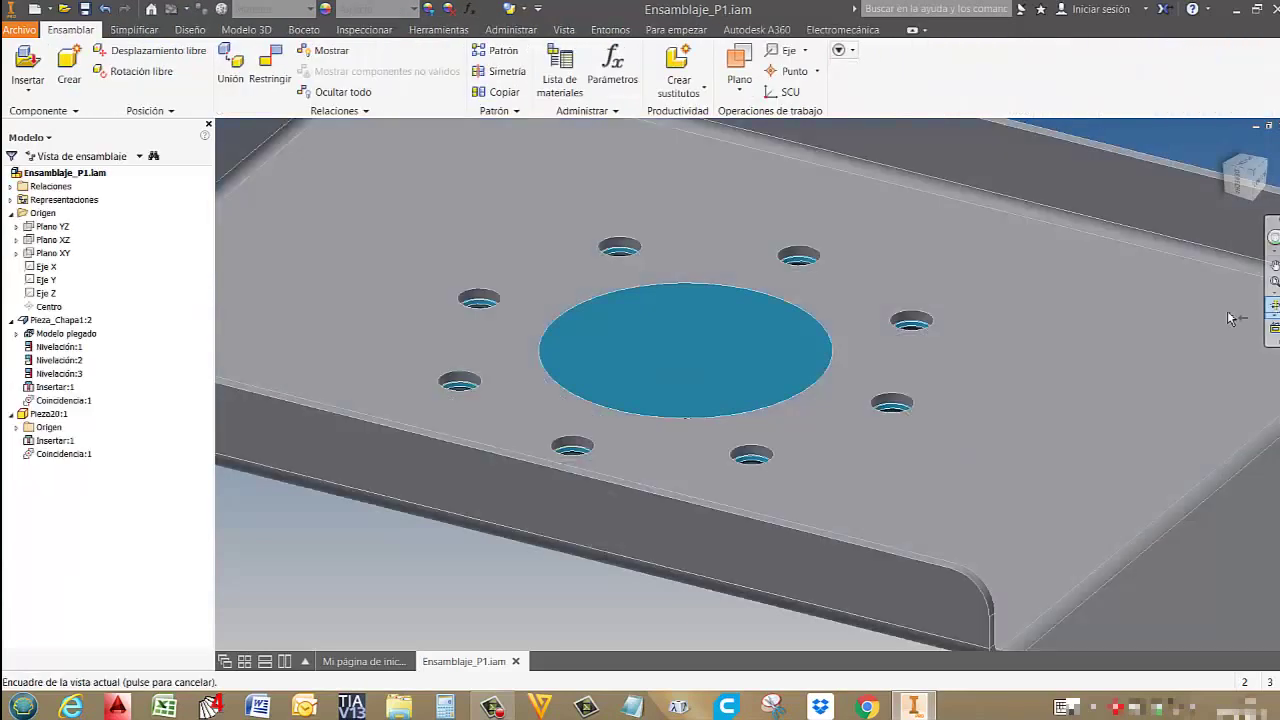
Set the extrusion distance of the shaft under the disc to 100 mm.
{"action": "left_click", "coordinate": [1273, 305]}
{"action": "left_click_drag", "start_coordinate": [700, 466], "coordinate": [758, 398]}
{"action": "scroll", "coordinate": [758, 398], "scroll_direction": "down", "scroll_amount": 4}
{"action": "key", "text": "Escape"}
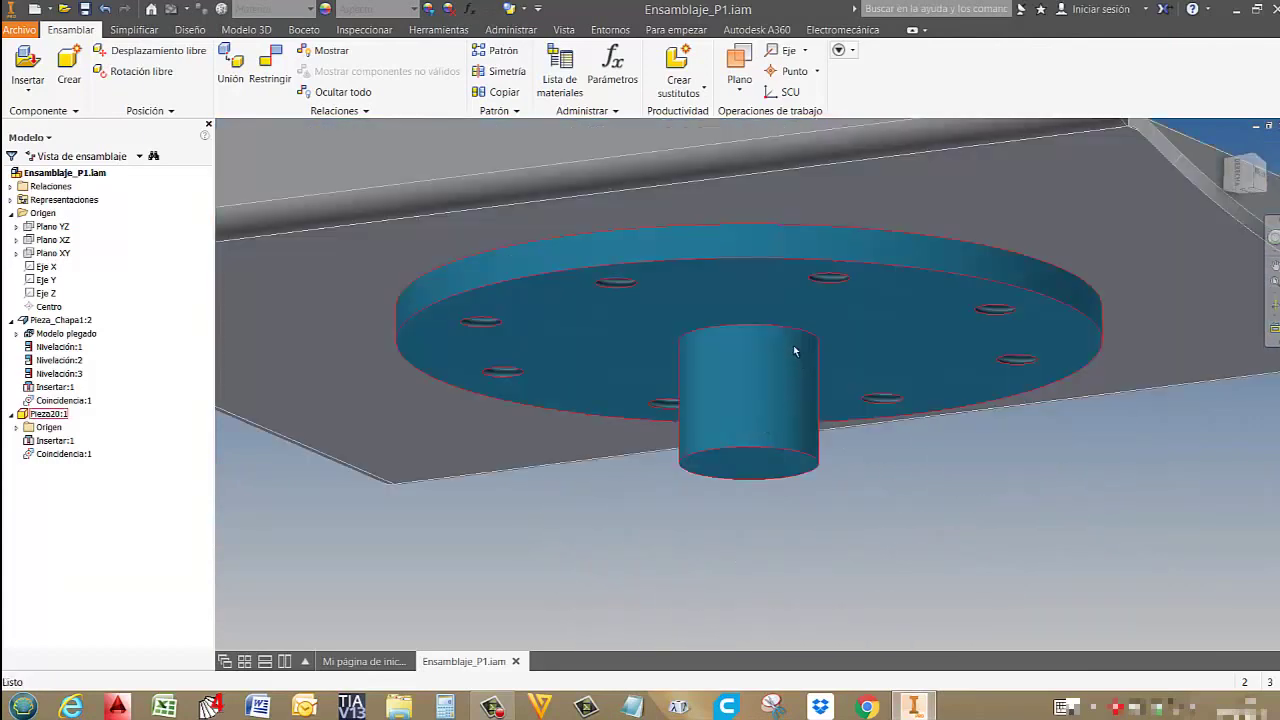
{"action": "double_click", "coordinate": [753, 398]}
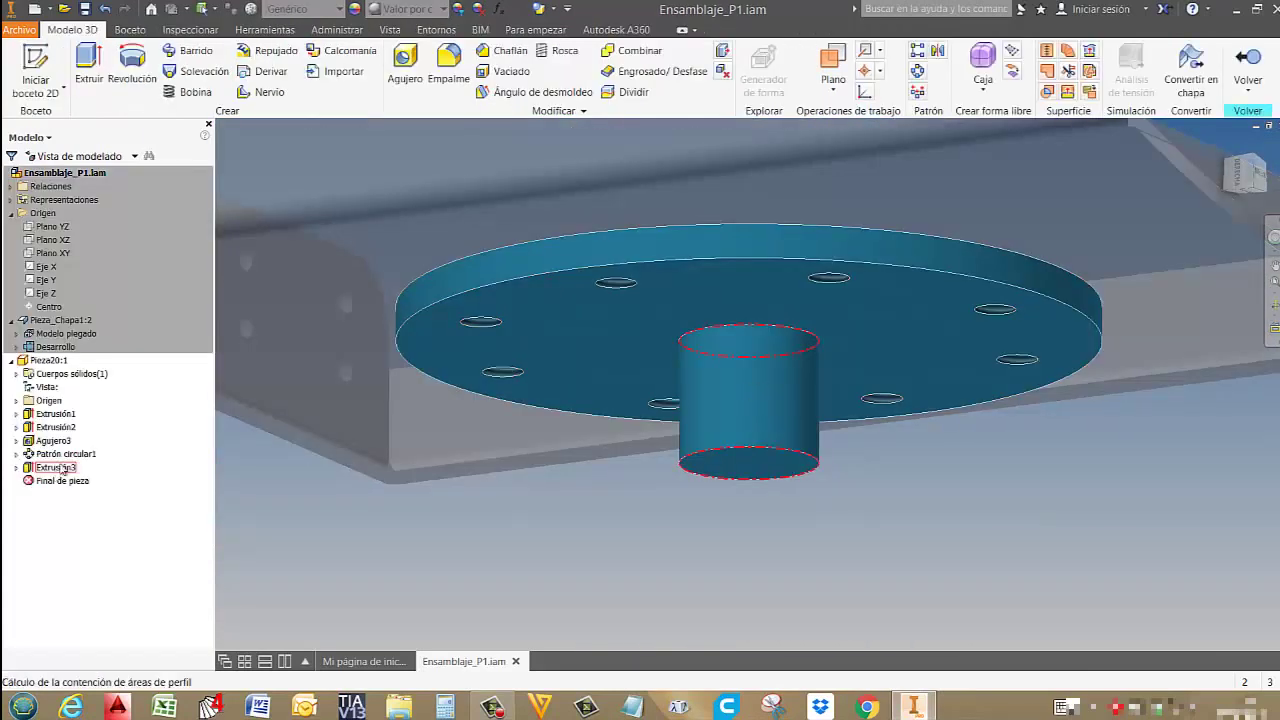
{"action": "double_click", "coordinate": [751, 391]}
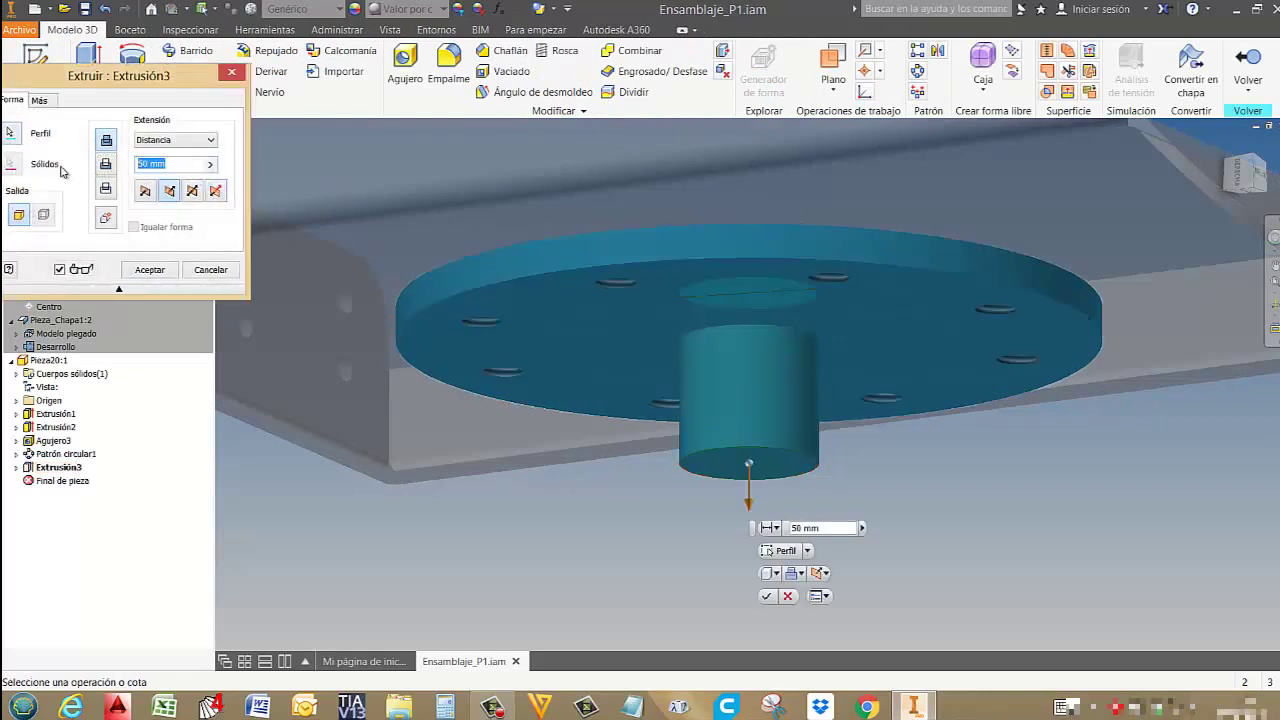
{"action": "type", "text": "100"}
{"action": "key", "text": "Return"}
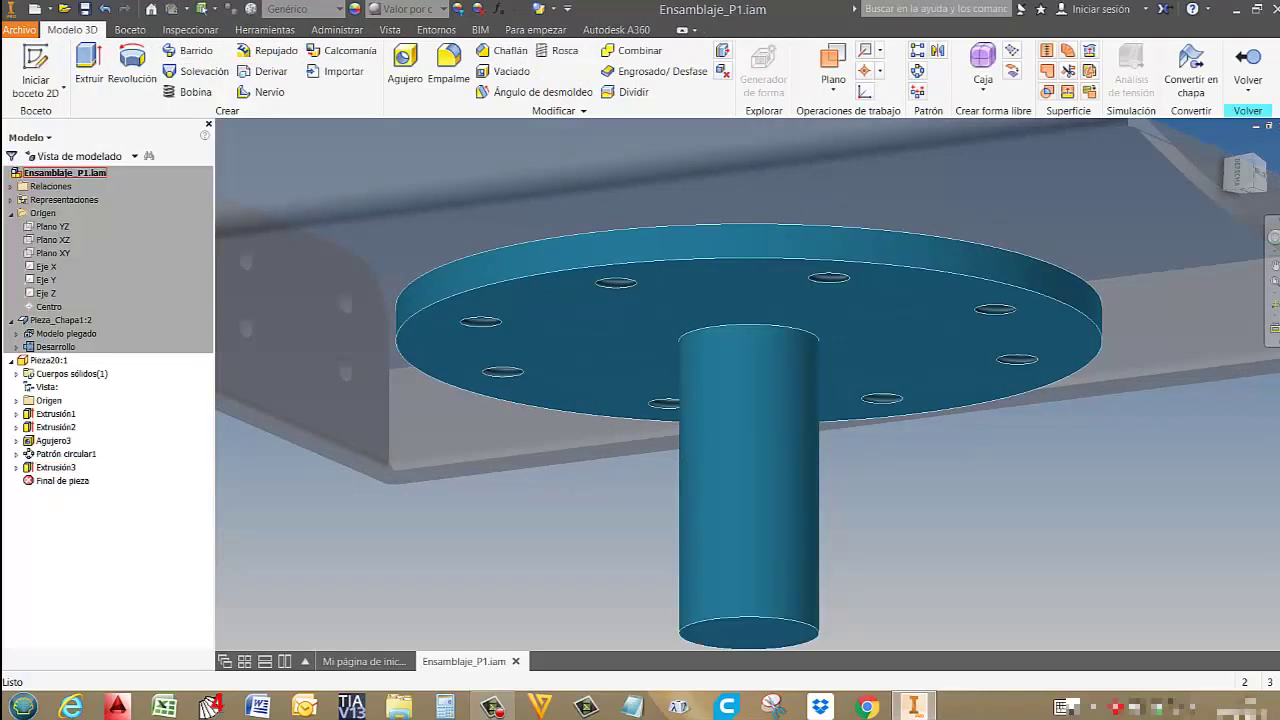
Sketch a concentric circle inside the shaft's end face by offsetting its edge, and dimension it to 25 mm in diameter.
{"action": "left_click", "coordinate": [36, 66]}
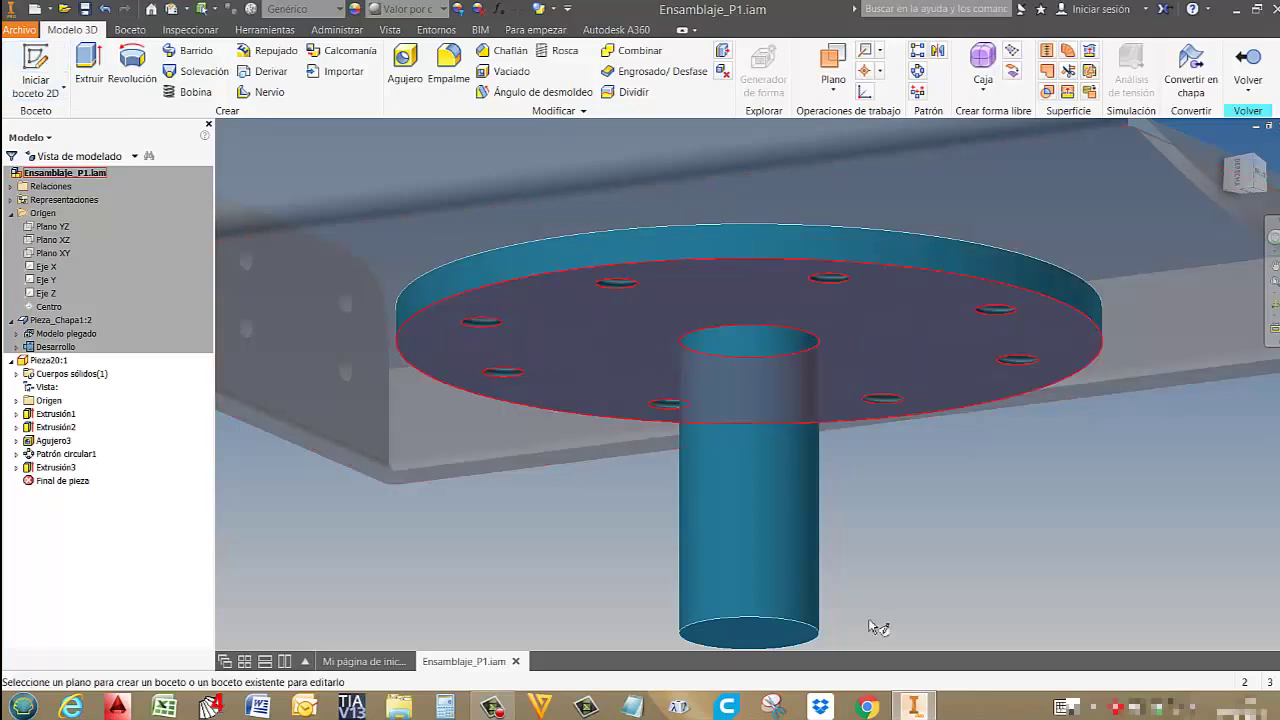
{"action": "left_click", "coordinate": [859, 506]}
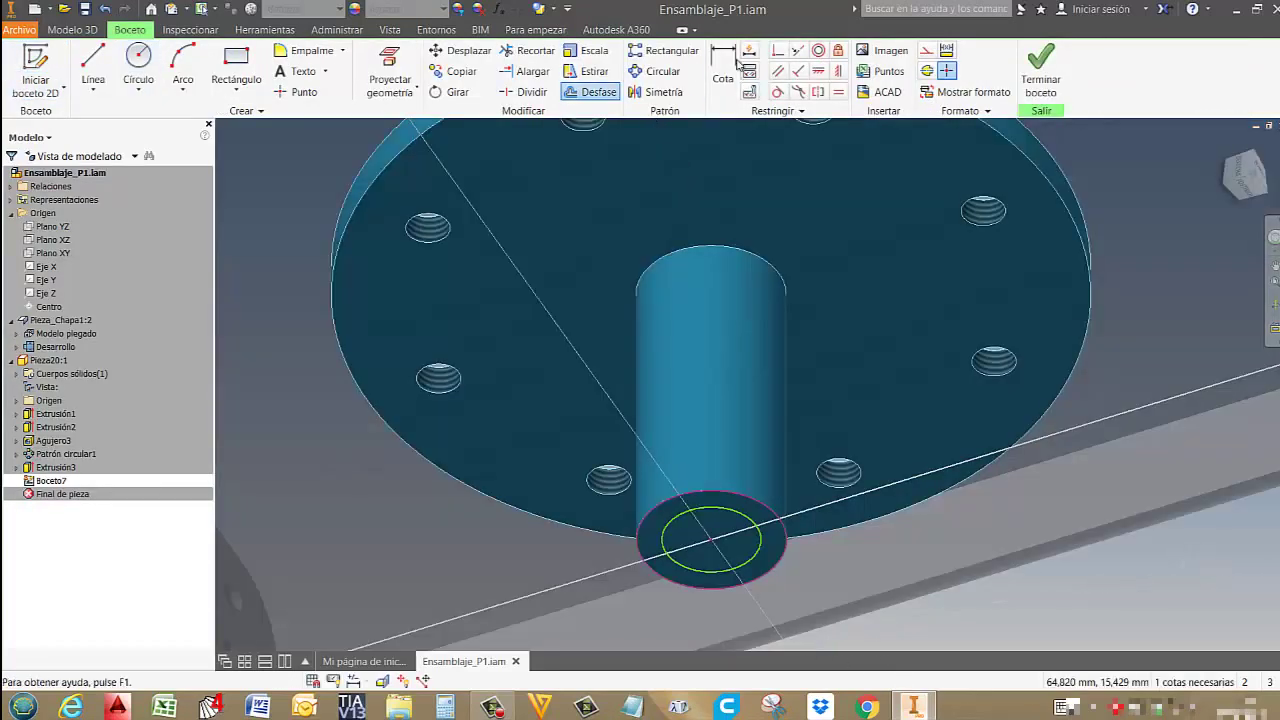
{"action": "left_click", "coordinate": [723, 68]}
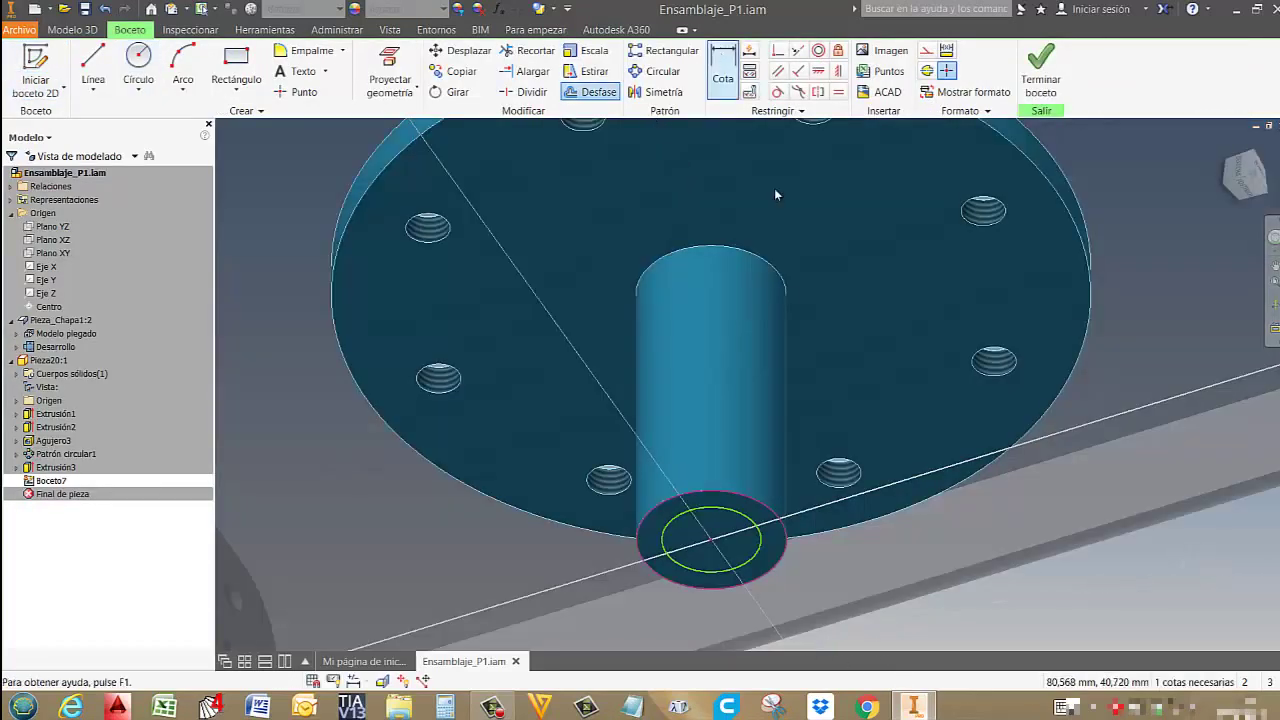
{"action": "left_click", "coordinate": [763, 551]}
{"action": "left_click", "coordinate": [853, 573]}
{"action": "type", "text": "25"}
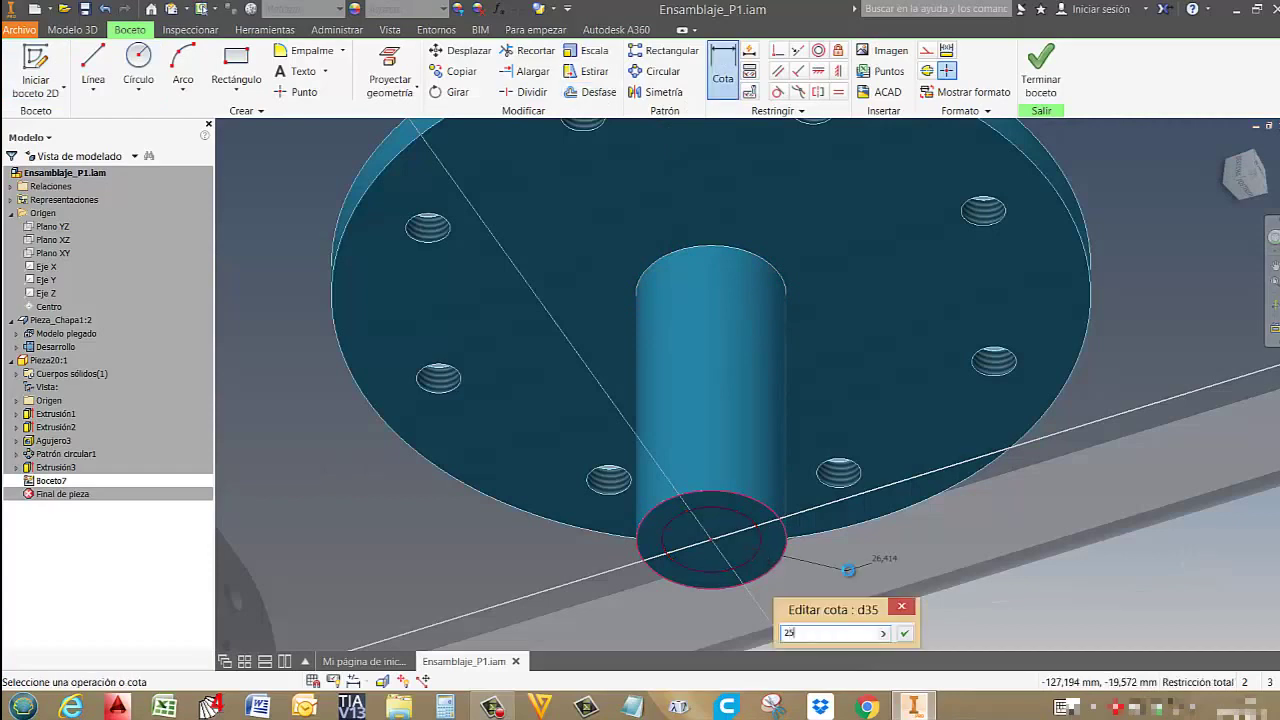
{"action": "key", "text": "Return"}
Extrude-cut the ring around the sketched circle 50 mm into the shaft to form a stepped end.
{"action": "left_click", "coordinate": [1041, 70]}
{"action": "left_click", "coordinate": [88, 58]}
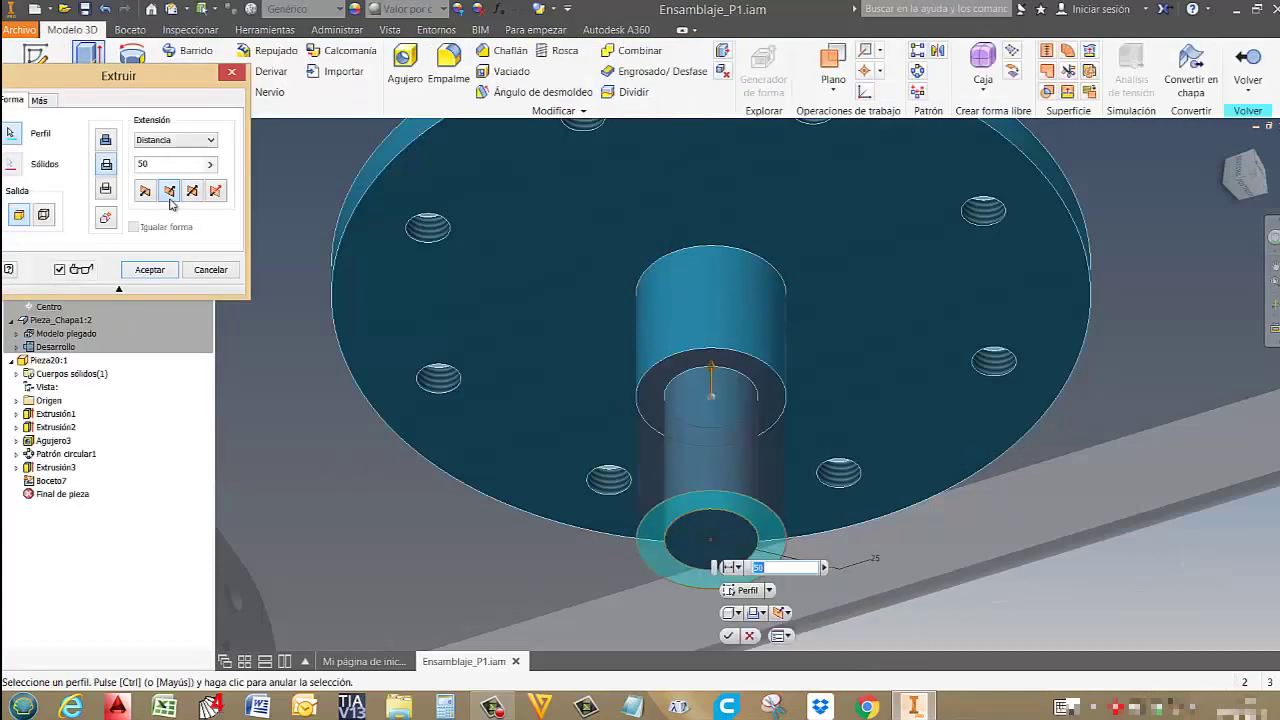
{"action": "left_click", "coordinate": [150, 269]}
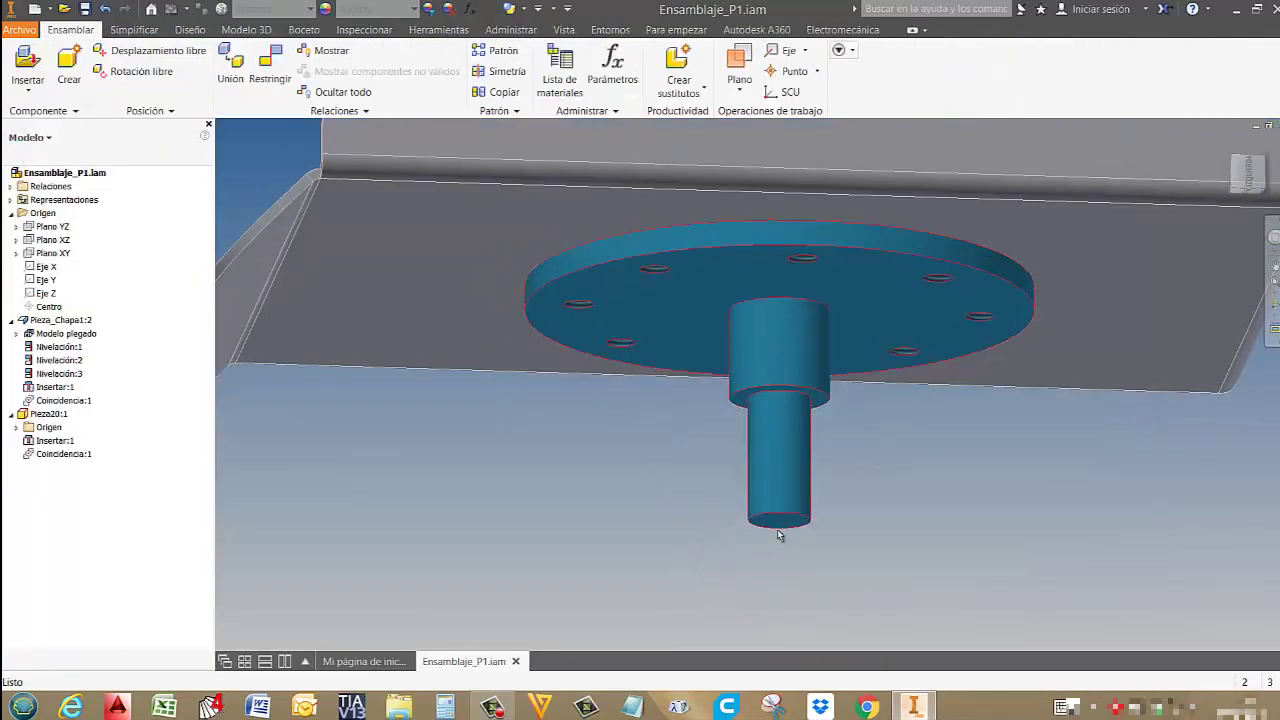
Chamfer the shaft's end edge and the outer edge of its shoulder with a distance of 1 mm.
{"action": "scroll", "coordinate": [779, 535], "scroll_direction": "down", "scroll_amount": 3}
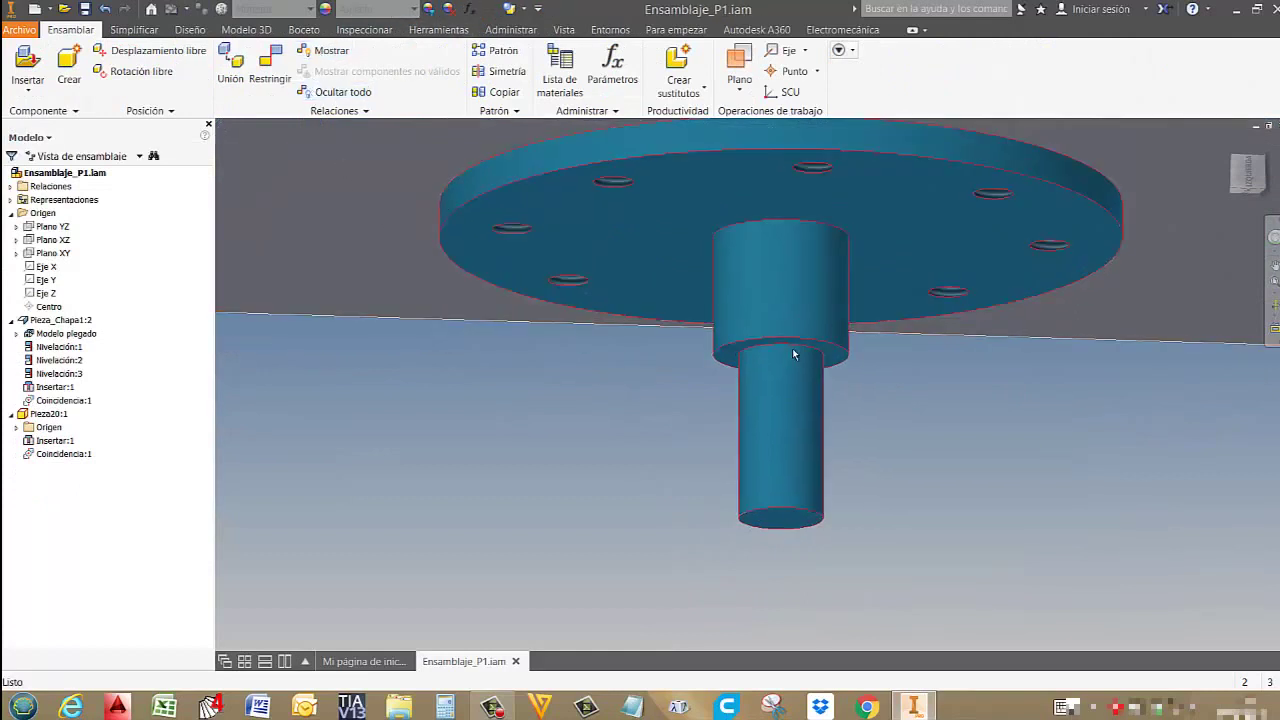
{"action": "double_click", "coordinate": [793, 354]}
{"action": "left_click", "coordinate": [499, 52]}
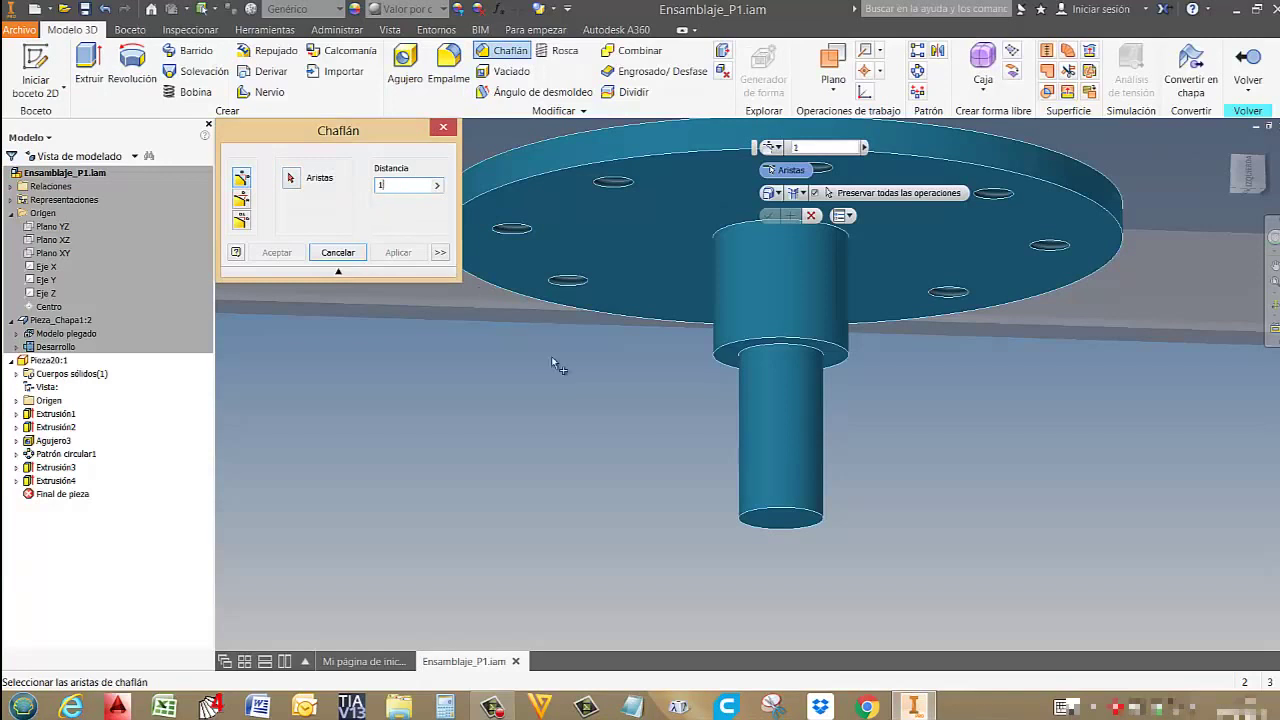
{"action": "left_click", "coordinate": [822, 518]}
{"action": "left_click", "coordinate": [847, 354]}
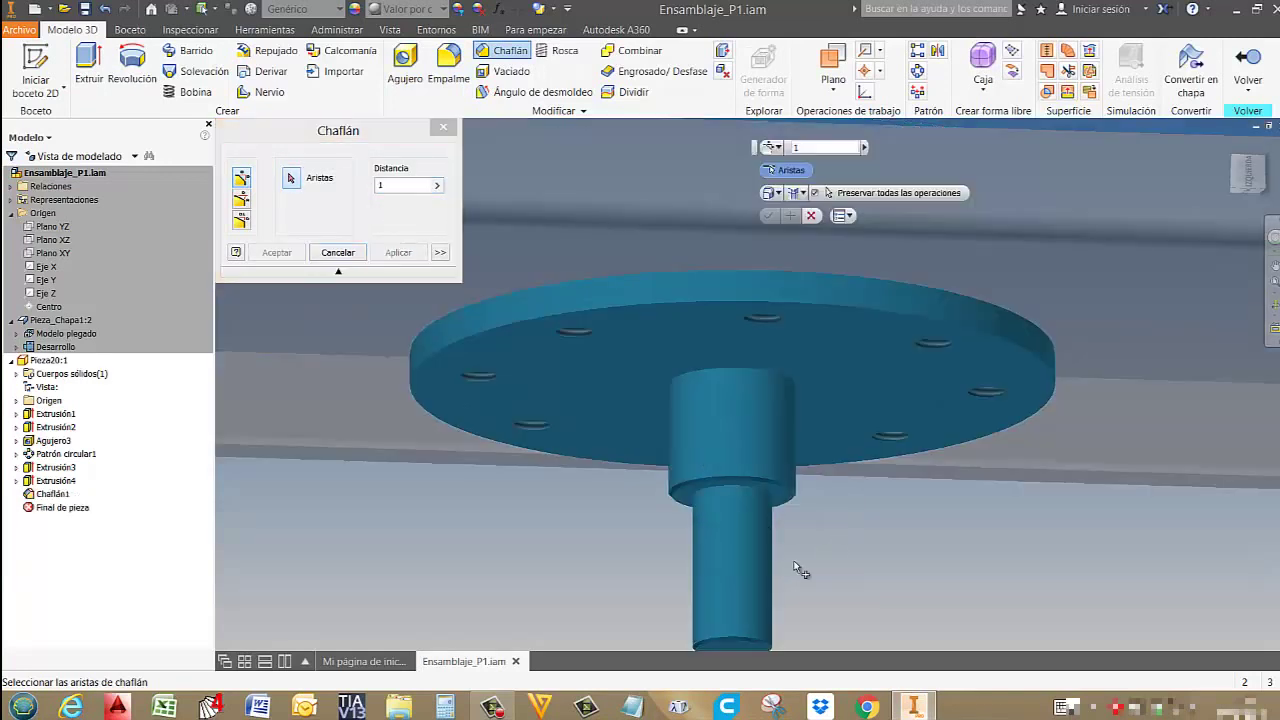
{"action": "key", "text": "Escape"}
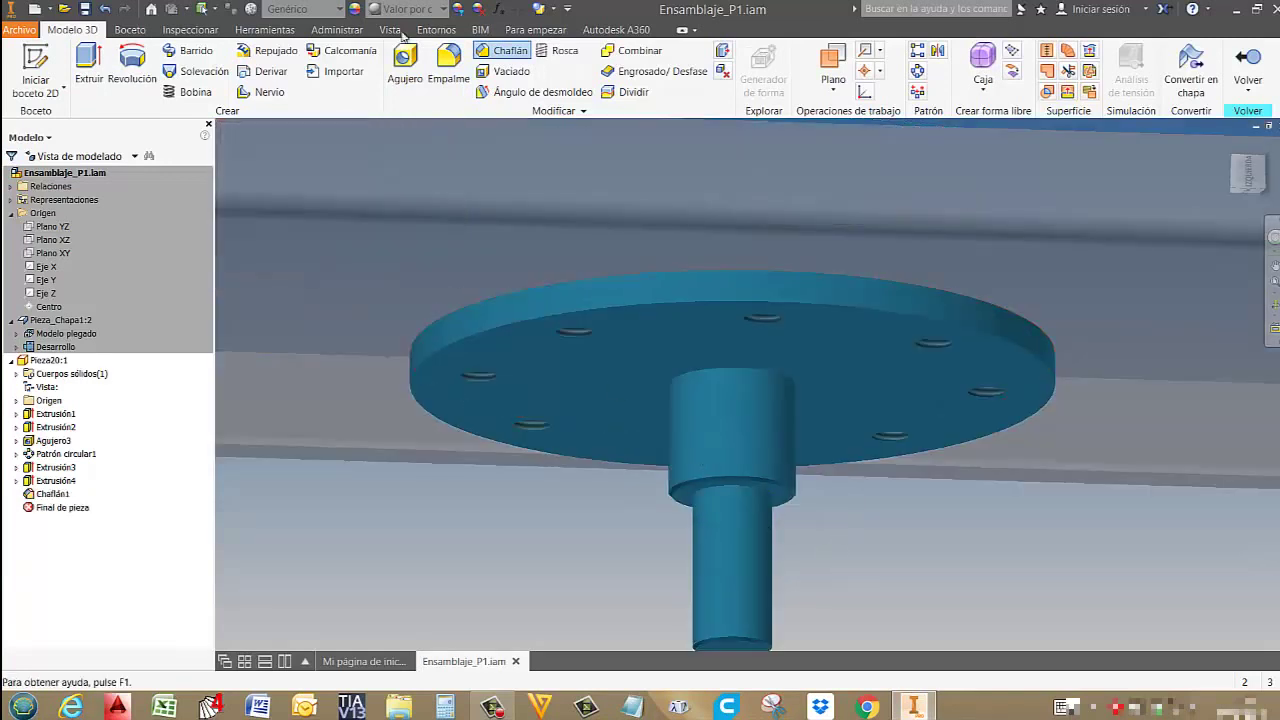
Add a 5 mm chamfer where the shaft meets the underside of the disc and return to the assembly.
{"action": "left_click", "coordinate": [509, 52]}
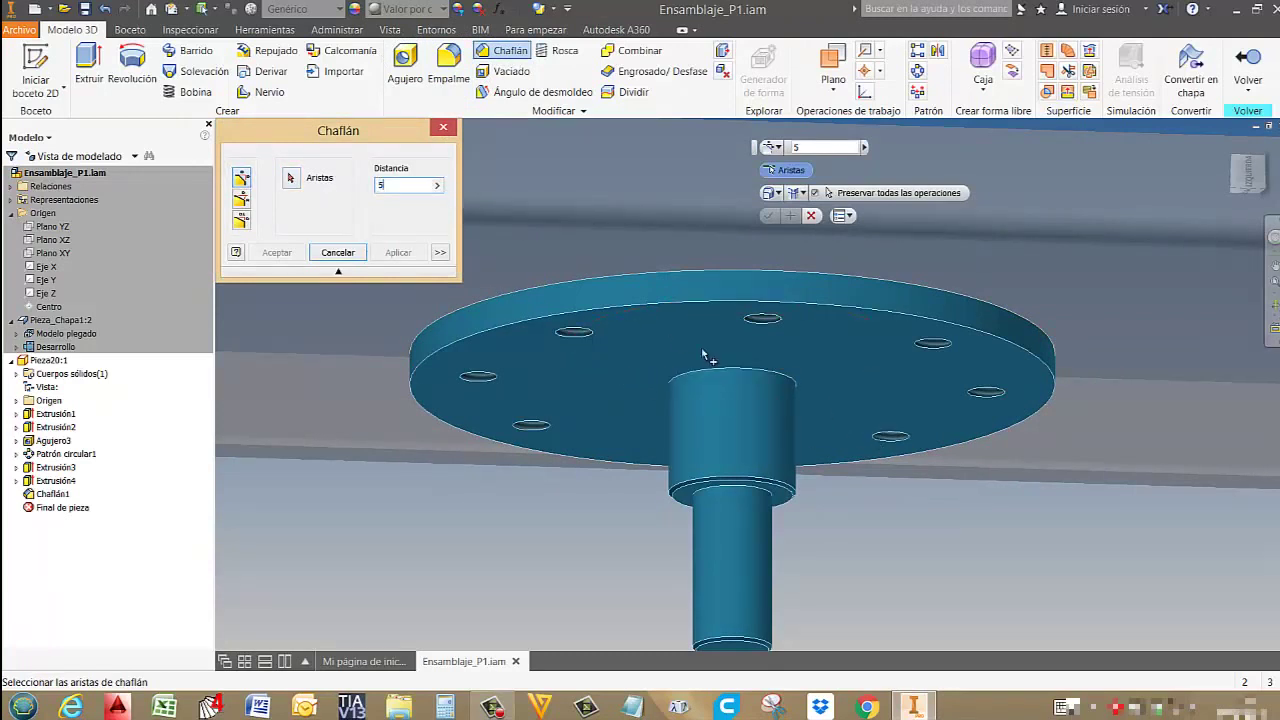
{"action": "left_click", "coordinate": [773, 381]}
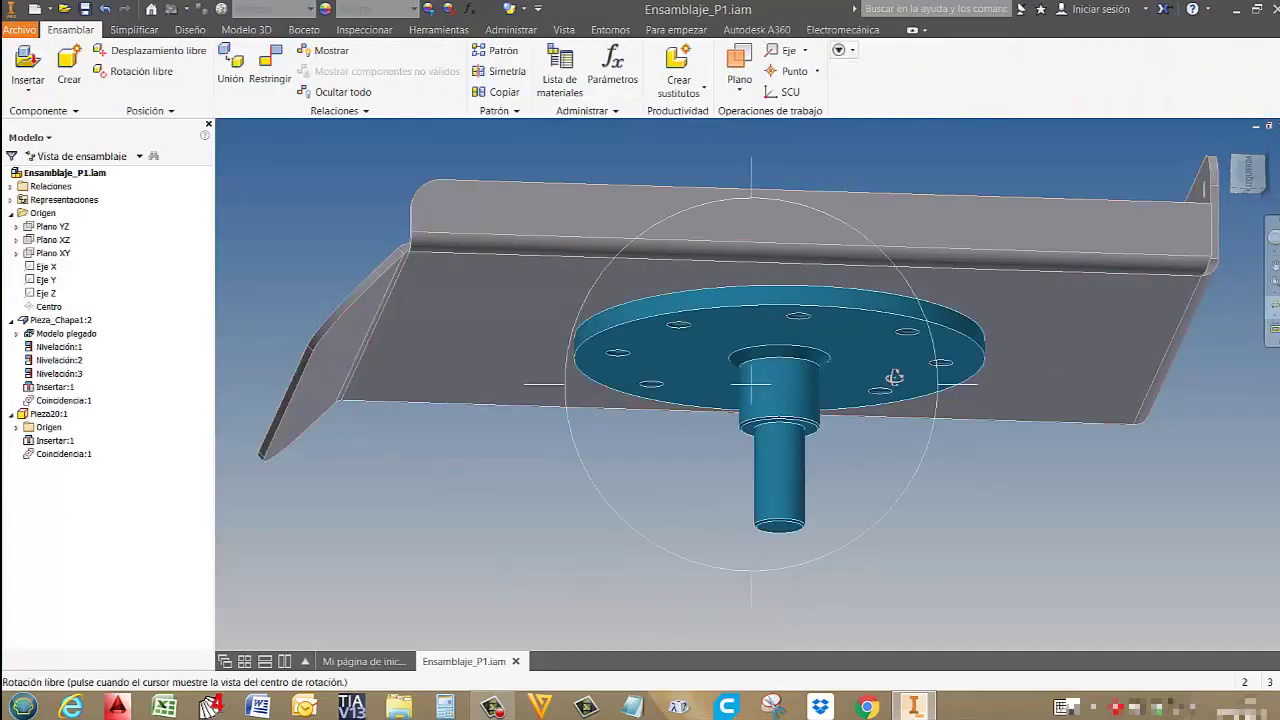
{"action": "left_click_drag", "start_coordinate": [894, 376], "coordinate": [801, 397]}
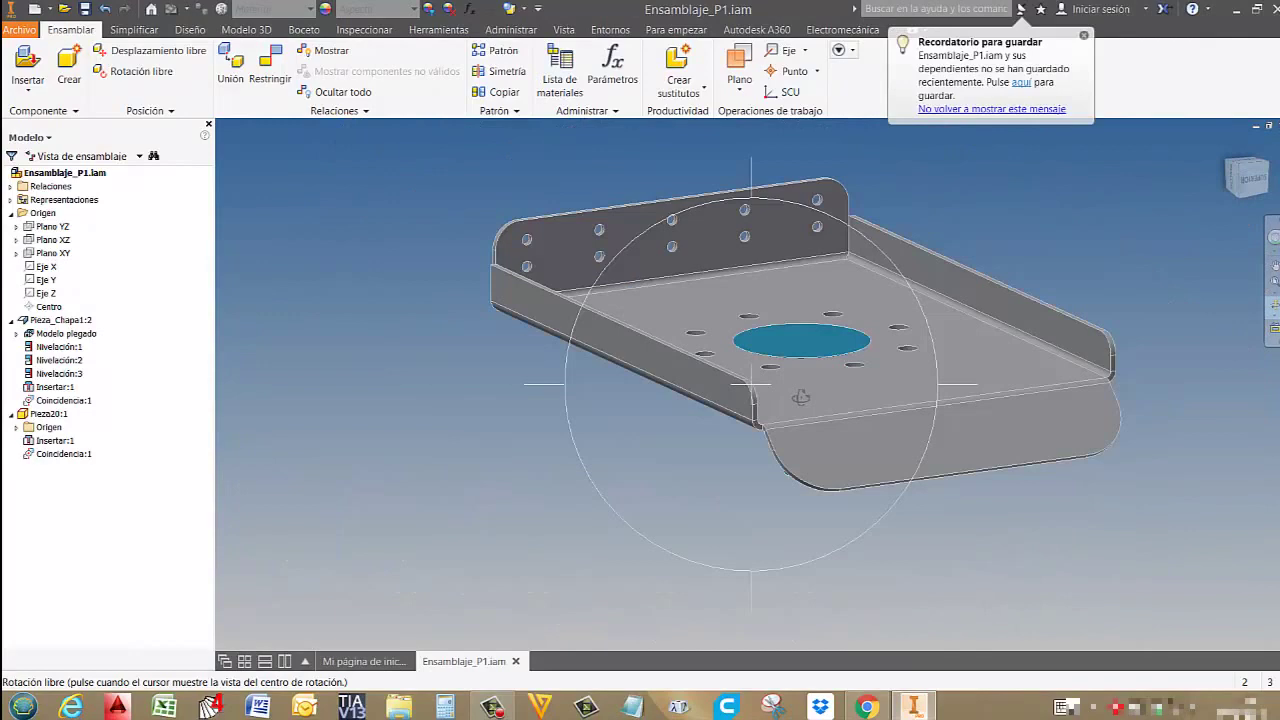